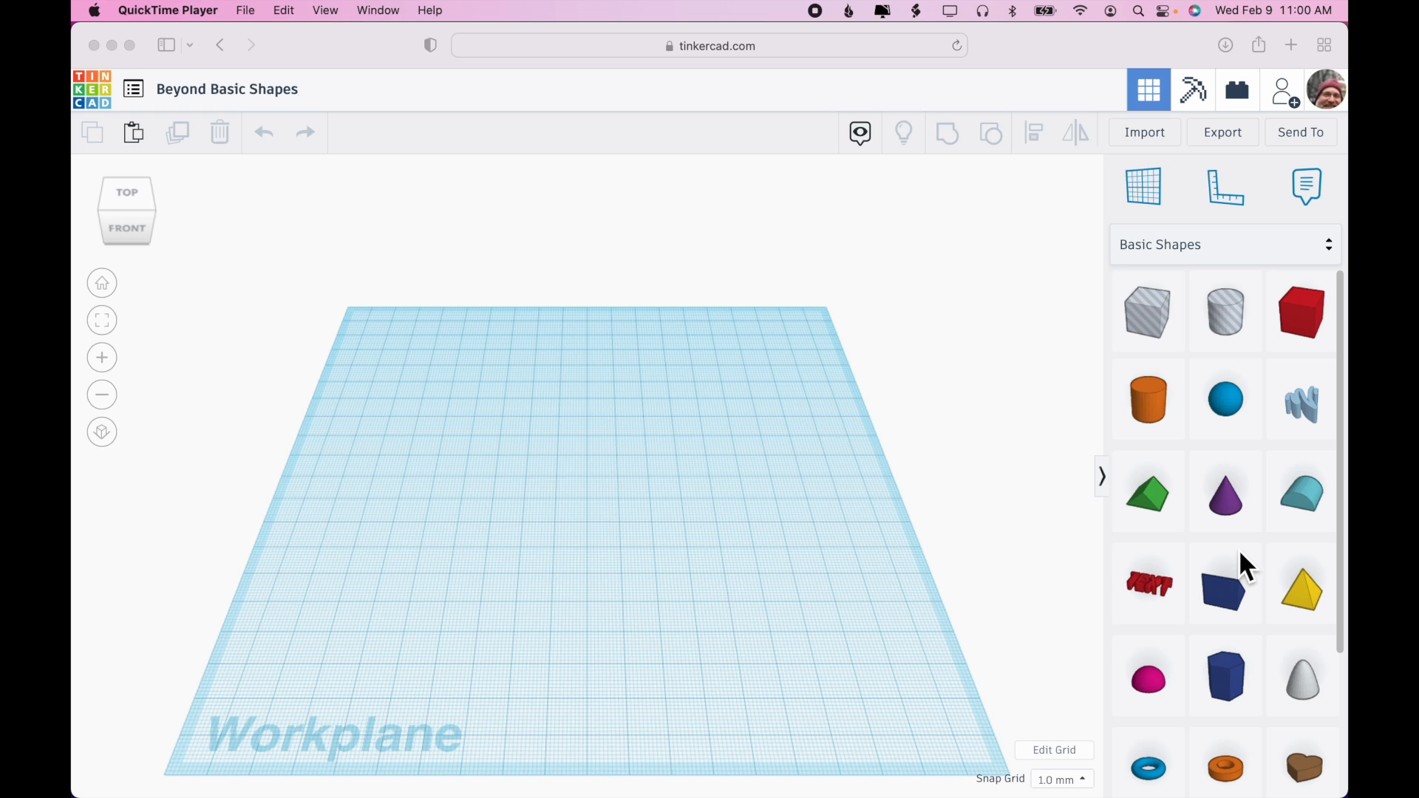
Browse the basic shapes library and place a solid cylinder near the centre of the workplane
scroll(1240, 554, "down", 4)
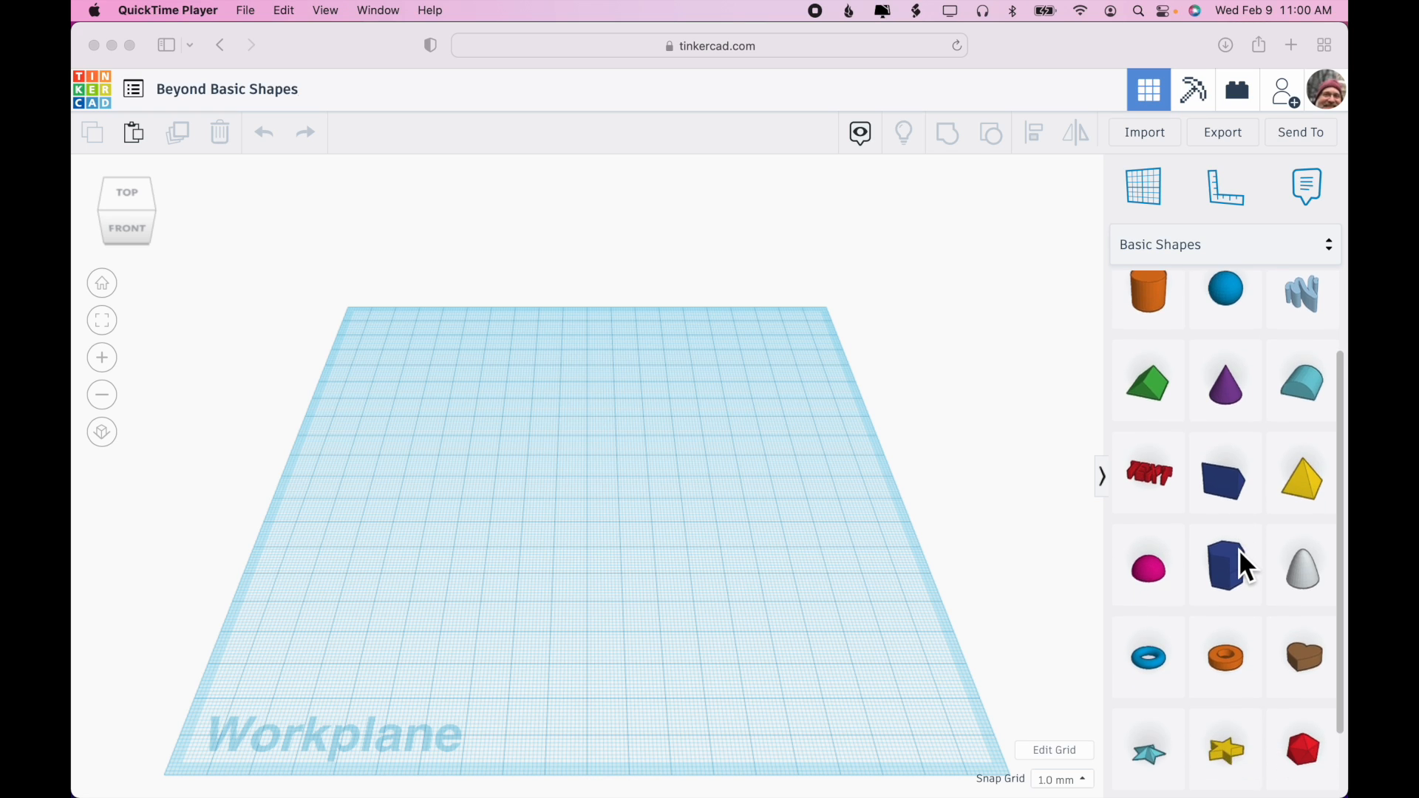
scroll(1239, 551, "up", 4)
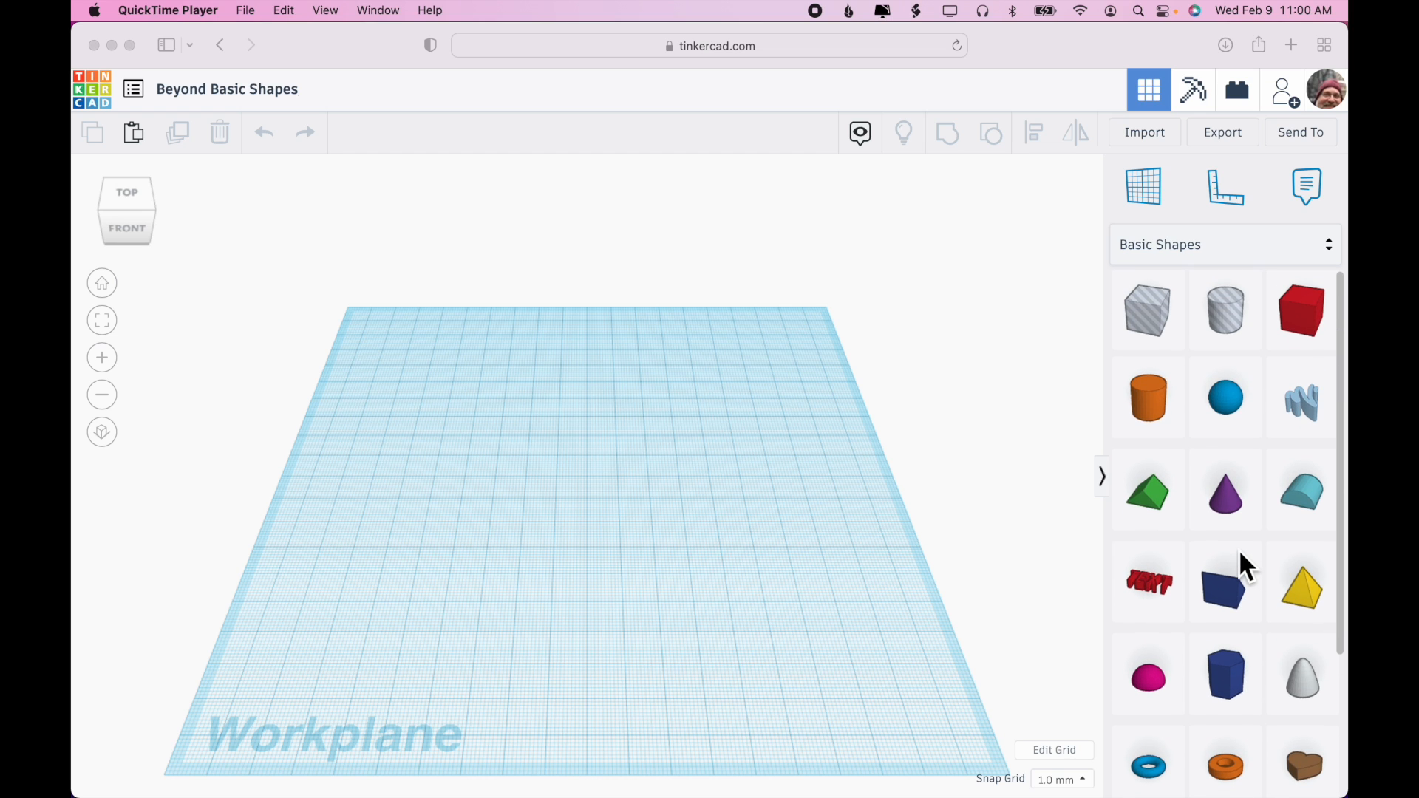
scroll(1239, 551, "down", 2)
scroll(1239, 551, "up", 2)
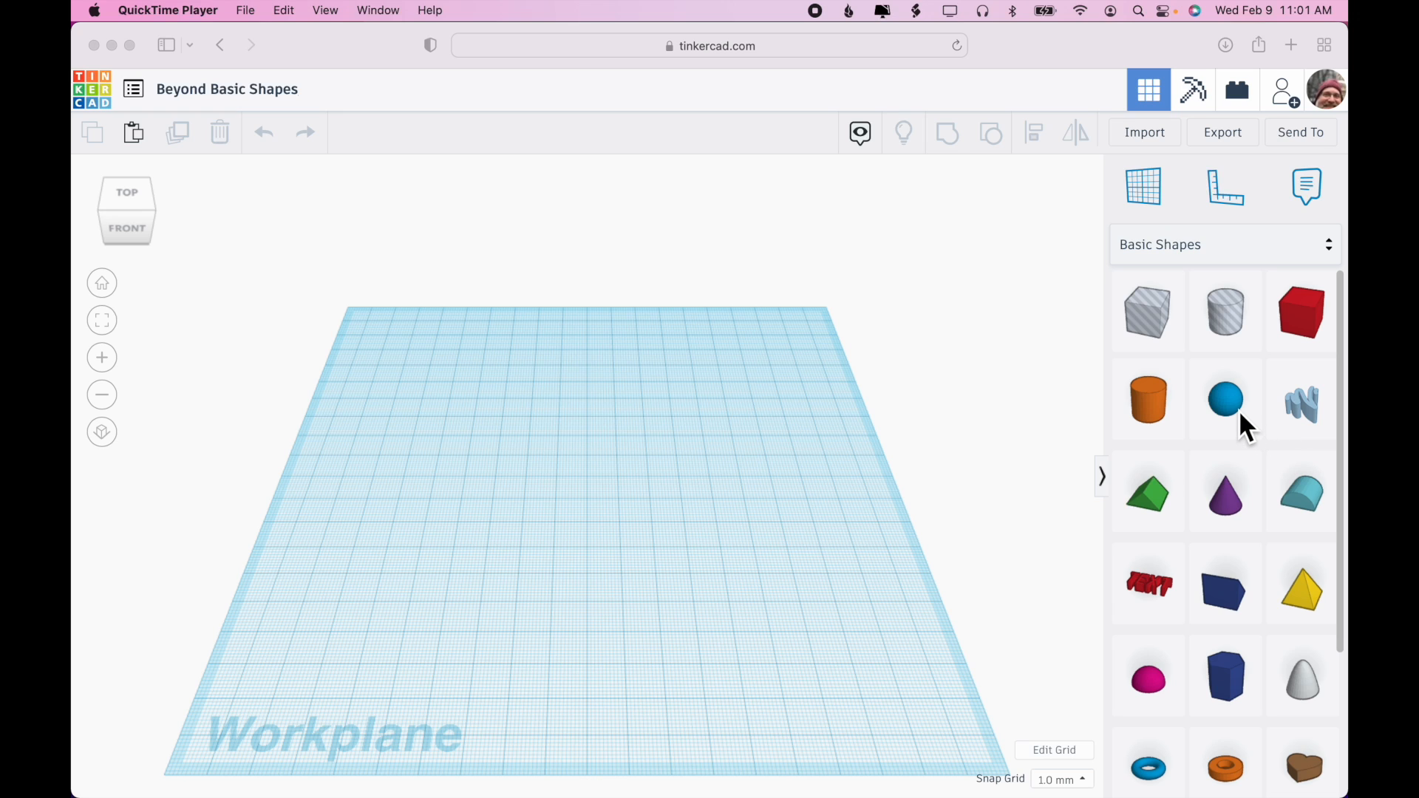
left_click_drag(1164, 425, 547, 497)
left_click_drag(1166, 411, 622, 510)
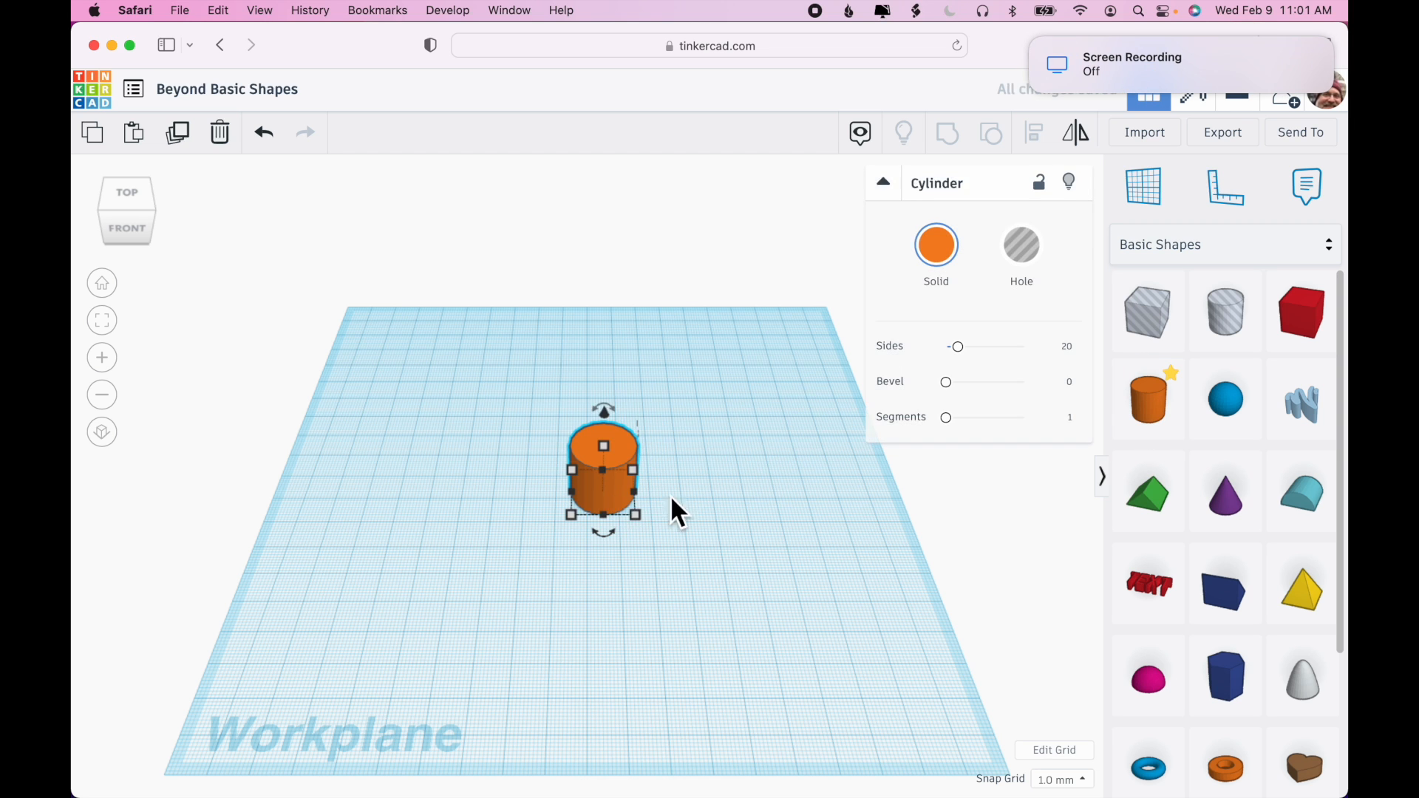
Smooth the cylinder by setting its sides to 64, bevel to 2.05 and segments to 10
scroll(729, 507, "up", 5)
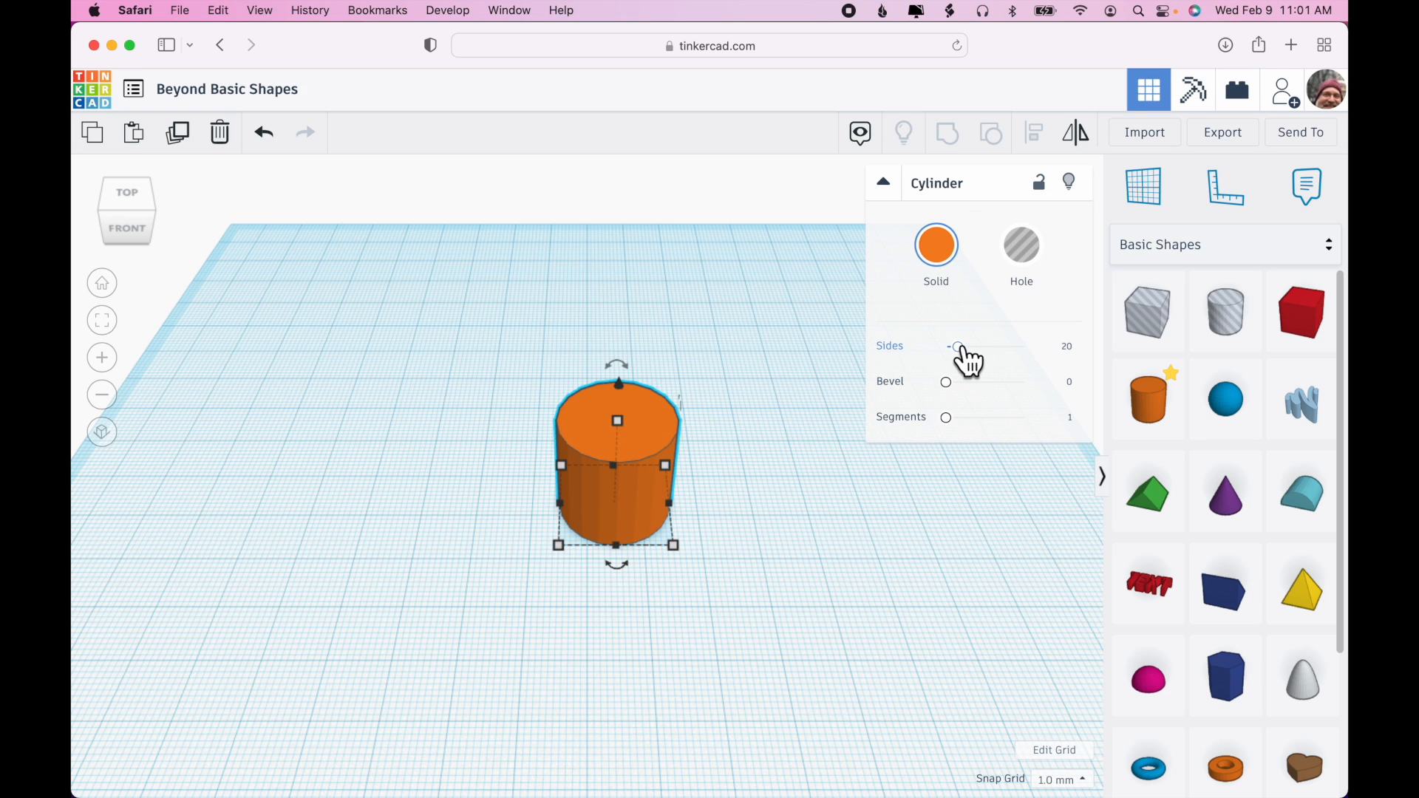
scroll(770, 469, "up", 3)
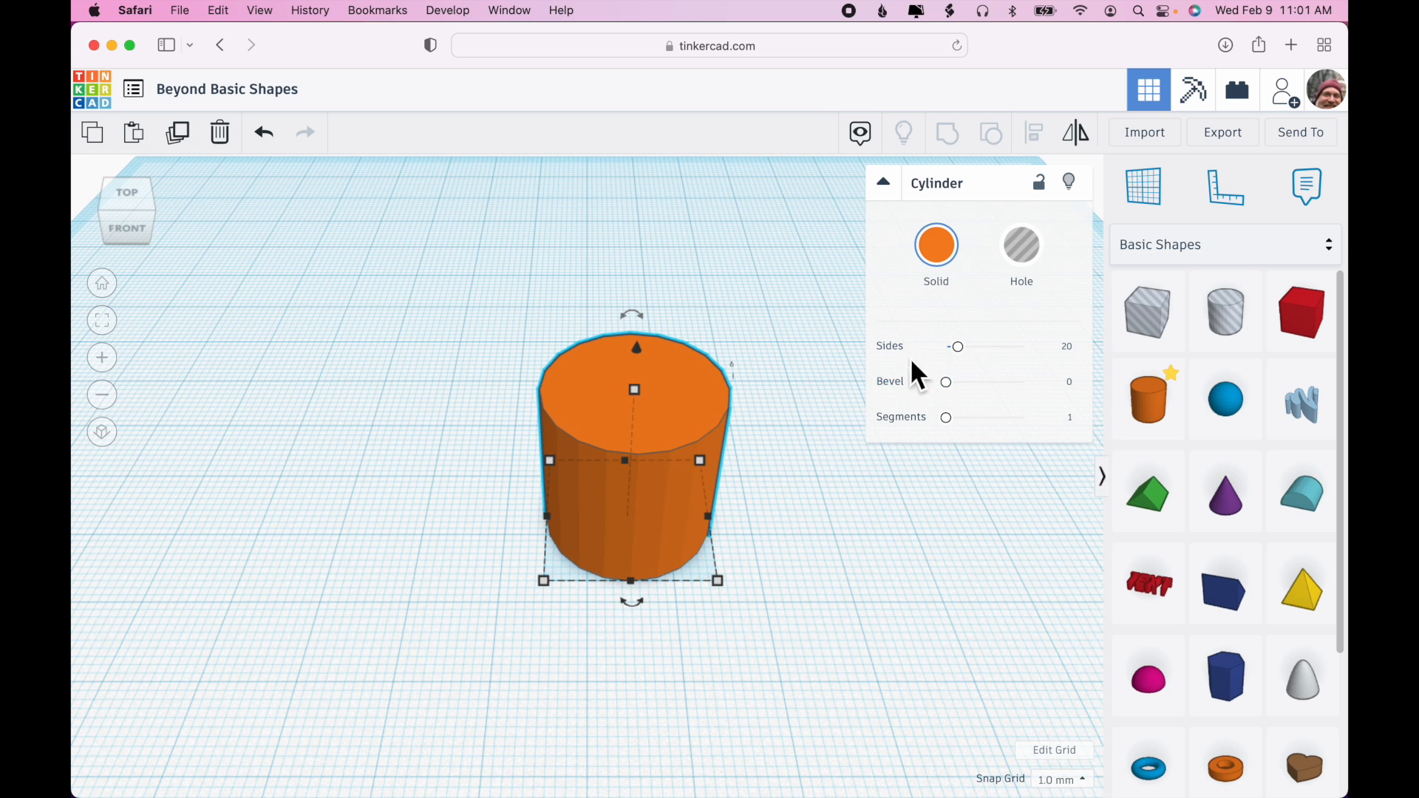
left_click_drag(965, 349, 1064, 361)
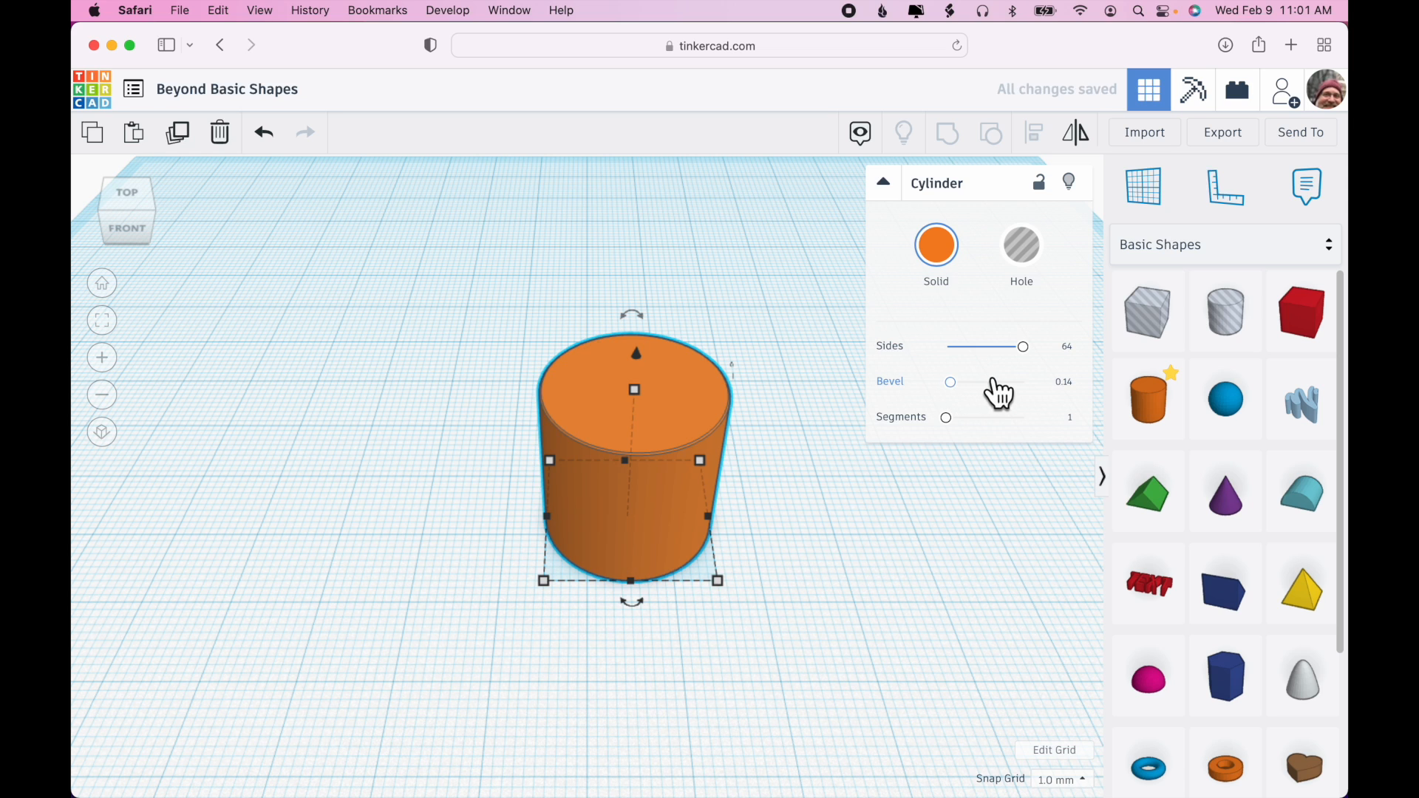
left_click_drag(951, 383, 1023, 412)
mouse_move(909, 598)
right_mouse_down()
mouse_move(908, 513)
mouse_move(887, 476)
mouse_move(897, 584)
right_mouse_up()
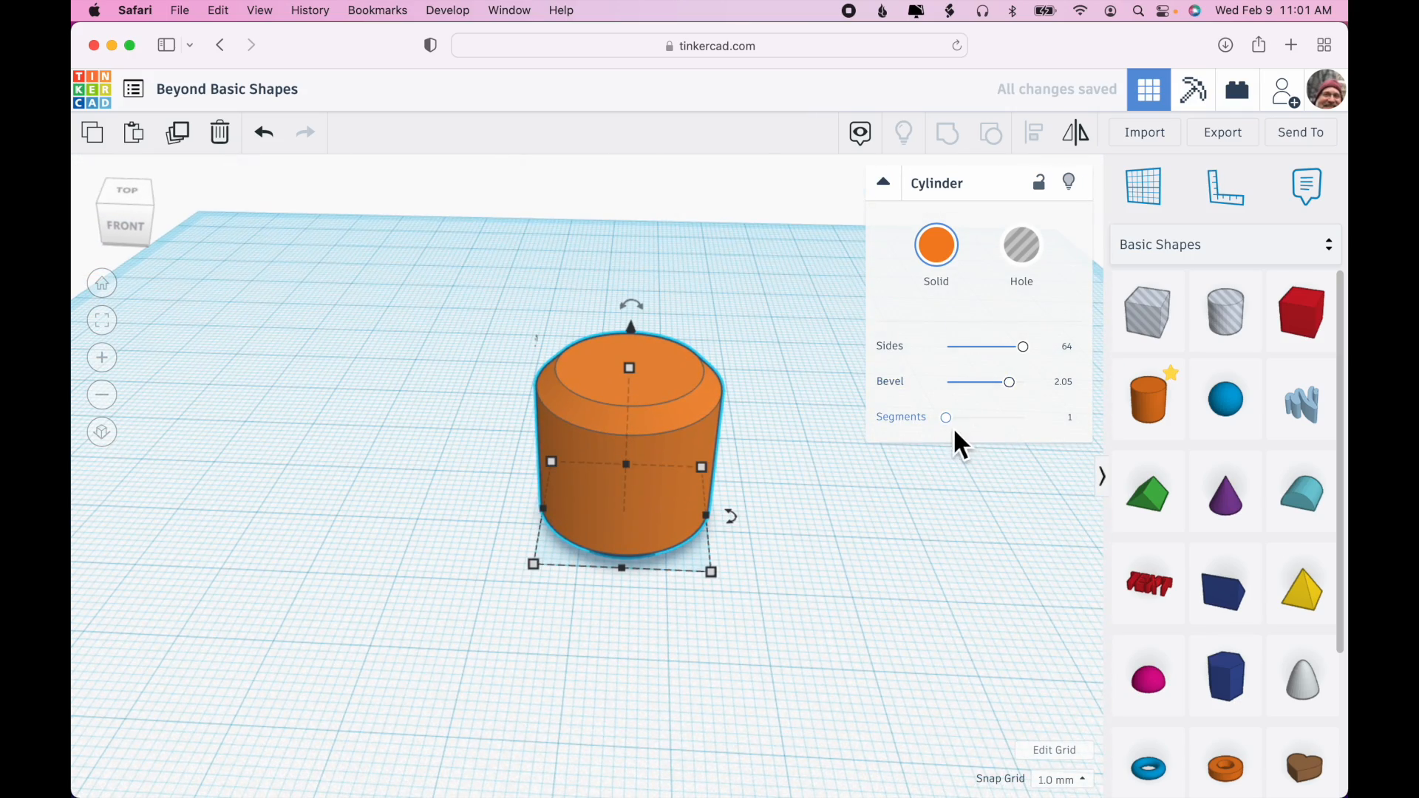
left_click_drag(950, 427, 1030, 428)
mouse_move(938, 513)
right_mouse_down()
mouse_move(894, 507)
mouse_move(912, 412)
mouse_move(923, 510)
right_mouse_up()
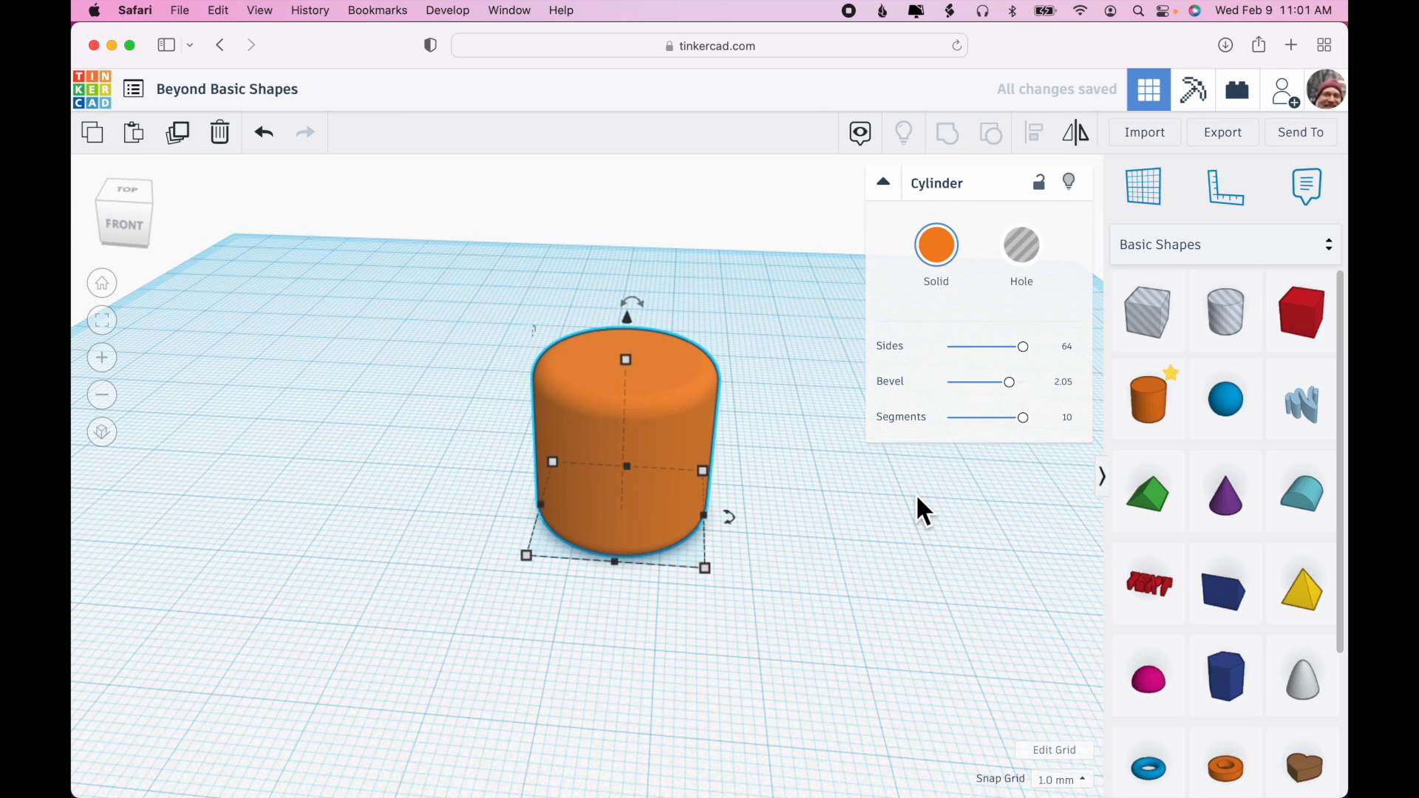
Replace the cylinder with a sphere and set the sphere's steps to 24
key("Delete")
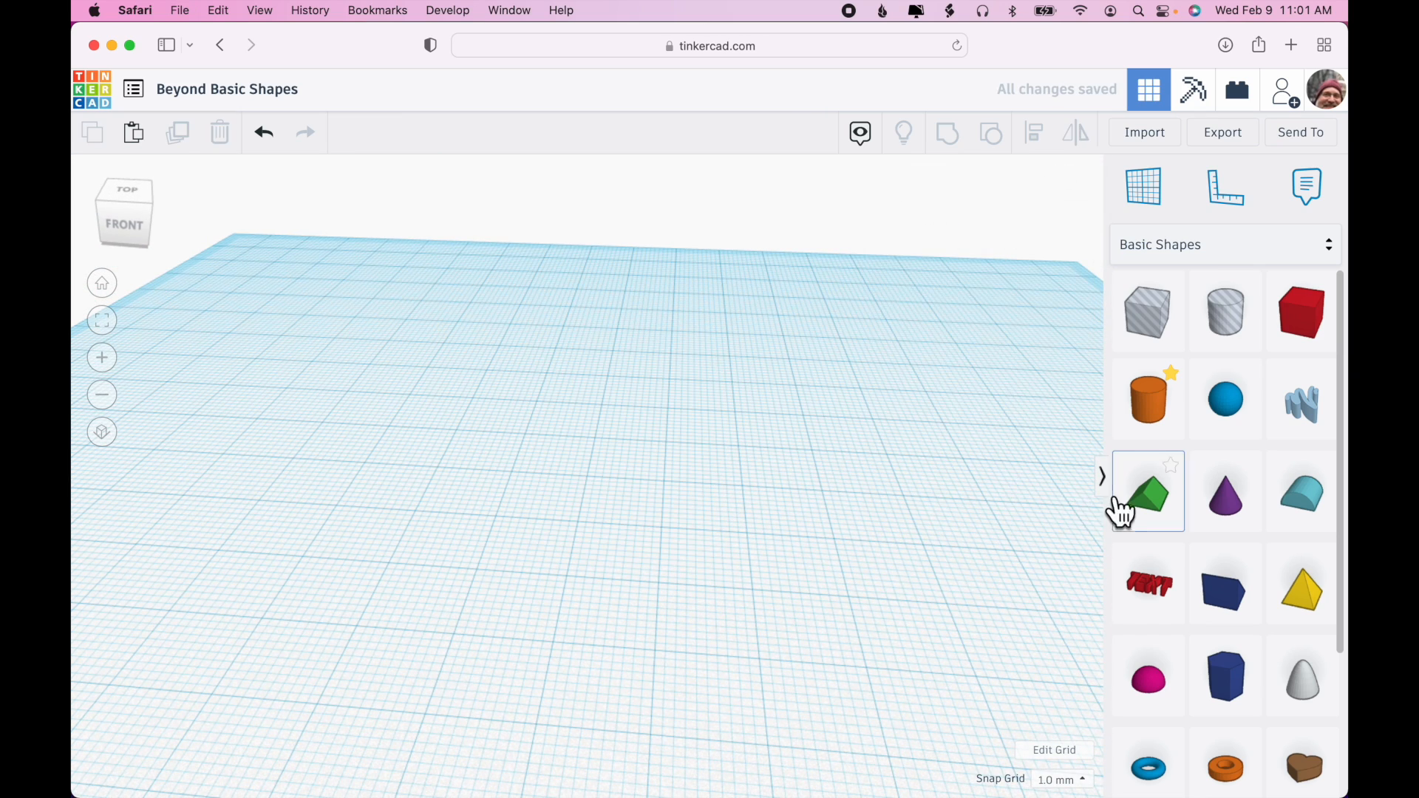
left_click_drag(1227, 410, 527, 488)
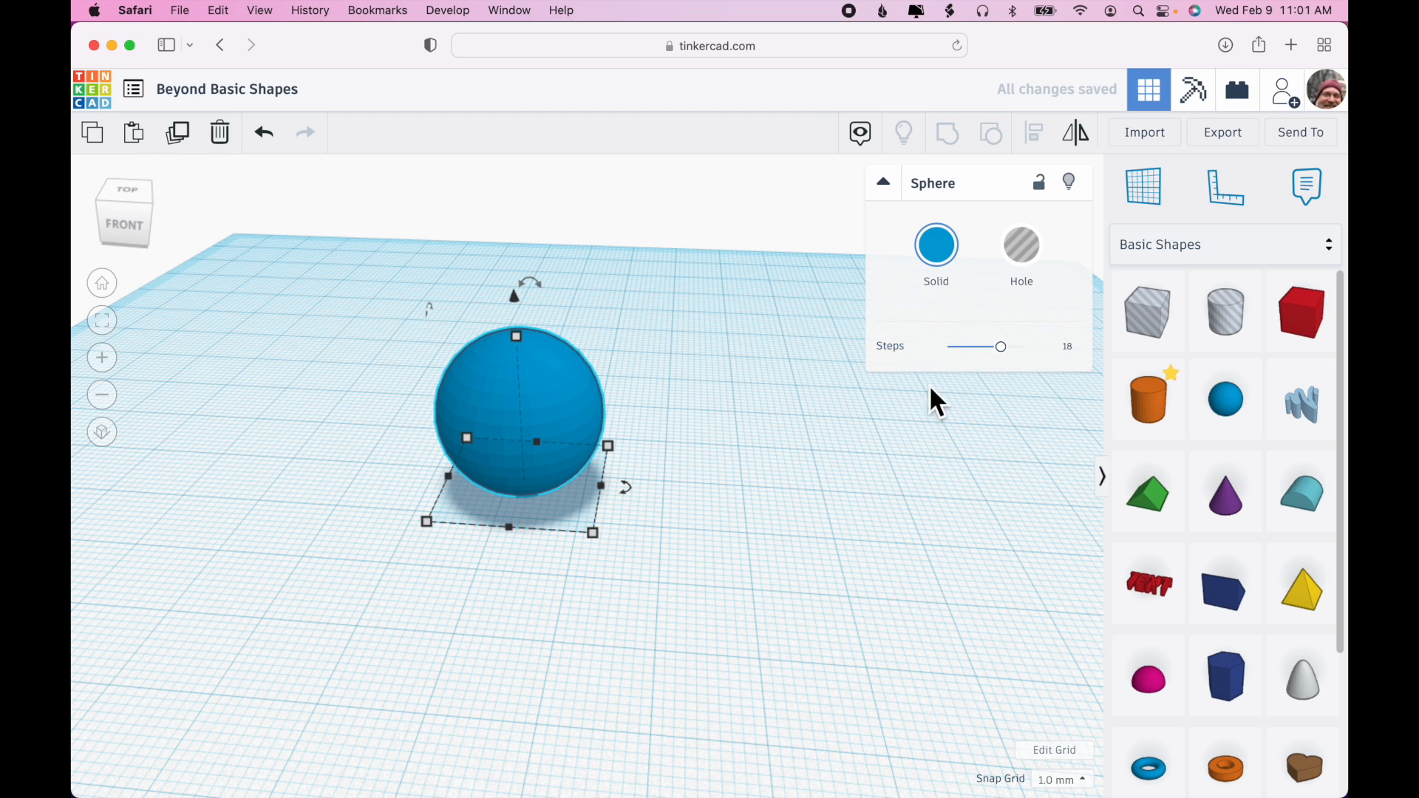
left_click_drag(1005, 350, 1062, 363)
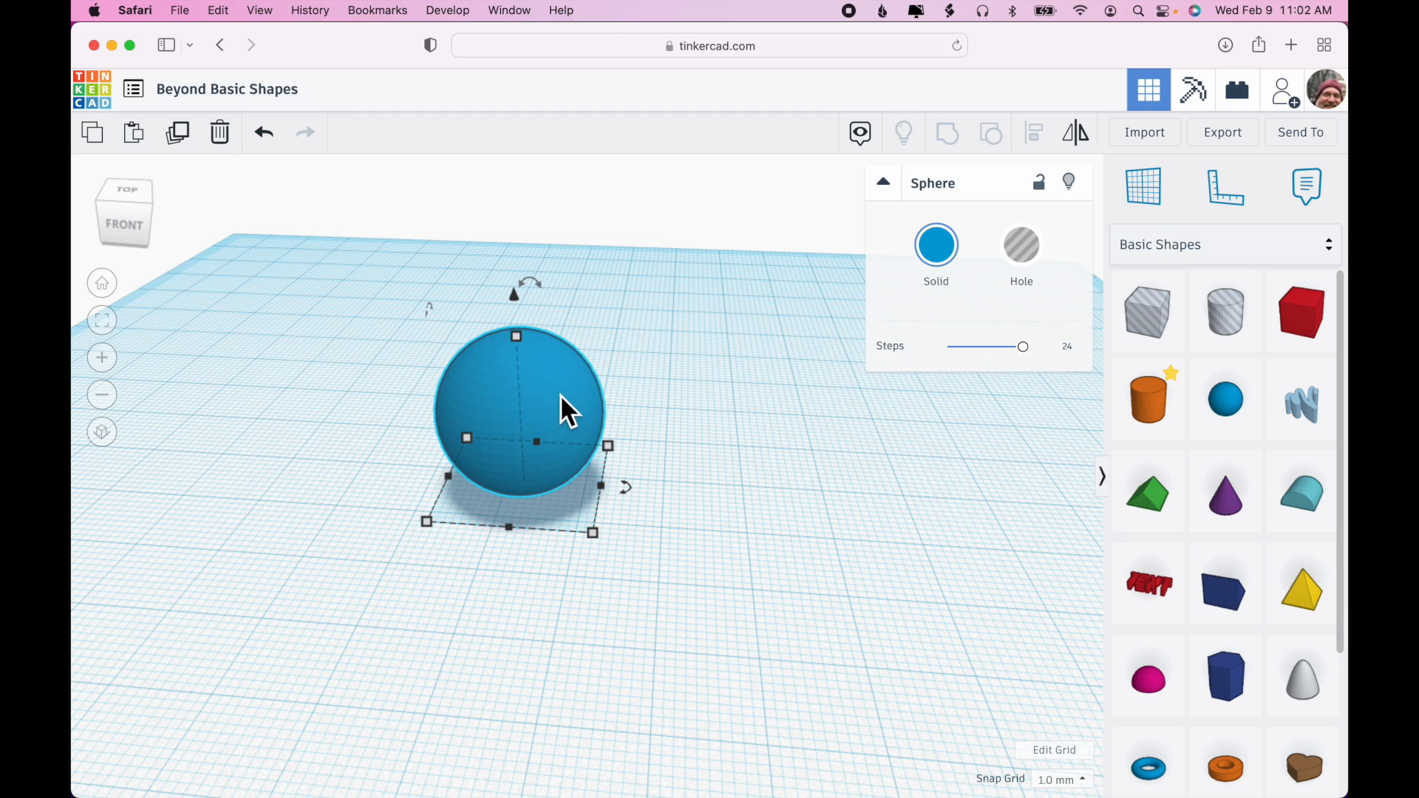
Replace the sphere with a solid cone and adjust its top radius and number of sides
key("Delete")
left_click_drag(1235, 510, 436, 506)
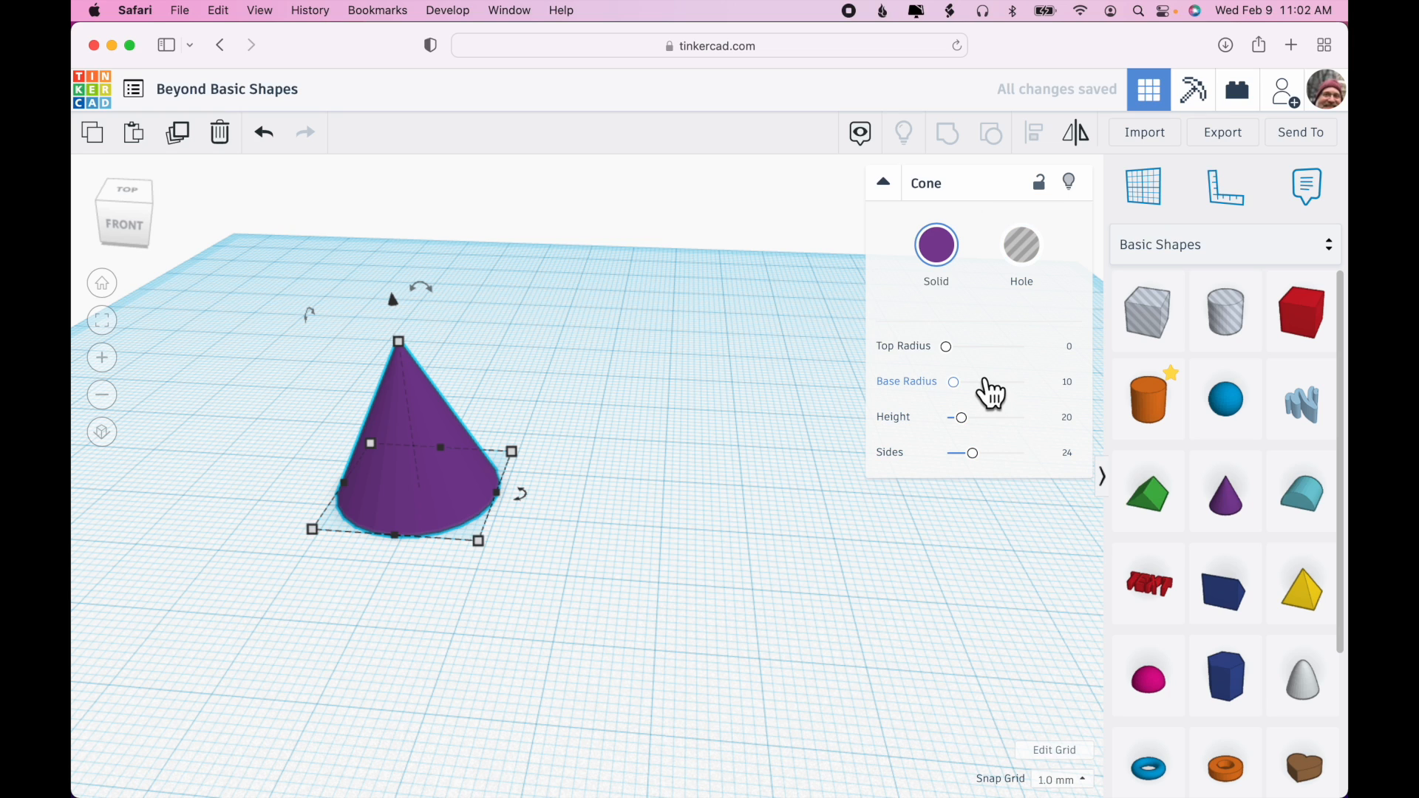
left_click_drag(951, 346, 965, 419)
left_click_drag(980, 469, 1011, 460)
Replace the cone with the flat yellow star and move it 13 mm left and about 5 mm back on the workplane
key("Delete")
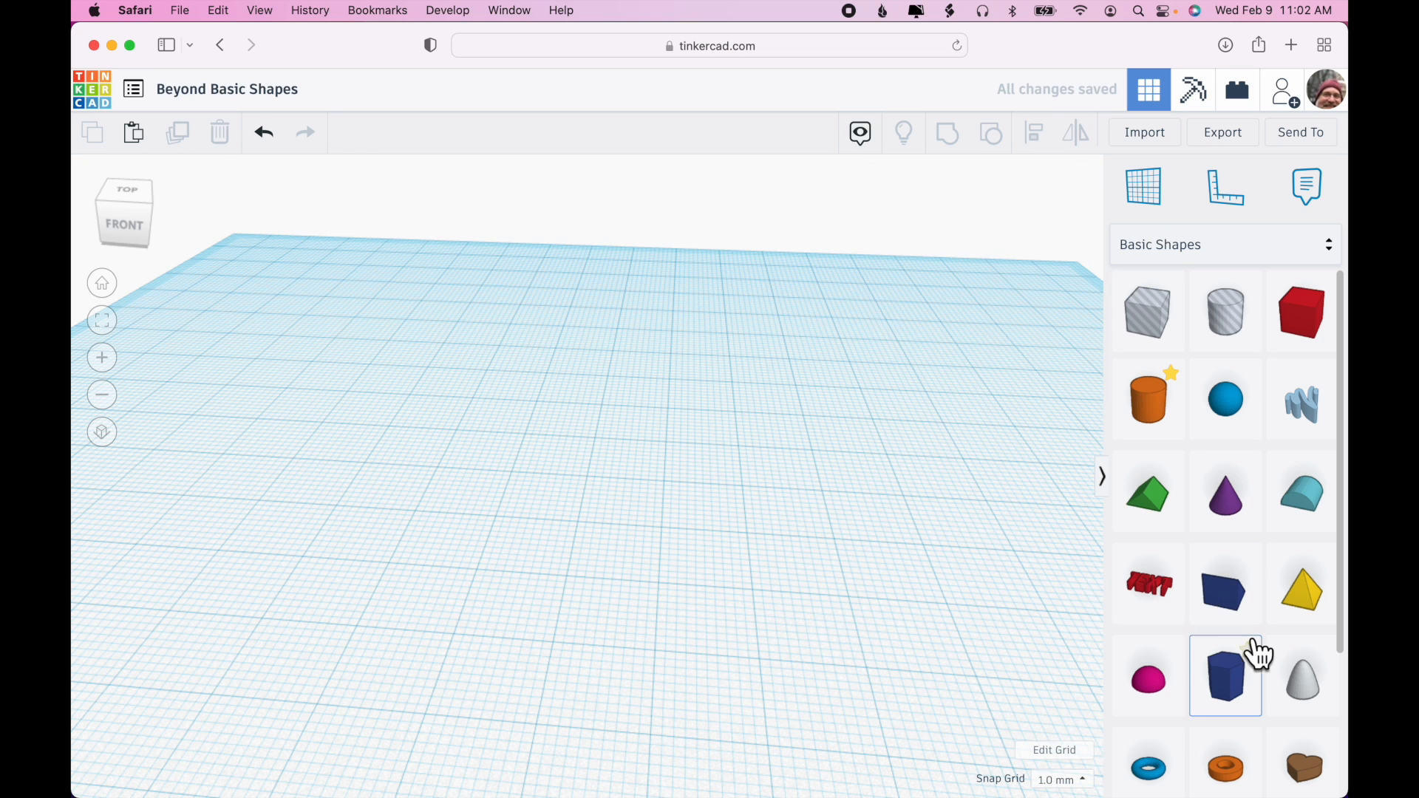
scroll(1251, 650, "down", 5)
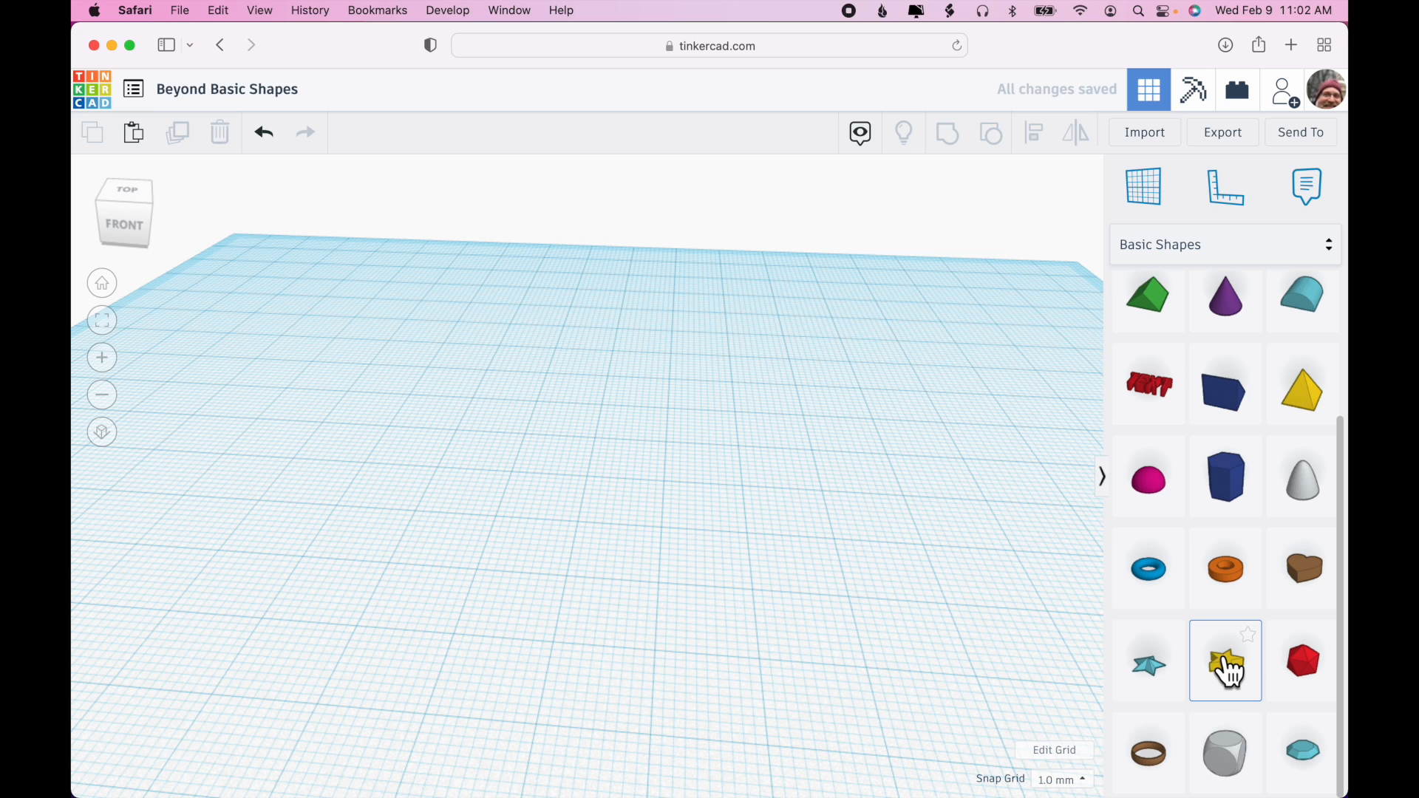
left_click_drag(1220, 665, 455, 546)
right_click_drag(786, 522, 906, 445)
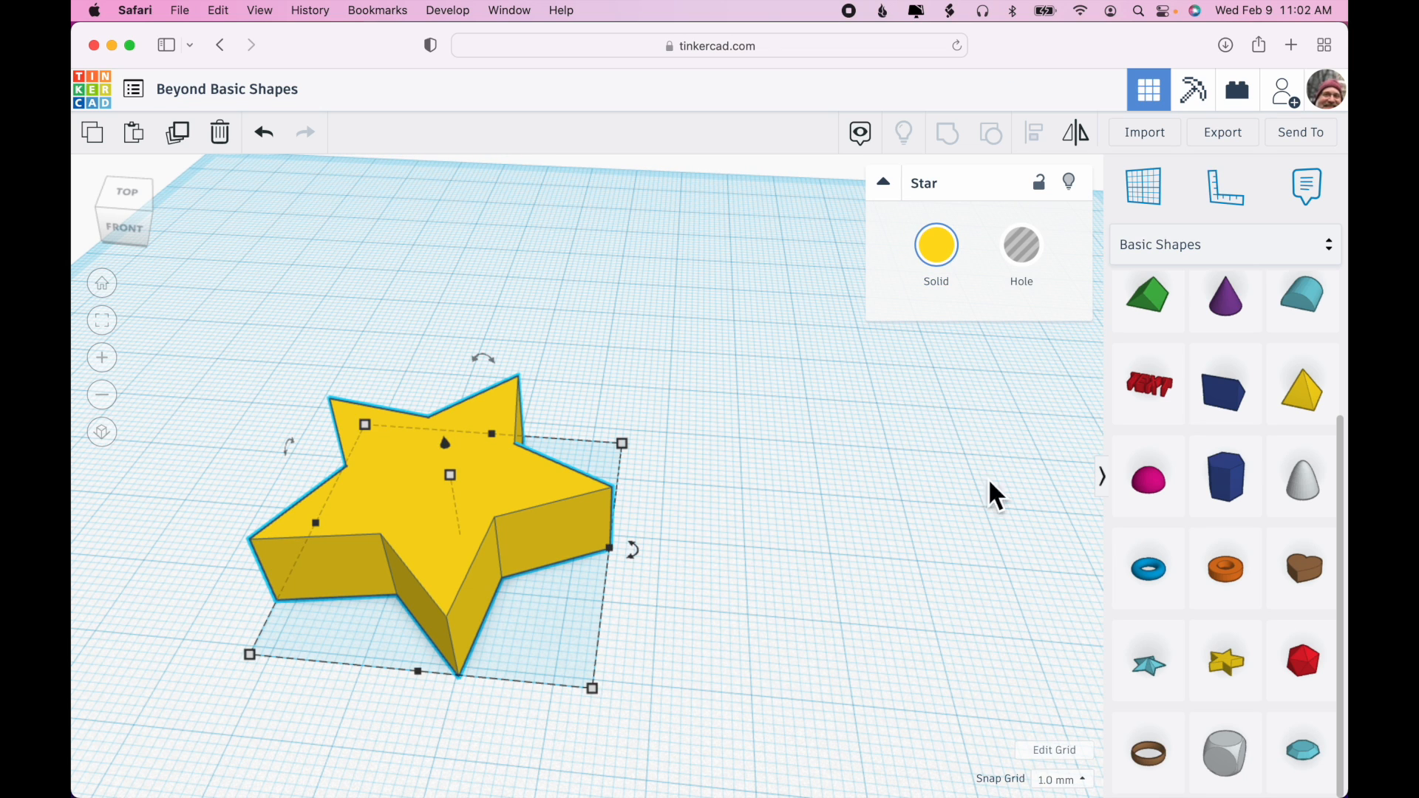
left_click_drag(491, 517, 403, 487)
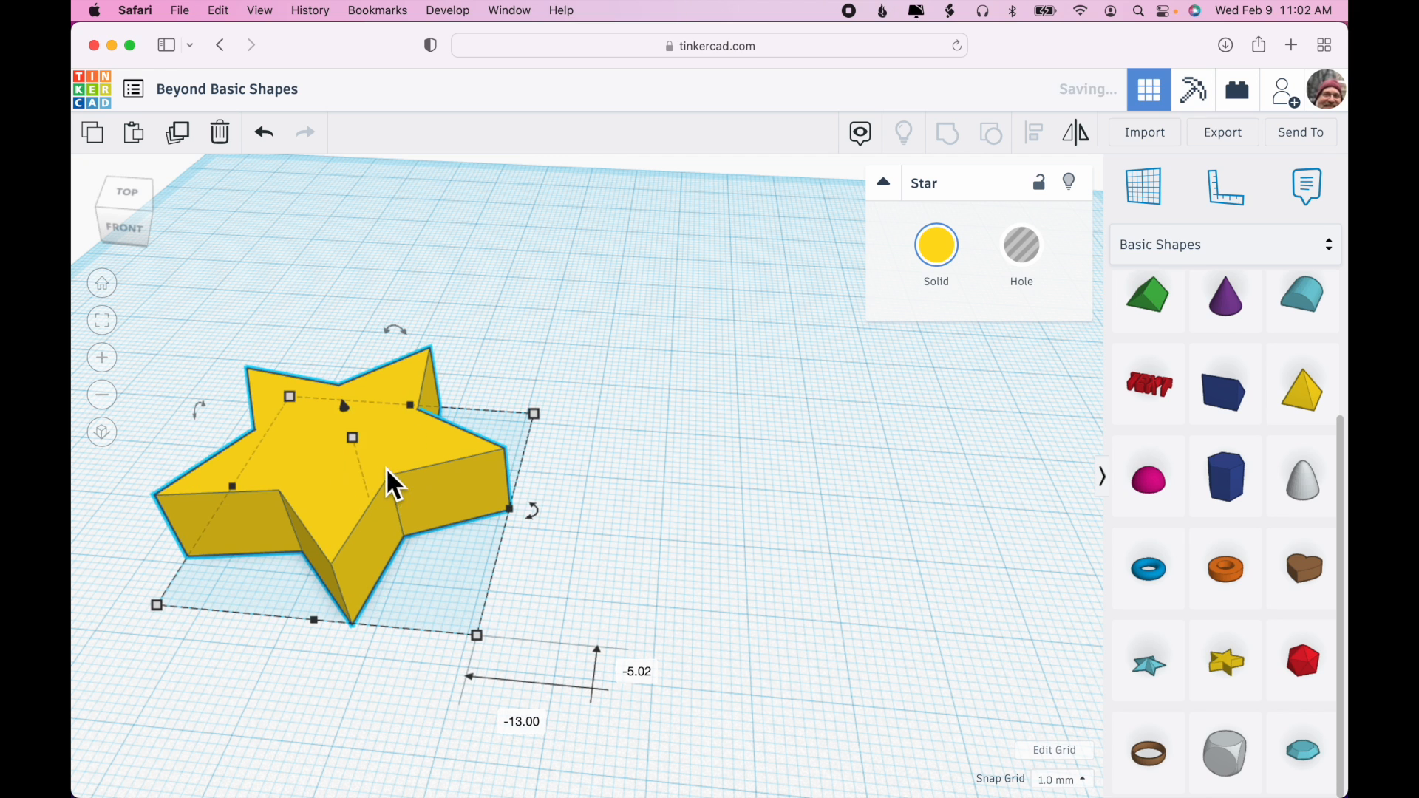
Place the faceted light-blue star beside the yellow one with 10 points, radius 22.12 and inner radius 0.72
left_click_drag(1157, 677, 713, 577)
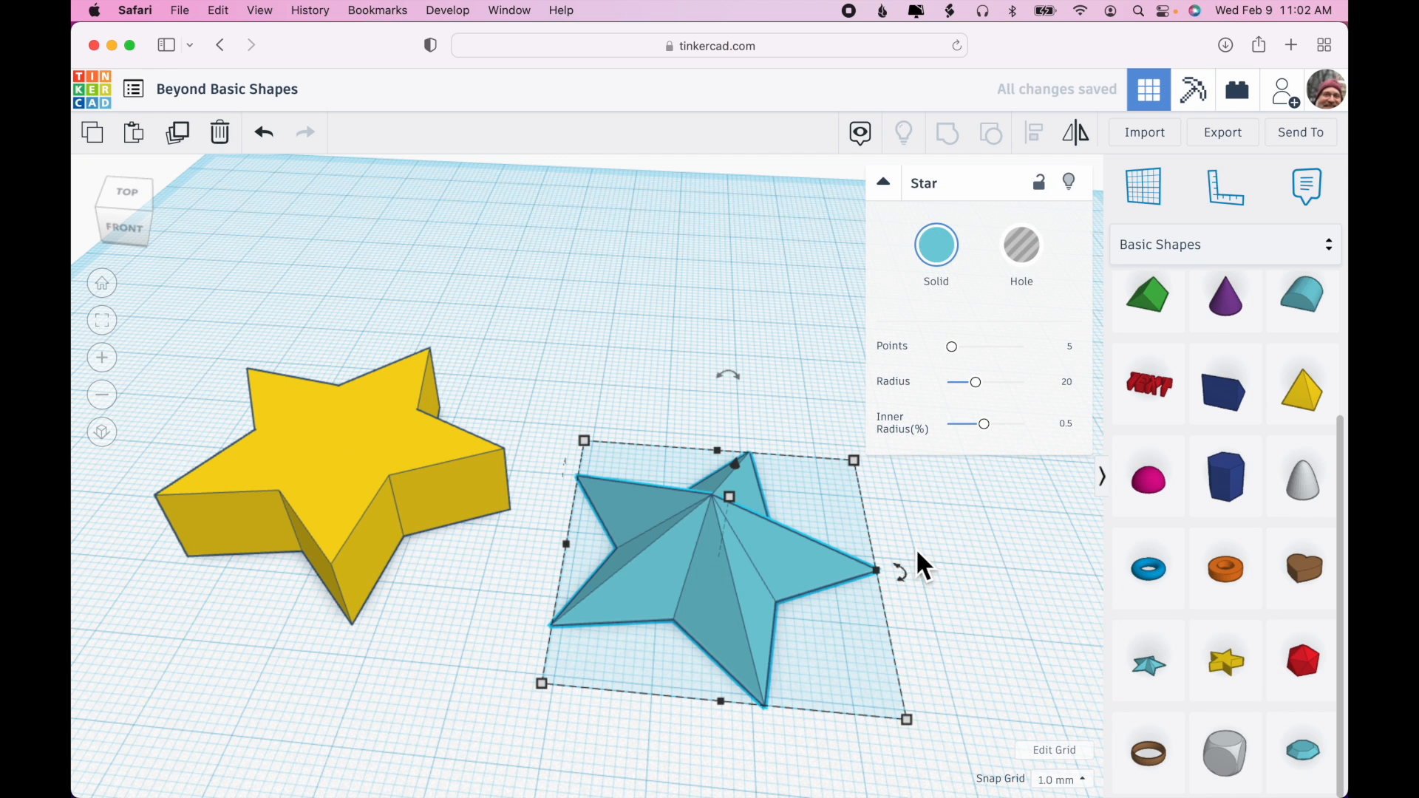
right_click_drag(1020, 584, 1021, 640)
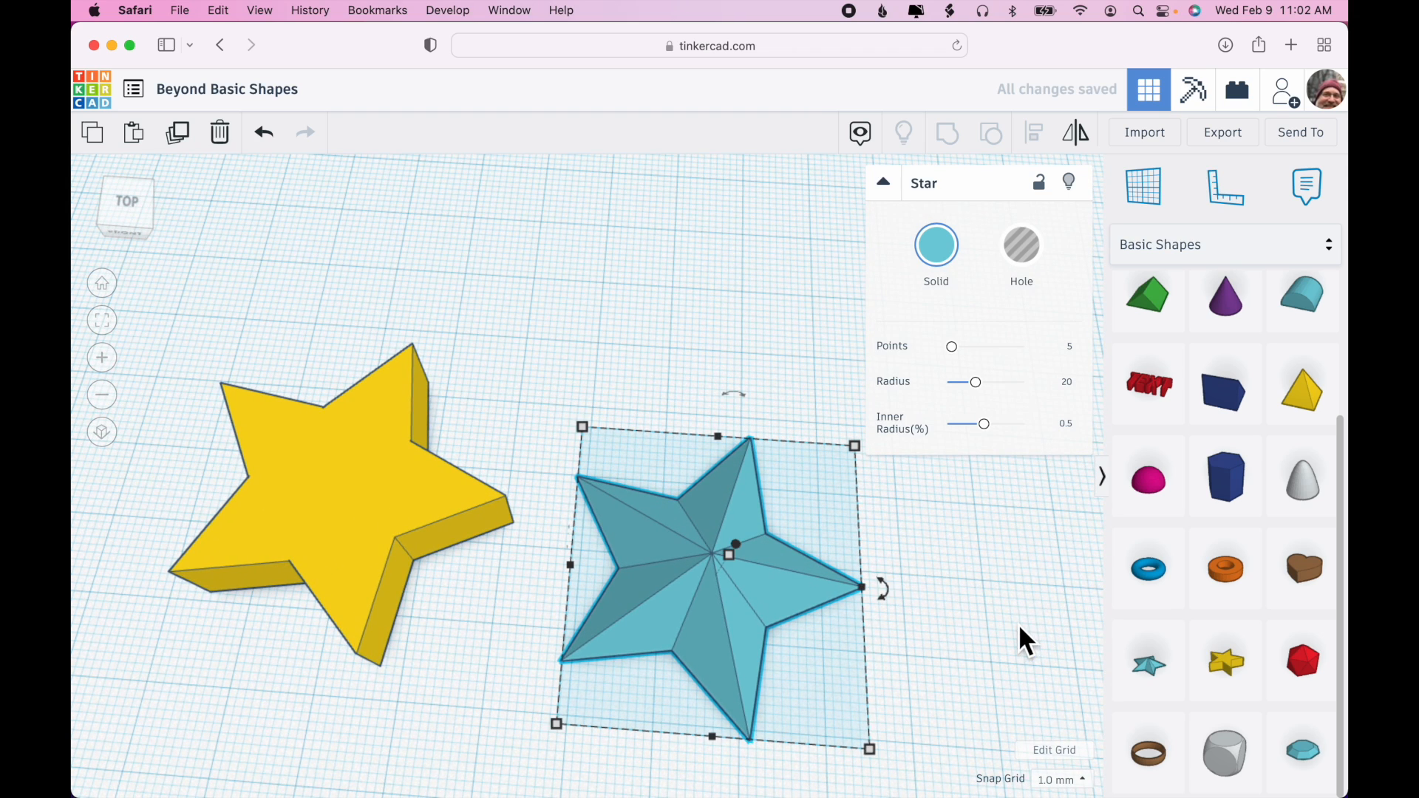
left_click_drag(955, 349, 979, 383)
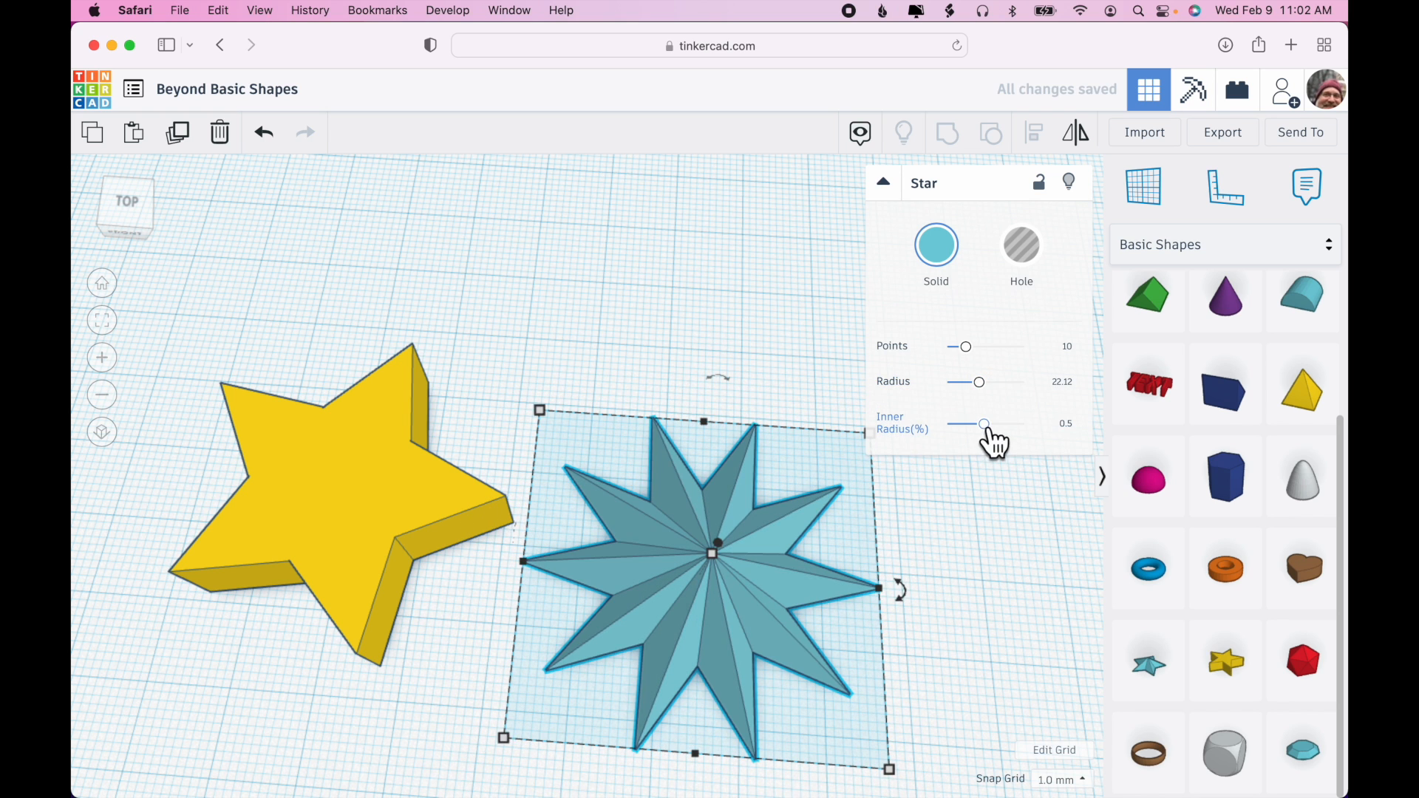
mouse_move(987, 427)
left_mouse_down()
mouse_move(964, 427)
mouse_move(1007, 435)
left_mouse_up()
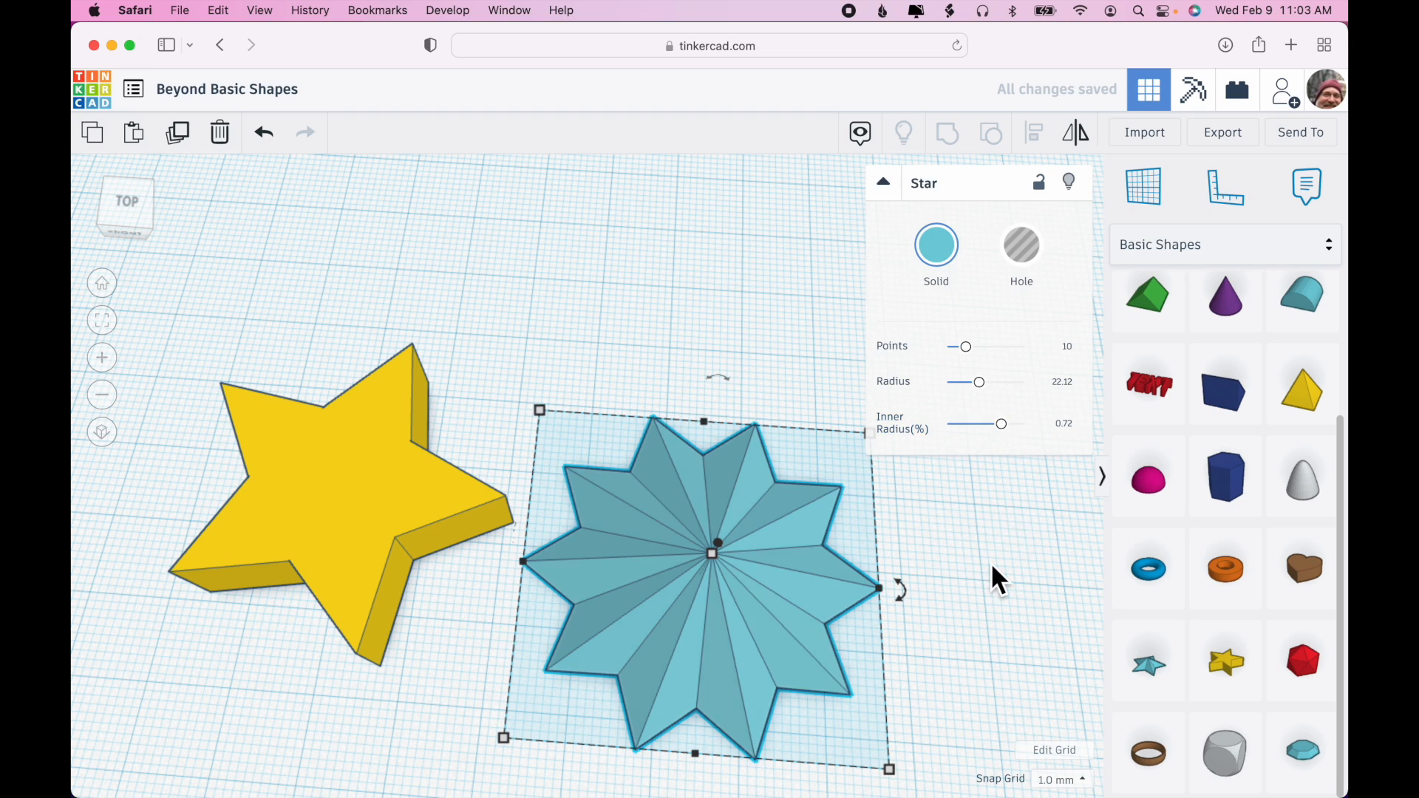
Flatten the light-blue star to a height of 4 mm
left_click(993, 563)
right_click_drag(998, 573, 983, 507)
left_click(725, 510)
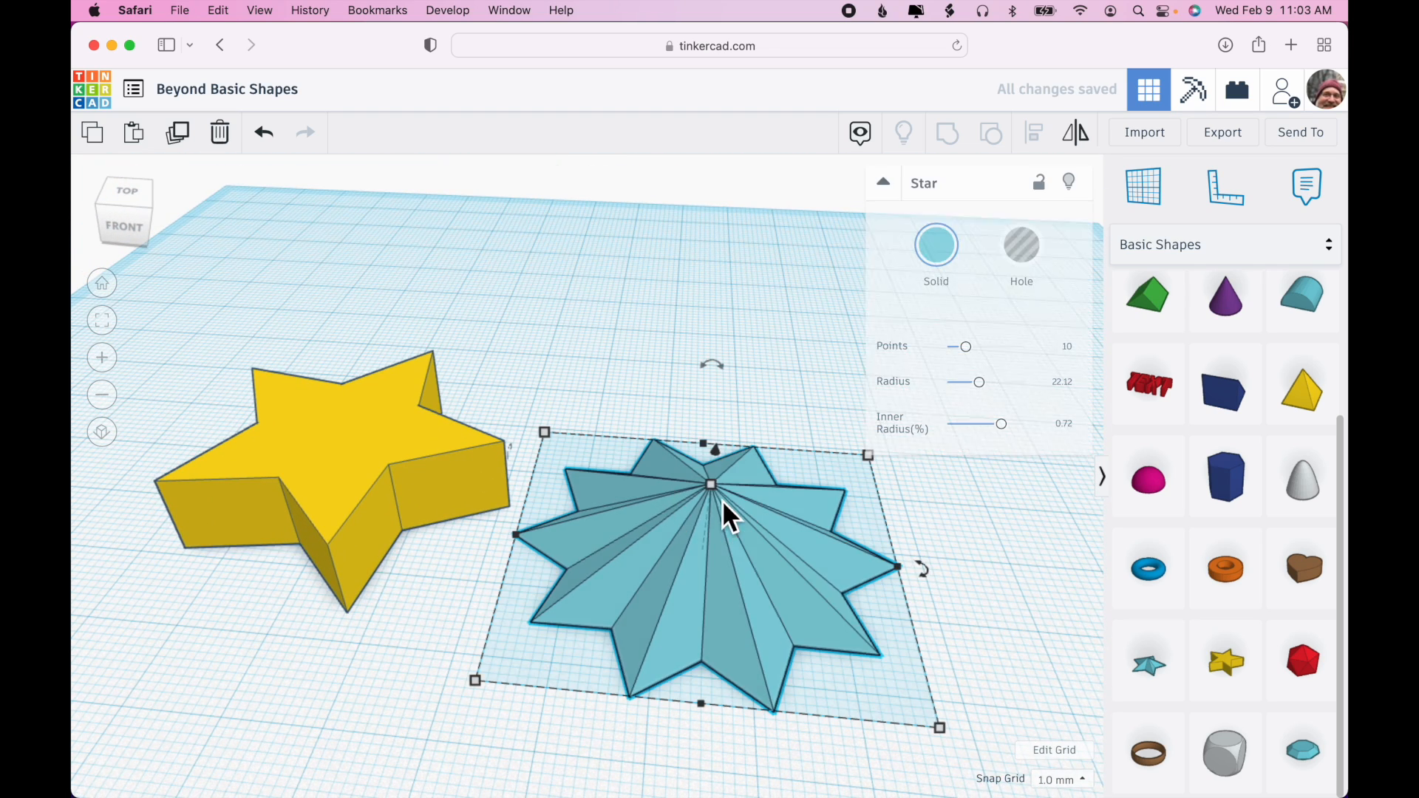
left_click_drag(723, 506, 717, 543)
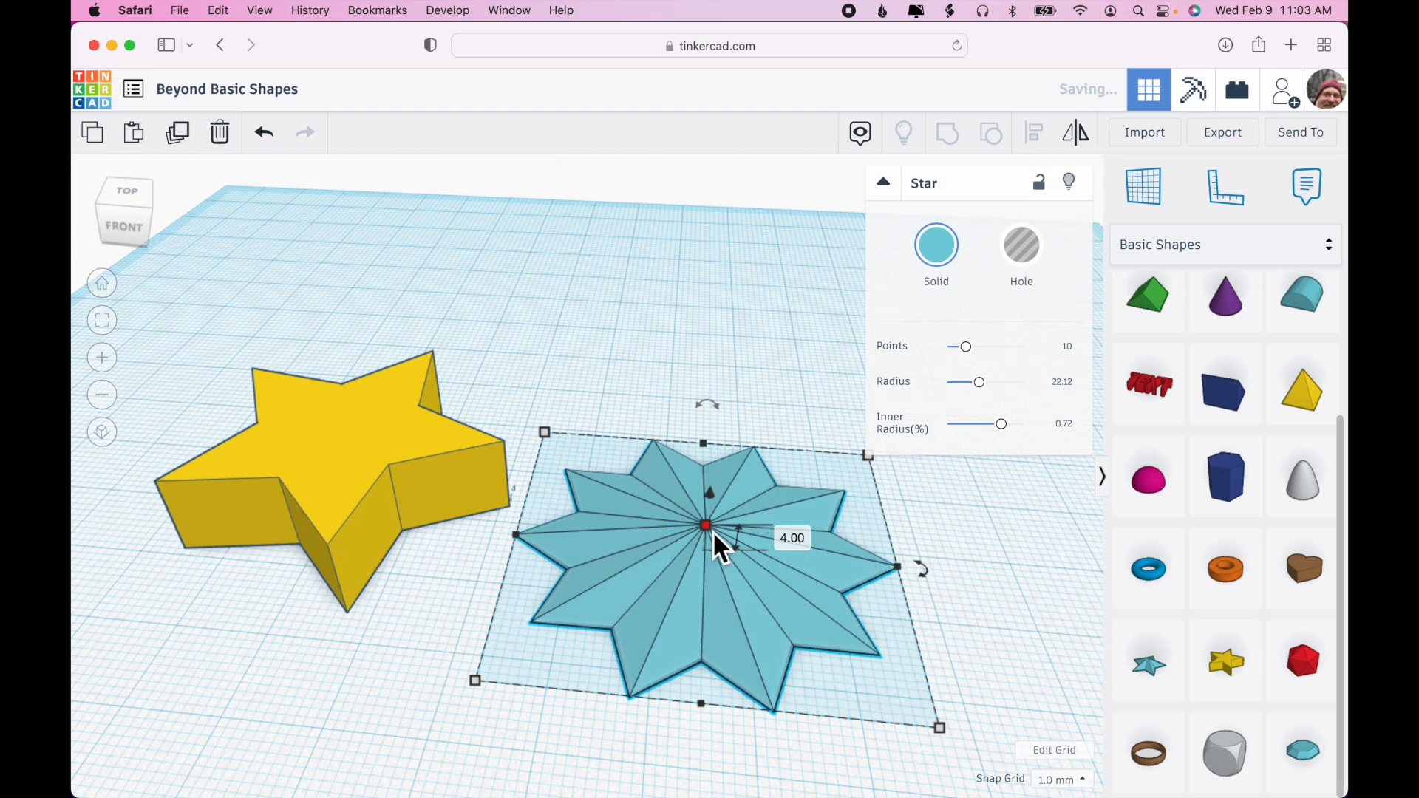
Delete both the light-blue star and the yellow star from the workplane
right_click_drag(959, 533, 963, 601)
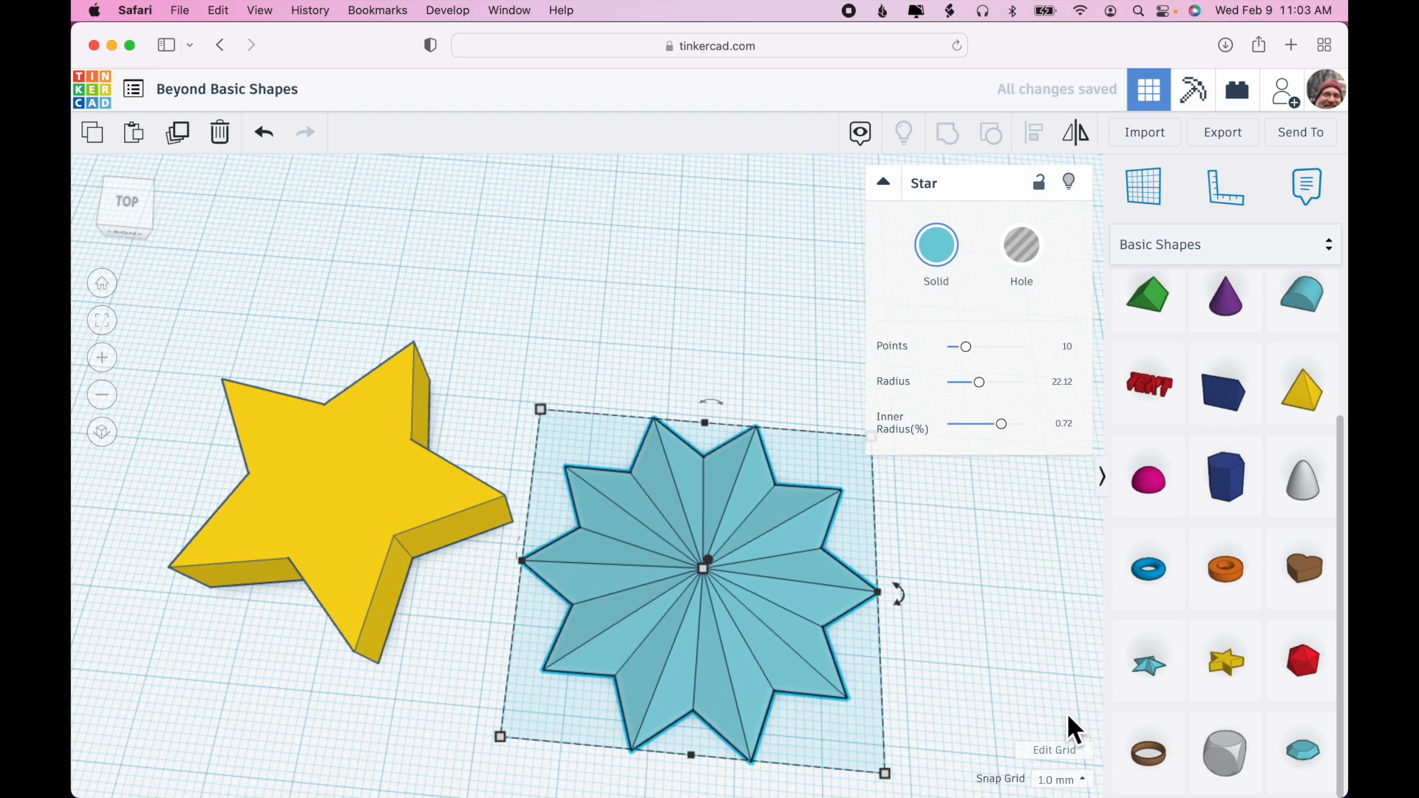
key("Delete")
left_click(358, 485)
key("Delete")
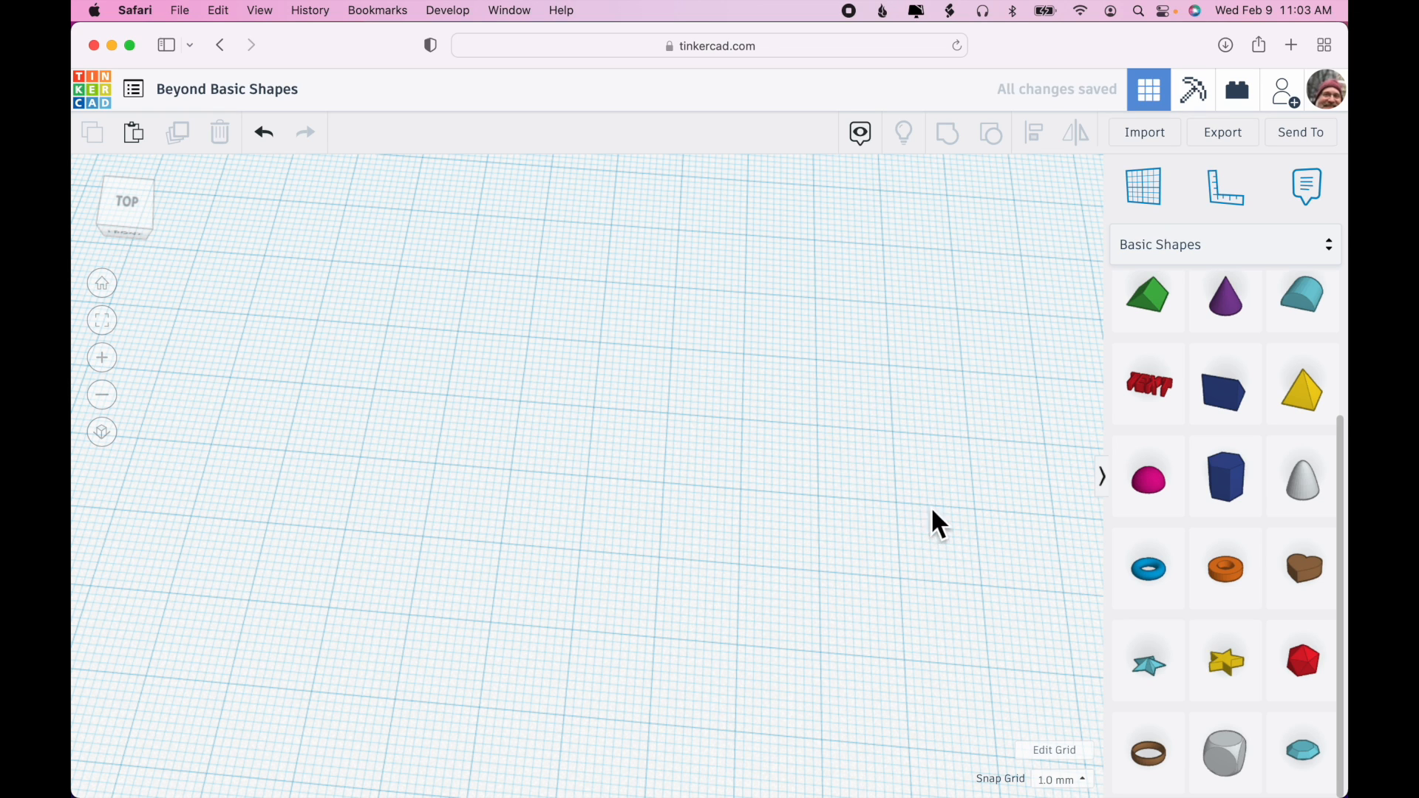
Place the solid orange tube from the basic shapes on the empty workplane
scroll(1280, 526, "up", 1)
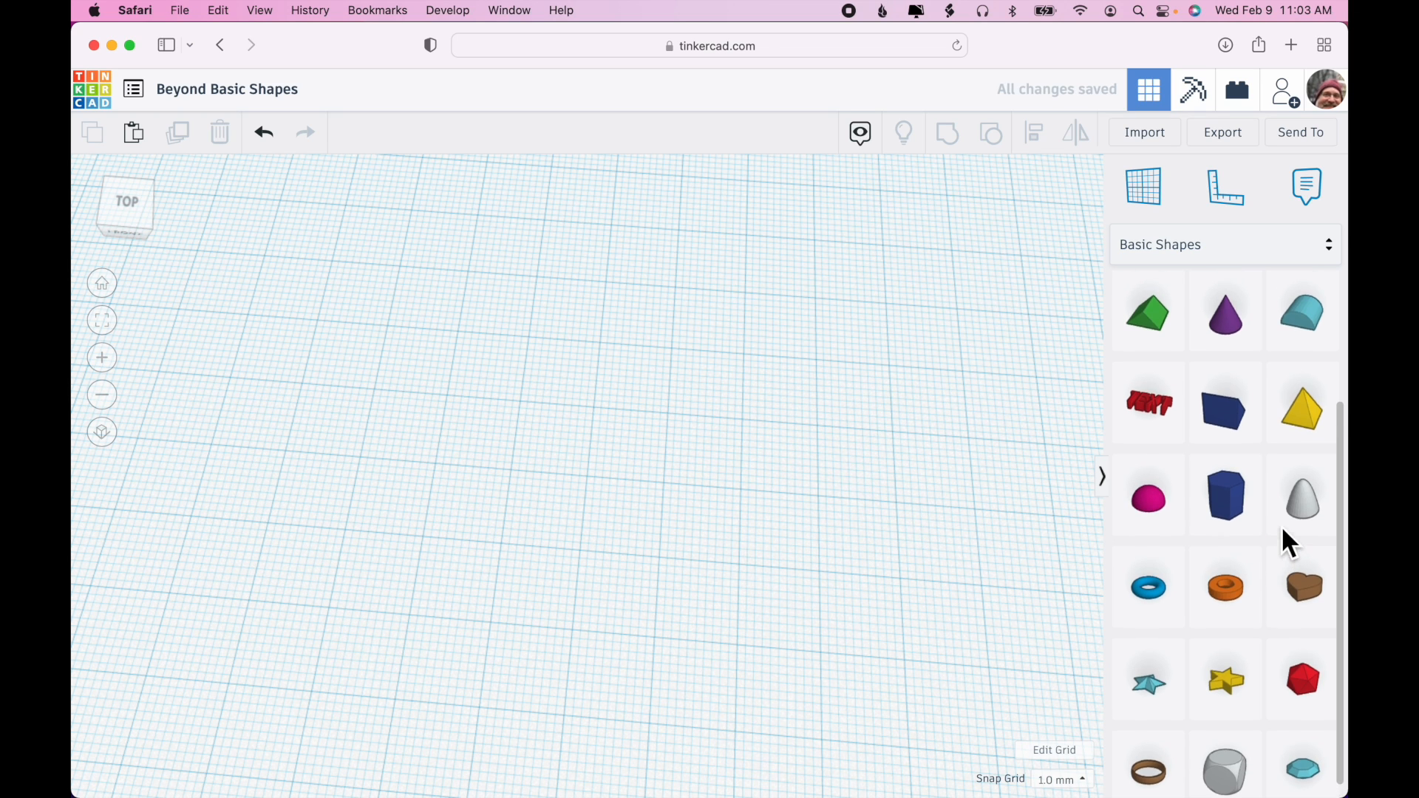
left_click_drag(1236, 588, 448, 538)
right_click_drag(680, 565, 699, 462)
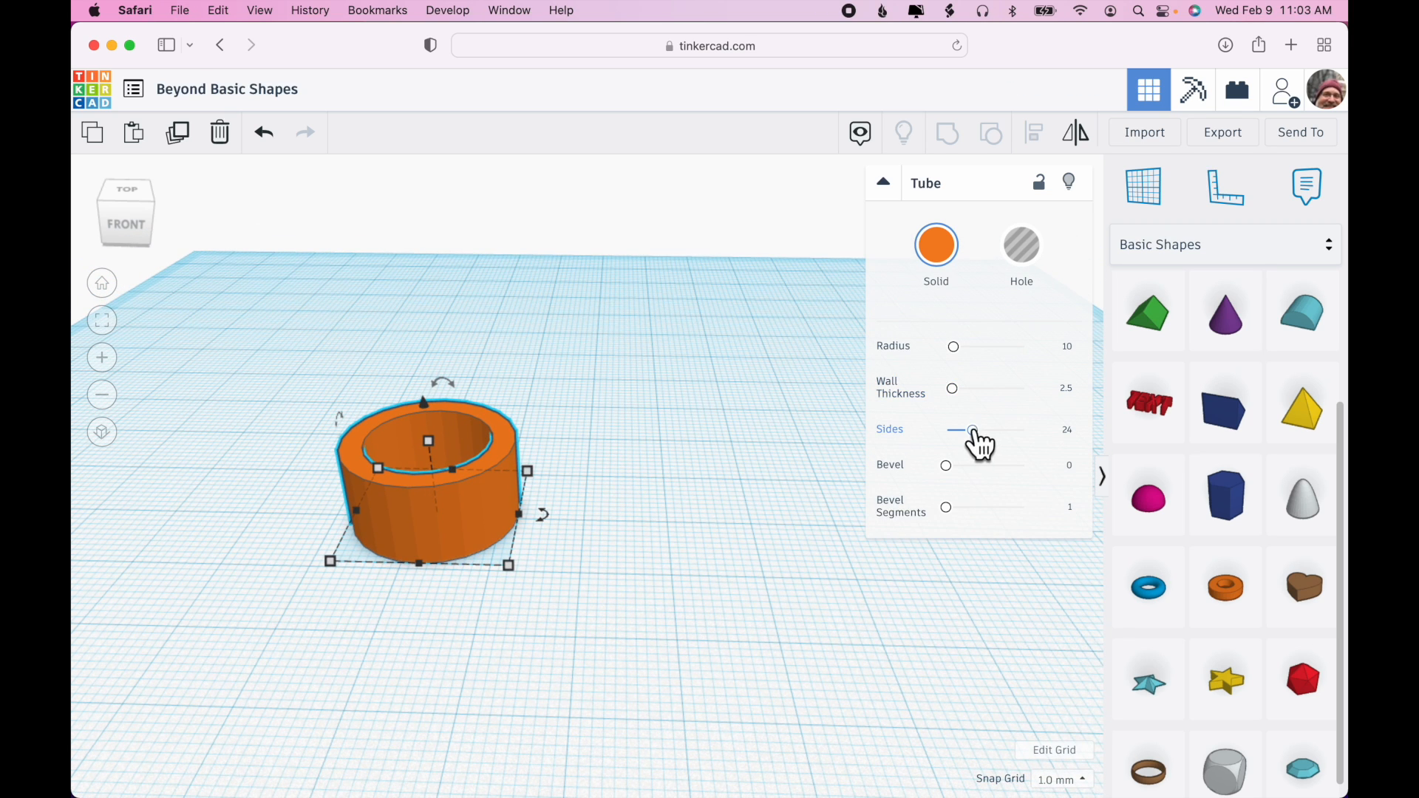
Try the tube with 5 and 3 sides, and finish with its sides set to 64
mouse_move(978, 431)
left_mouse_down()
mouse_move(1015, 432)
mouse_move(953, 433)
left_mouse_up()
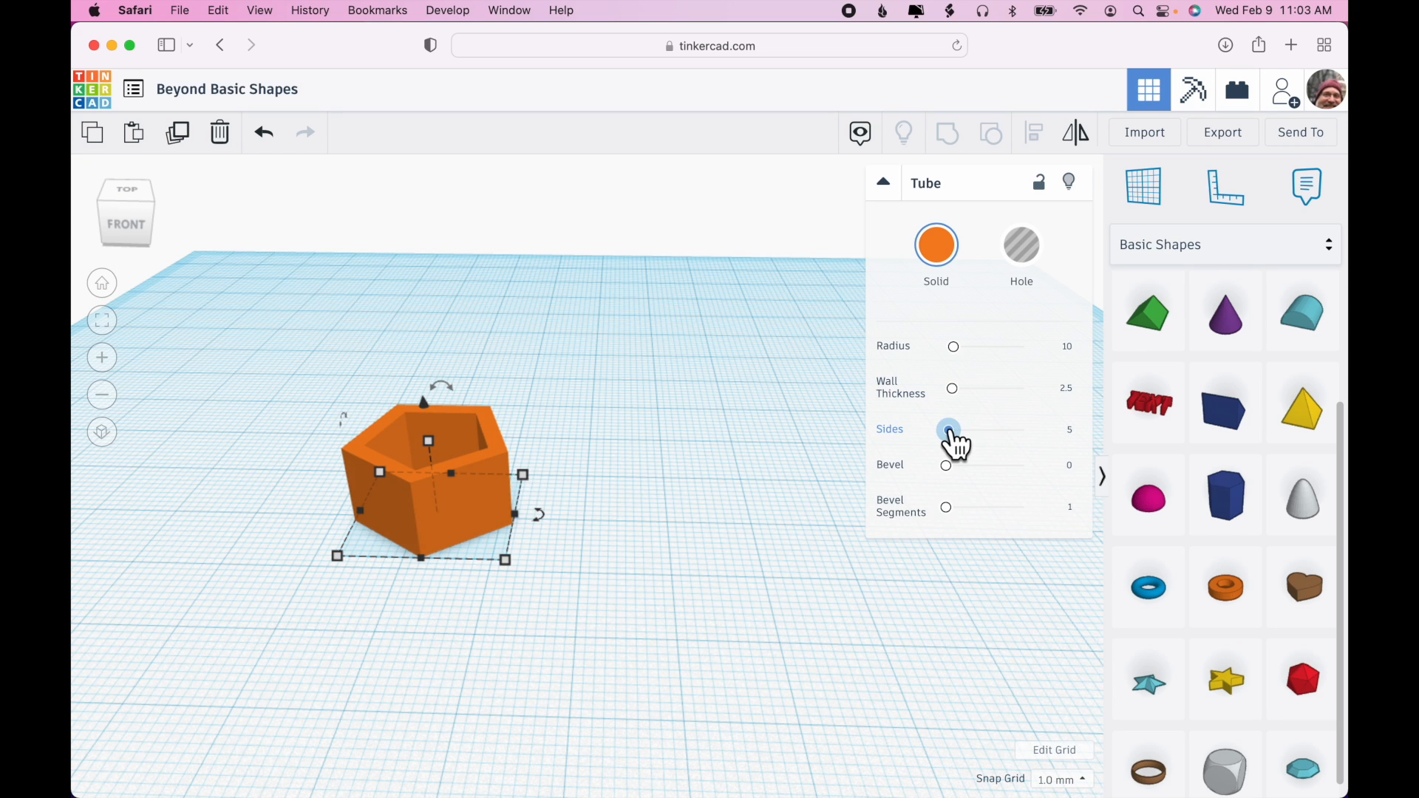
left_click_drag(953, 432, 948, 432)
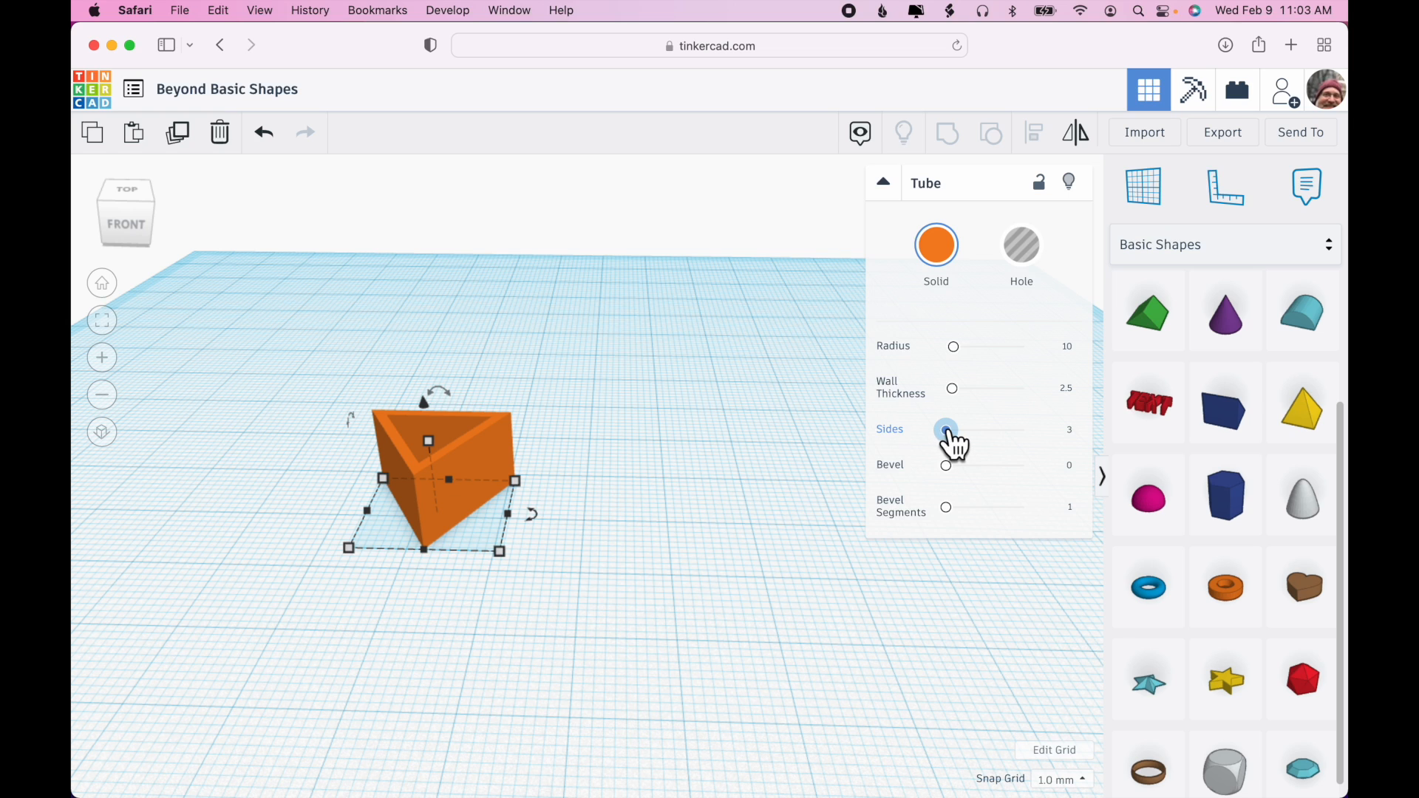
left_click_drag(953, 433, 1078, 421)
left_click_drag(801, 542, 800, 619)
right_click_drag(798, 618, 761, 628)
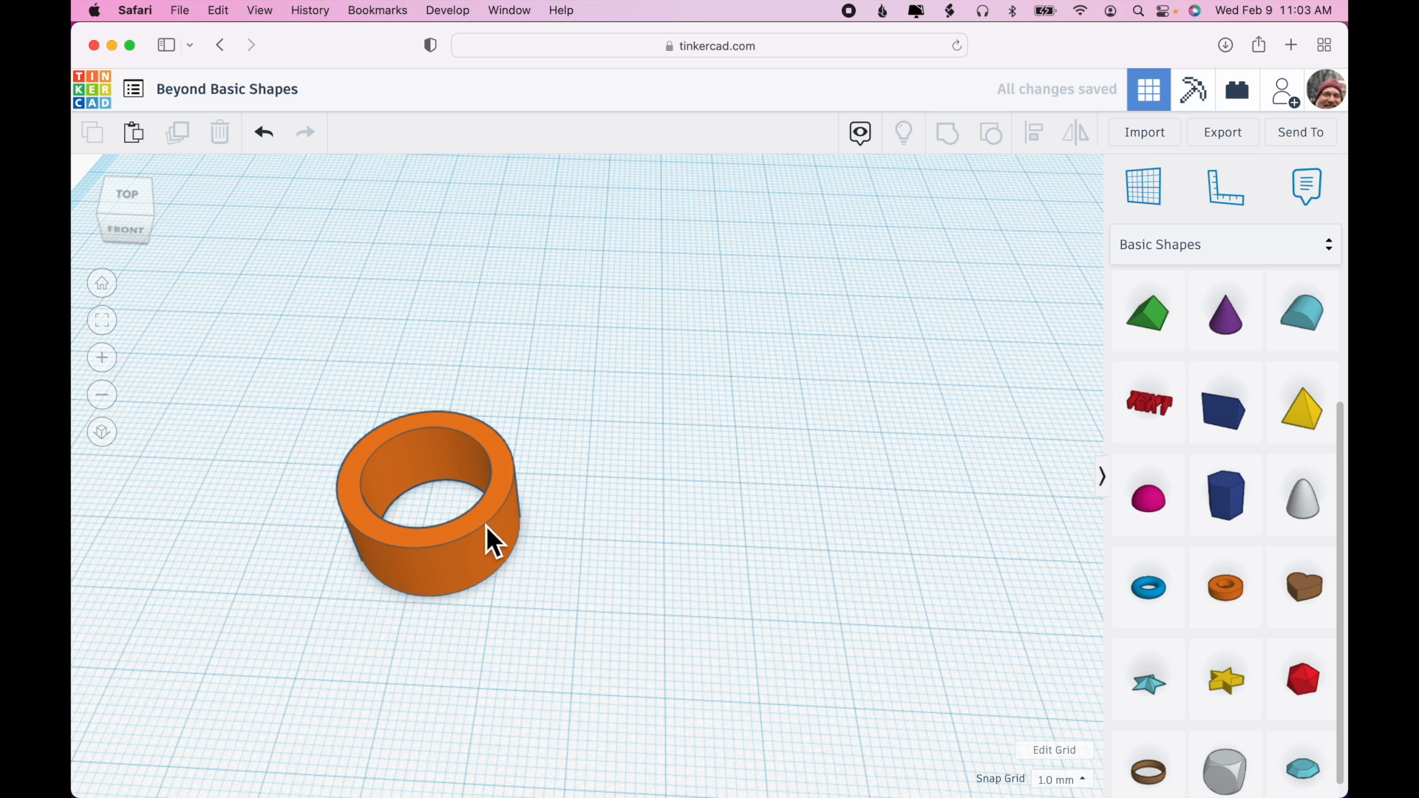
Set the tube's radius to 16.18 and its wall thickness to 4
left_click(493, 544)
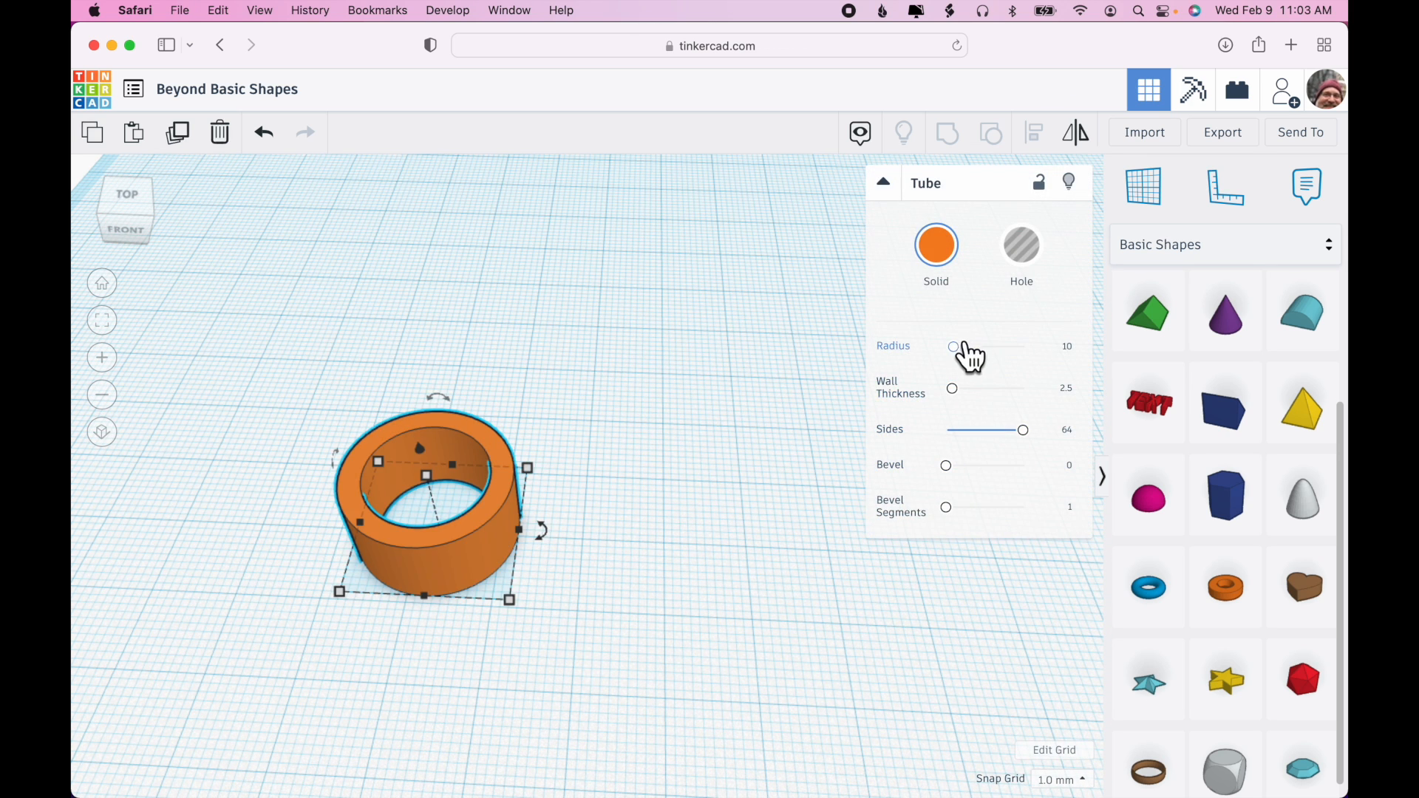
left_click_drag(959, 346, 972, 346)
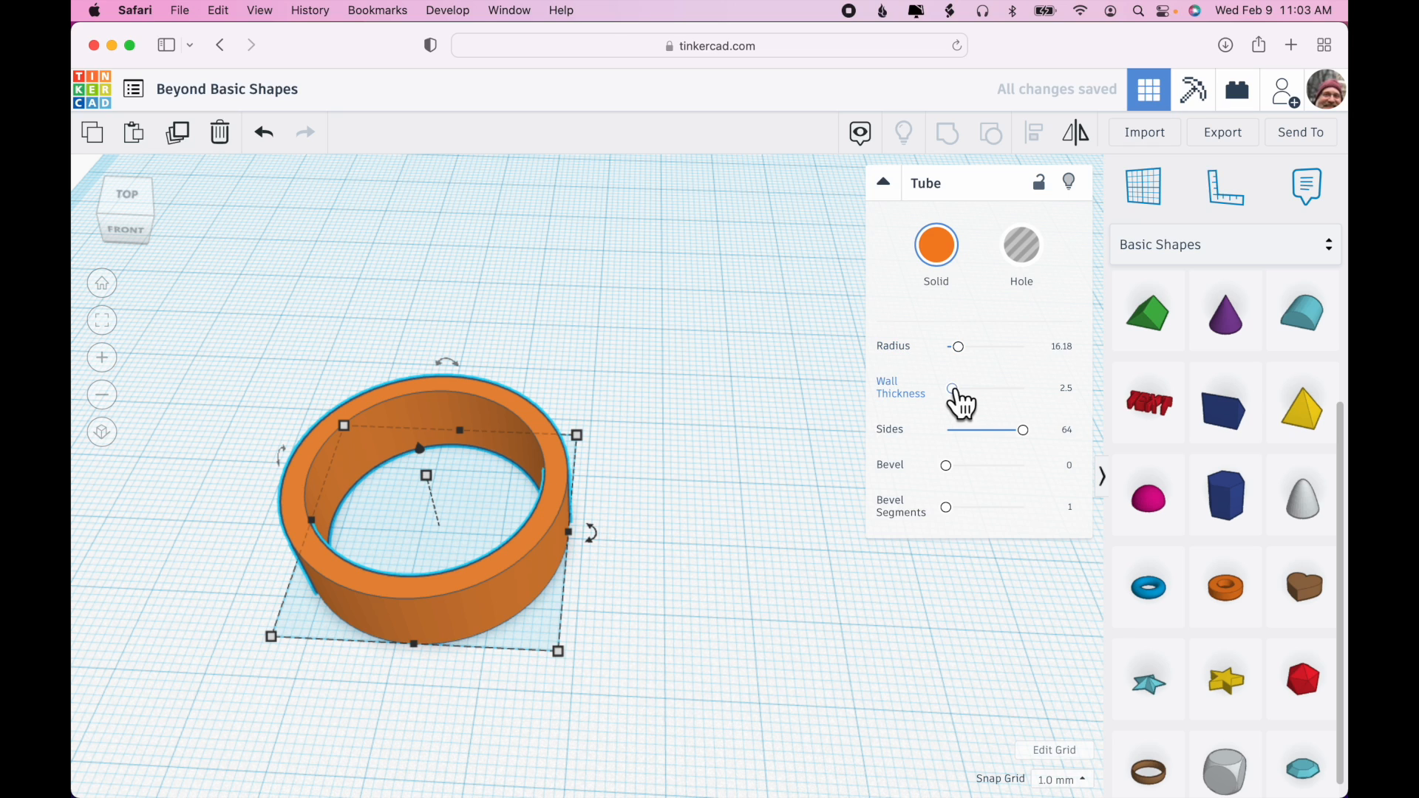
left_click(1069, 389)
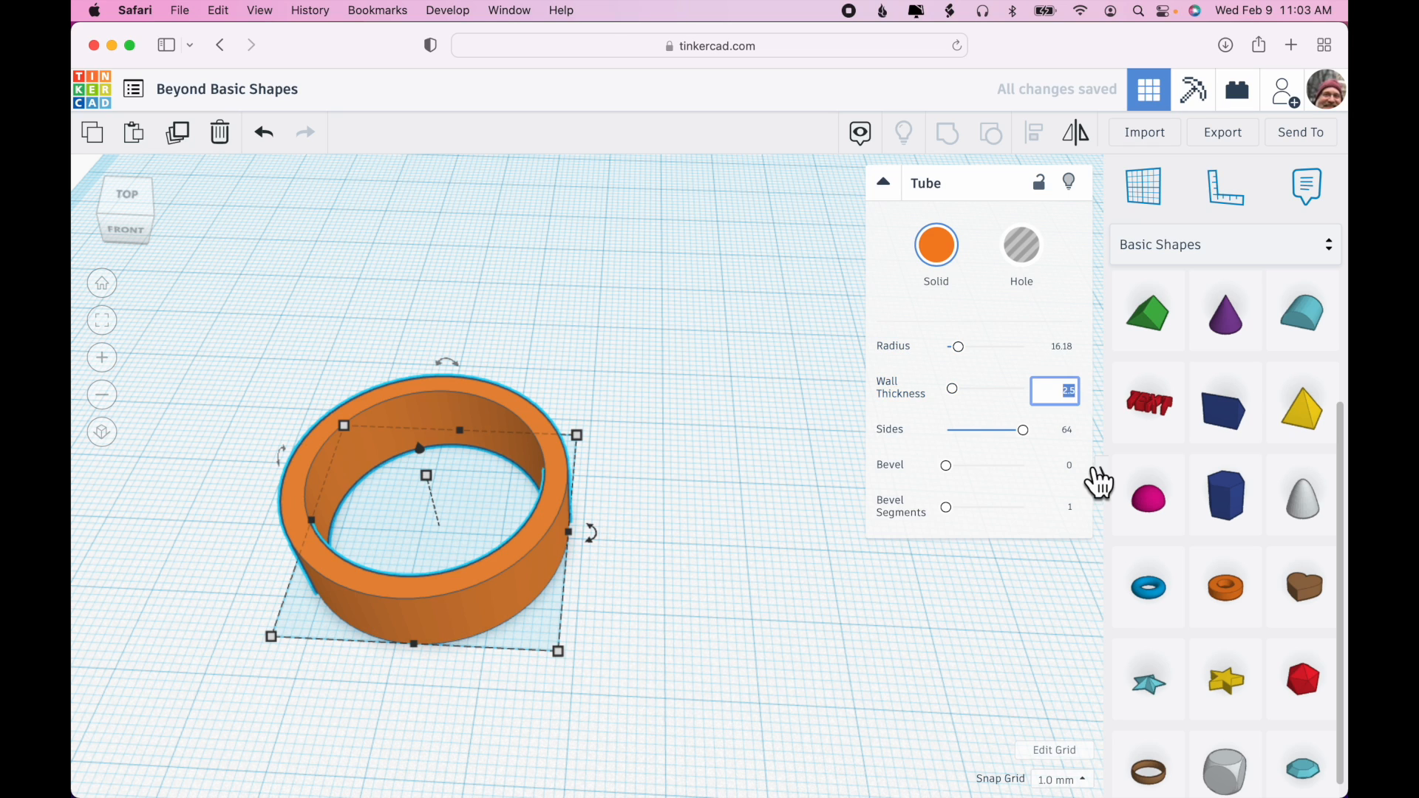
type("4")
key("Return")
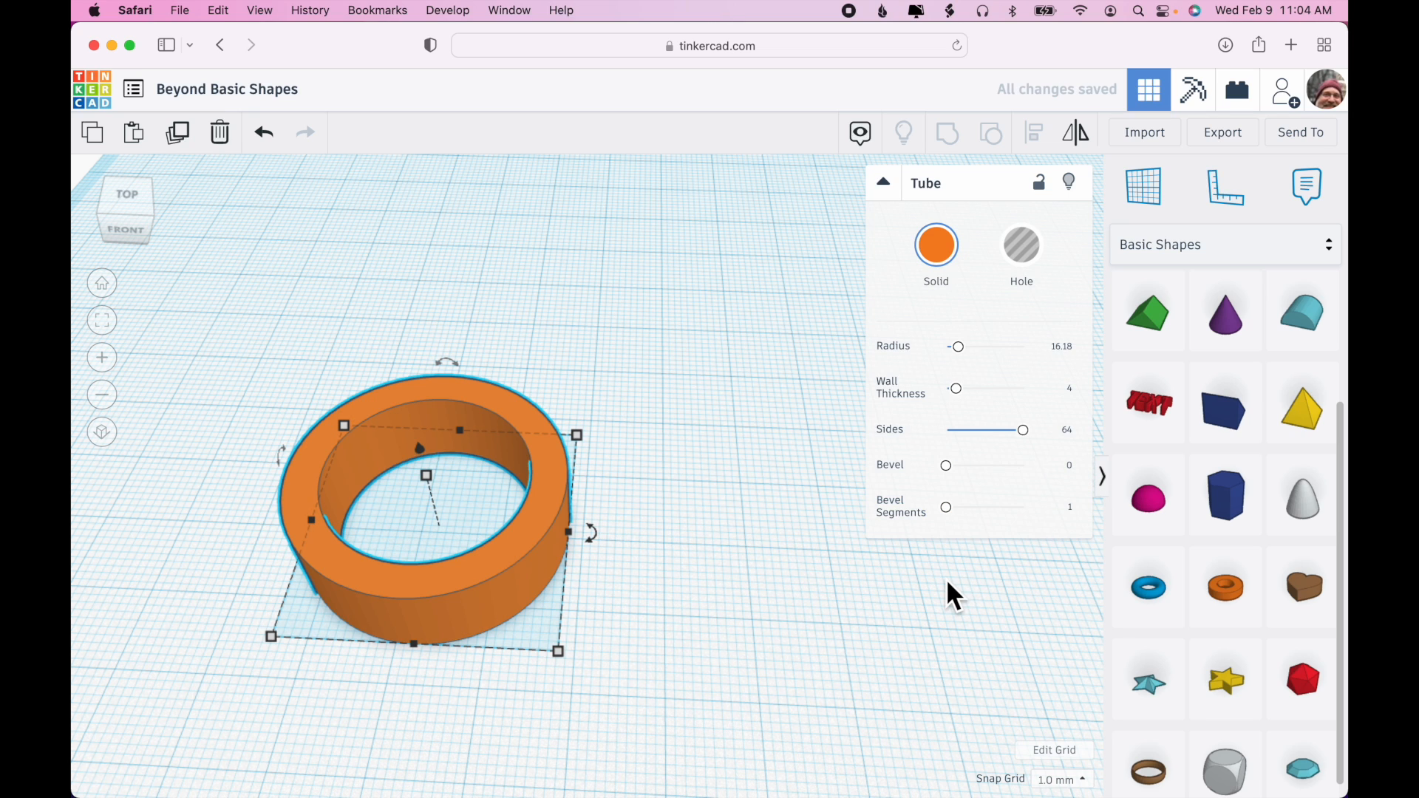
Bevel the tube's edges with a bevel of 1.87
right_click_drag(849, 634, 850, 551)
left_click_drag(947, 465, 976, 468)
mouse_move(712, 640)
right_mouse_down()
mouse_move(714, 544)
mouse_move(714, 618)
right_mouse_up()
right_click_drag(712, 633, 710, 634)
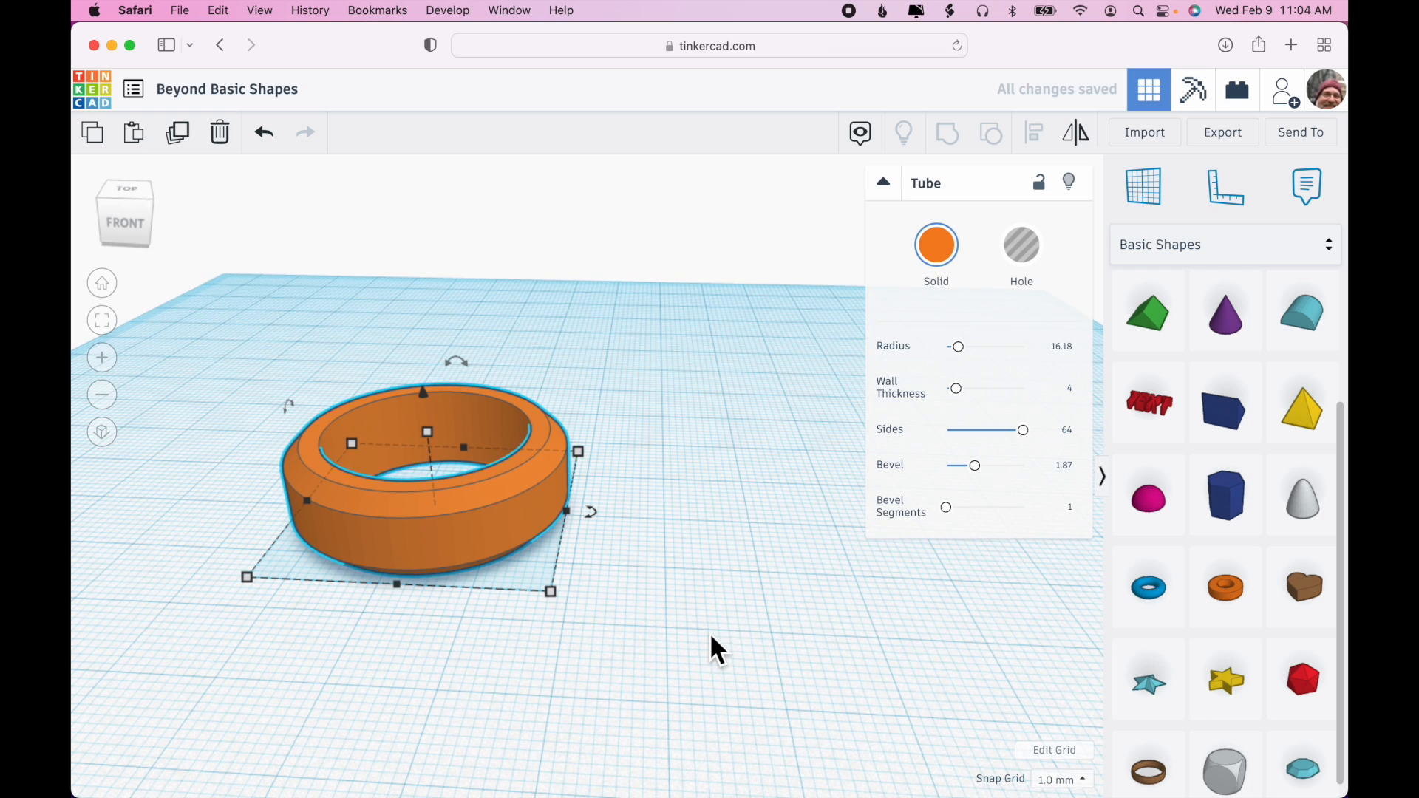
Smooth the tube's bevel by setting its bevel segments to 10, and delete the tube from the workplane
left_click_drag(949, 507, 1041, 504)
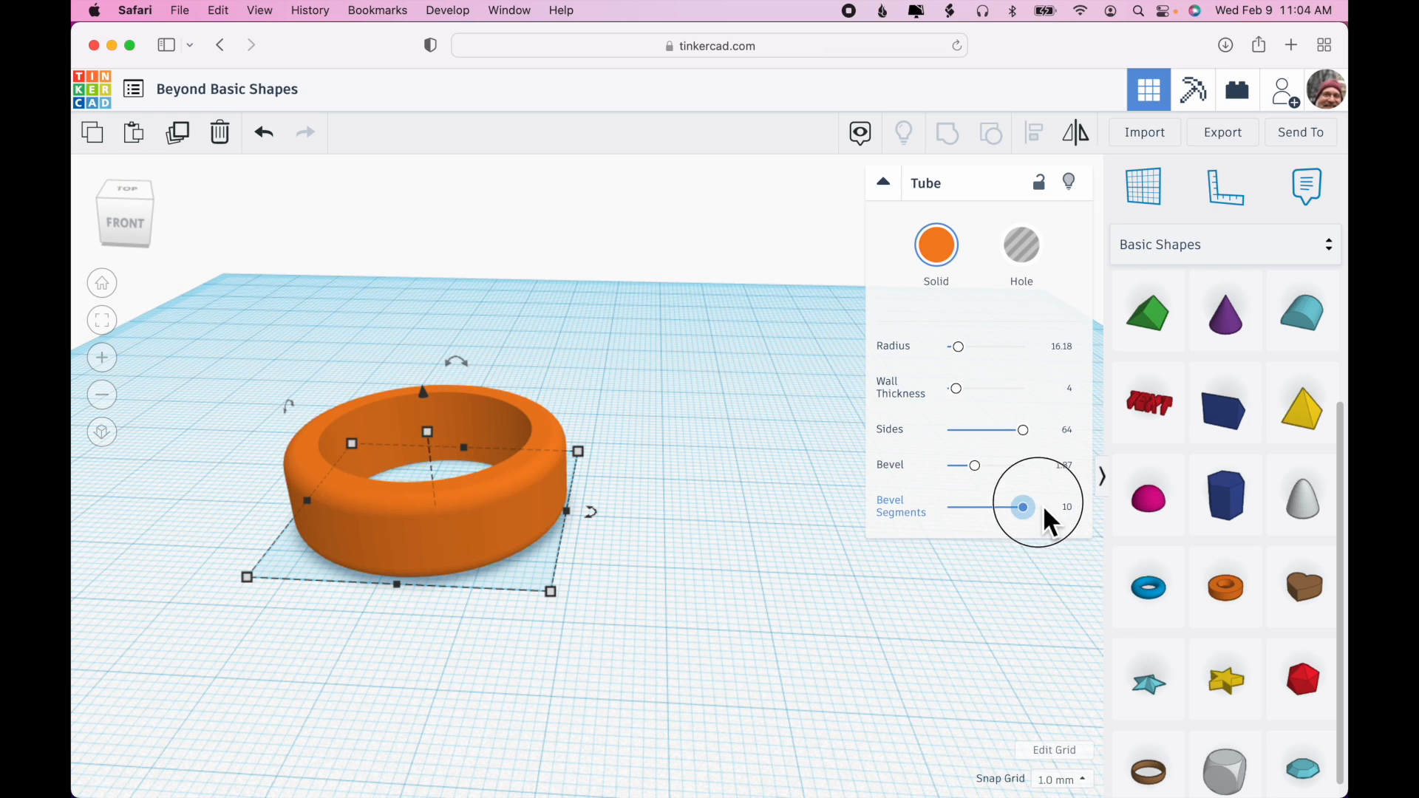
right_click_drag(820, 621, 743, 644)
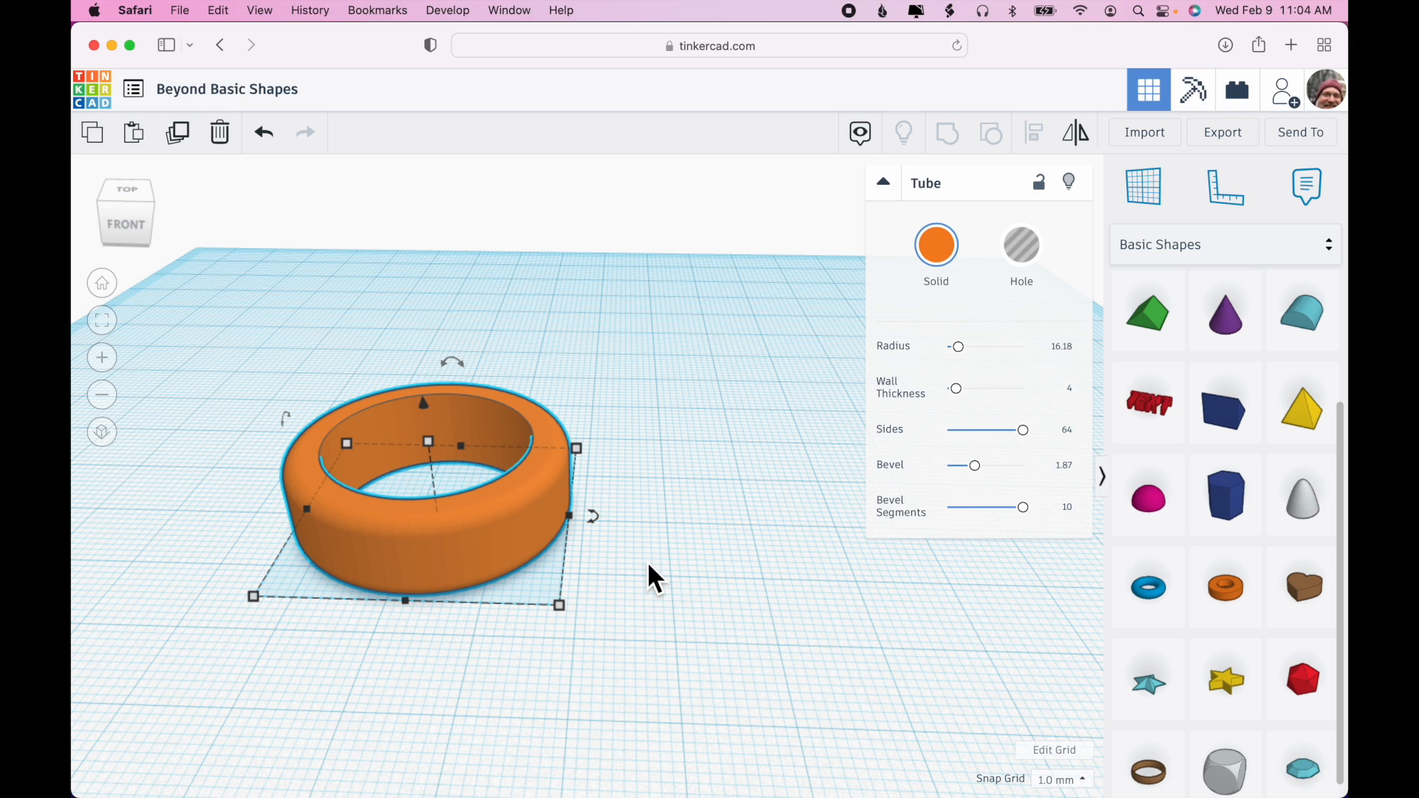
key("Delete")
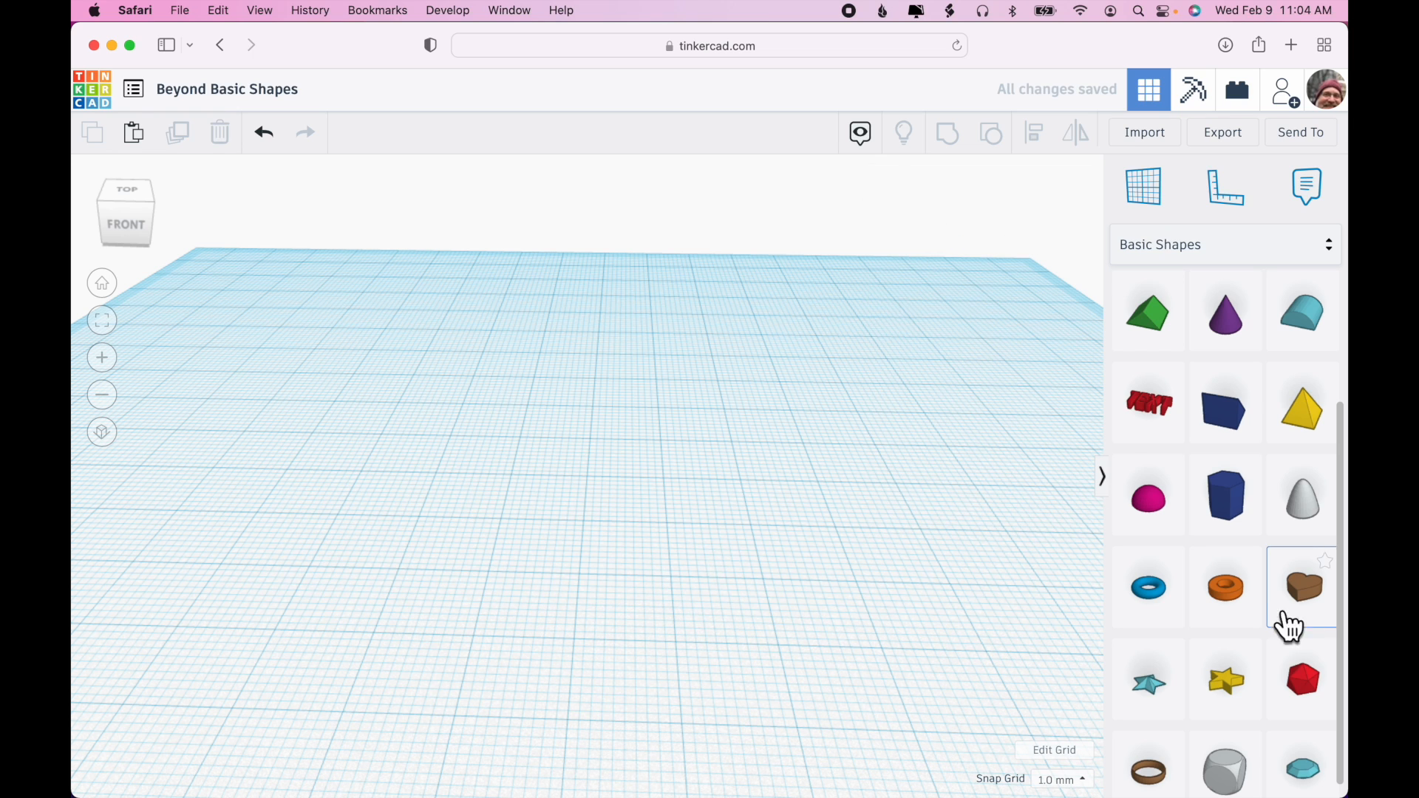
Place a scribble from the basic shapes on the workplane and close its drawing editor
scroll(1269, 611, "up", 5)
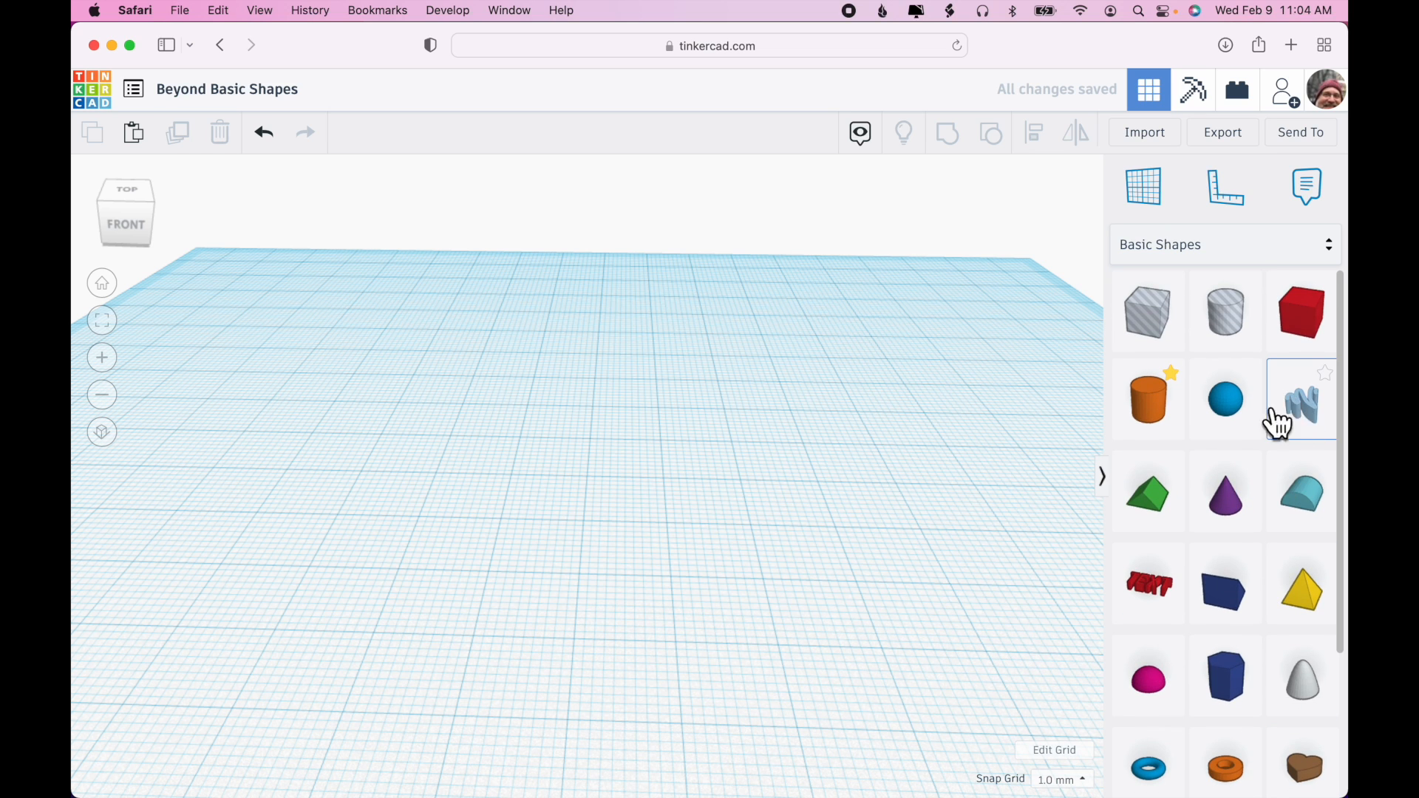
left_click_drag(1300, 405, 512, 500)
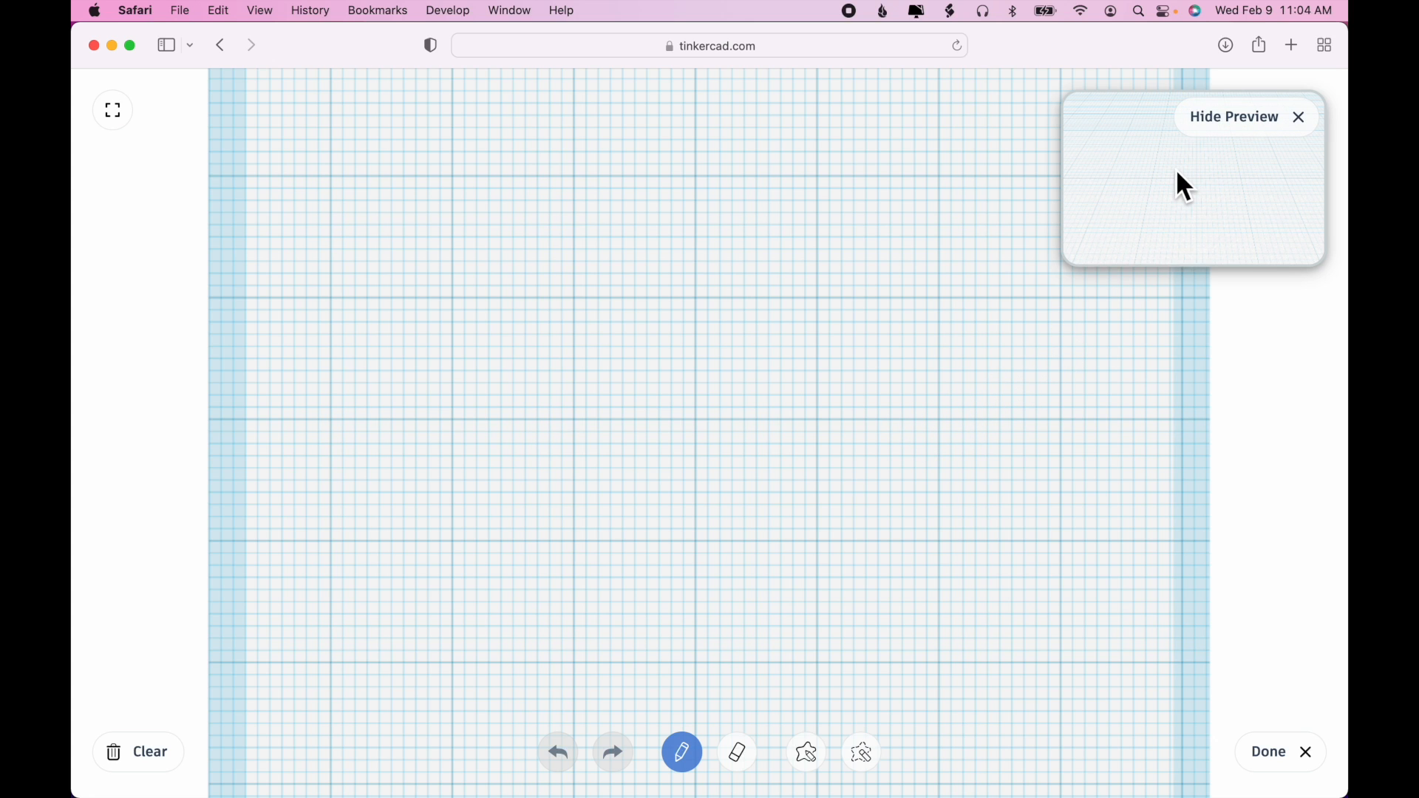
left_click(1312, 760)
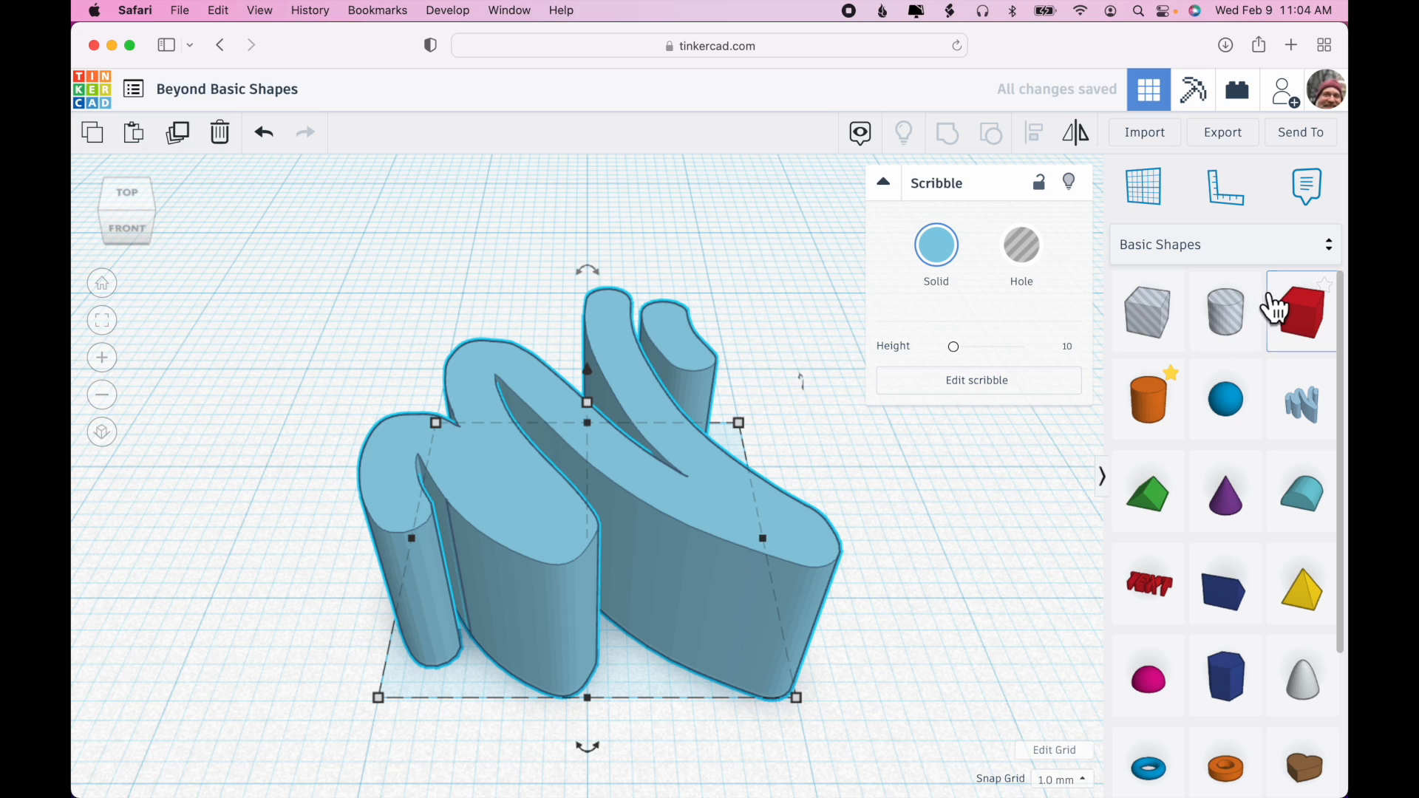
Place a solid red box behind the scribble and delete the scribble
mouse_move(1299, 316)
left_mouse_down()
mouse_move(758, 271)
mouse_move(353, 264)
left_mouse_up()
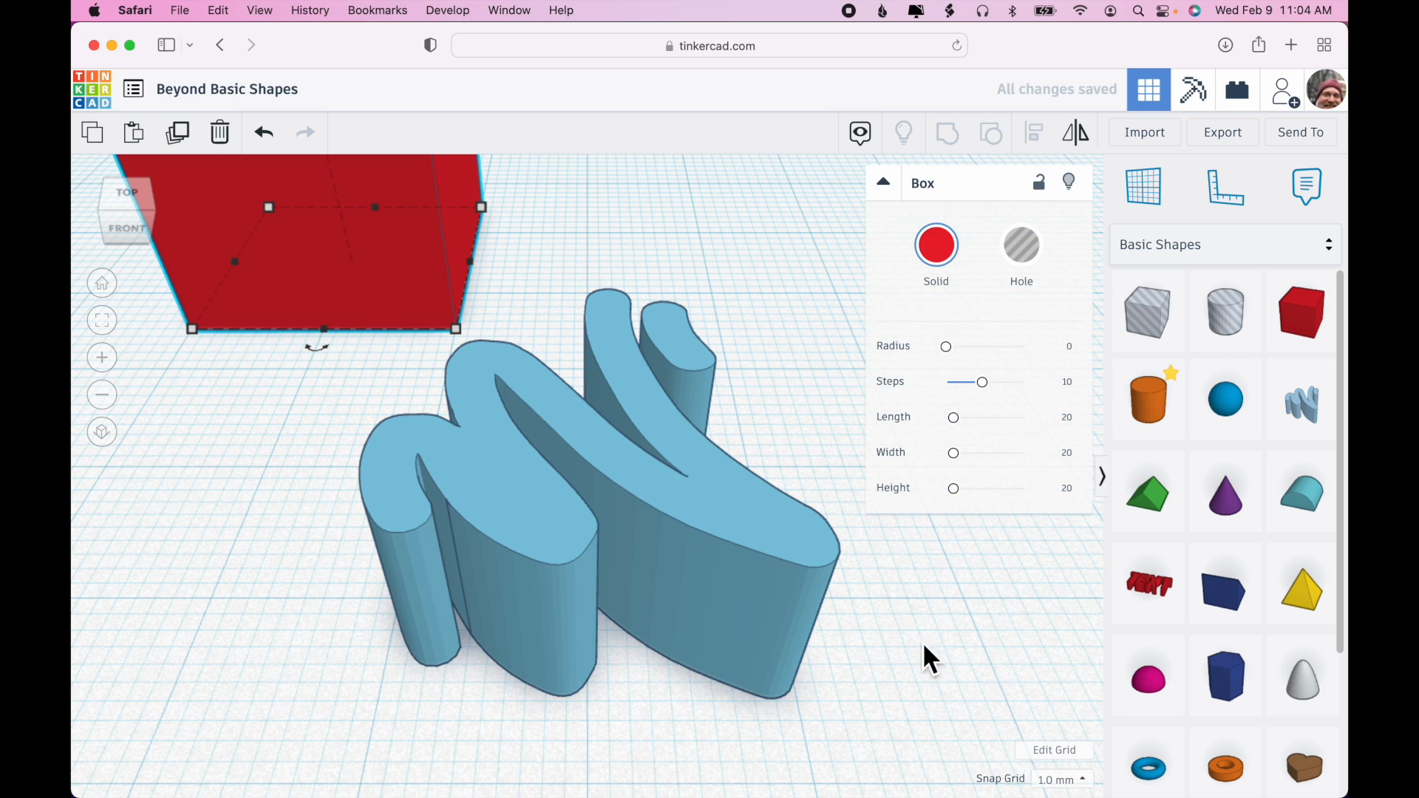
left_click(785, 630)
key("Delete")
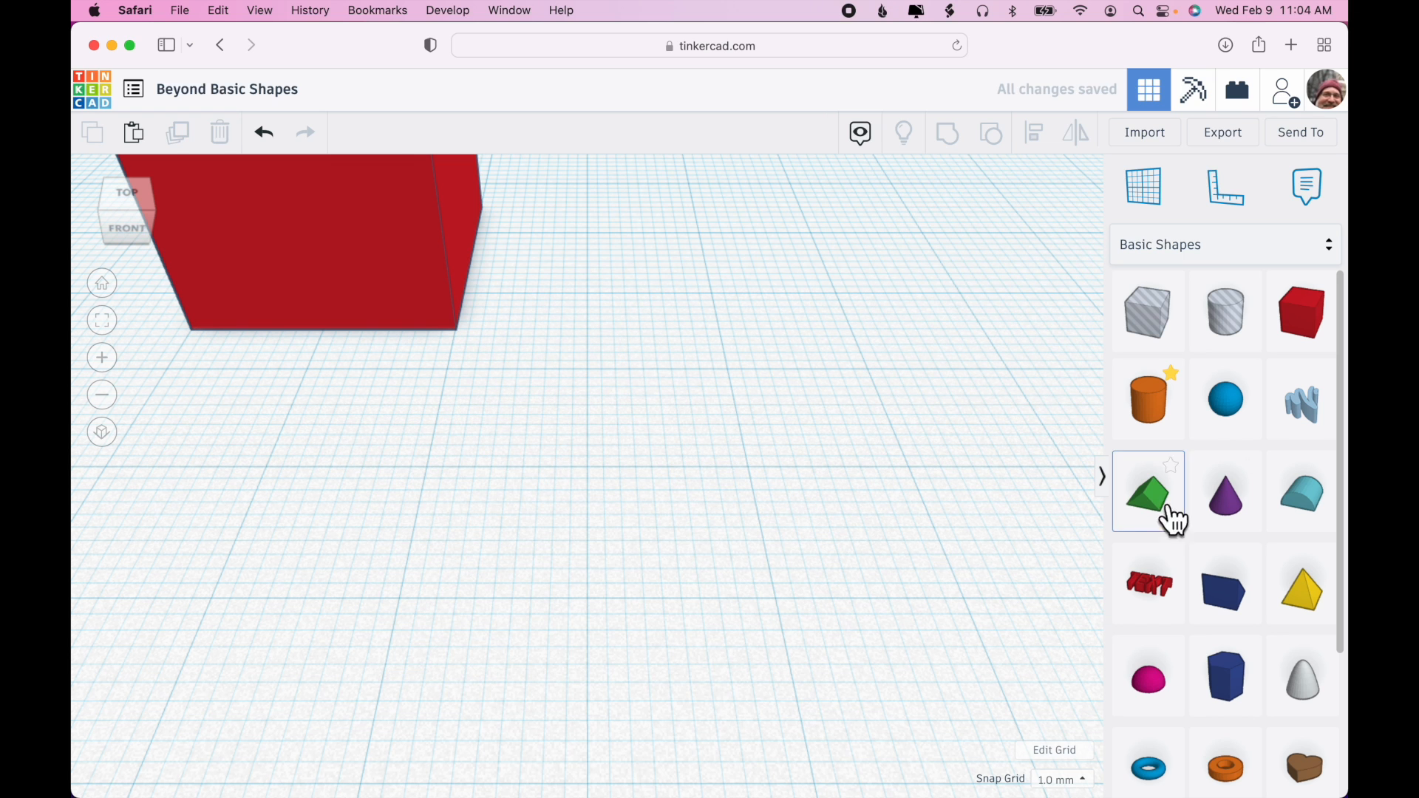
Place a new scribble in front of the box and draw an oval ring with a vertical bar across its middle
mouse_move(1311, 427)
left_mouse_down()
mouse_move(1289, 415)
mouse_move(522, 498)
mouse_move(611, 509)
left_mouse_up()
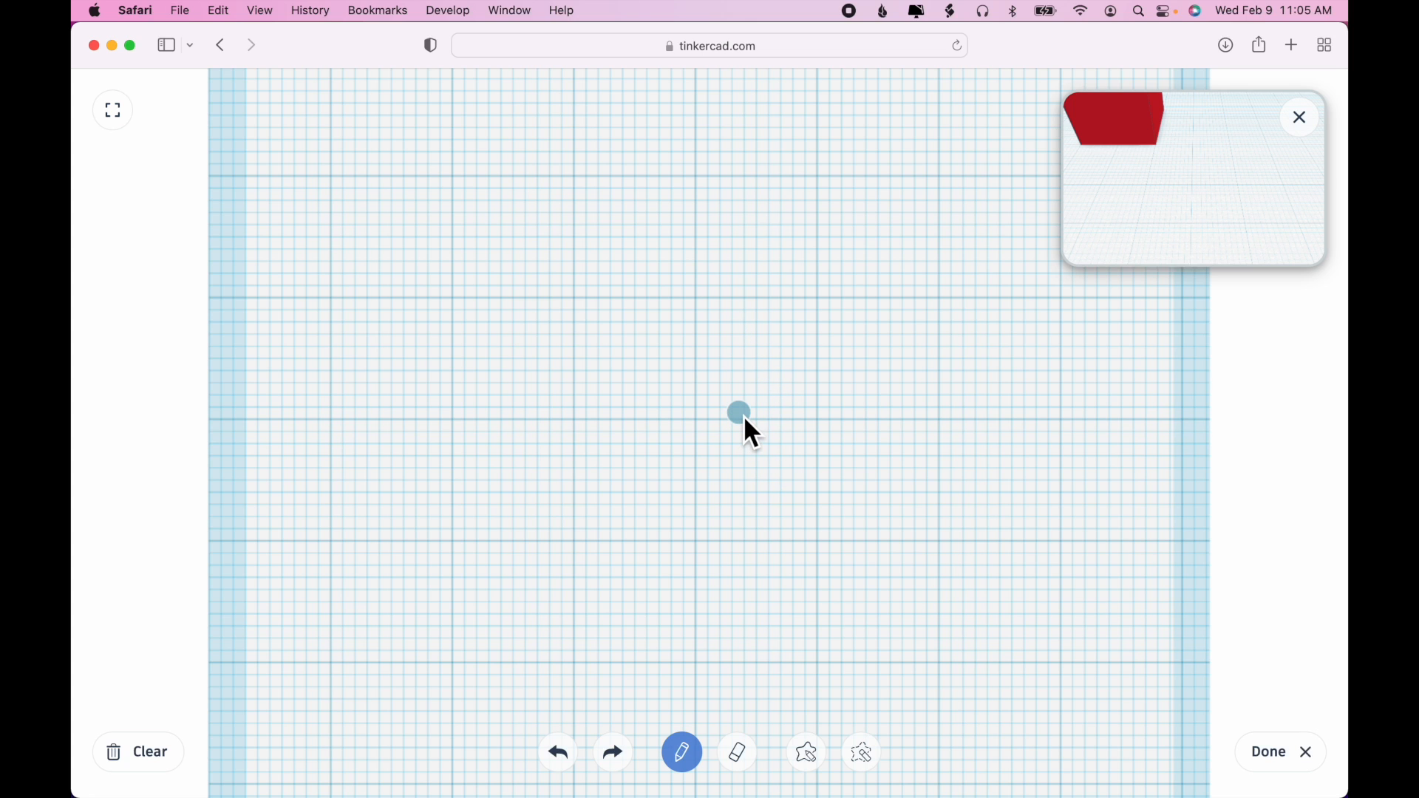
mouse_move(744, 419)
left_mouse_down()
mouse_move(652, 431)
mouse_move(640, 529)
mouse_move(757, 550)
mouse_move(824, 497)
mouse_move(801, 453)
mouse_move(741, 421)
left_mouse_up()
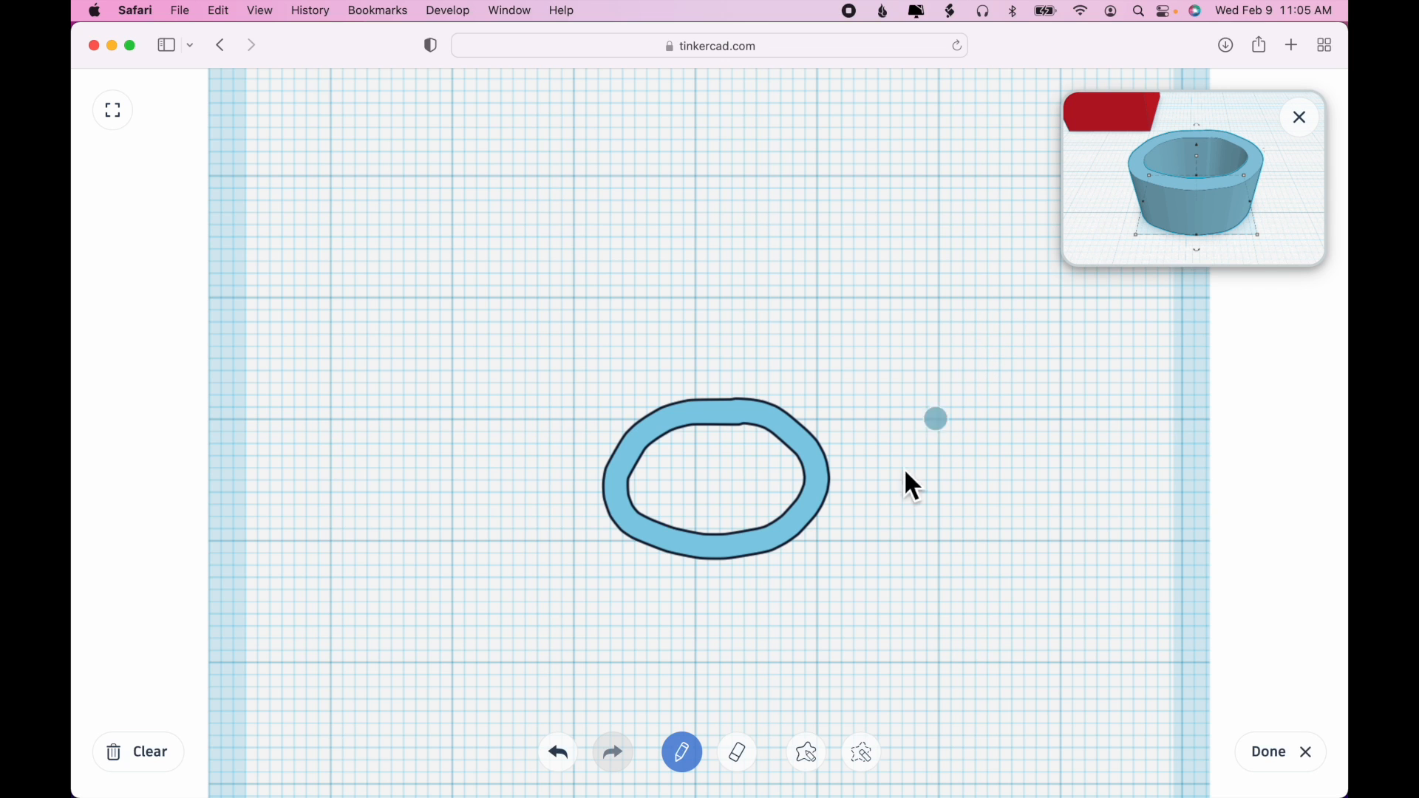
left_click_drag(722, 420, 723, 538)
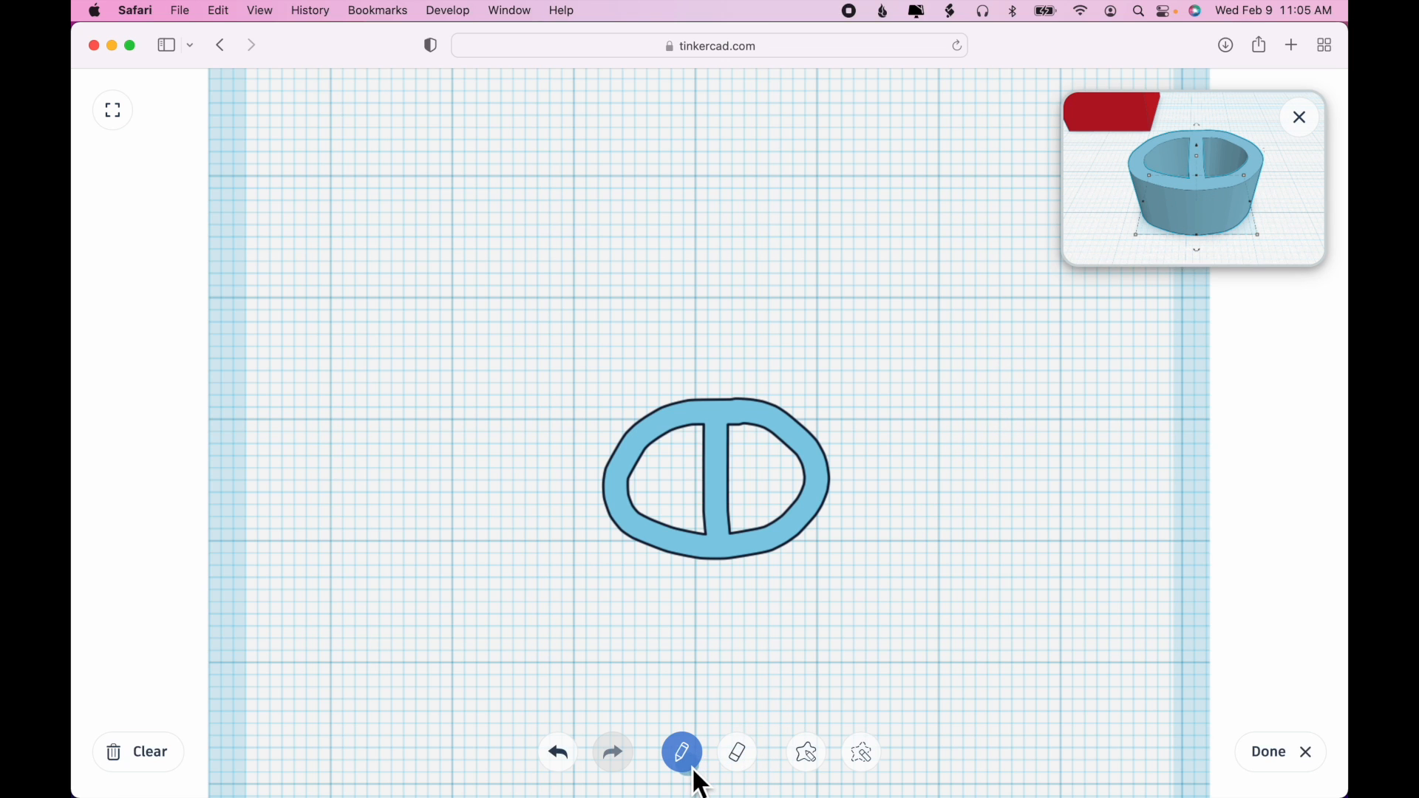
Erase a gap in the middle of the ring's vertical bar and redraw the bar over it
left_click(737, 758)
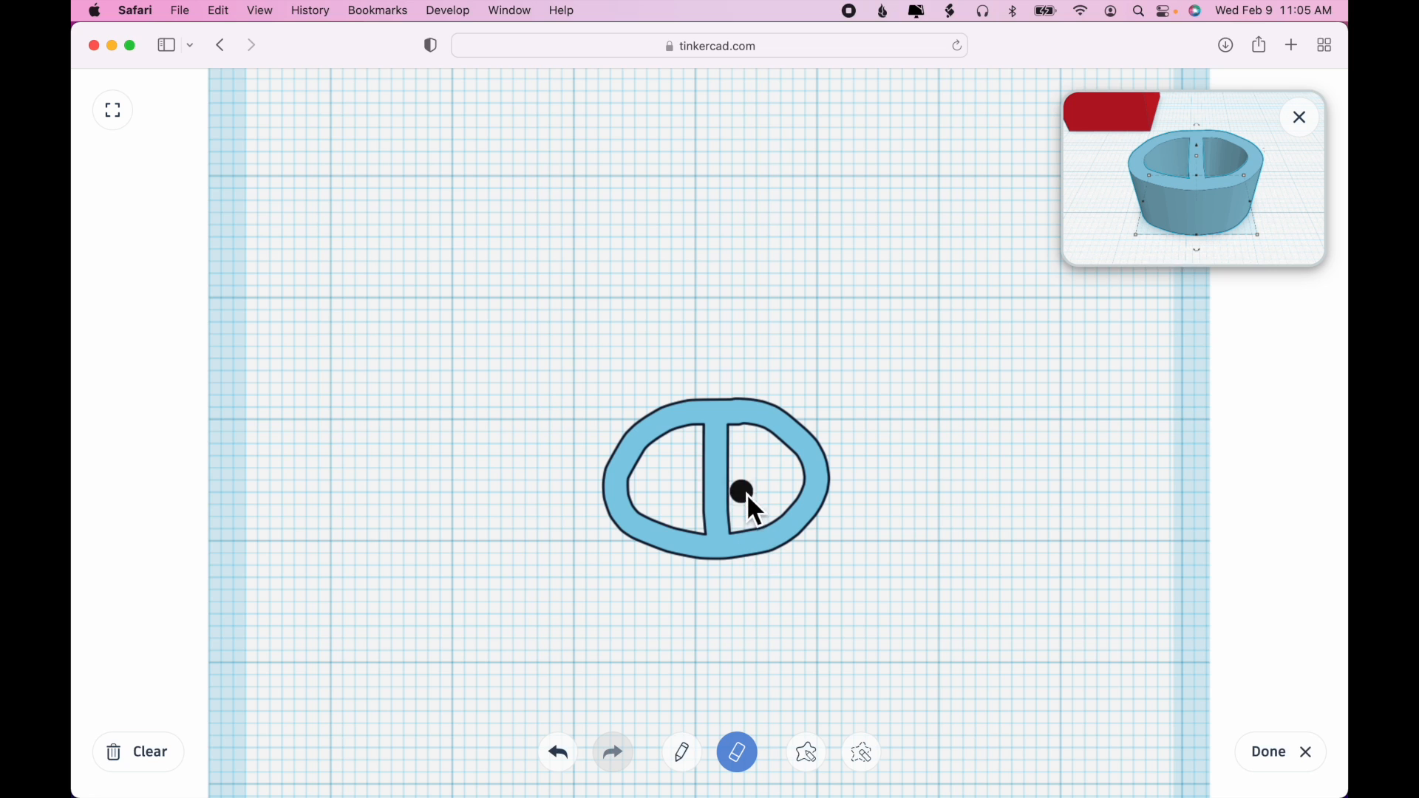
left_click_drag(747, 486, 698, 491)
left_click(684, 756)
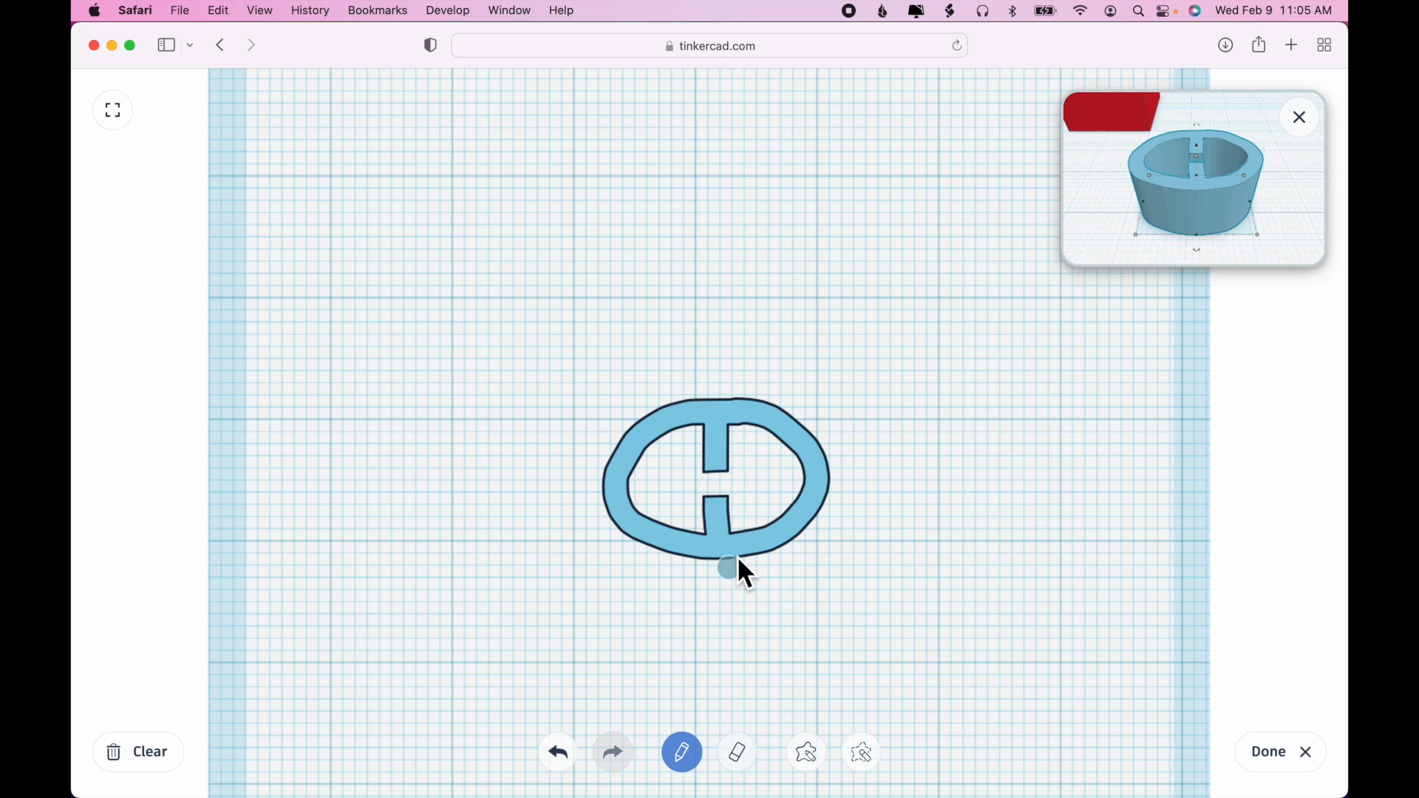
left_click_drag(711, 425, 721, 506)
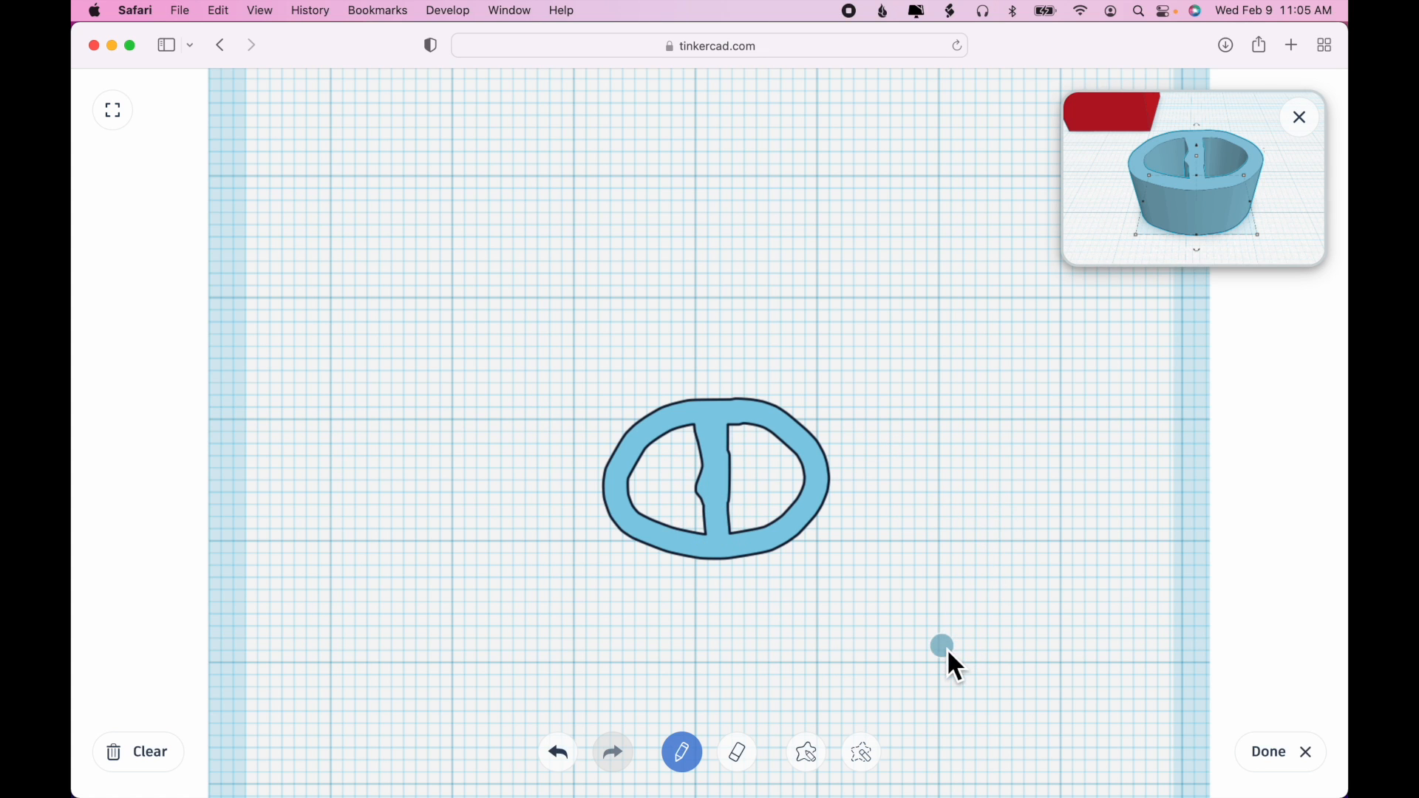
Draw a filled blob to the lower right of the ring and cut an enclosed opening out of its inside
left_click(813, 760)
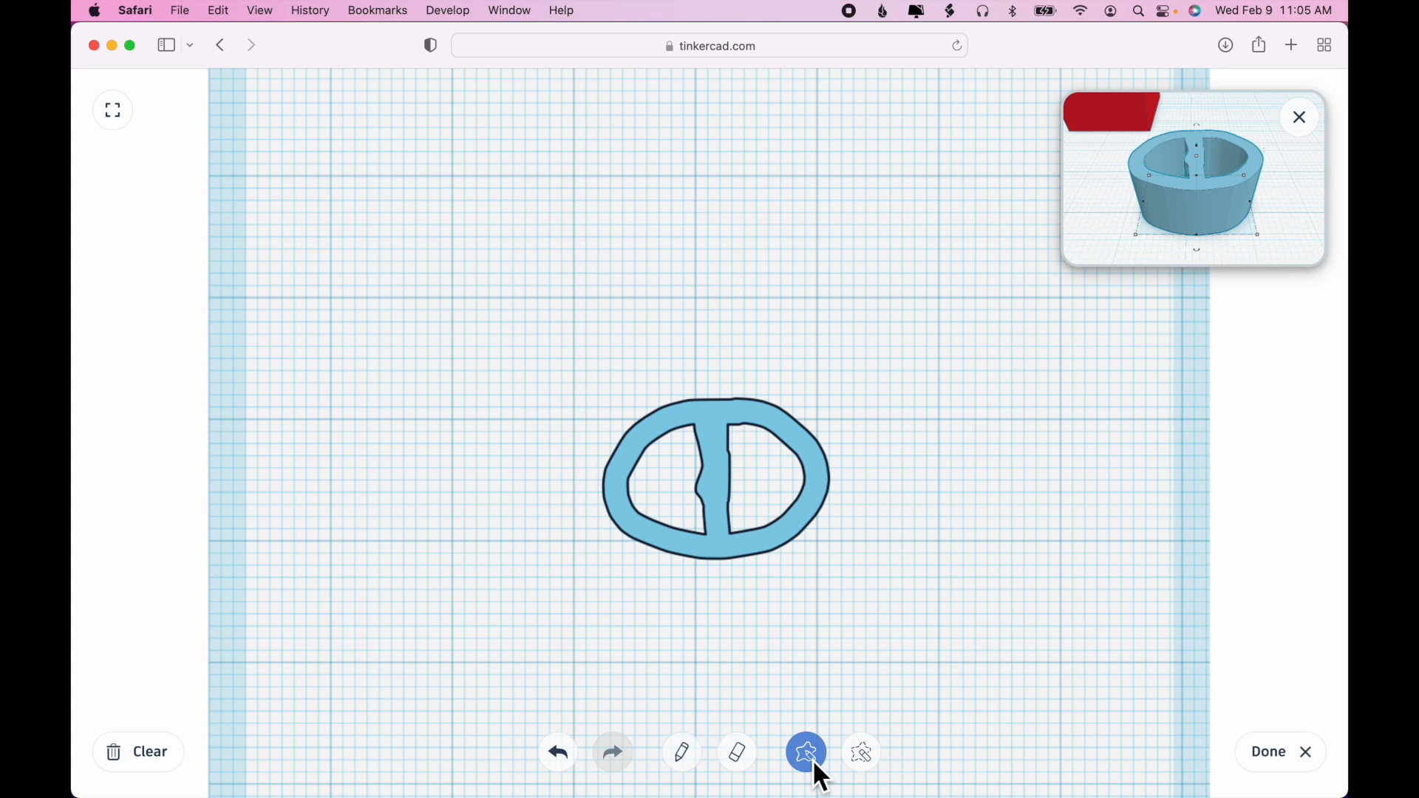
mouse_move(961, 526)
left_mouse_down()
mouse_move(902, 565)
mouse_move(922, 618)
mouse_move(1033, 595)
mouse_move(1044, 503)
mouse_move(990, 499)
mouse_move(929, 549)
left_mouse_up()
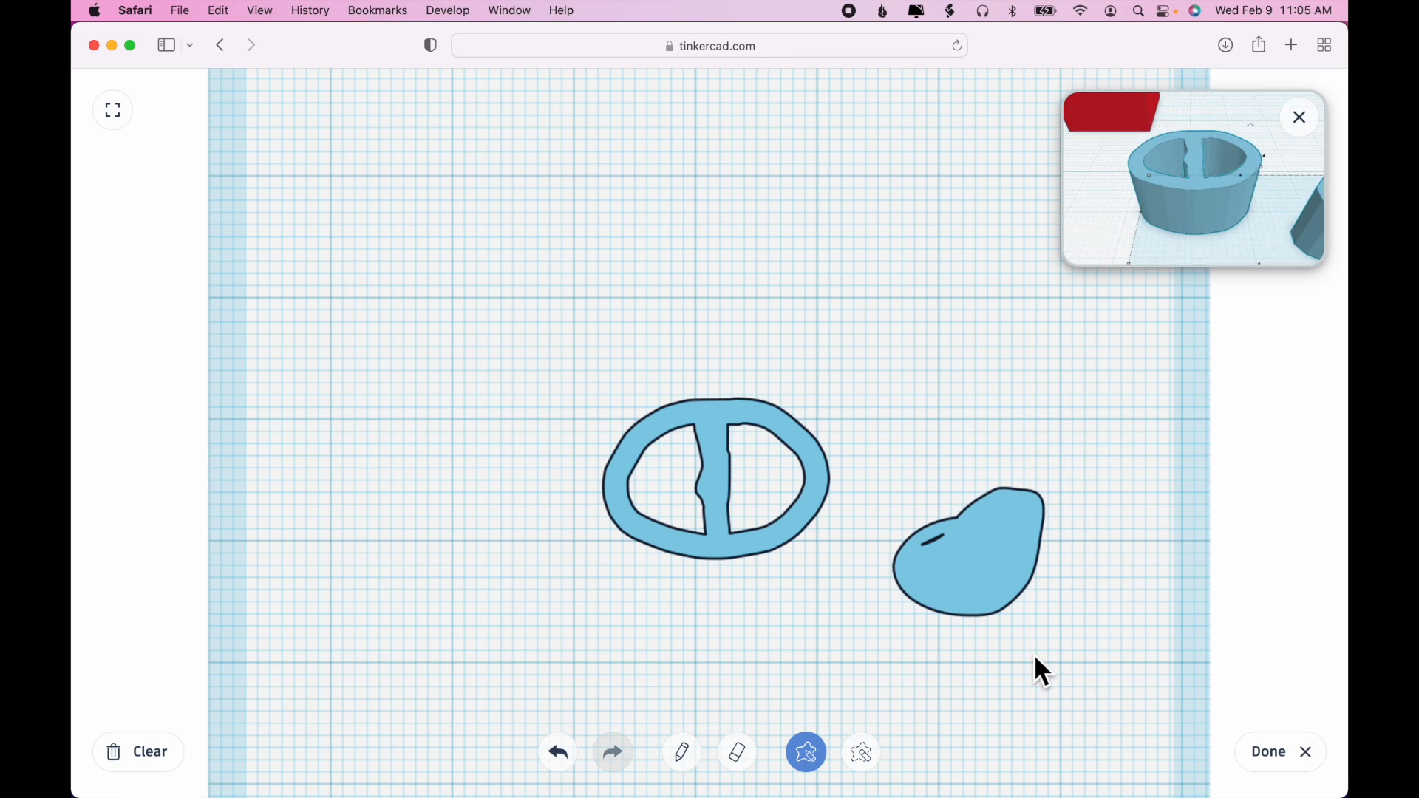
left_click(871, 760)
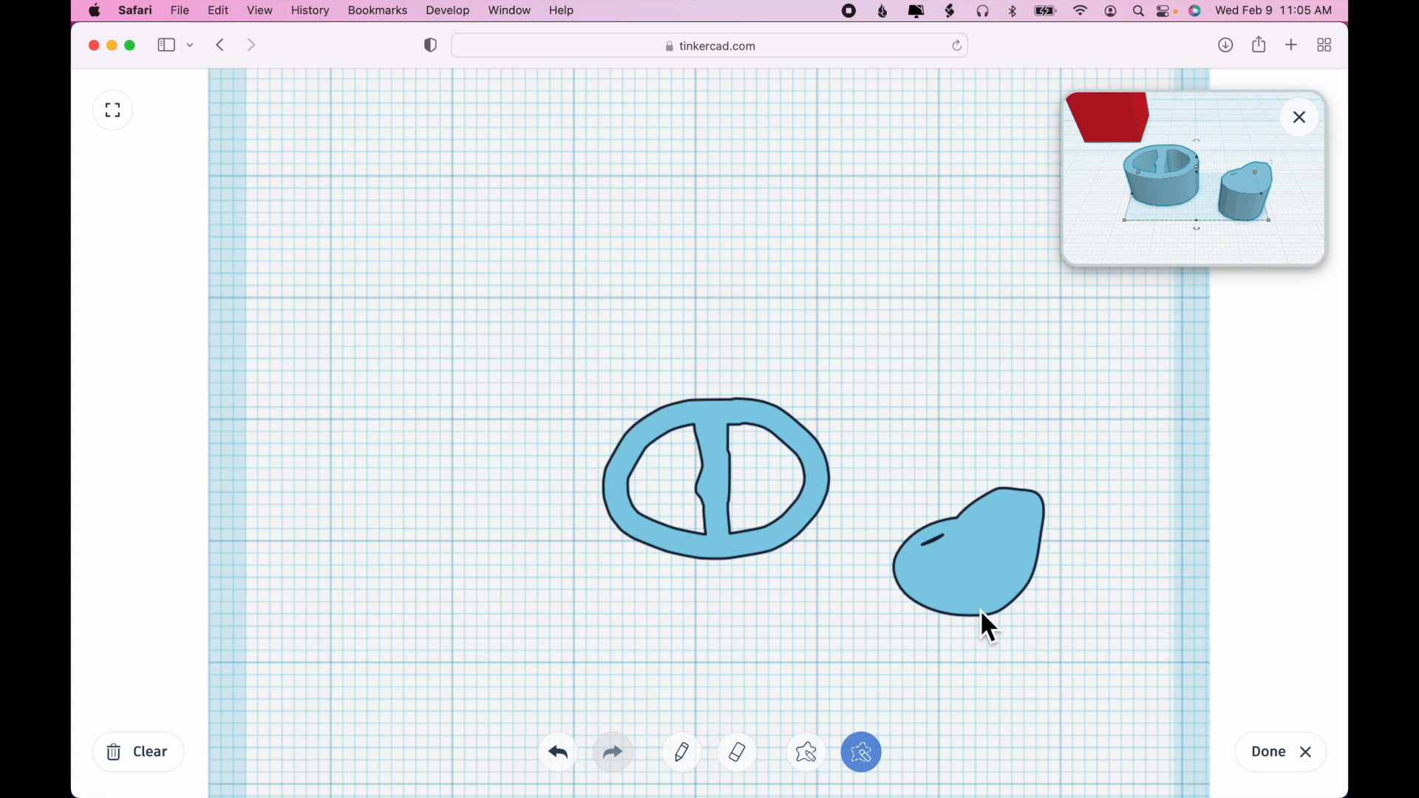
mouse_move(1010, 526)
left_mouse_down()
mouse_move(986, 572)
mouse_move(933, 584)
mouse_move(925, 547)
left_mouse_up()
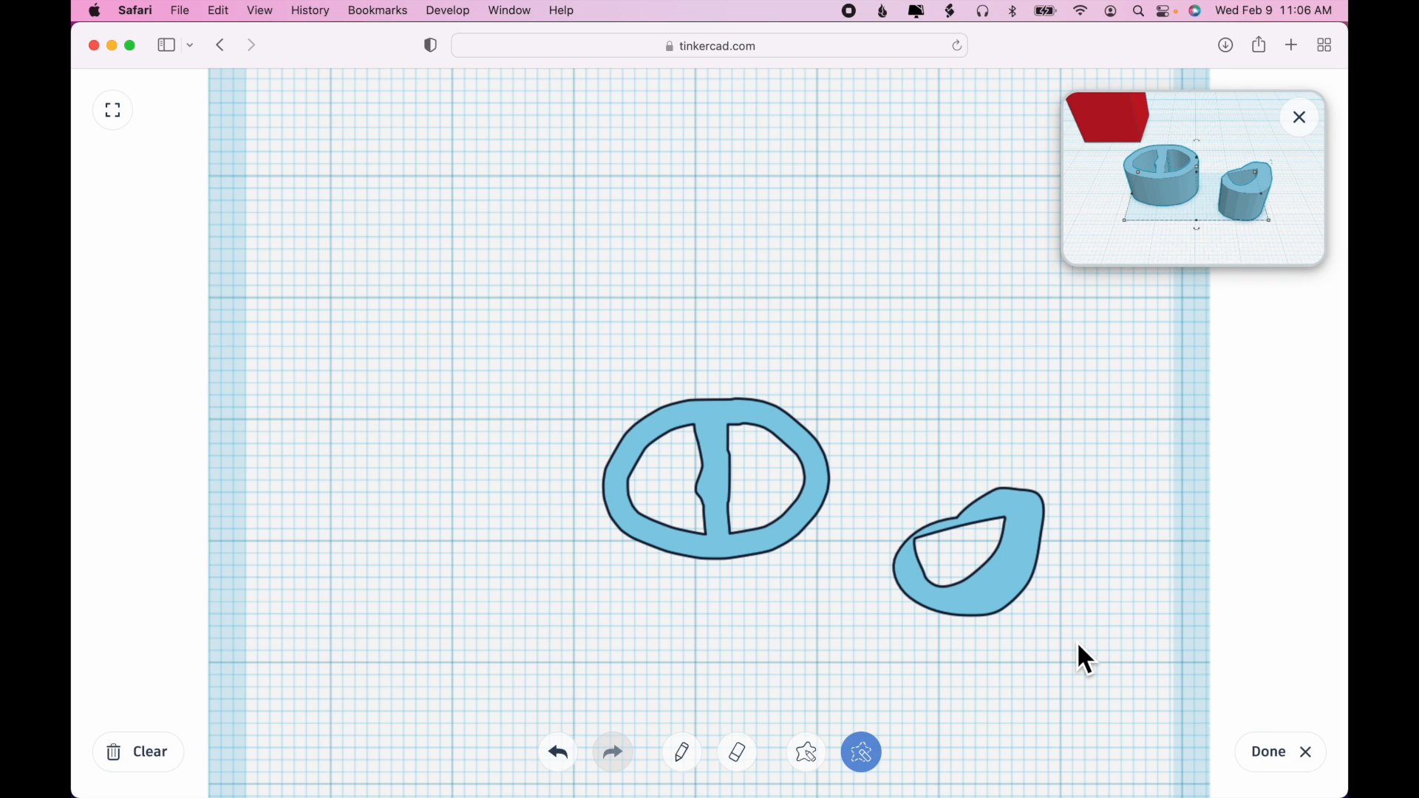
Thicken the upper edge of the blob's opening with the freehand pencil and finish the scribble drawing
left_click(701, 760)
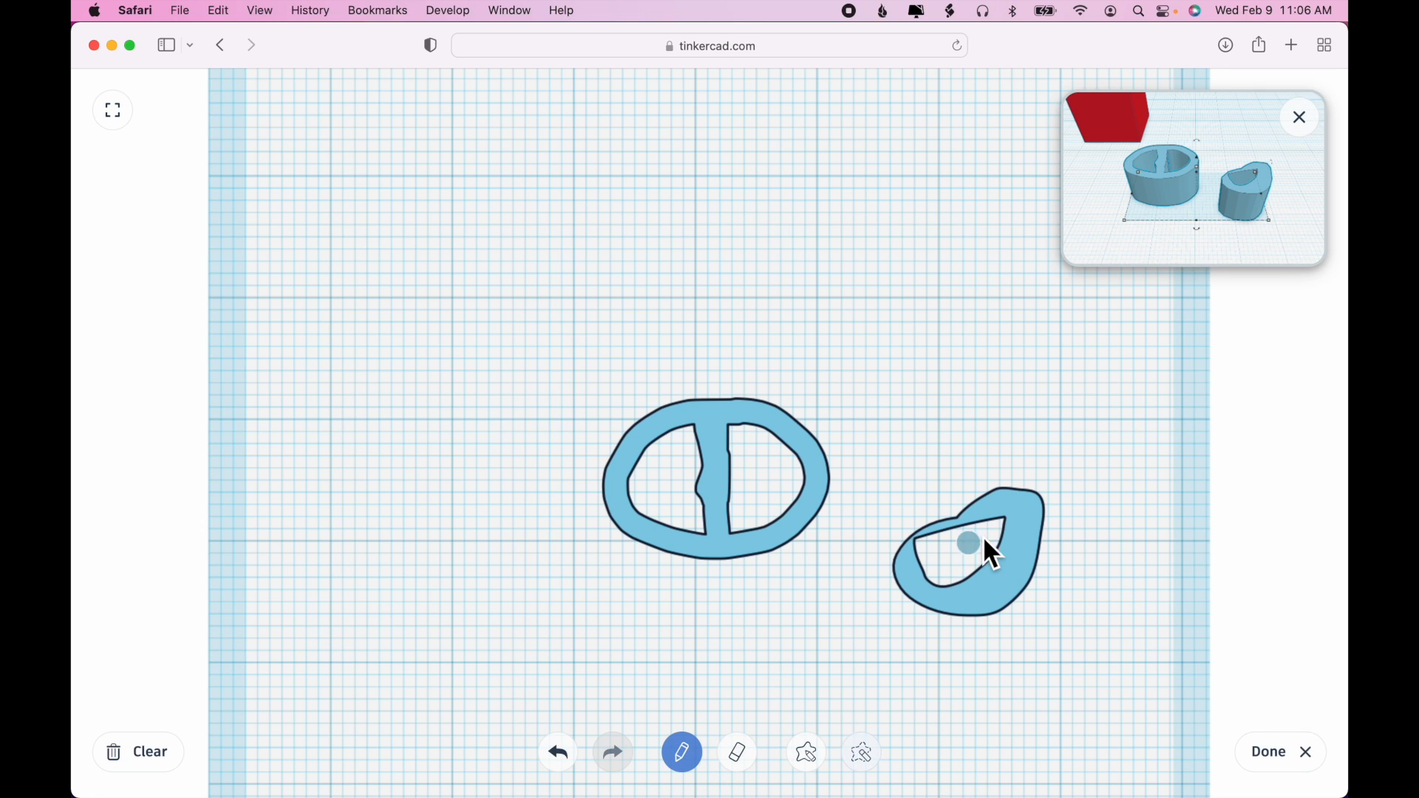
mouse_move(1006, 520)
left_mouse_down()
mouse_move(954, 528)
mouse_move(921, 562)
left_mouse_up()
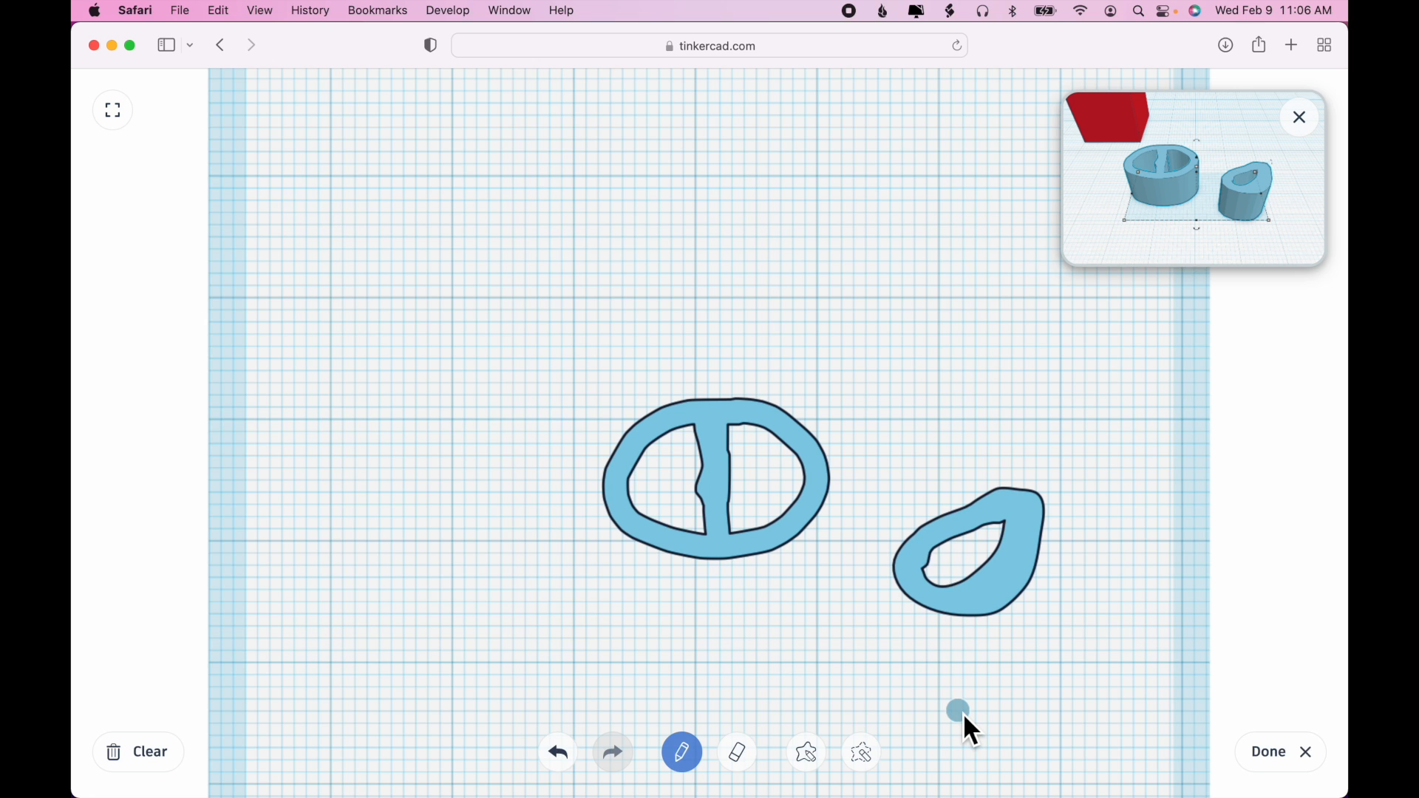
left_click(1313, 753)
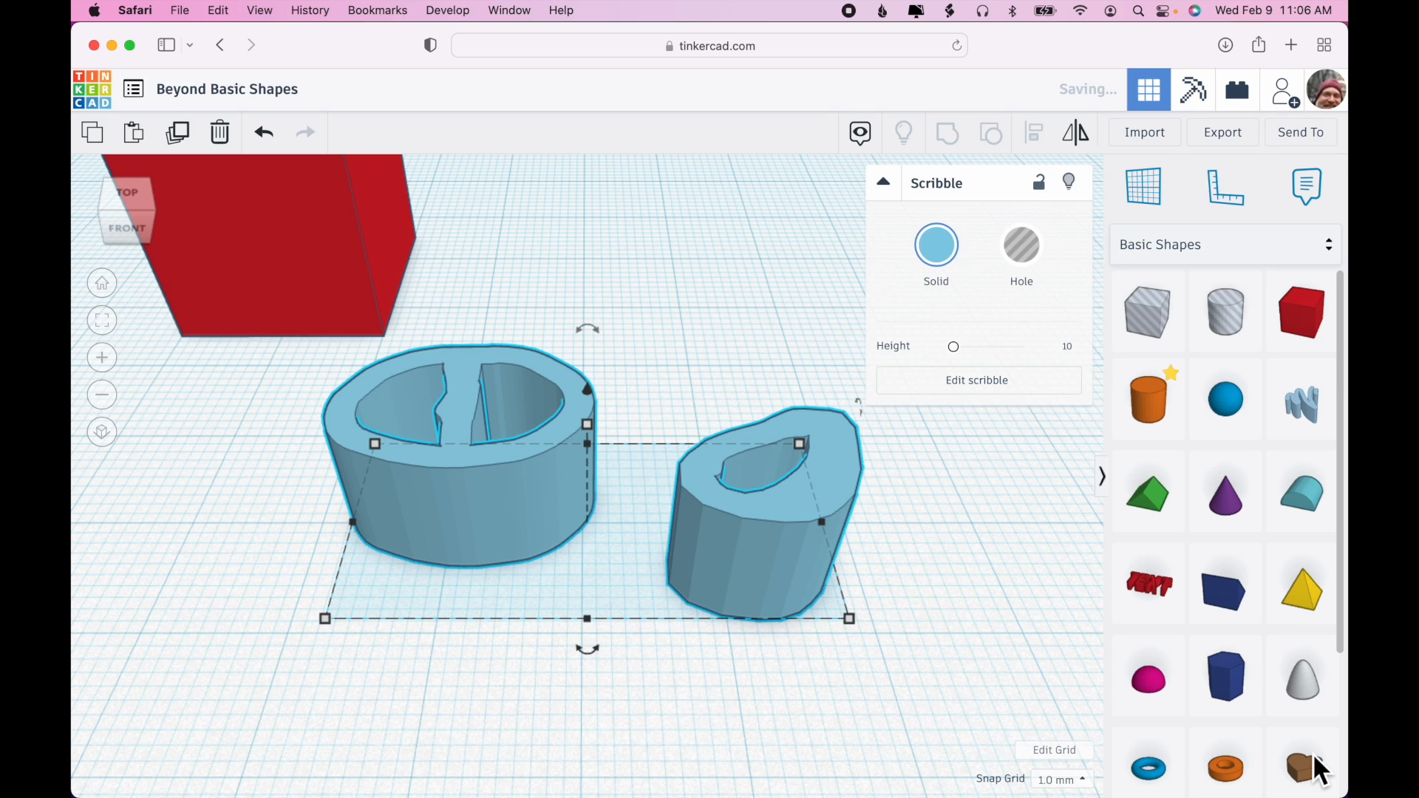
Move the scribble 4 mm left and 2 mm forward on the workplane, and flatten it to a lower height
left_click(991, 628)
left_click(788, 543)
mouse_move(711, 543)
left_mouse_down()
mouse_move(735, 477)
mouse_move(747, 545)
mouse_move(718, 559)
left_mouse_up()
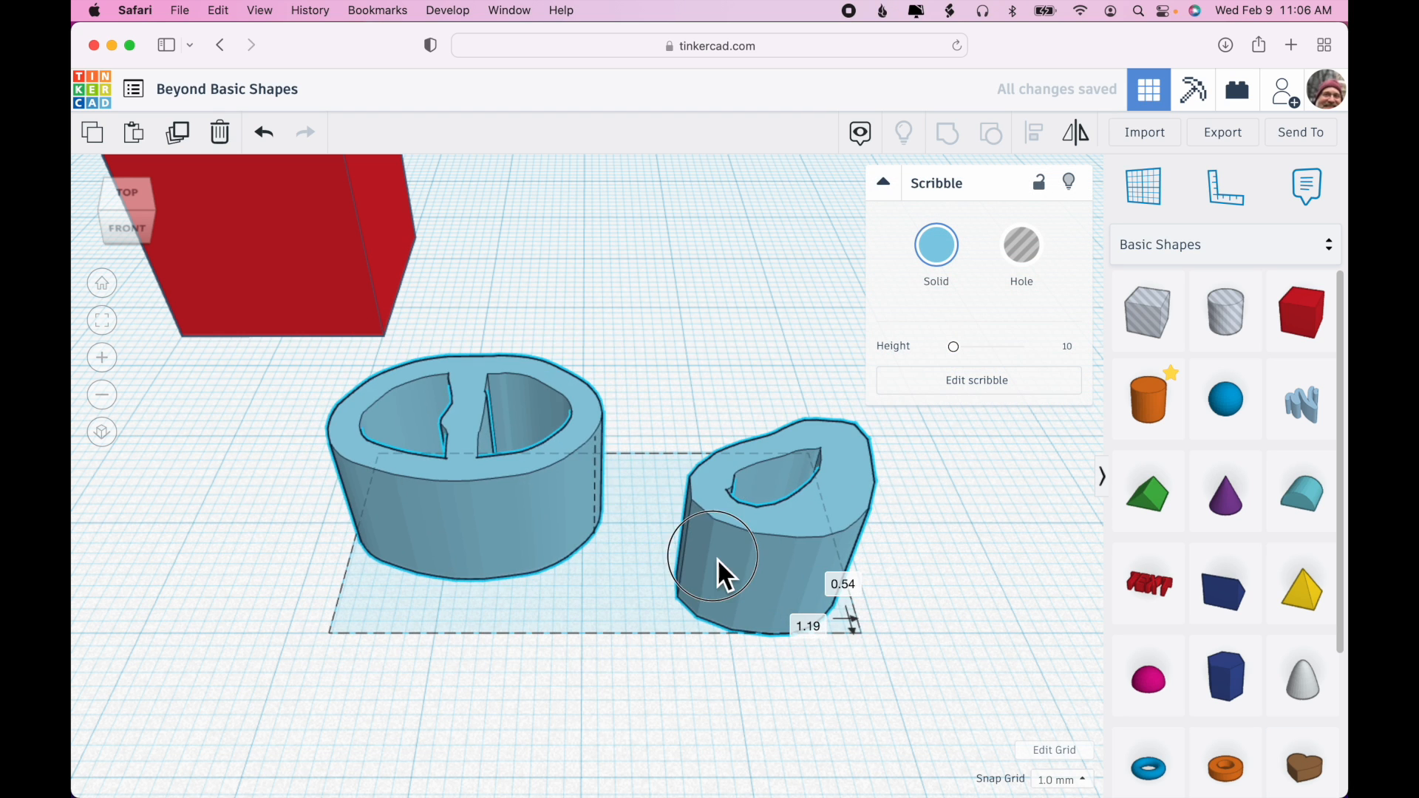
left_click(930, 513)
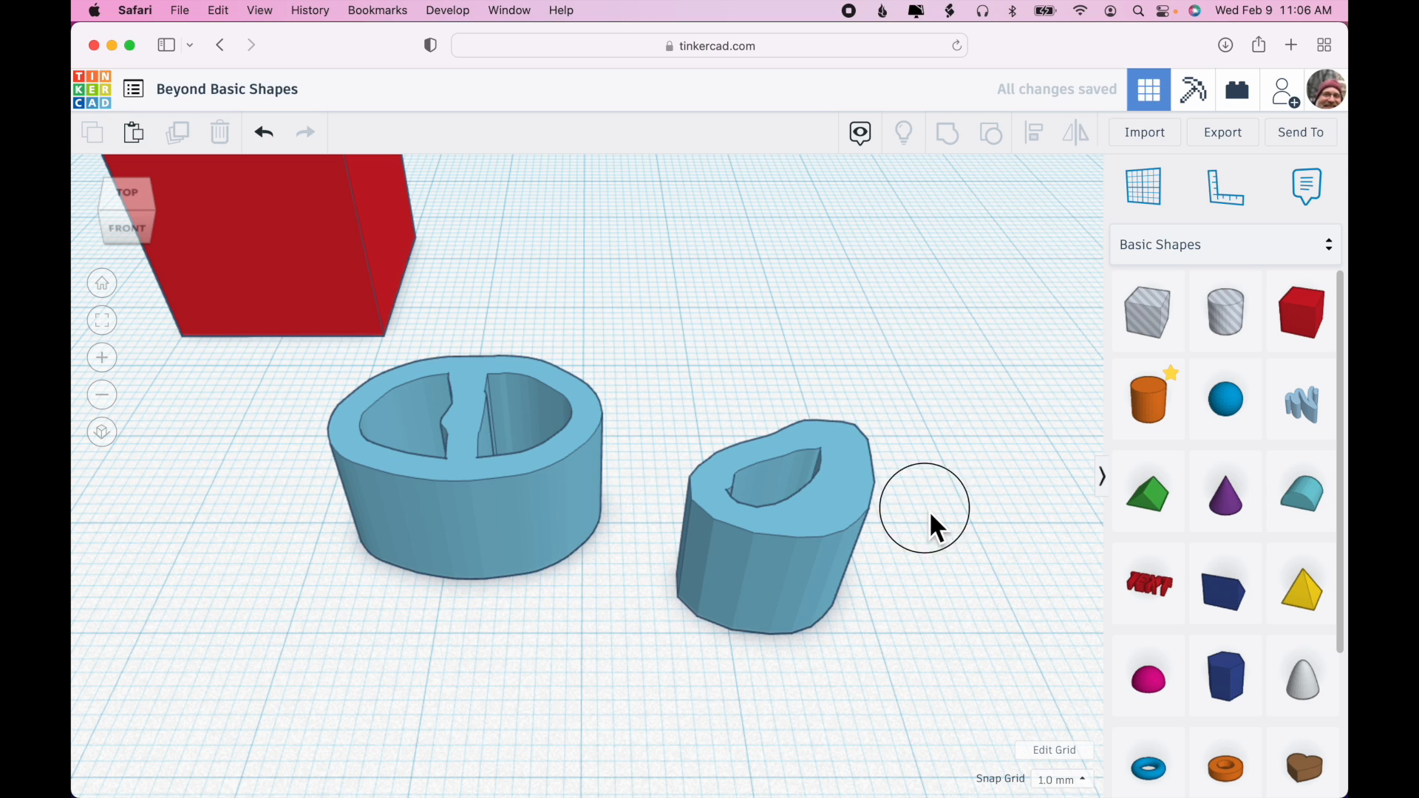
left_click(829, 536)
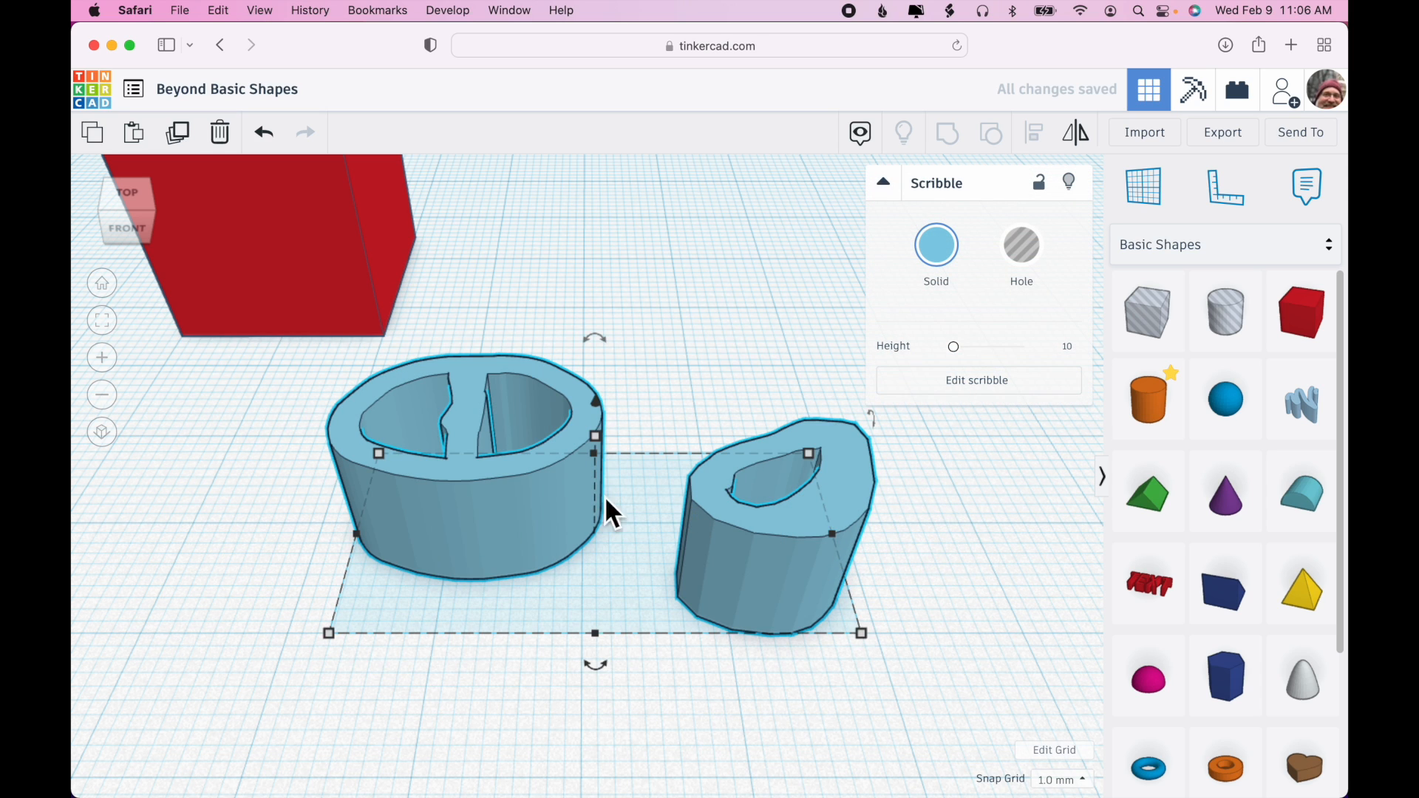
left_click_drag(776, 545, 724, 573)
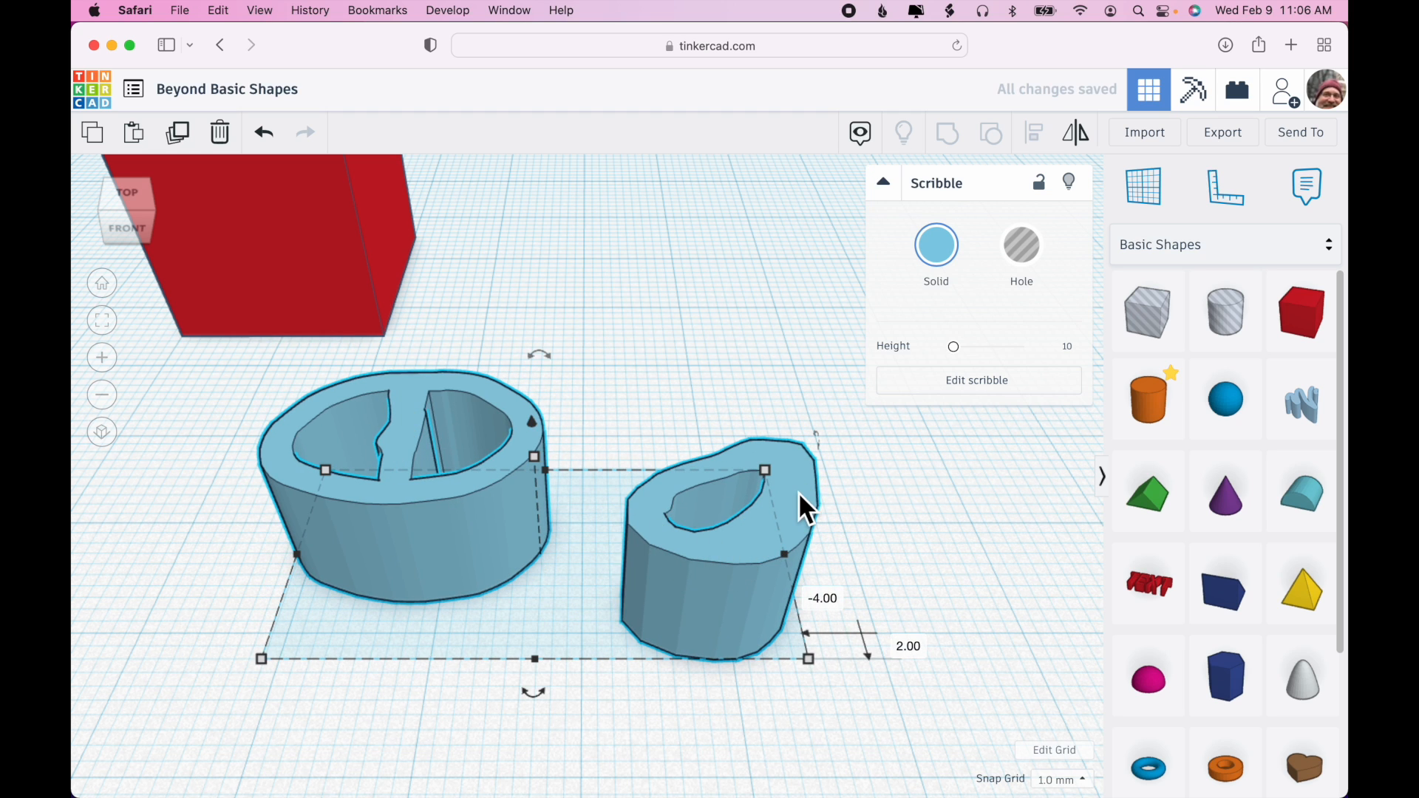
left_click_drag(535, 459, 539, 545)
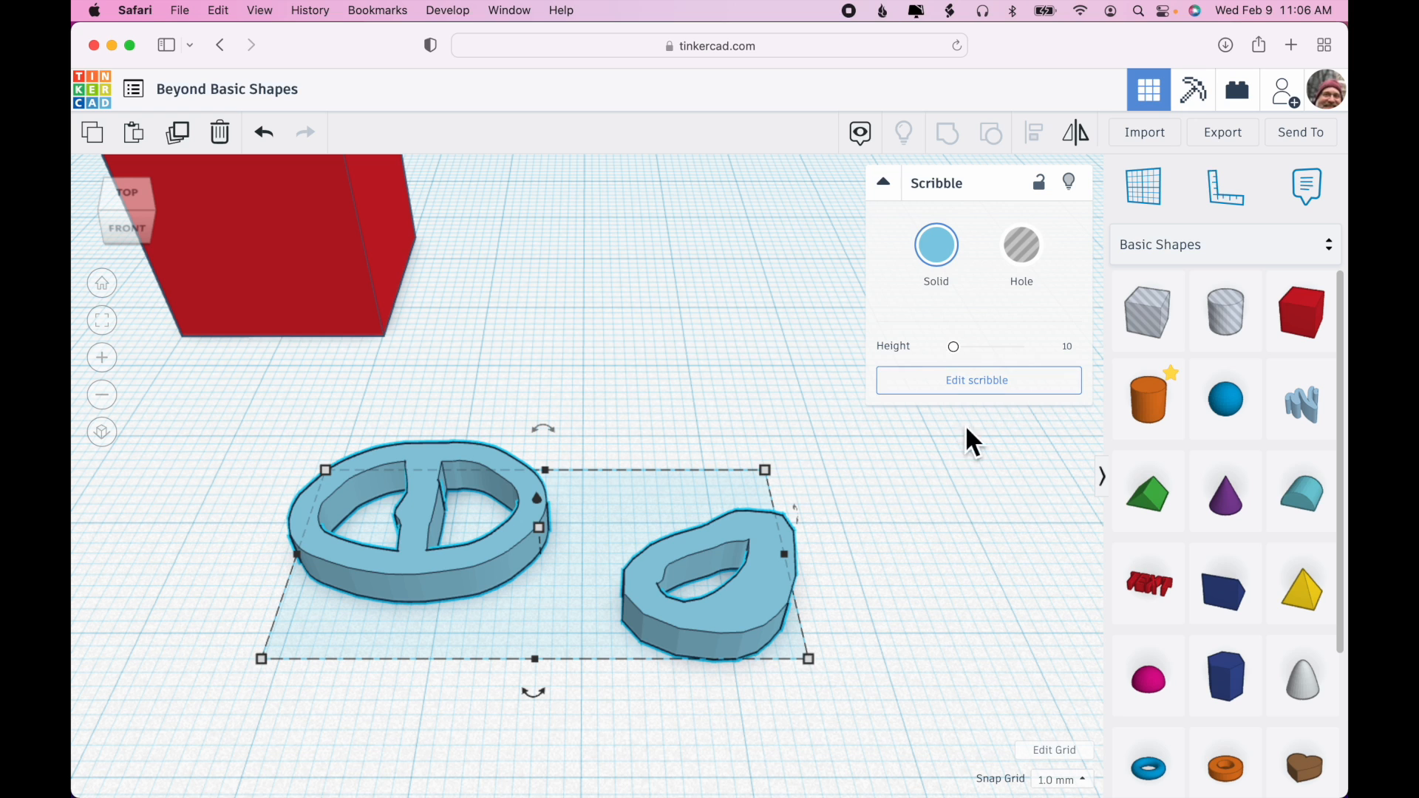
Reopen the scribble for editing, draw inside the blob's opening to make it smaller, and finish the drawing
left_click(974, 386)
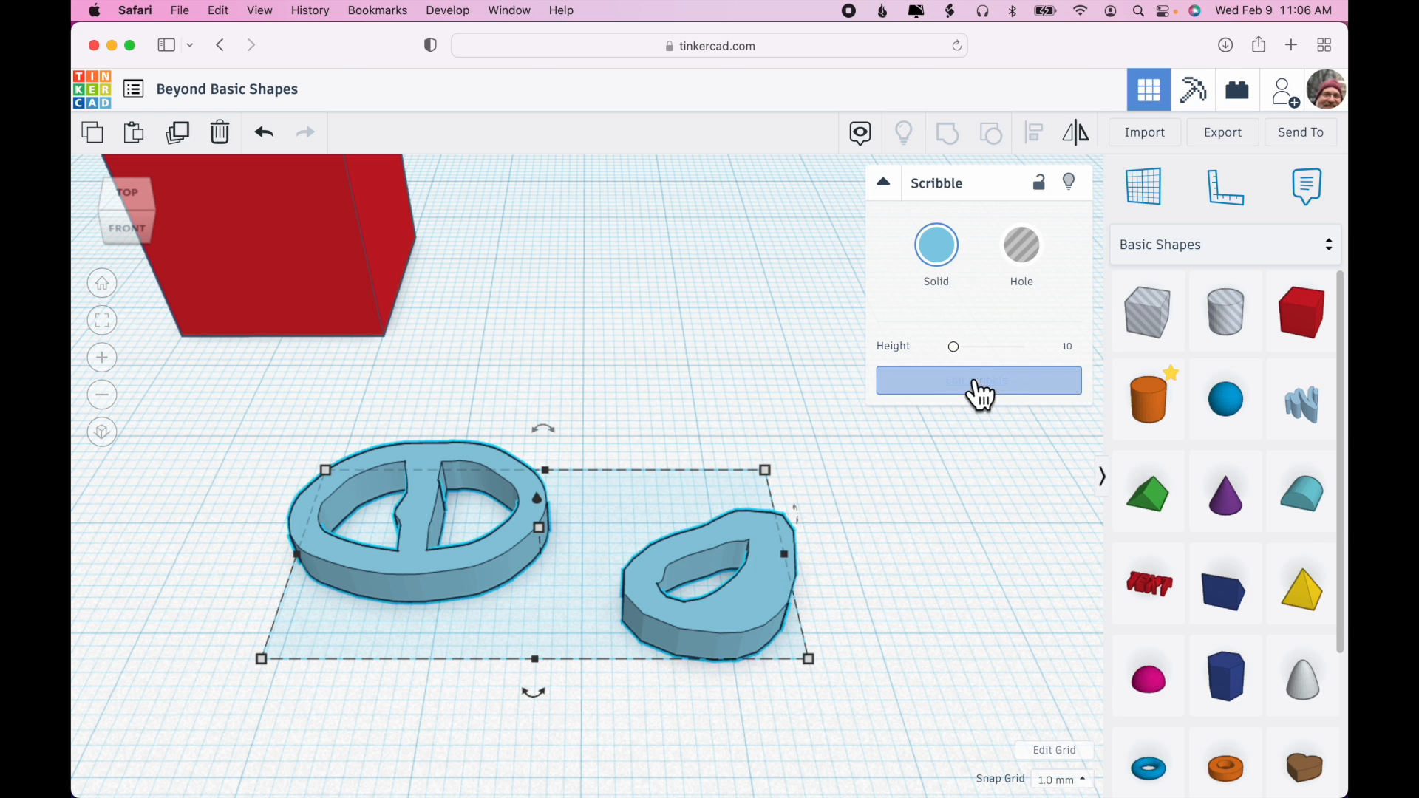
mouse_move(845, 472)
left_mouse_down()
mouse_move(822, 498)
mouse_move(880, 517)
left_mouse_up()
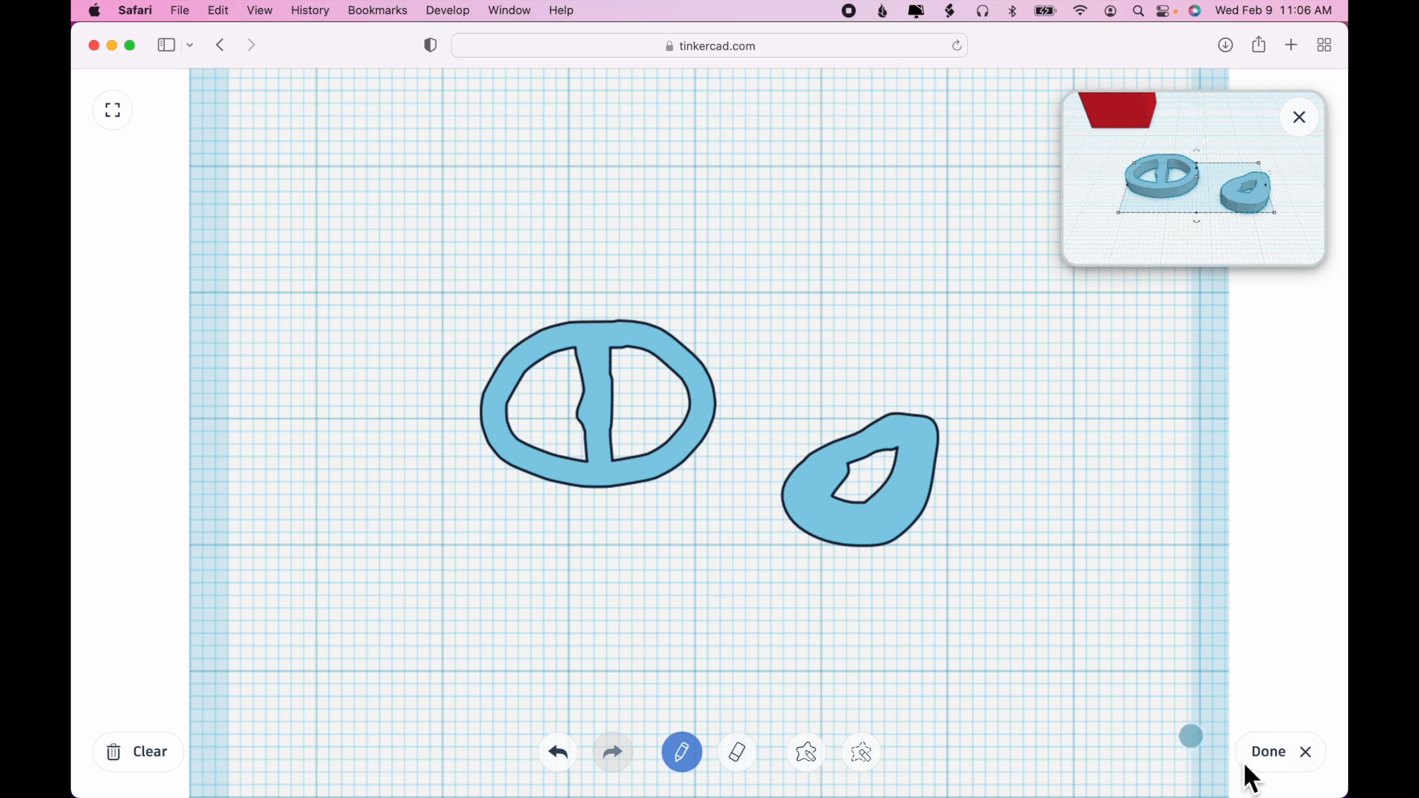
left_click(1270, 752)
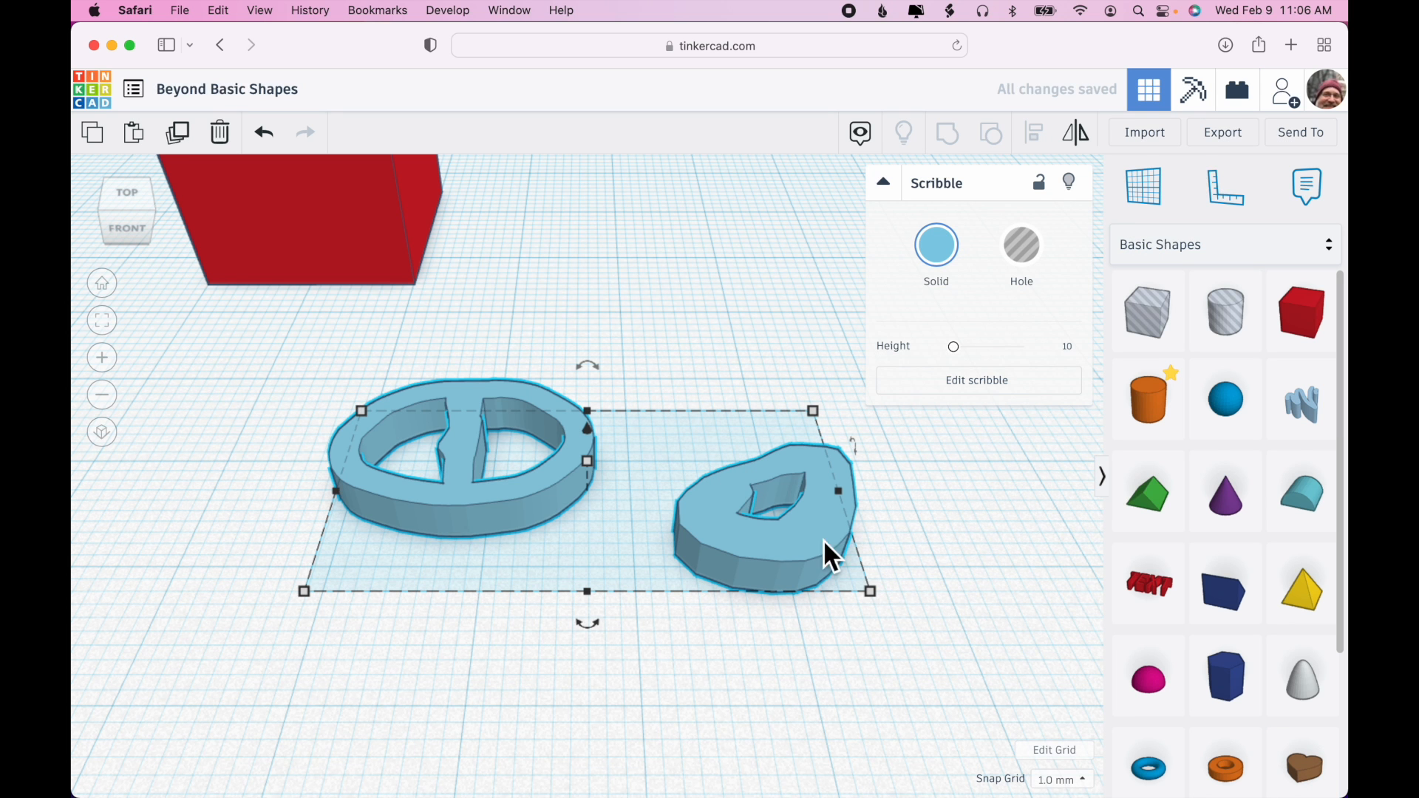
Move the scribble left and back on the workplane, first by 9 and 7 mm and finally by 25 and 3 mm
mouse_move(779, 547)
left_mouse_down()
mouse_move(637, 522)
mouse_move(627, 481)
left_mouse_up()
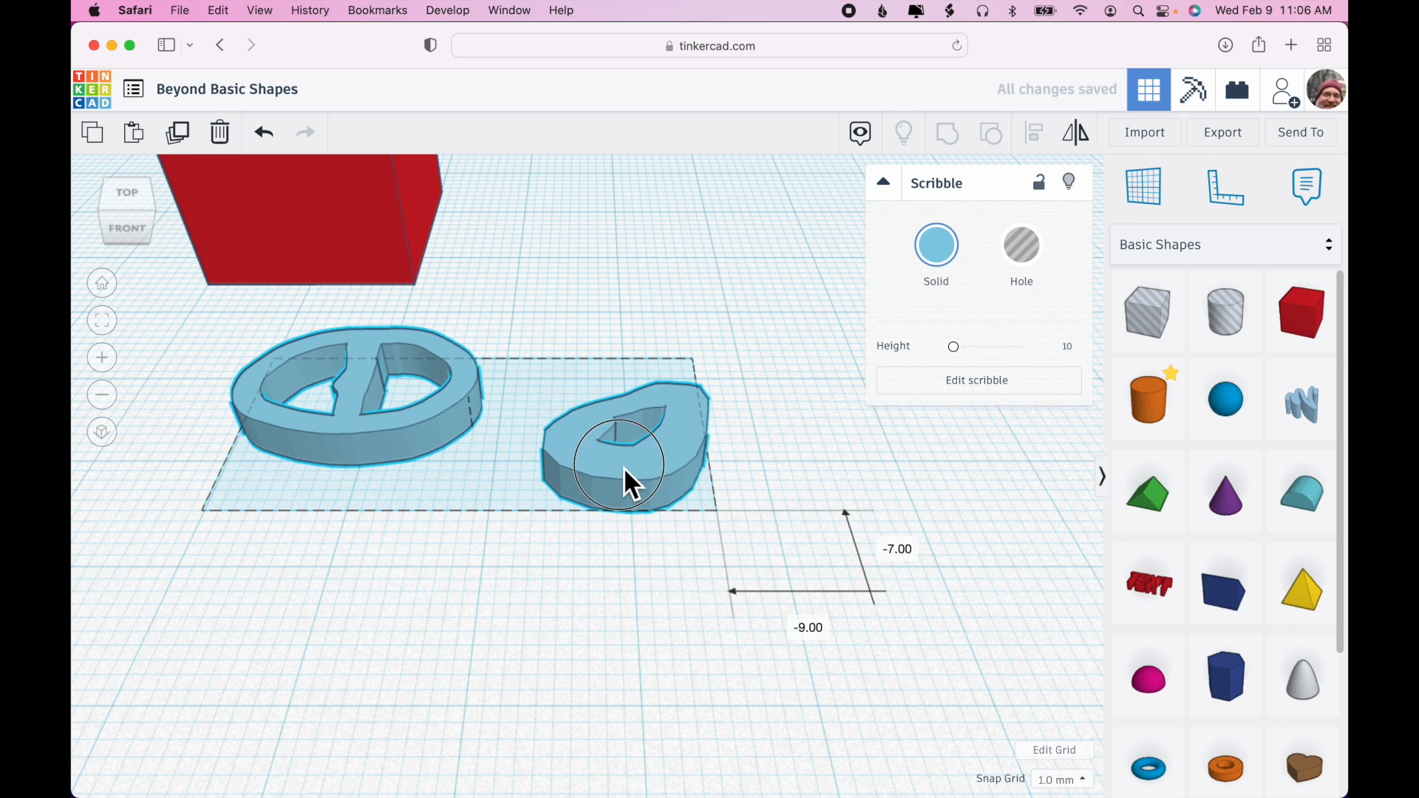
left_click(912, 655)
mouse_move(932, 612)
right_mouse_down()
mouse_move(930, 697)
mouse_move(925, 617)
right_mouse_up()
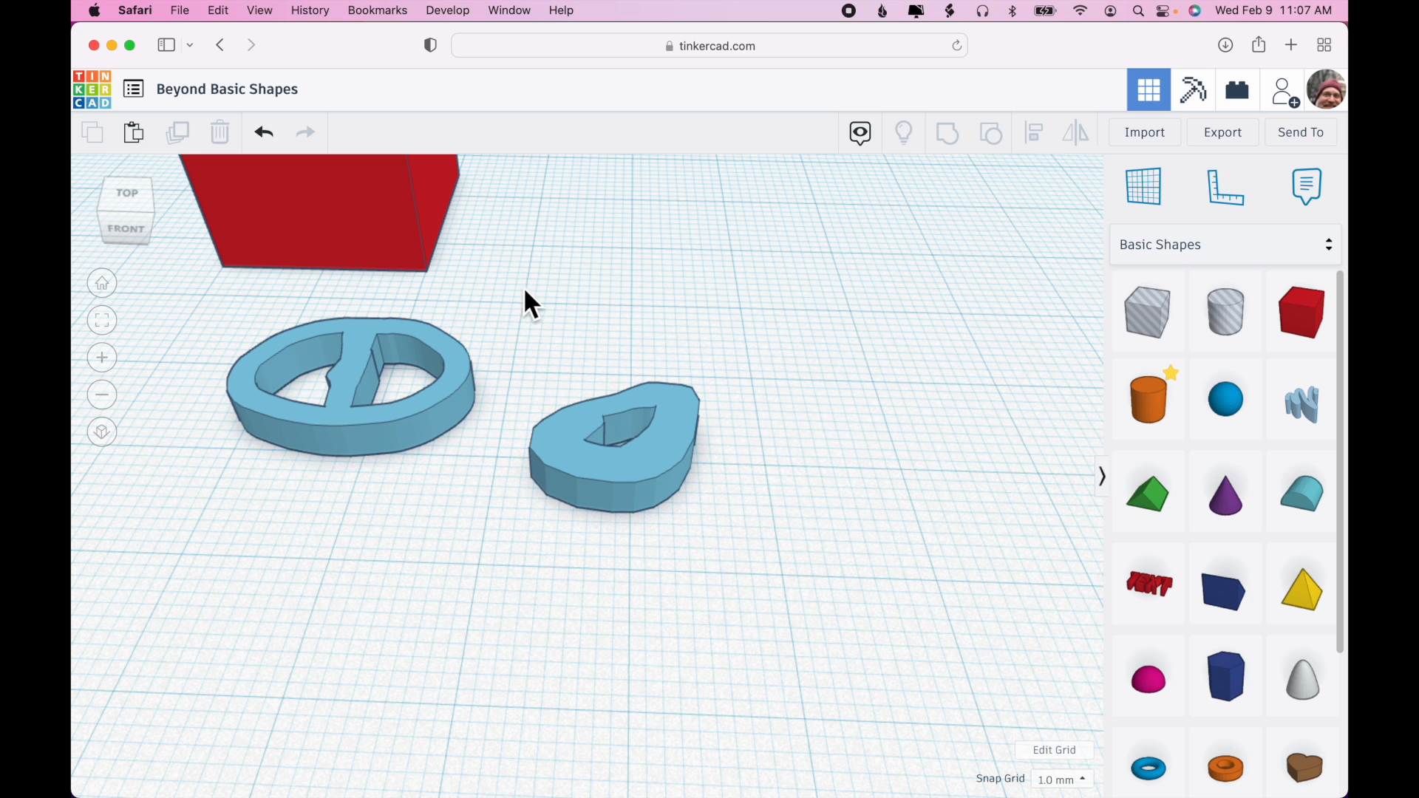
right_click_drag(786, 517, 784, 570)
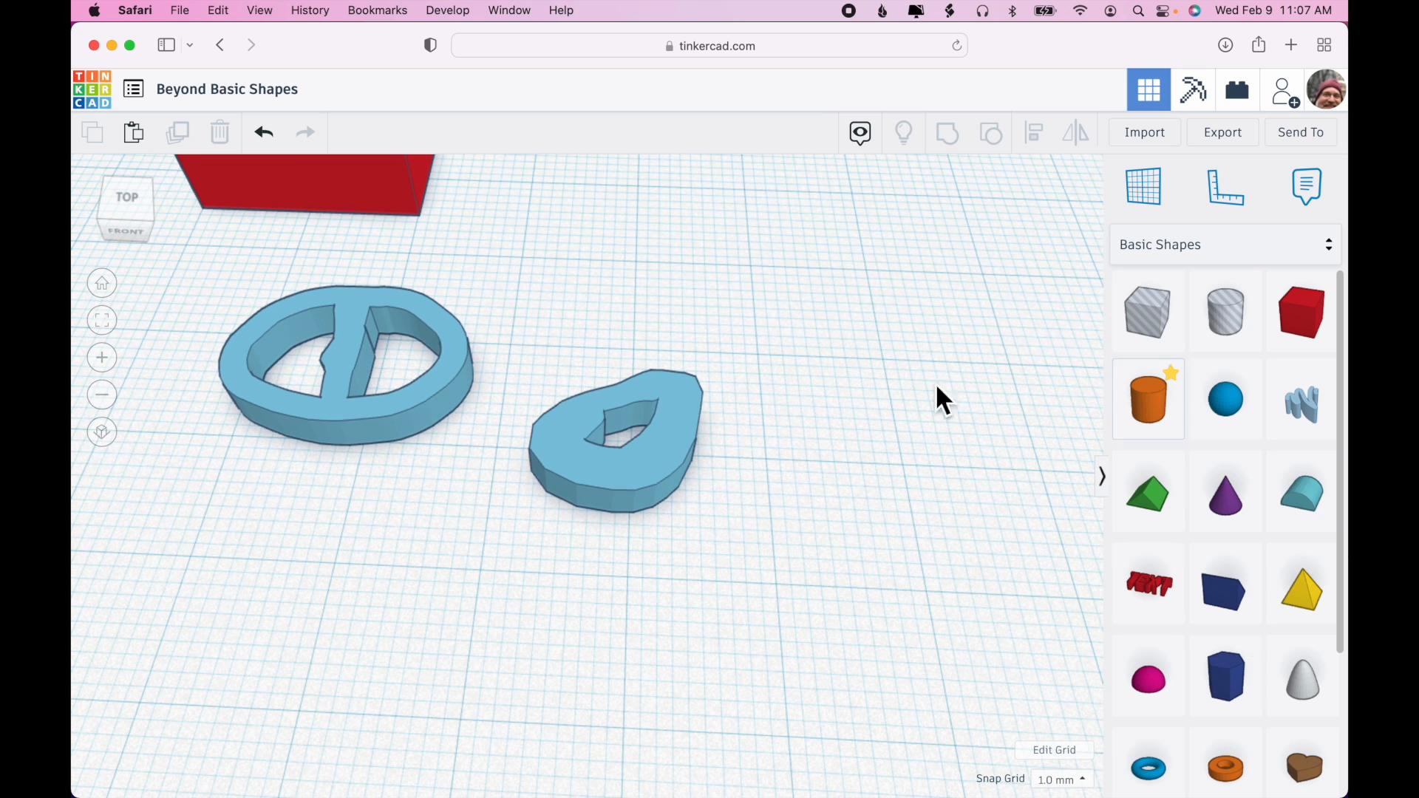
scroll(785, 466, "down", 5)
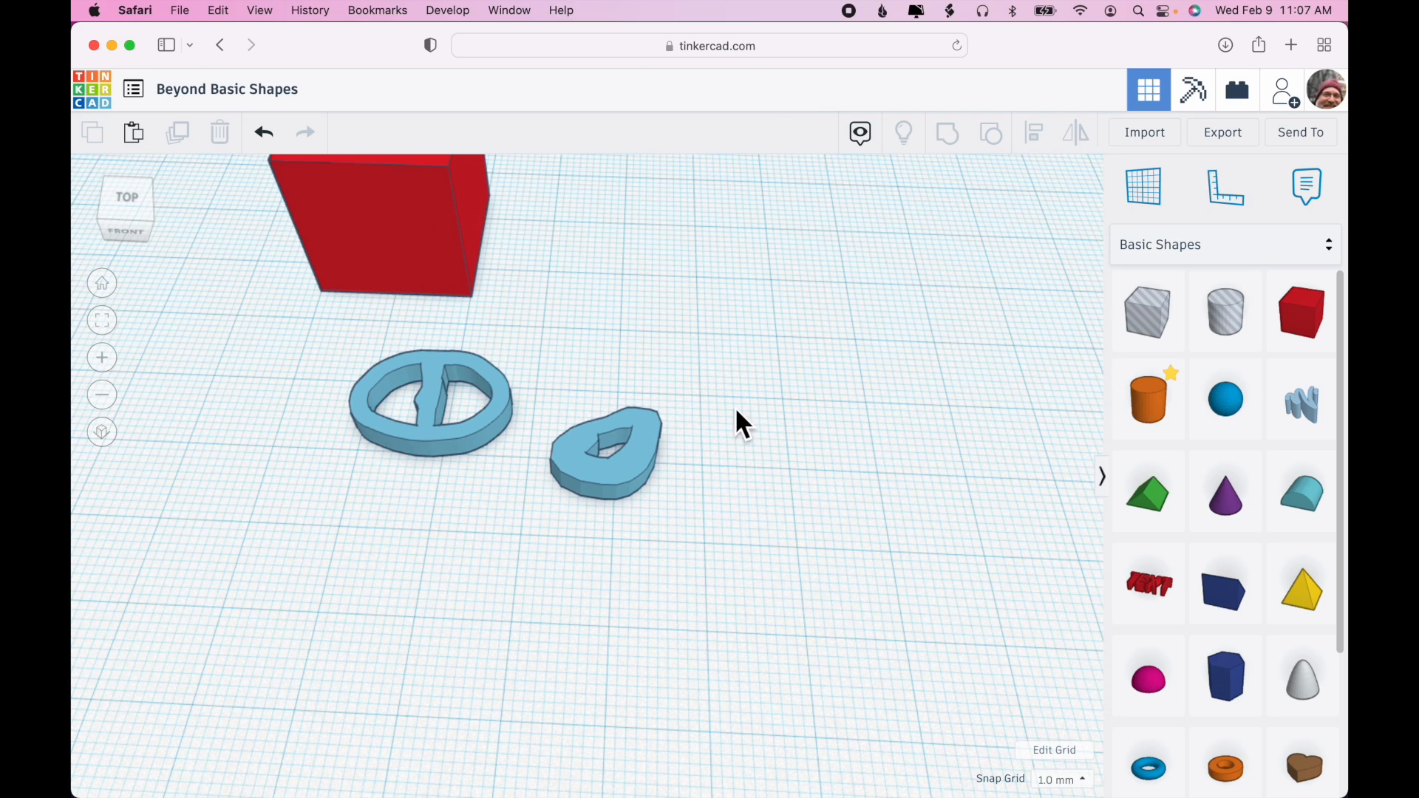
scroll(716, 328, "down", 5)
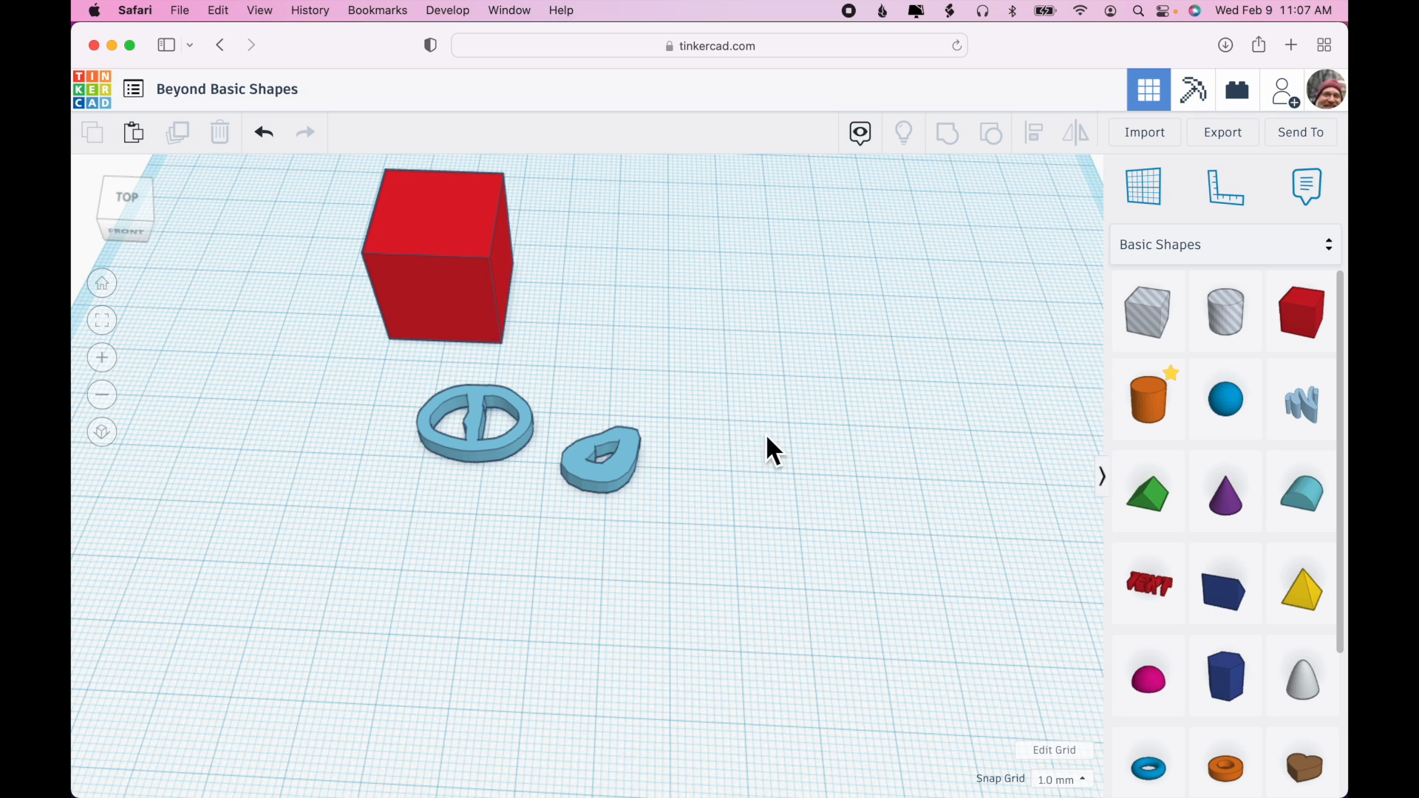
left_click_drag(615, 473, 460, 454)
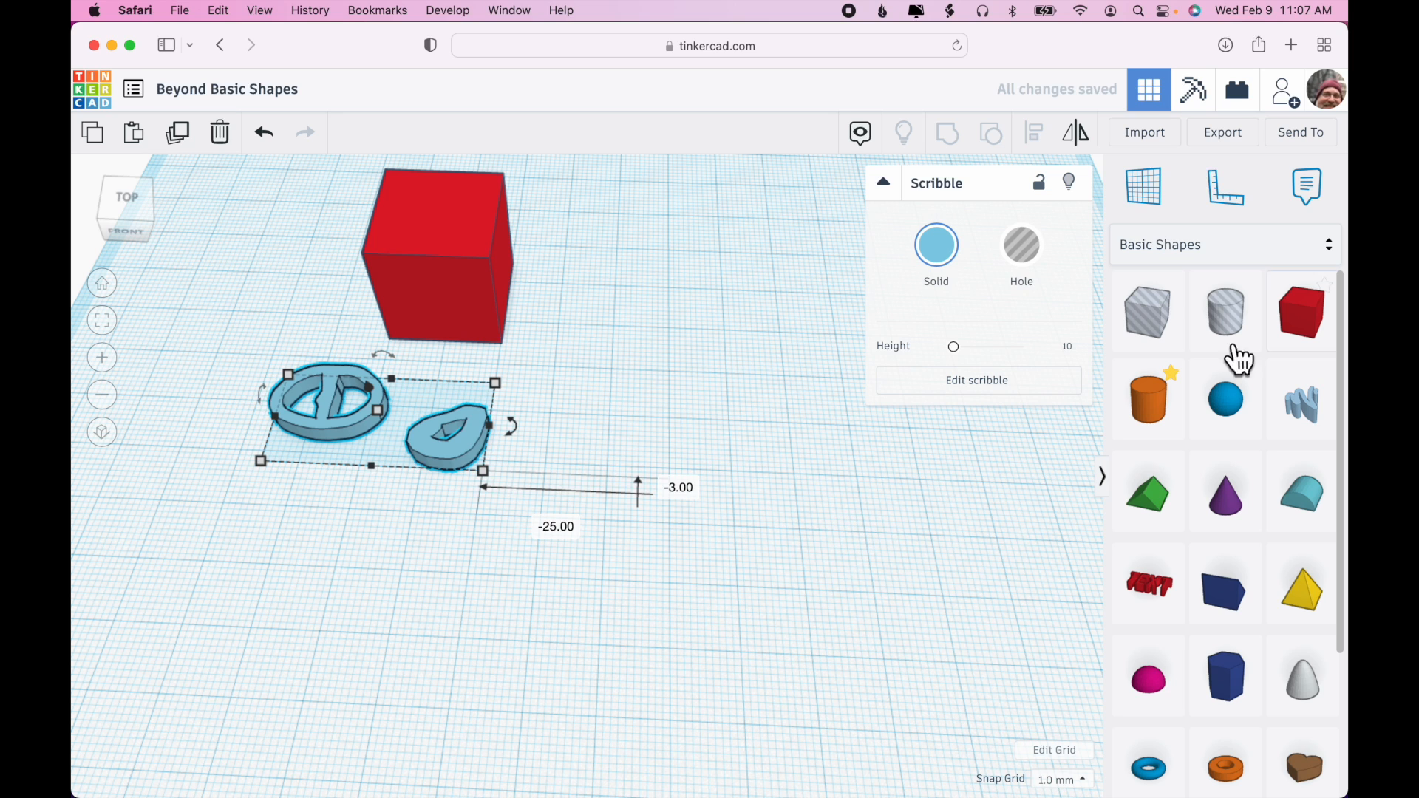
Browse the Design Starters collection, viewing its Geometric, Letters & Numbers, Text & Symbols and Decorations categories
left_click(992, 479)
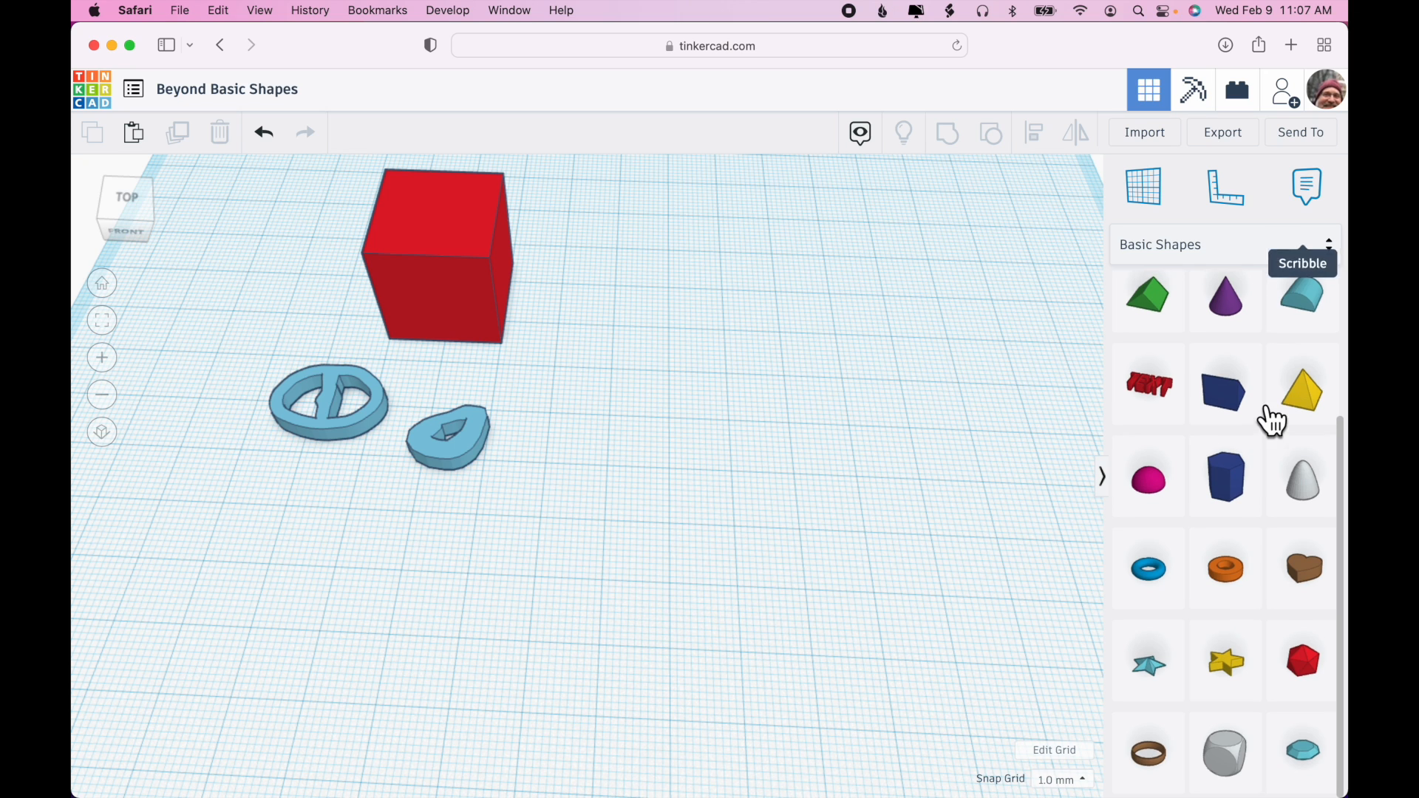
scroll(1284, 673, "up", 5)
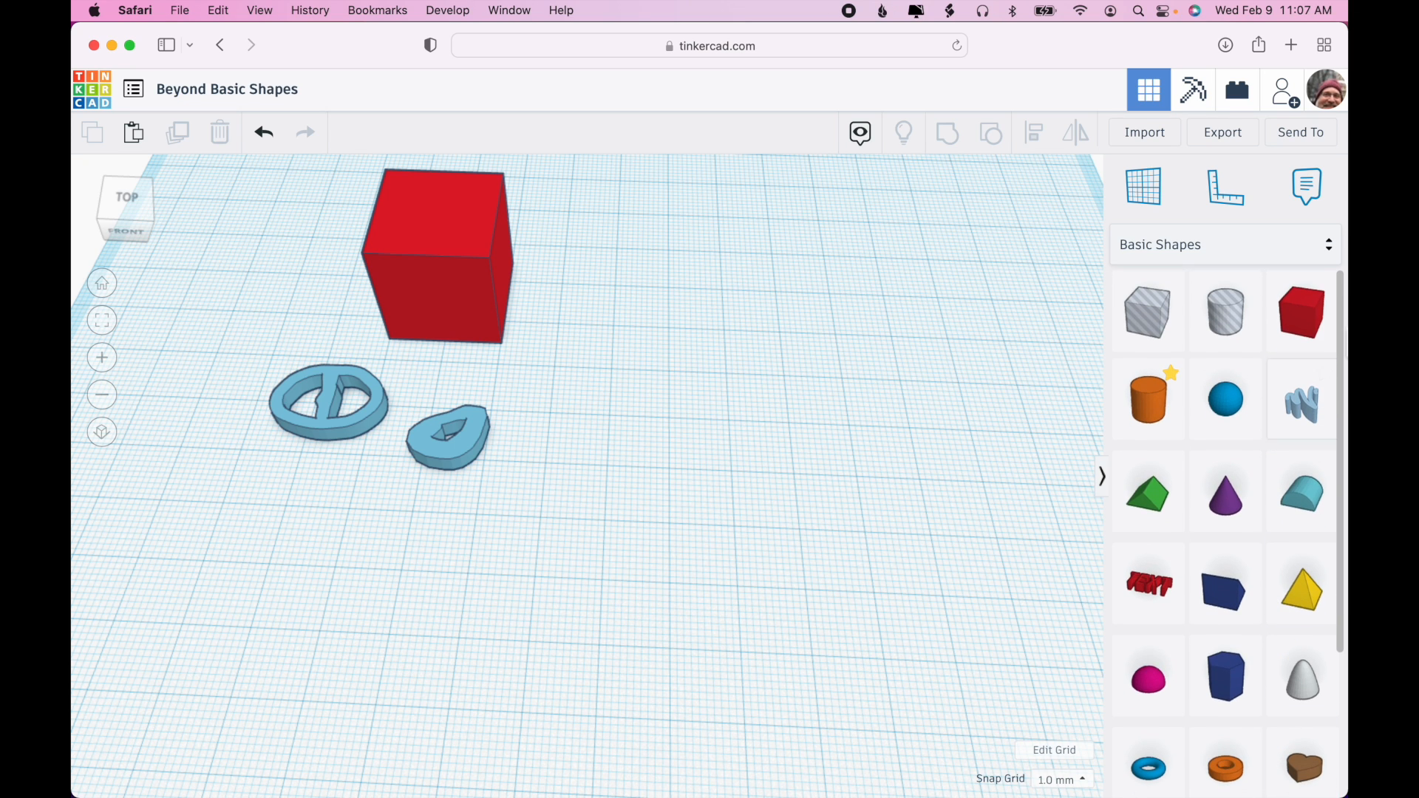
left_click(1332, 250)
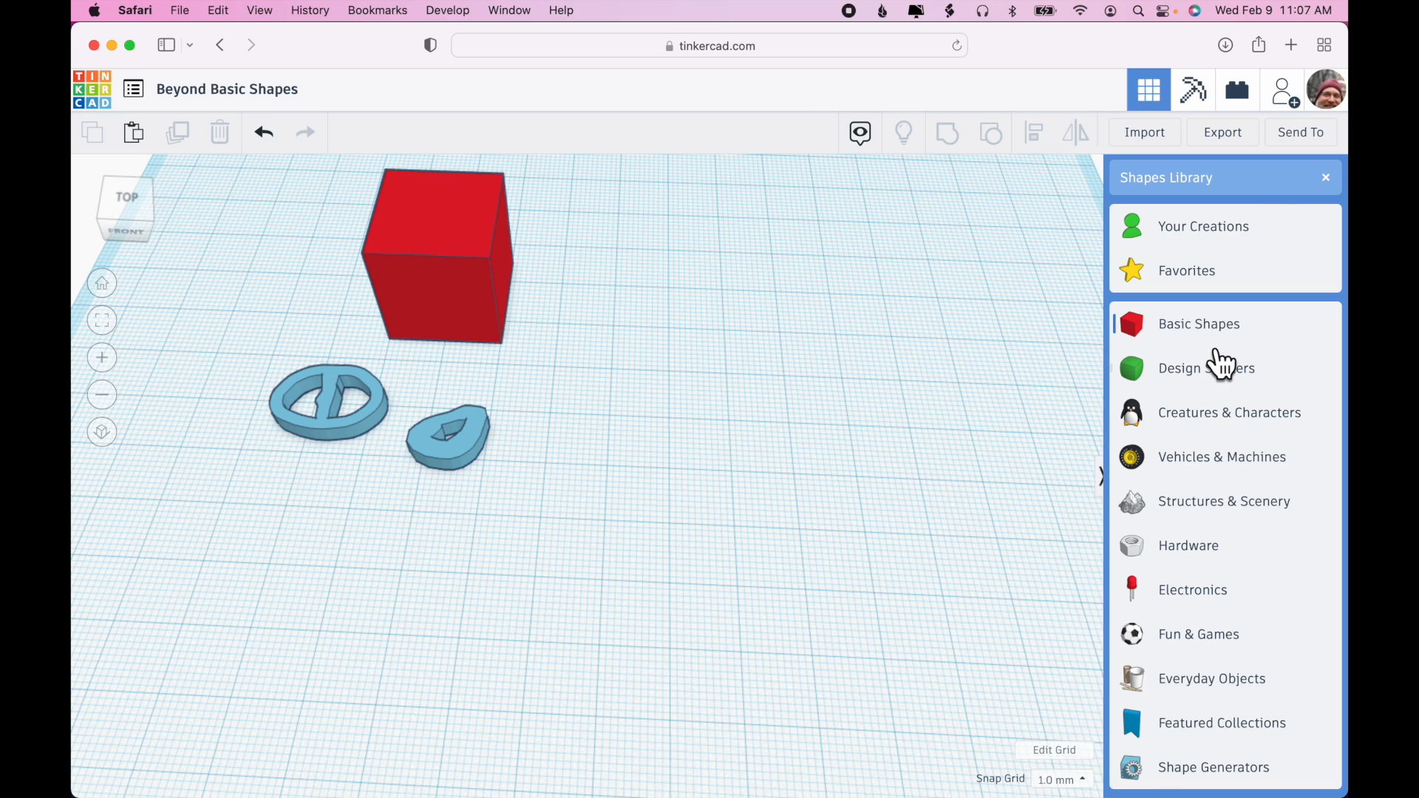
left_click(1218, 383)
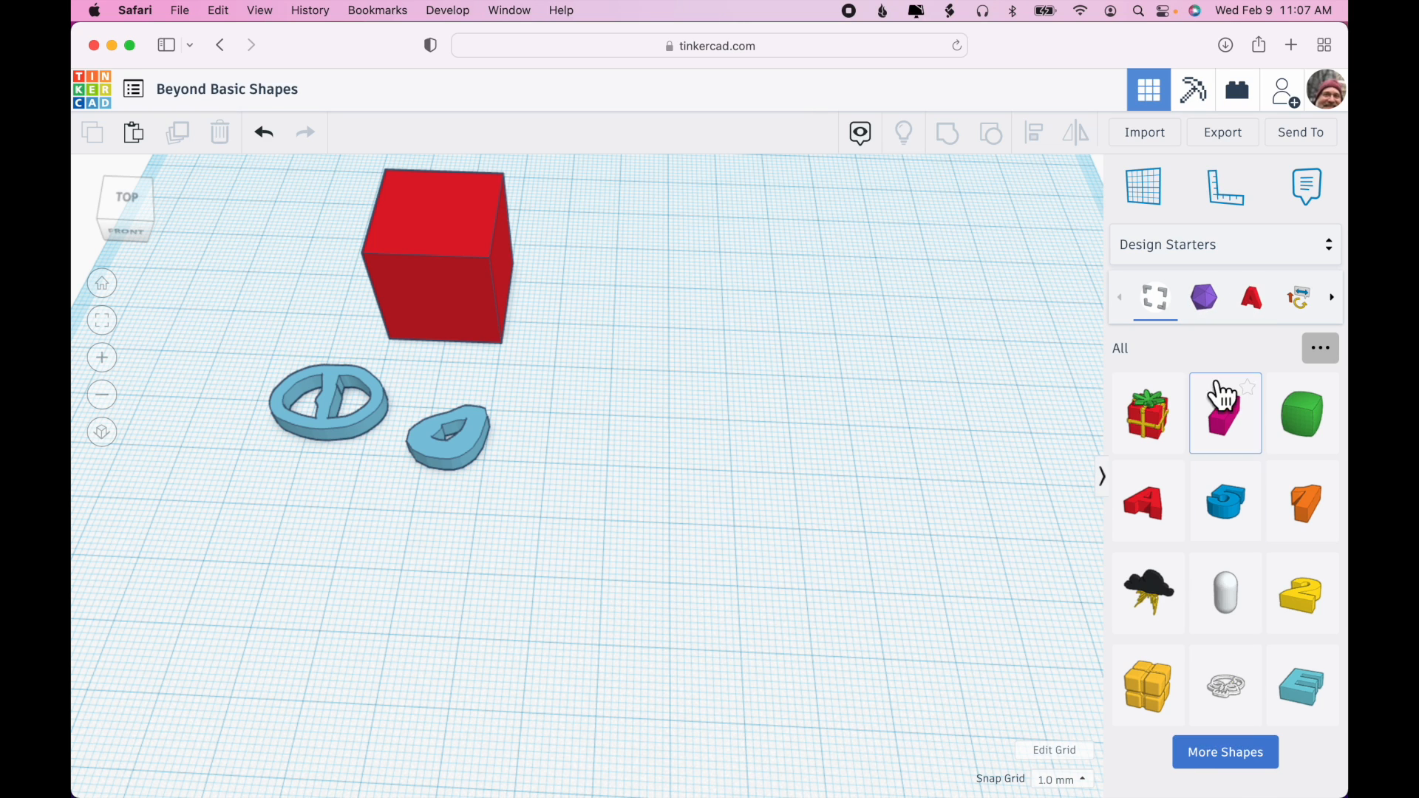
left_click(1207, 304)
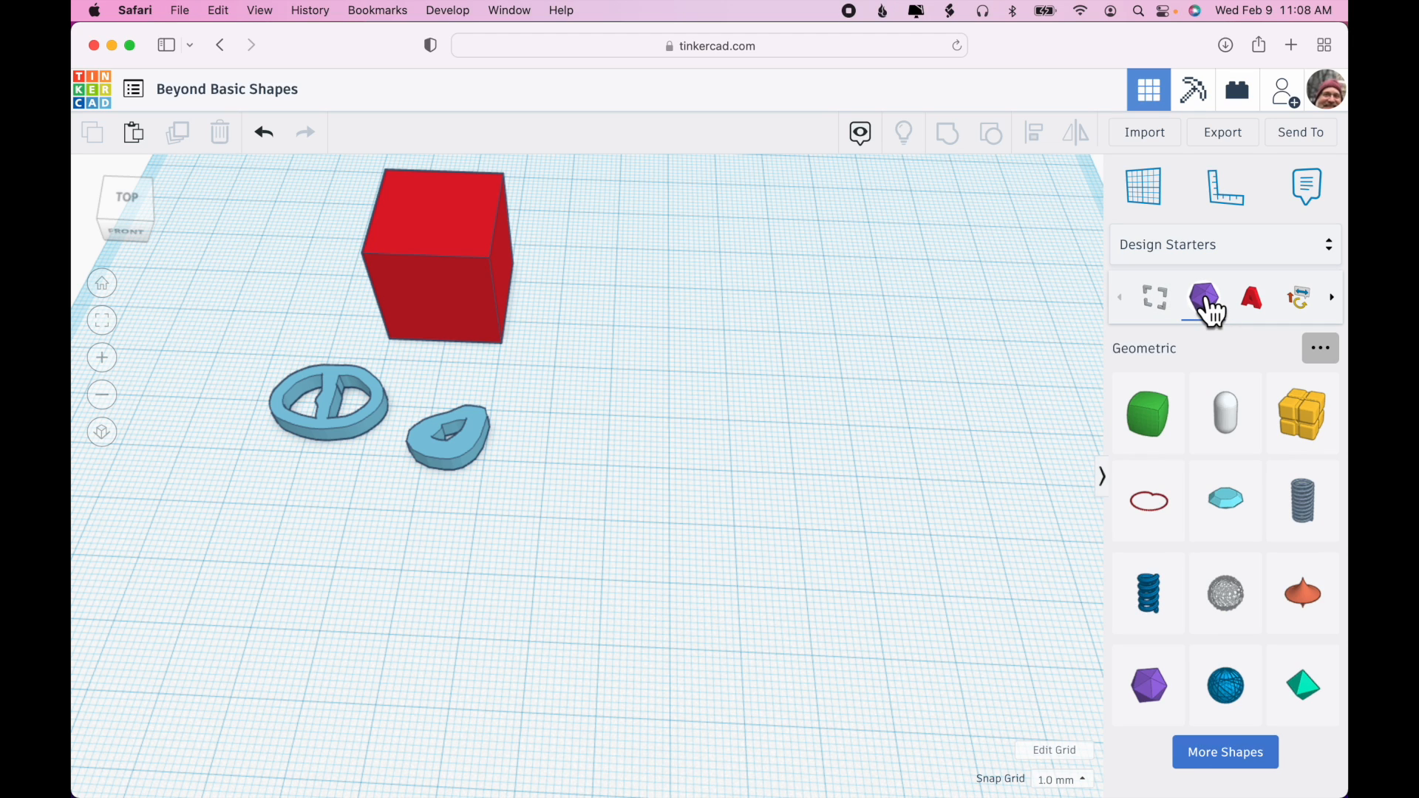
left_click(1254, 306)
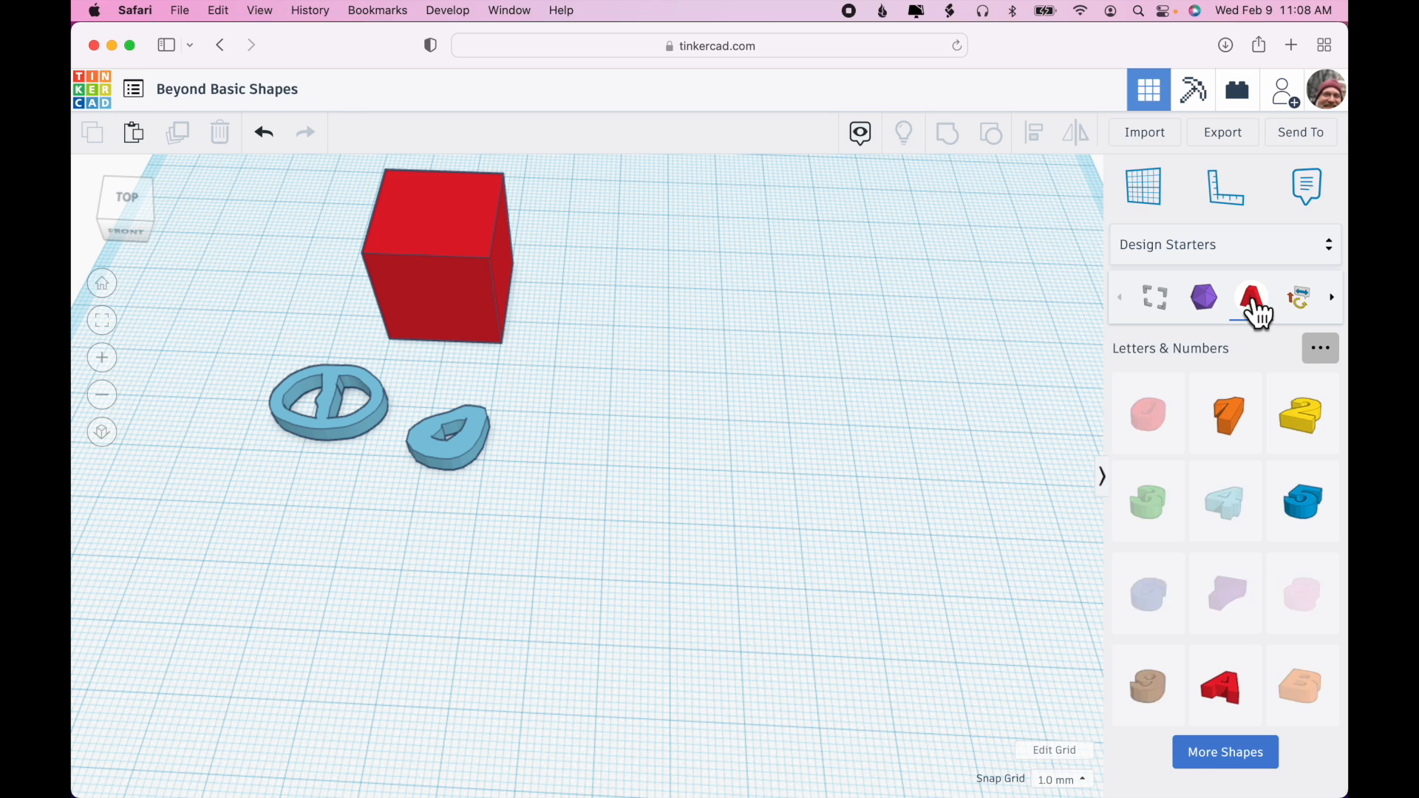
left_click(1303, 304)
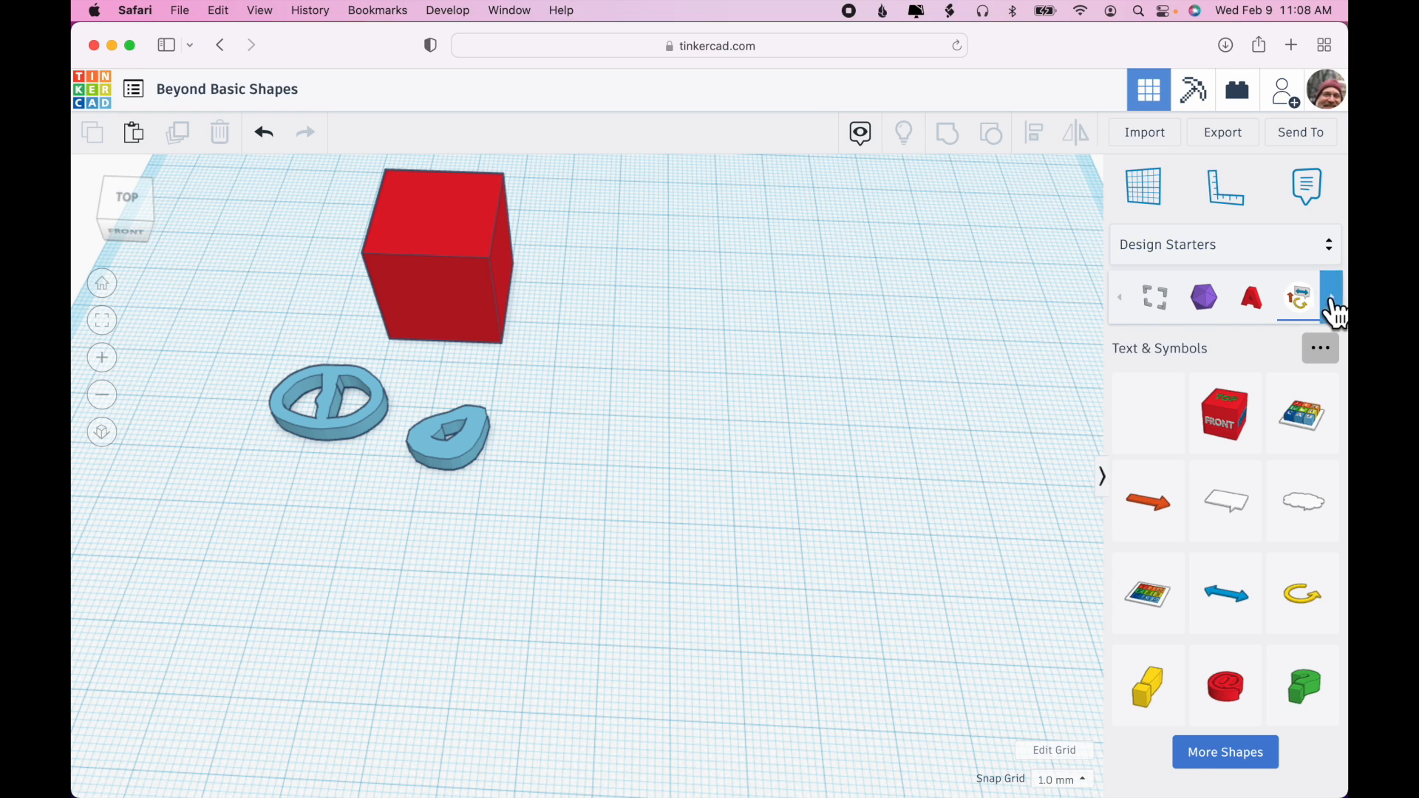
left_click(1333, 304)
left_click(1295, 307)
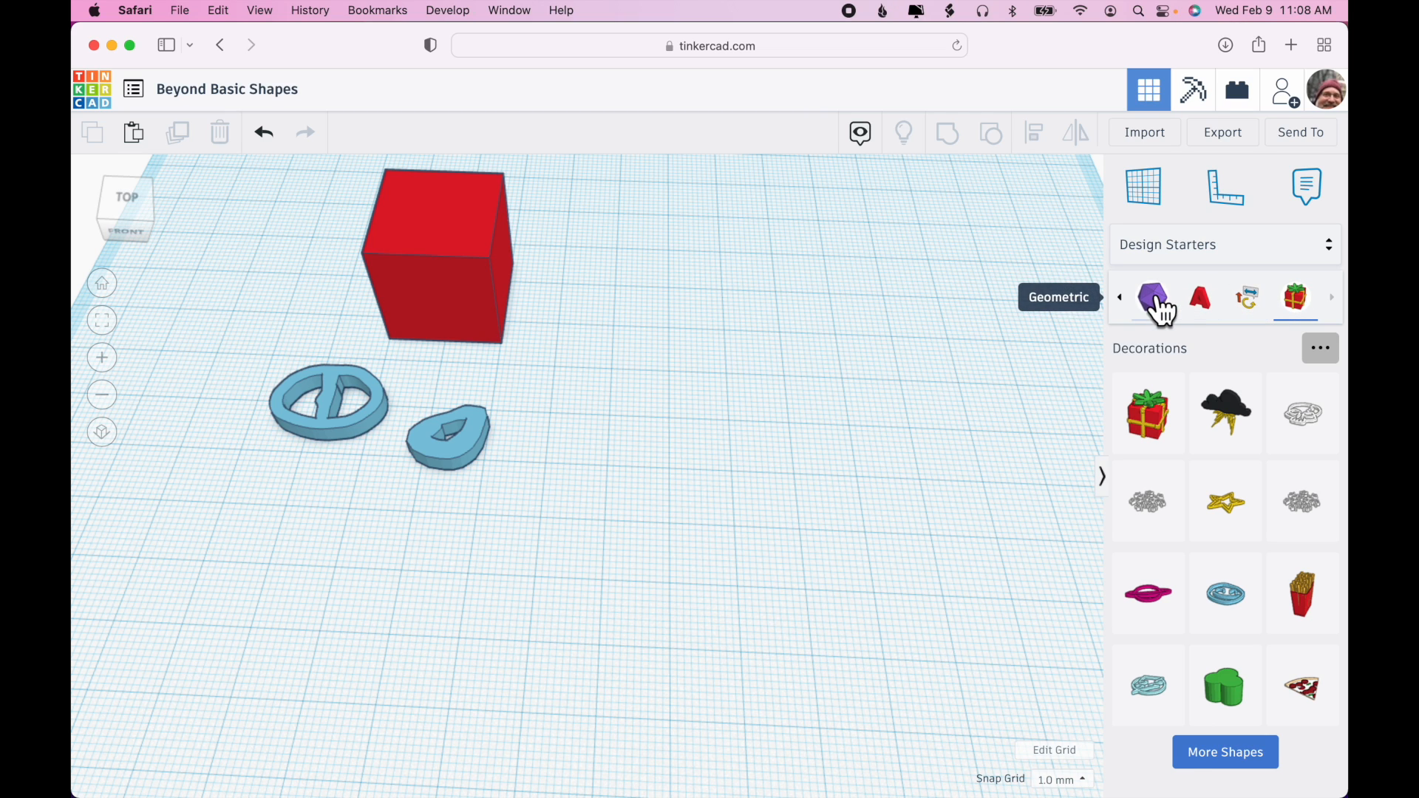
left_click(1121, 298)
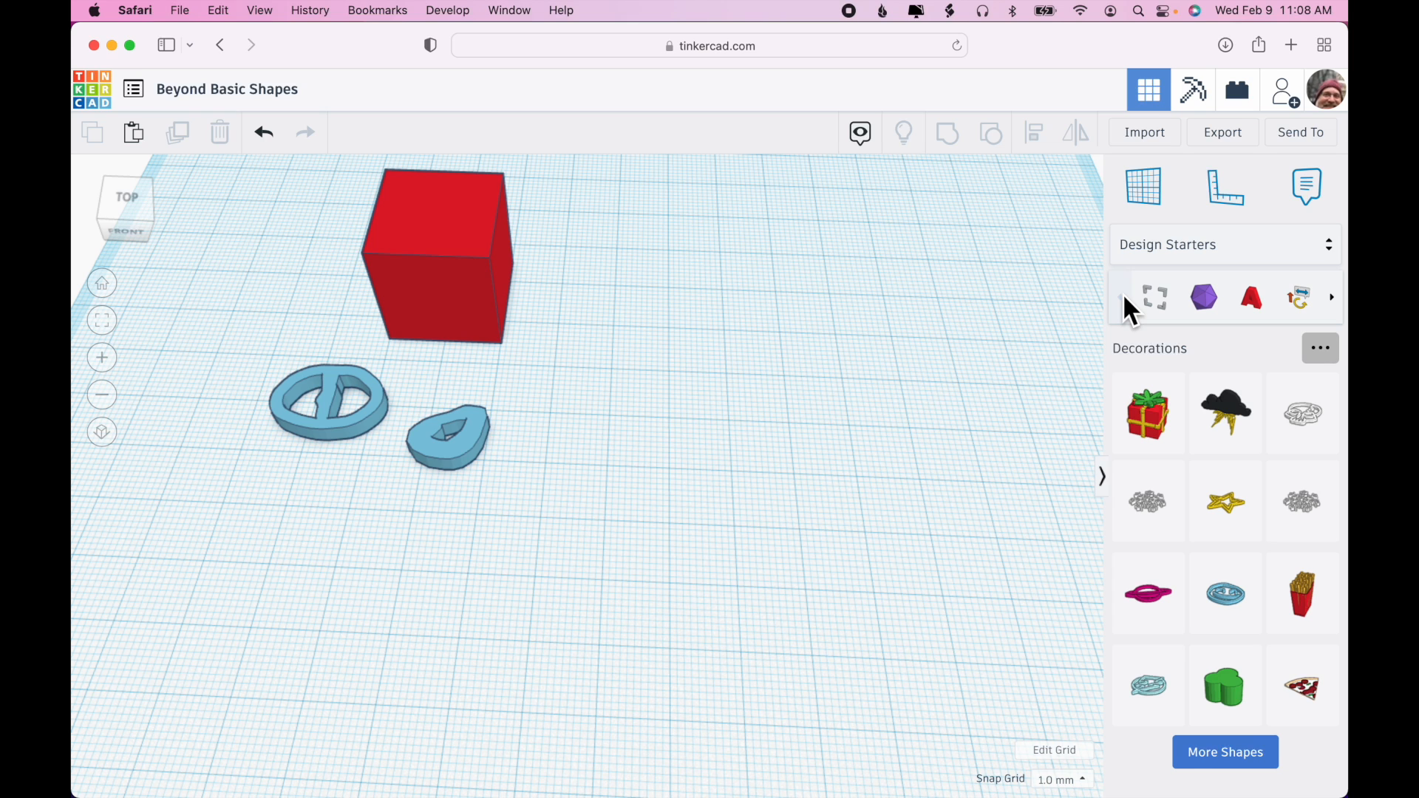
Place a Ball connector from the Hardware collection on the empty workplane, away from the red box
left_click(1213, 262)
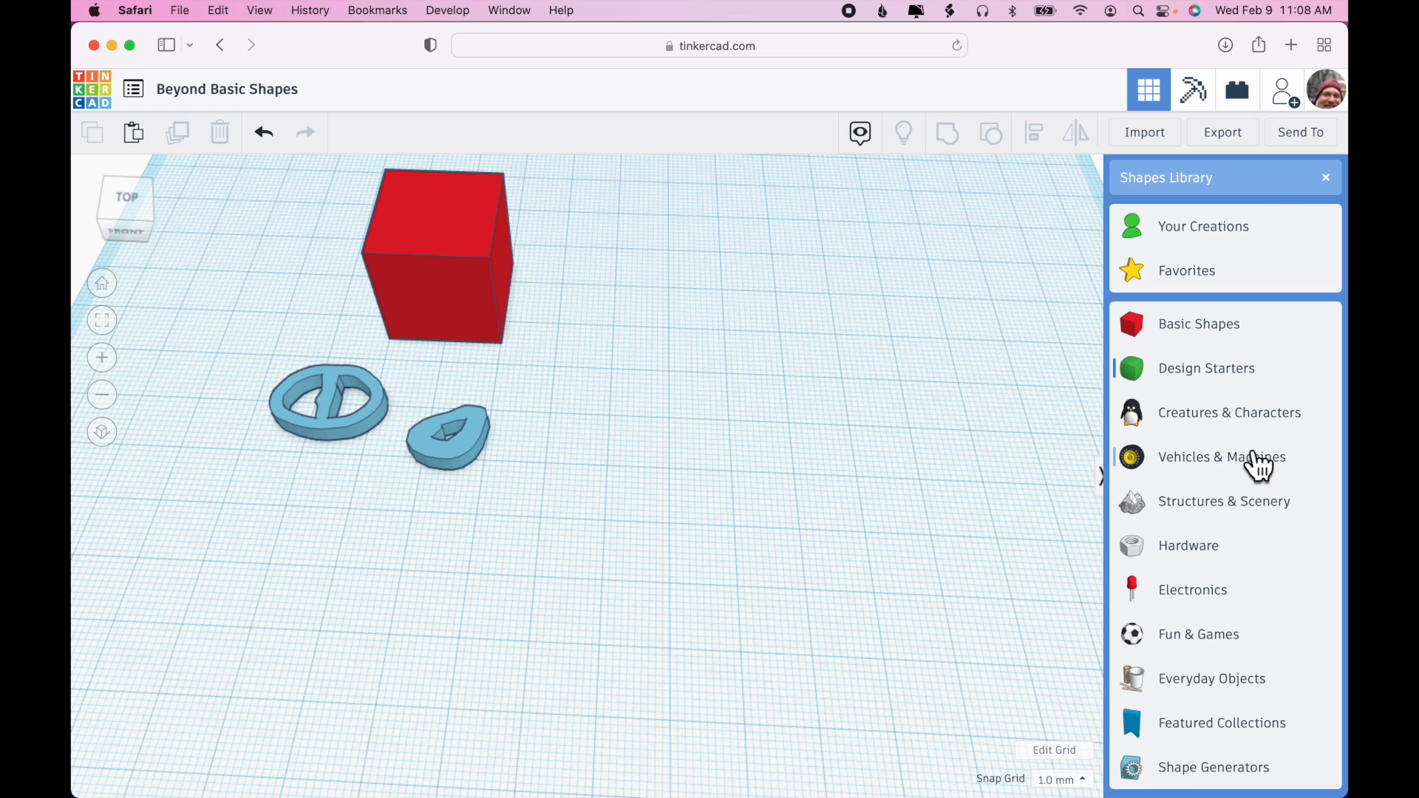
left_click(1190, 555)
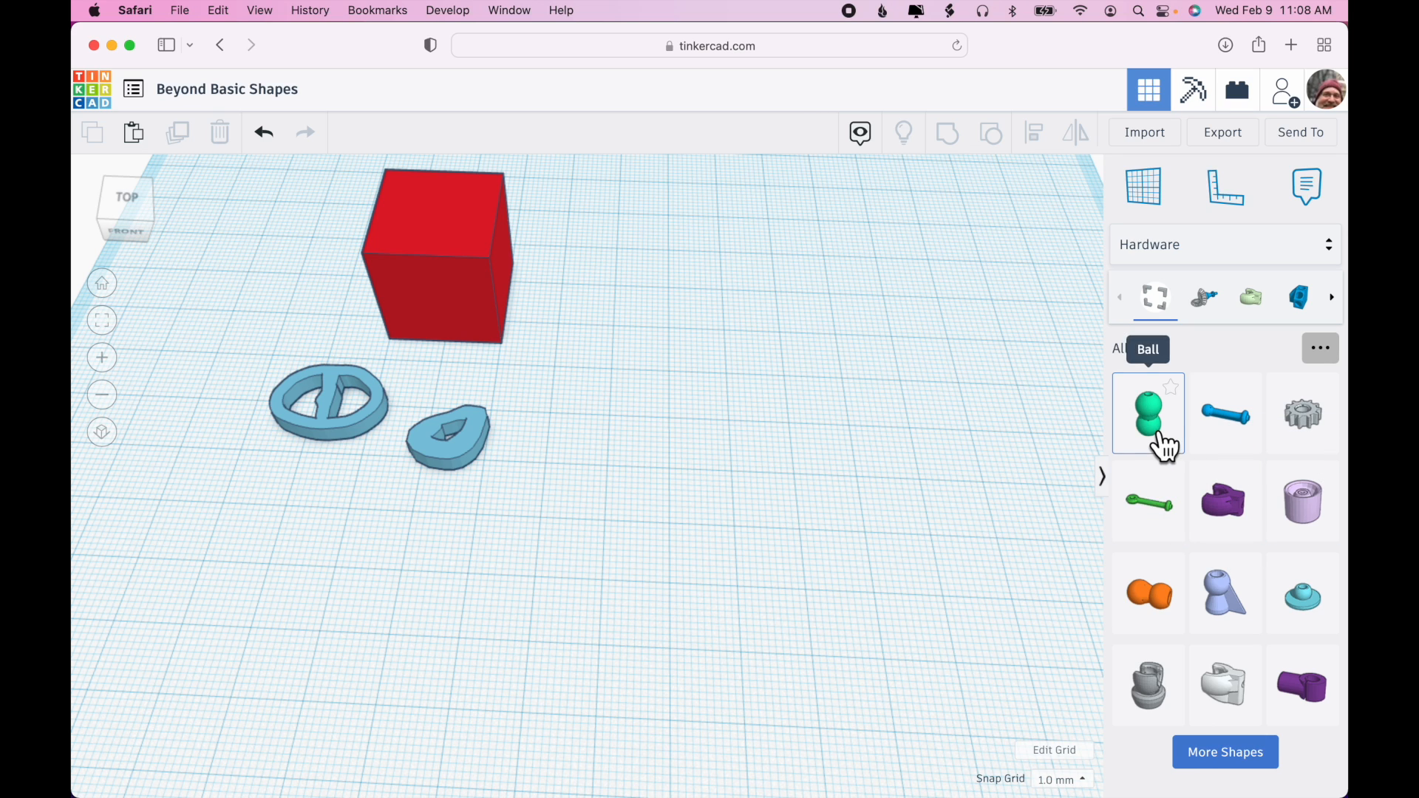
left_click_drag(1155, 438, 748, 517)
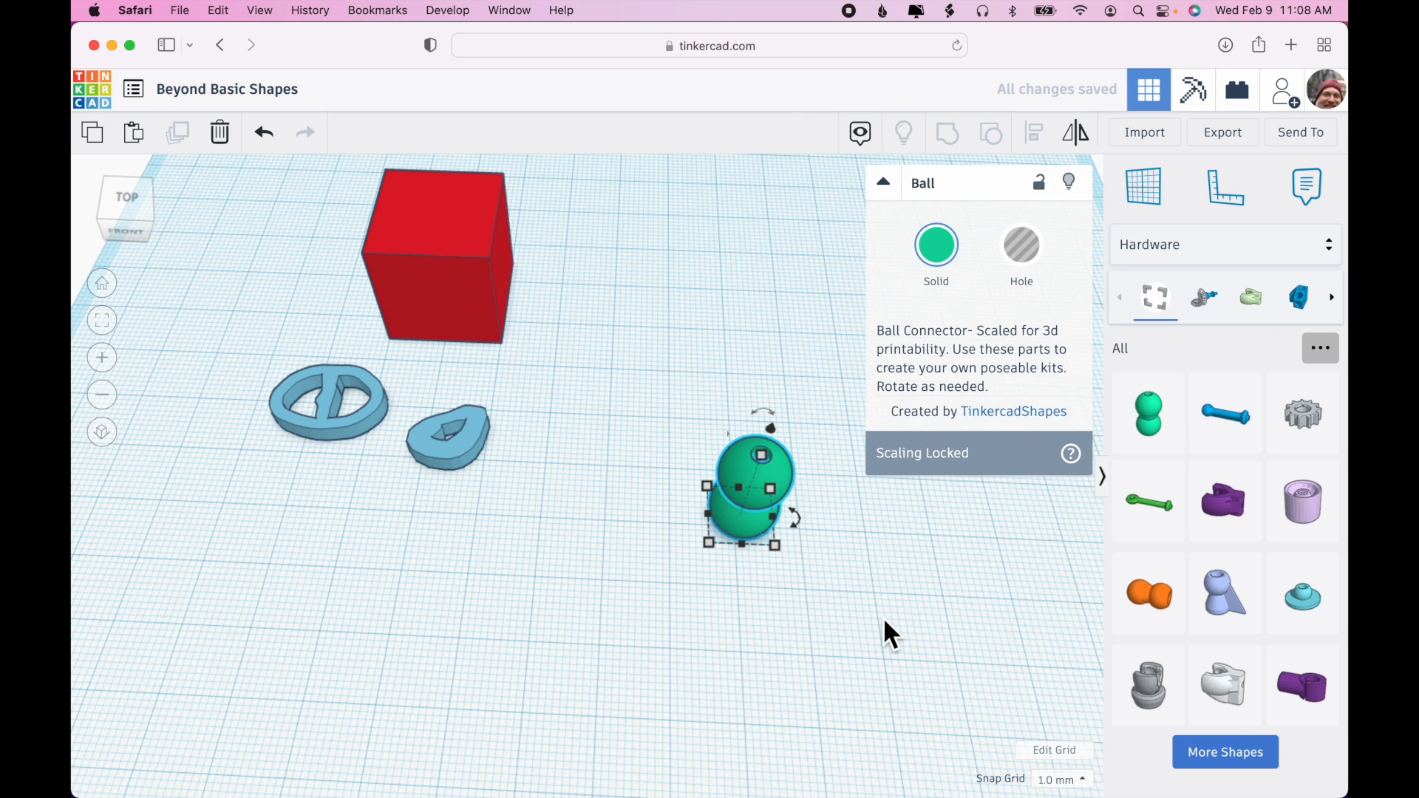
right_click_drag(883, 616, 871, 567)
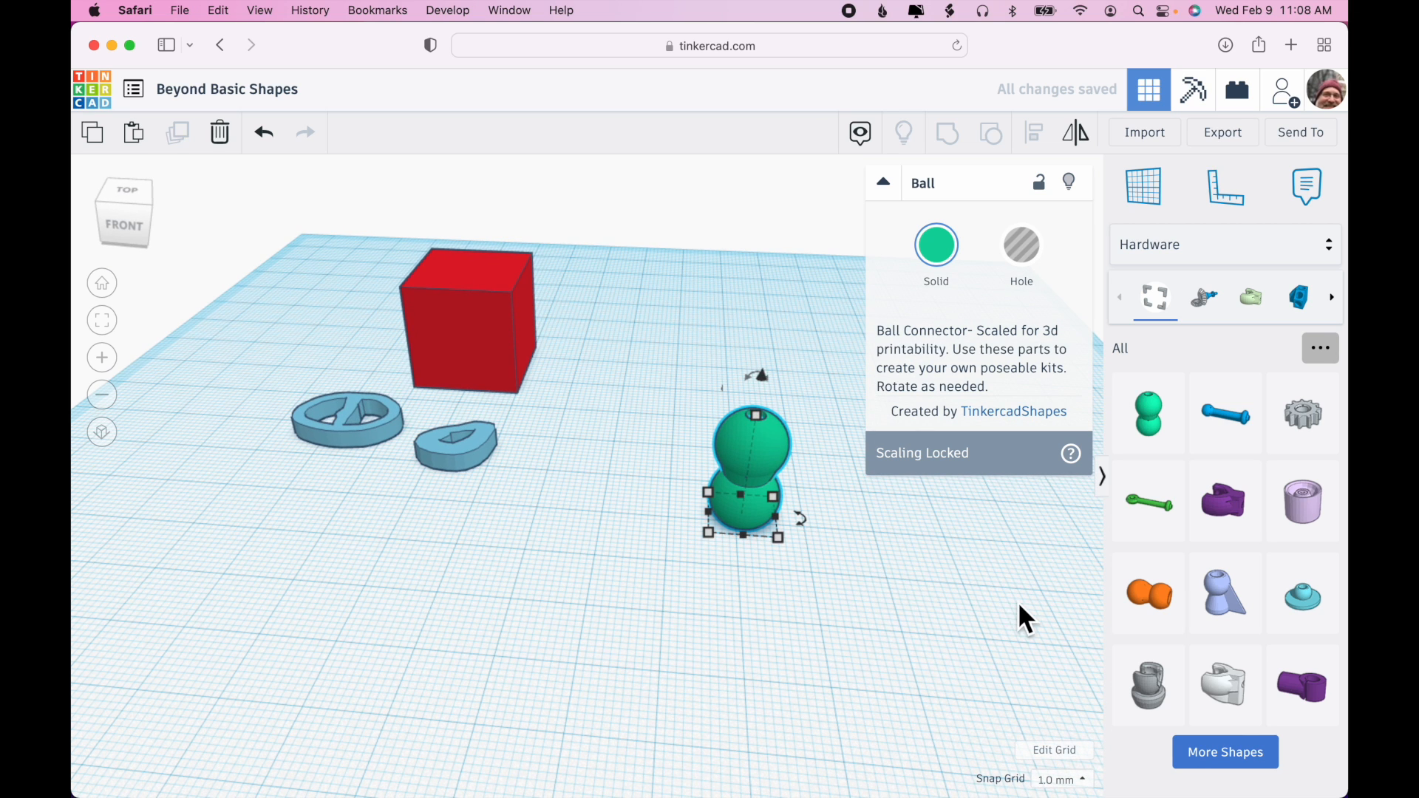
Place a Support socket from the Hardware collection beside the ball connector and collapse its settings
left_click_drag(1193, 674, 865, 535)
right_click_drag(862, 641, 879, 667)
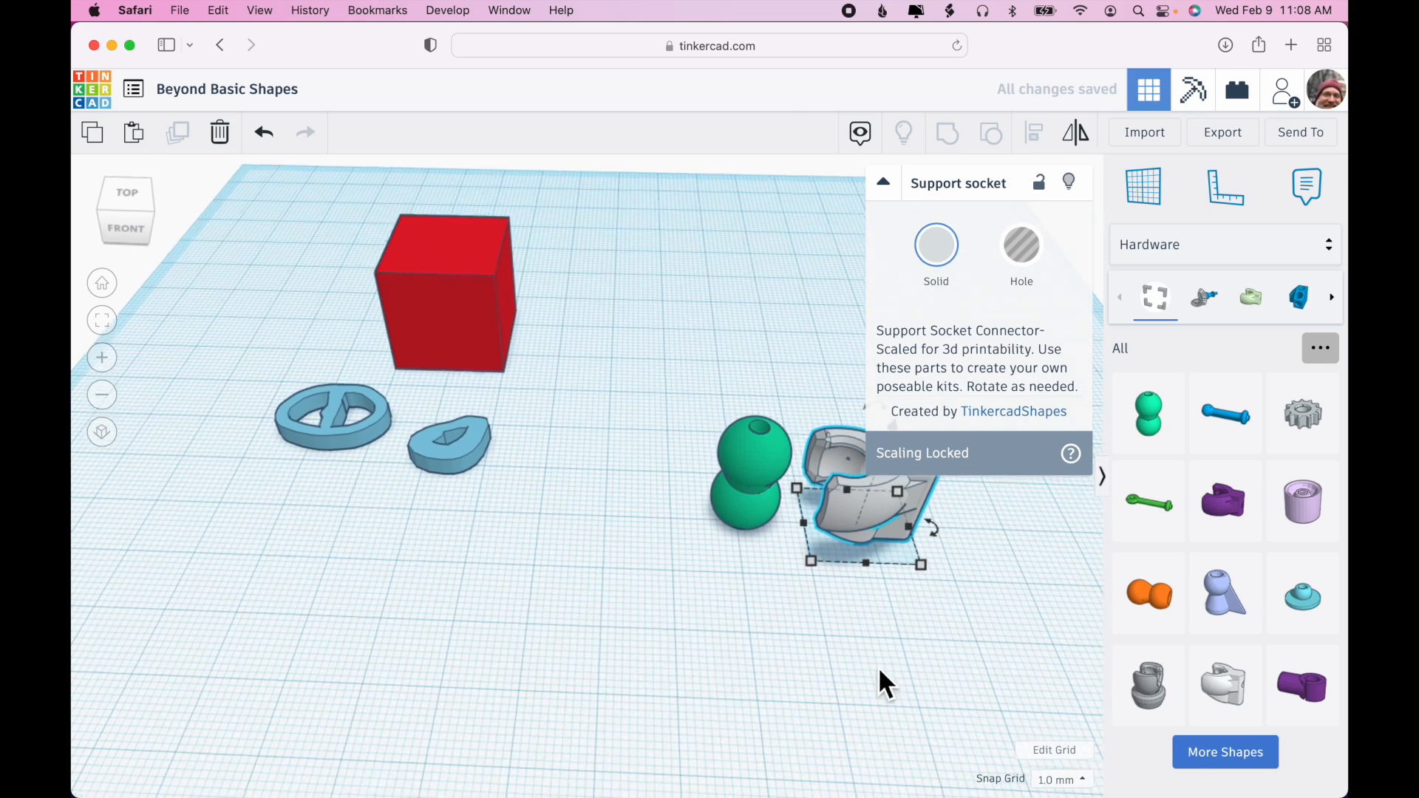
left_click(884, 181)
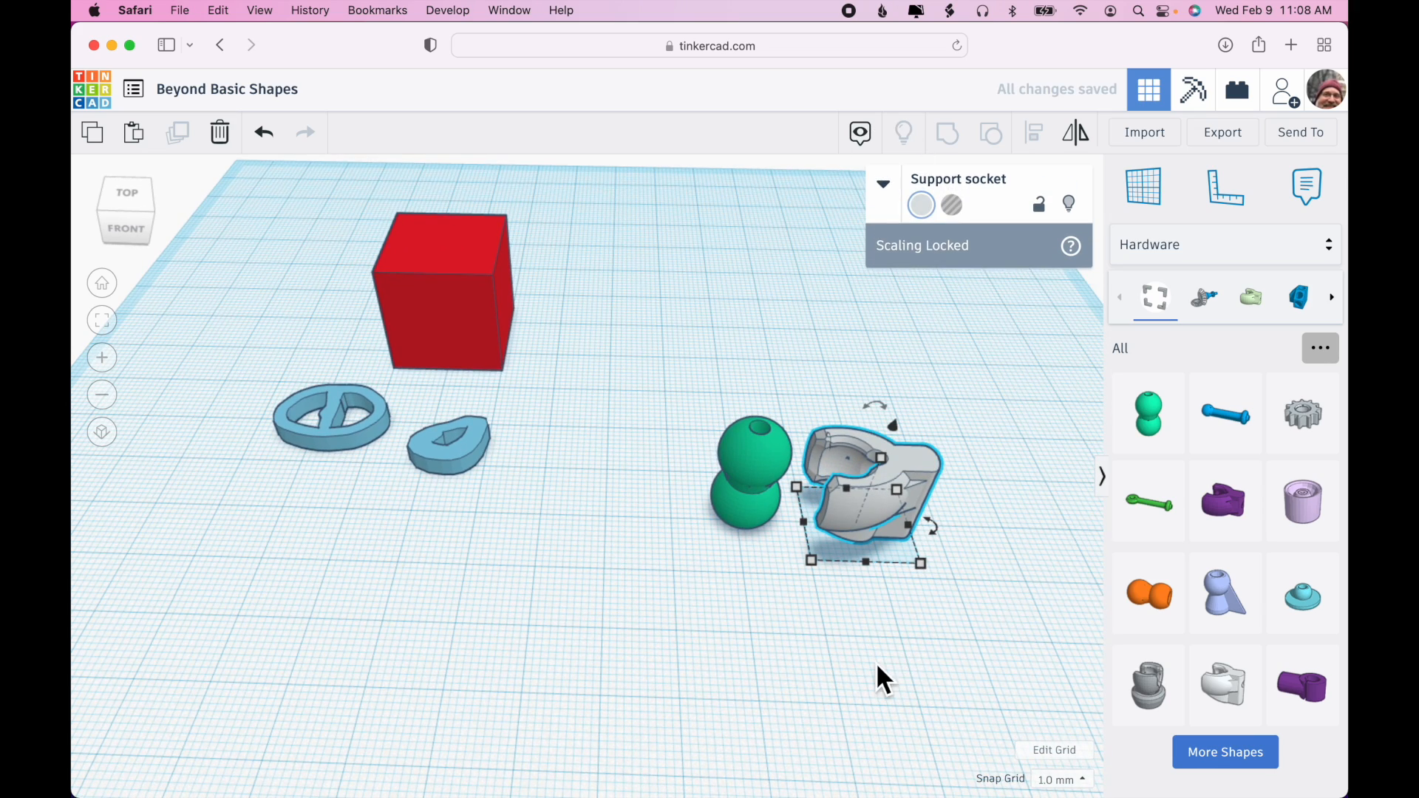
left_click_drag(876, 662, 949, 642, "ctrl")
left_click(797, 285)
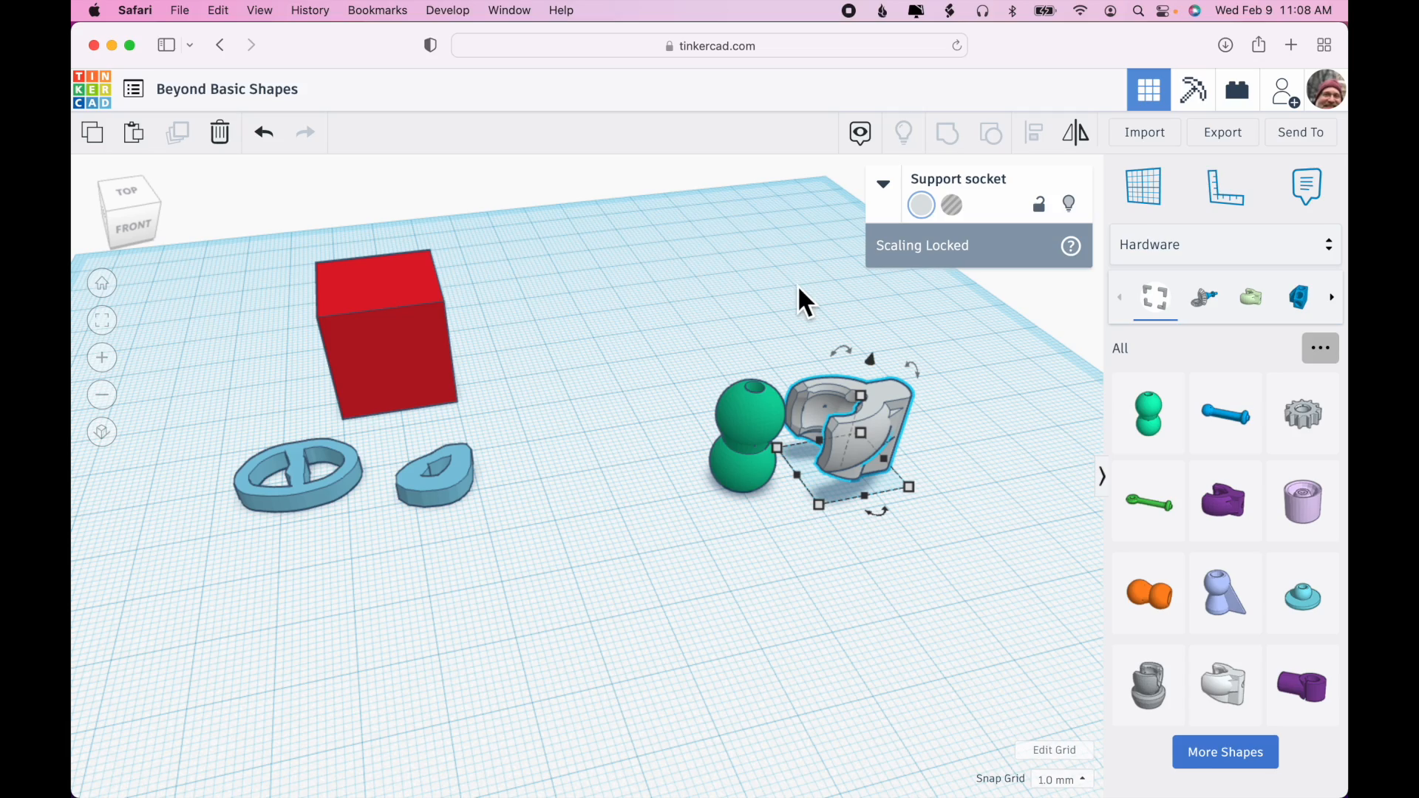
Reposition the red box, then raise the ball connector and move it onto the box's top face
right_click_drag(943, 652, 890, 628)
left_click_drag(473, 349, 620, 395)
left_click(775, 463)
left_click_drag(773, 458, 723, 410)
left_click_drag(720, 330, 725, 221)
right_click_drag(833, 320, 743, 287)
left_click_drag(737, 275, 593, 270)
left_click(827, 593)
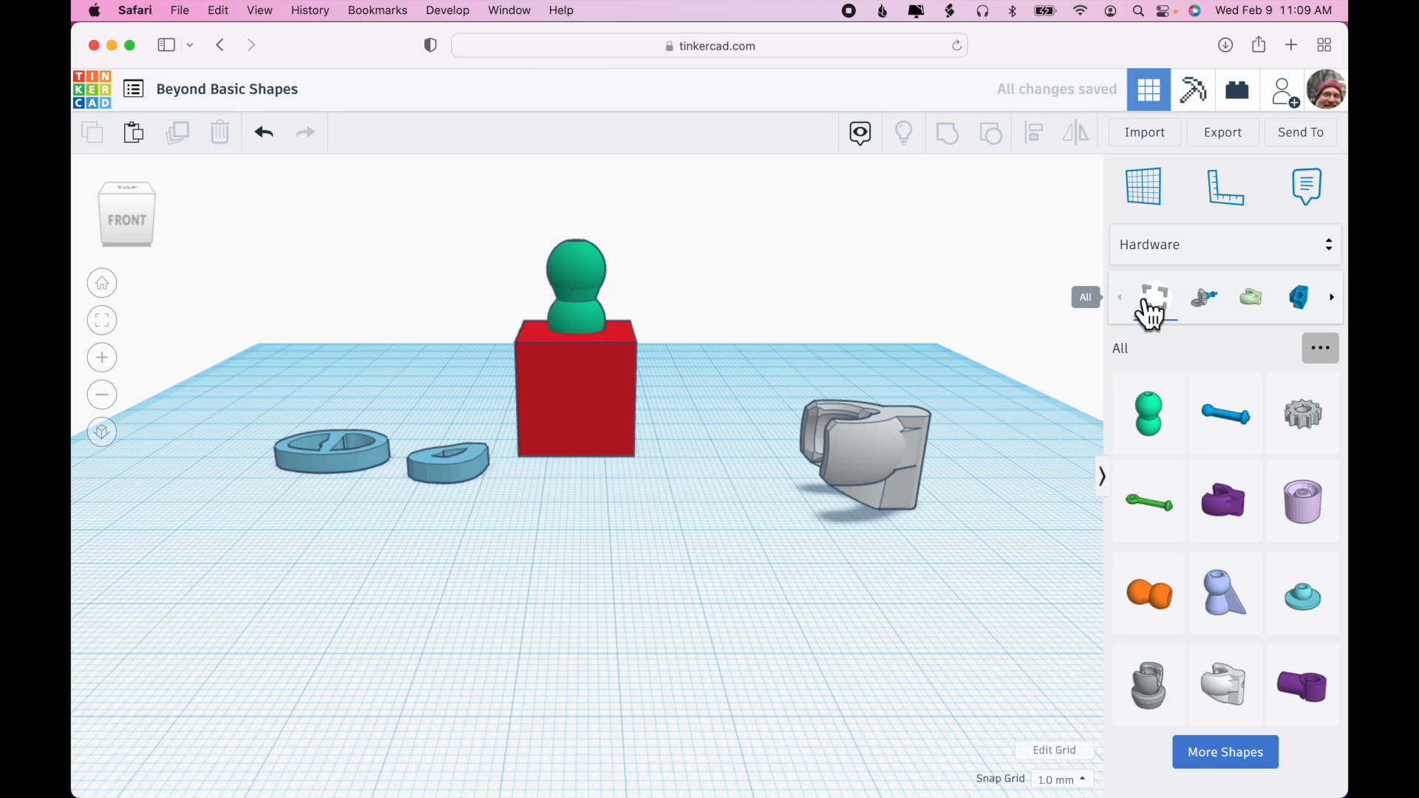
Add a sphere from Basic Shapes to the workplane and slide it next to the support socket
left_click(1197, 251)
left_click(1202, 329)
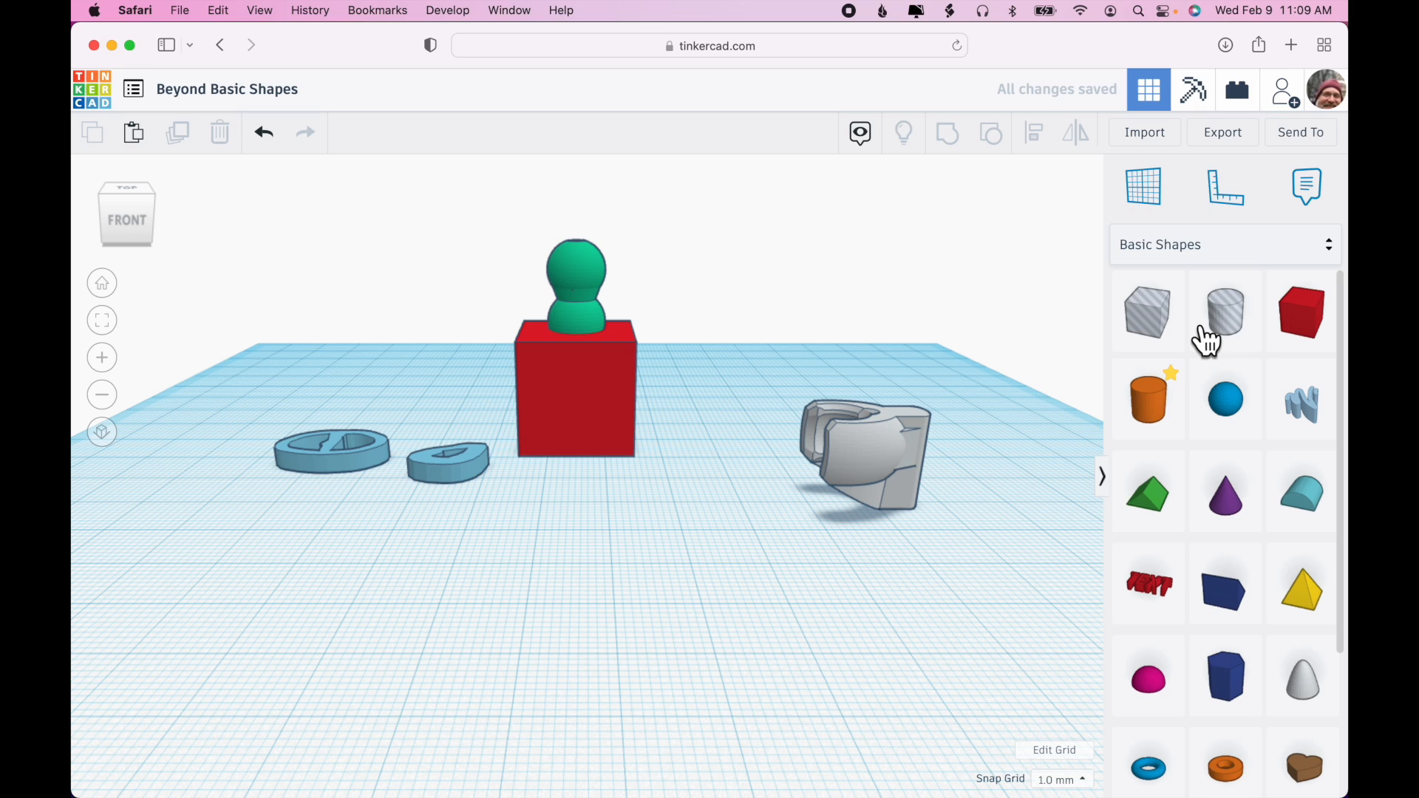
left_click_drag(1239, 412, 822, 665)
right_click_drag(970, 492, 814, 500)
left_click_drag(466, 611, 634, 564)
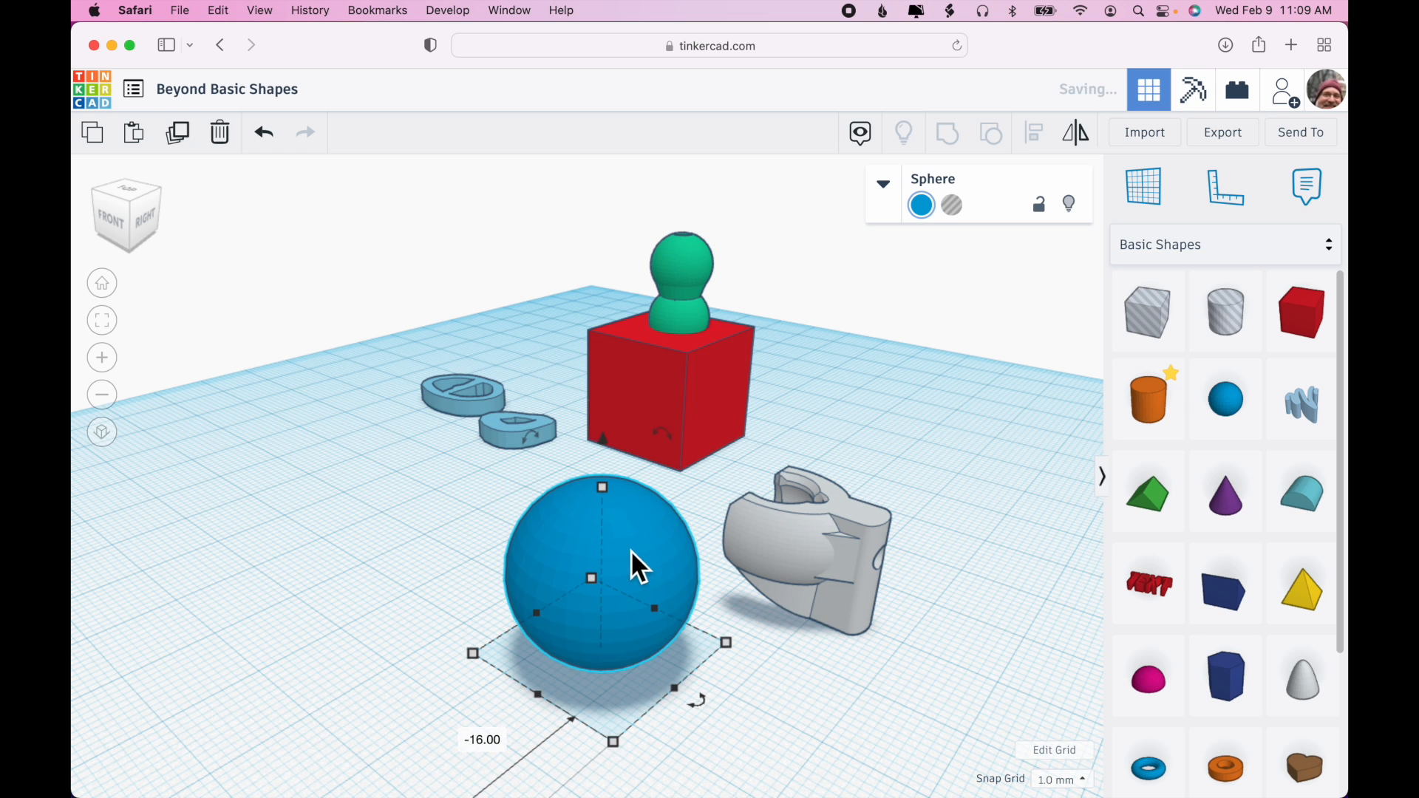
Move the support socket over the blue sphere and raise it so it sits on the sphere's top
left_click(850, 566)
left_click_drag(838, 480, 577, 492)
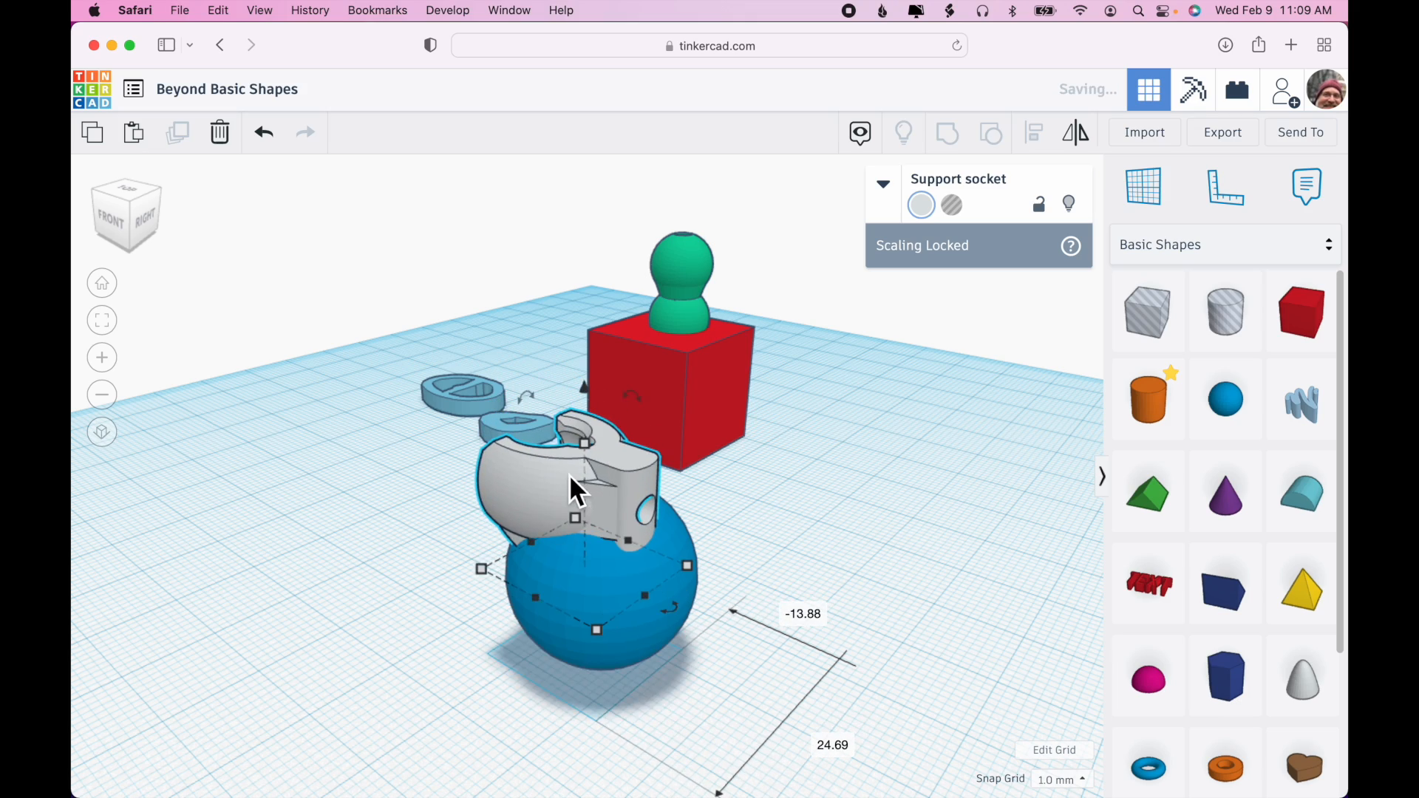
right_click_drag(769, 501, 943, 516)
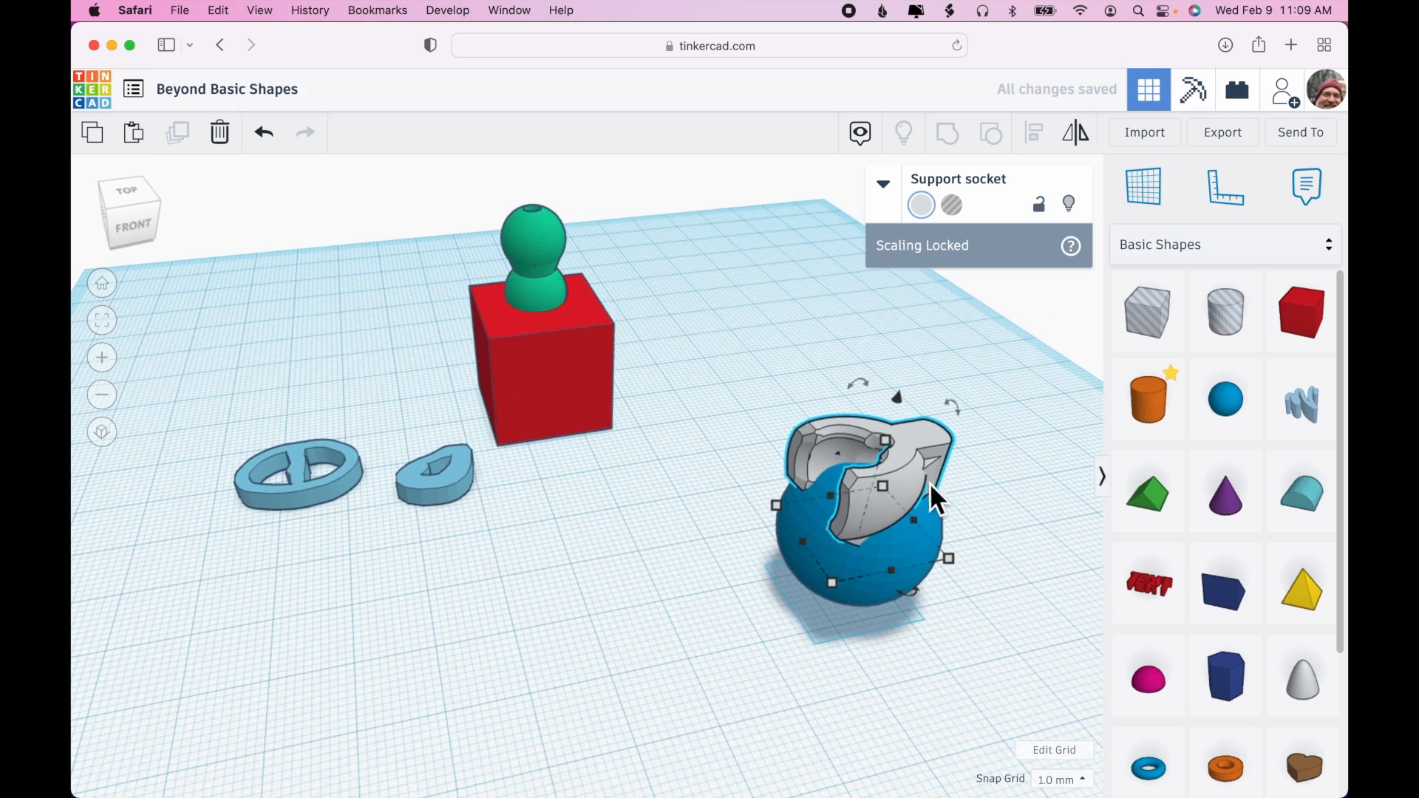
left_click(895, 341)
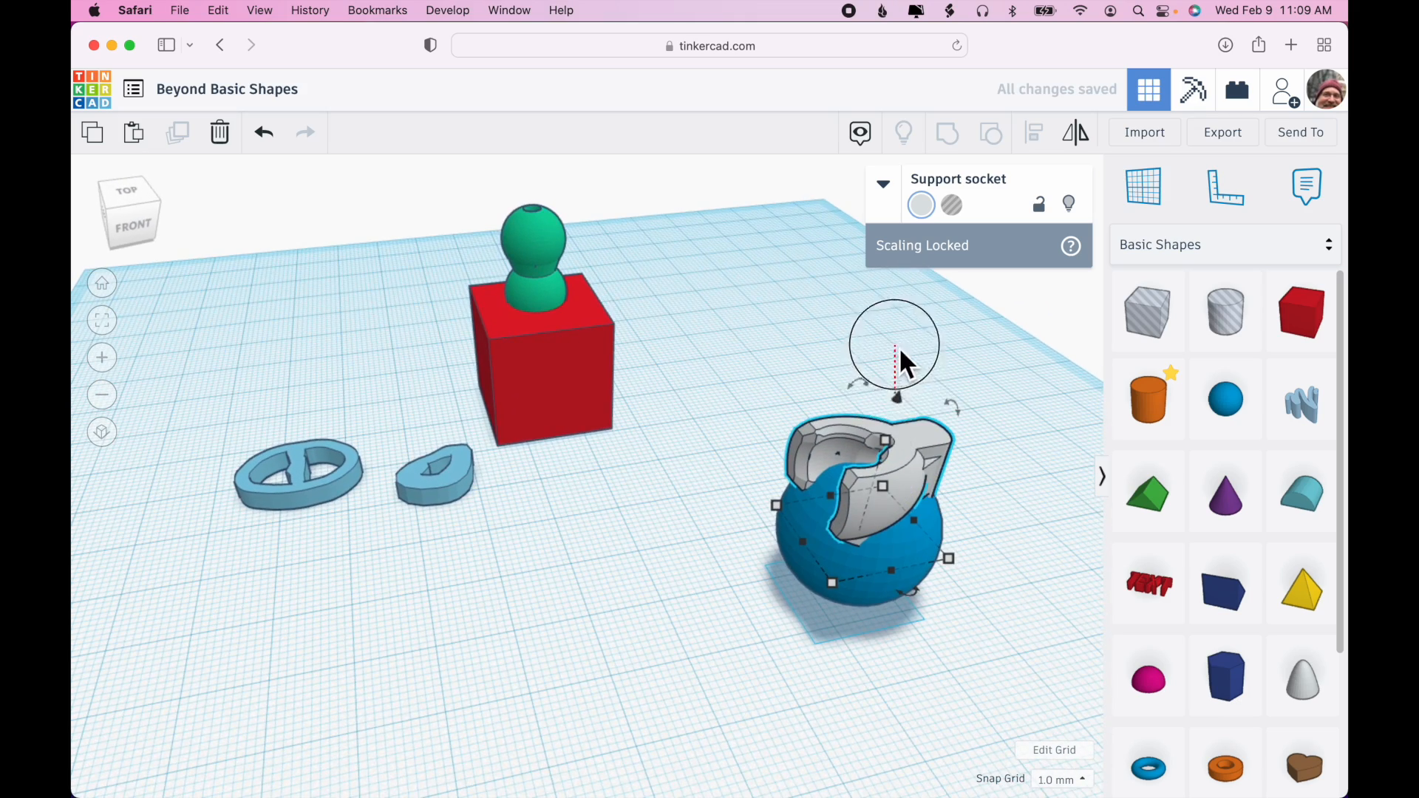
left_click(915, 433)
mouse_move(908, 401)
left_mouse_down()
mouse_move(912, 361)
mouse_move(915, 381)
left_mouse_up()
Group the ball connector with the red box, and group the support socket with the sphere
right_click_drag(700, 589, 700, 546)
left_click_drag(442, 218, 587, 357)
left_click(947, 134)
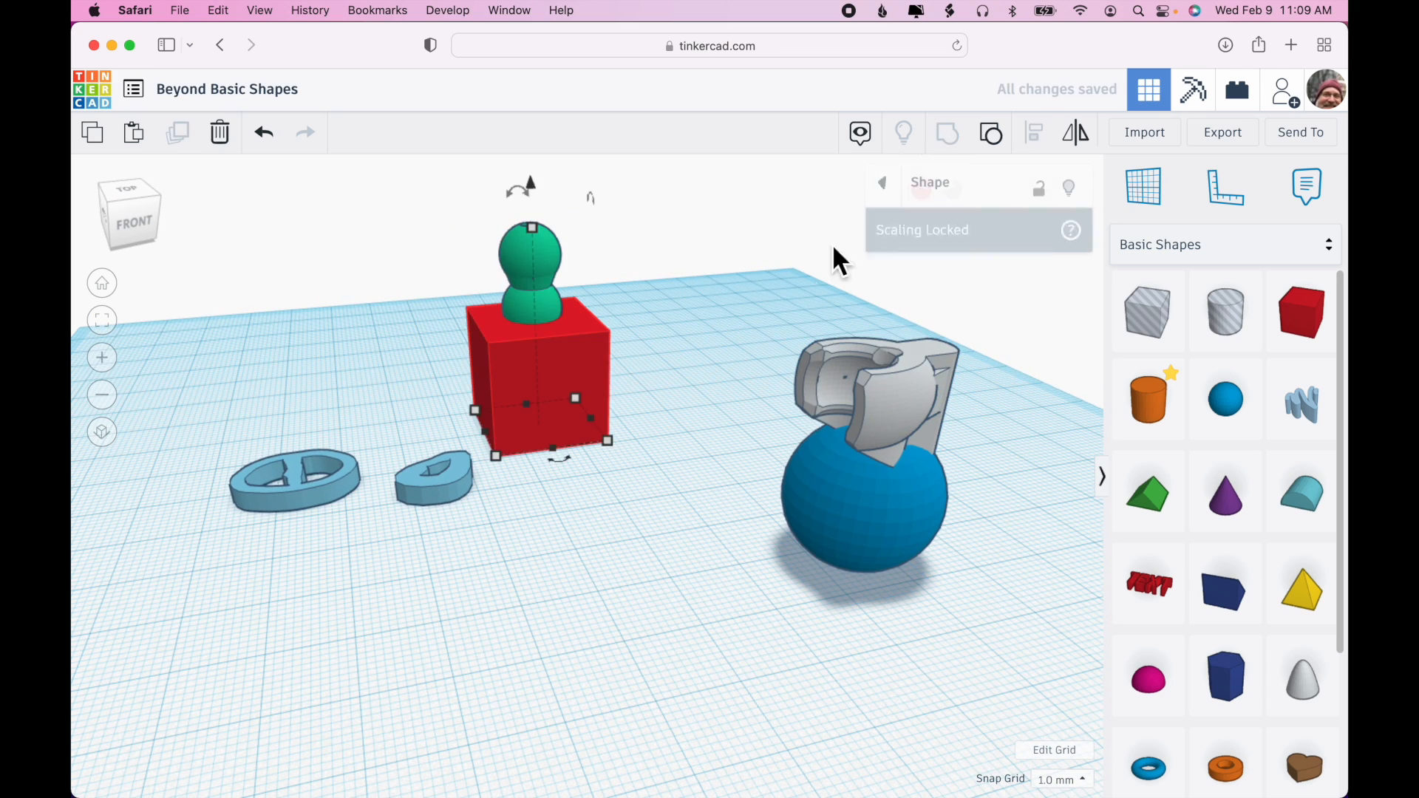
left_click_drag(743, 334, 896, 517)
left_click(947, 141)
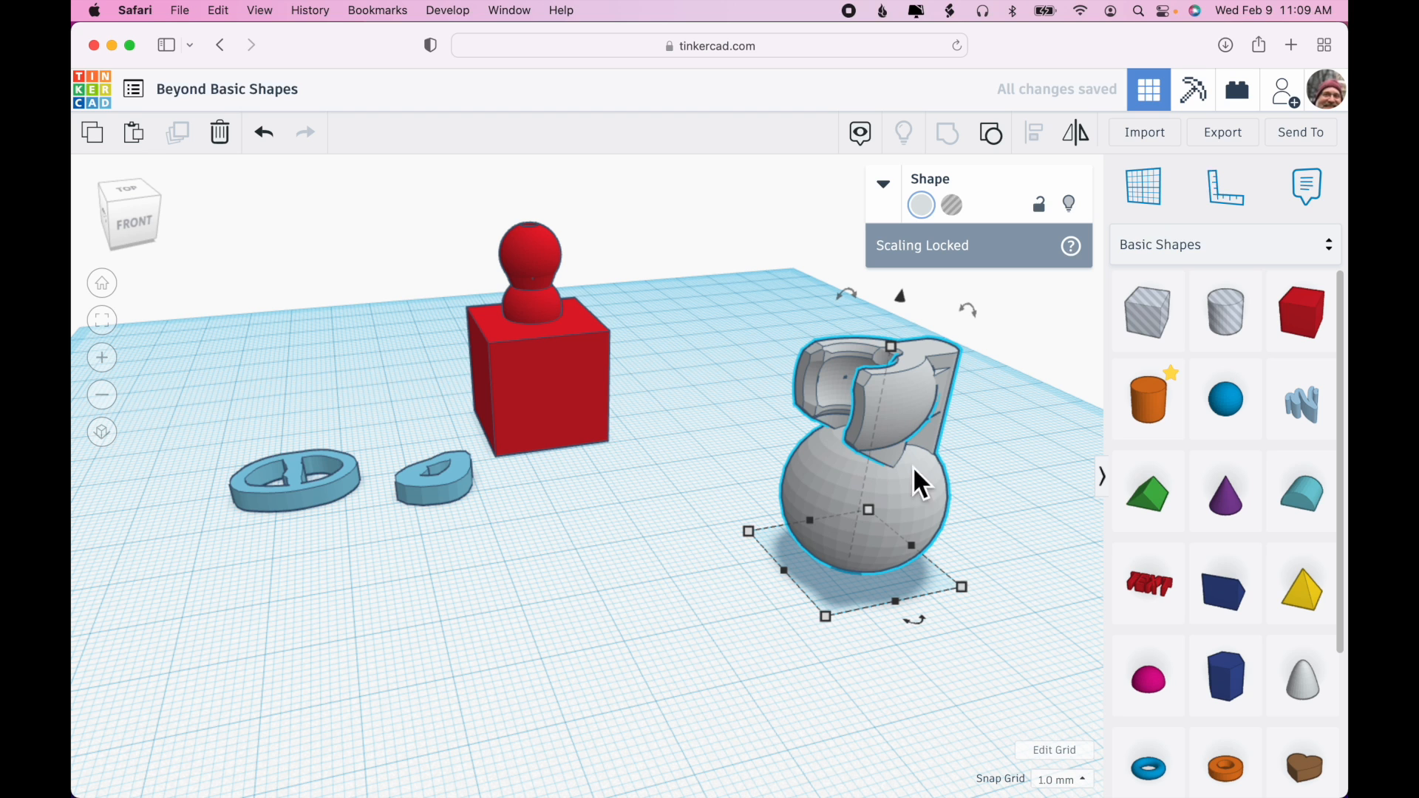
right_click_drag(669, 496, 651, 340)
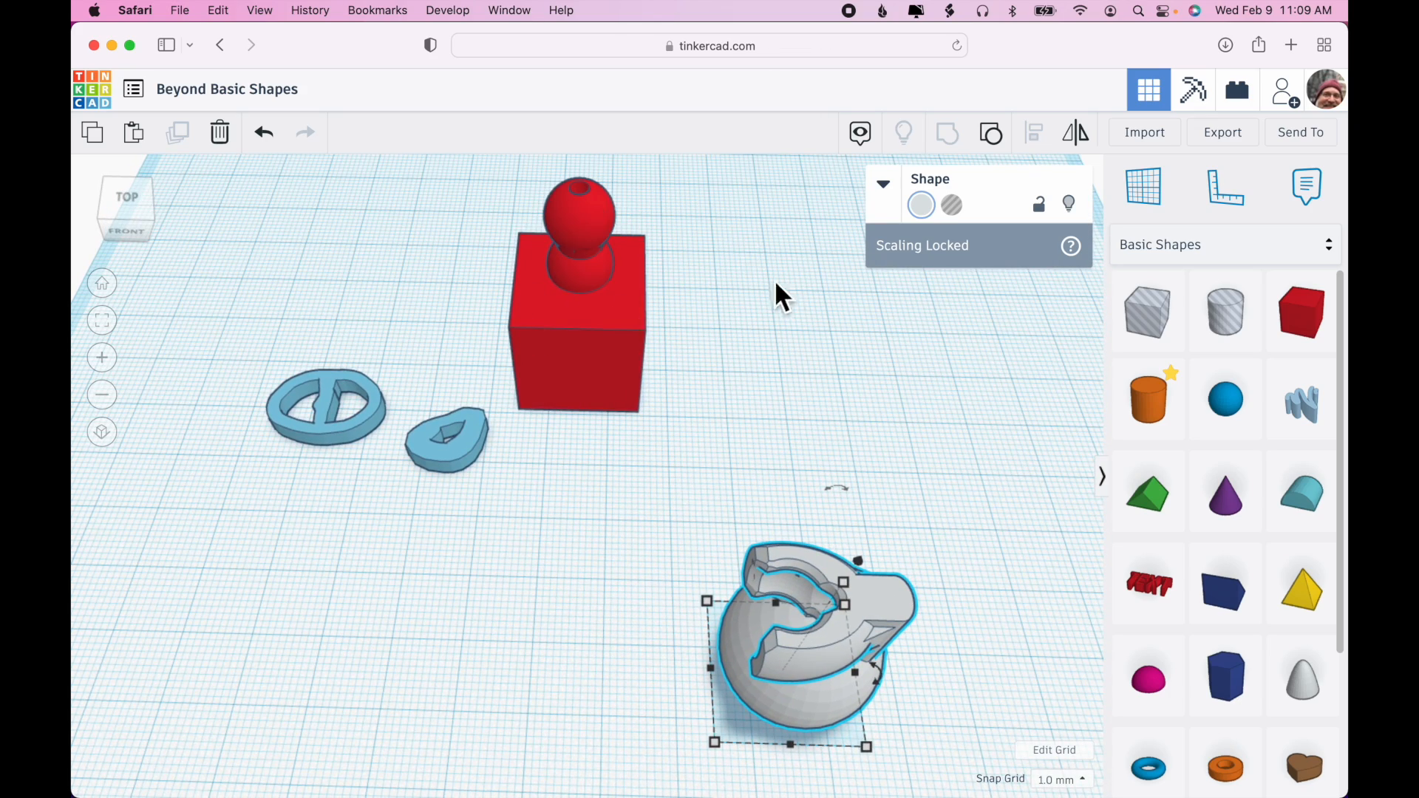
right_click_drag(772, 379, 836, 326)
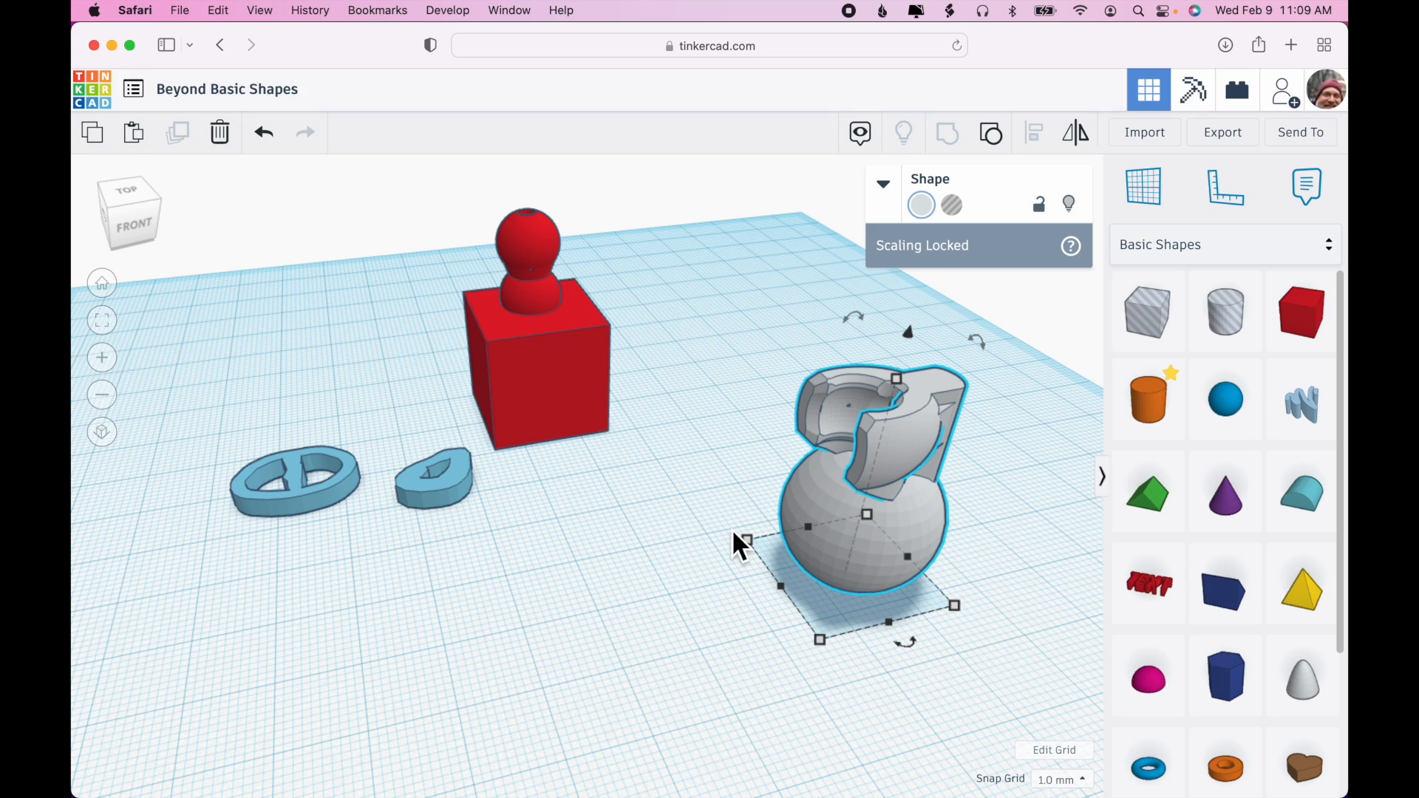
right_click_drag(680, 502, 591, 517)
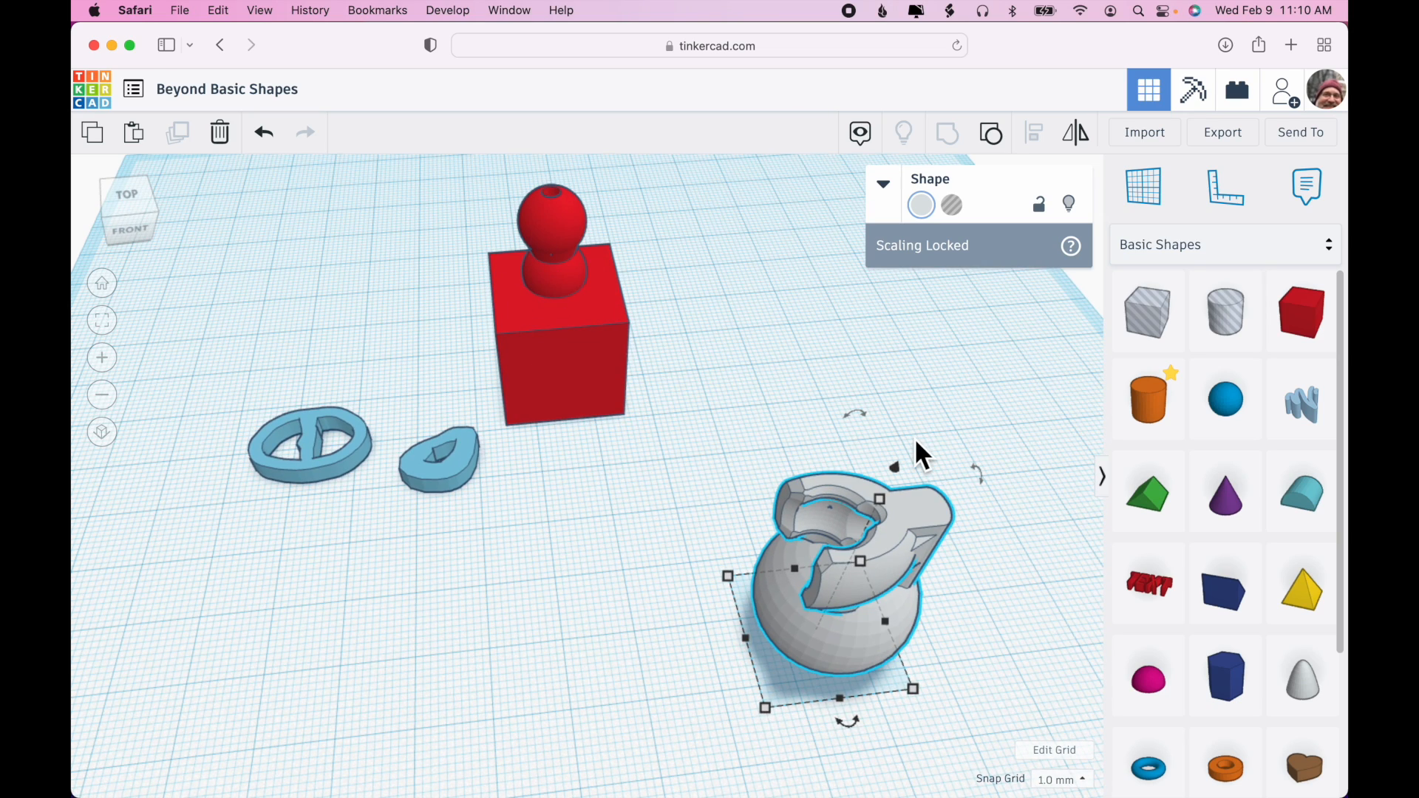
scroll(921, 455, "up", 3)
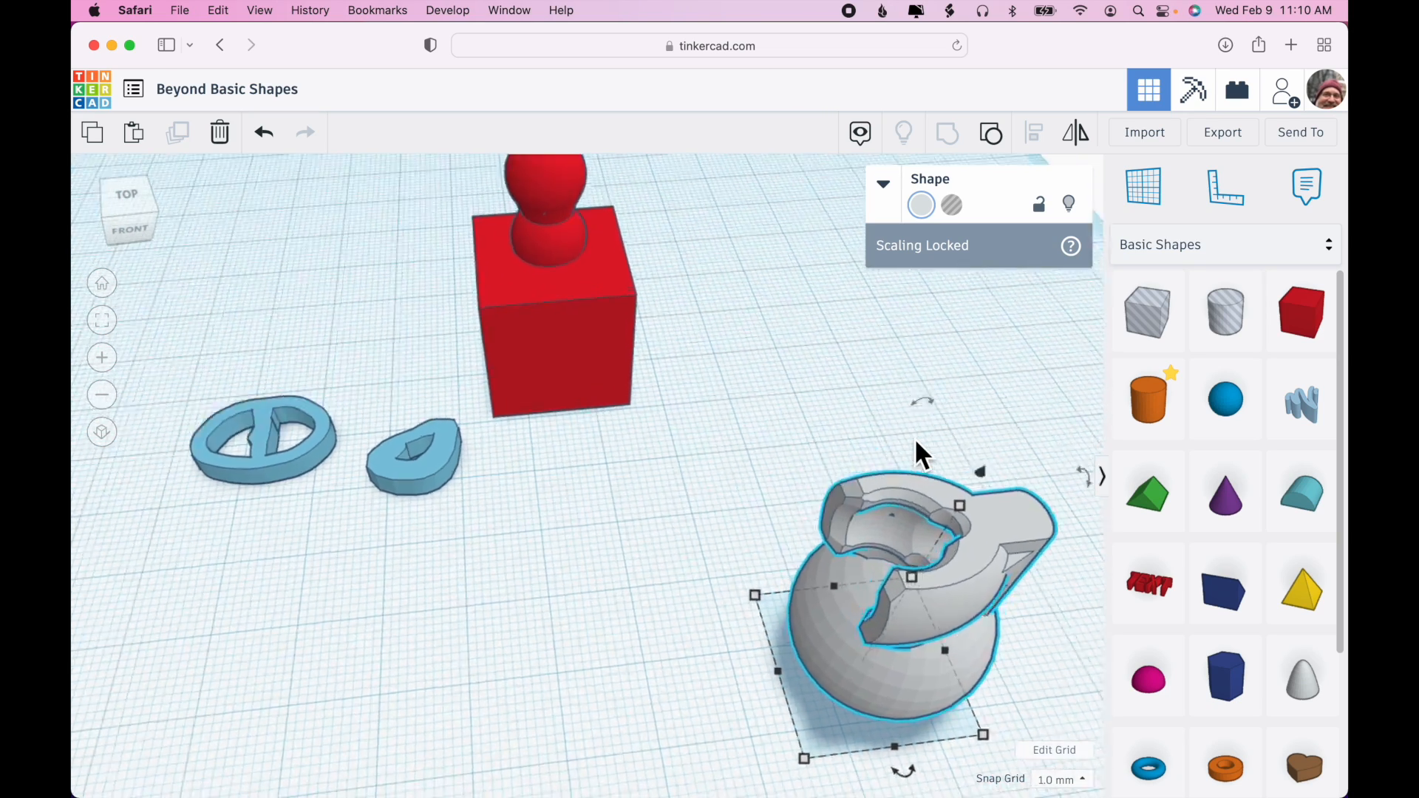
scroll(920, 455, "down", 3)
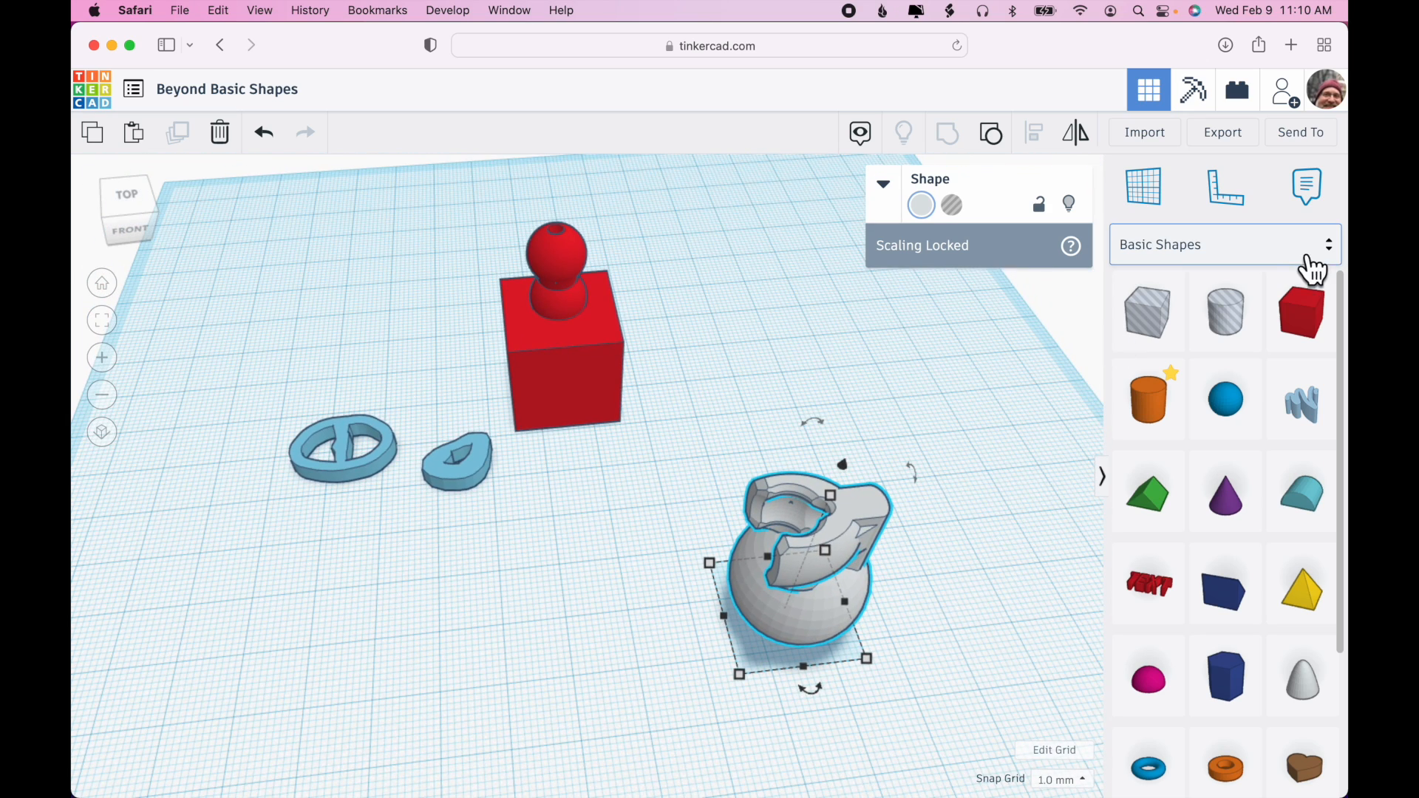
Open the Shape Generators collection in the shapes library
left_click(1328, 254)
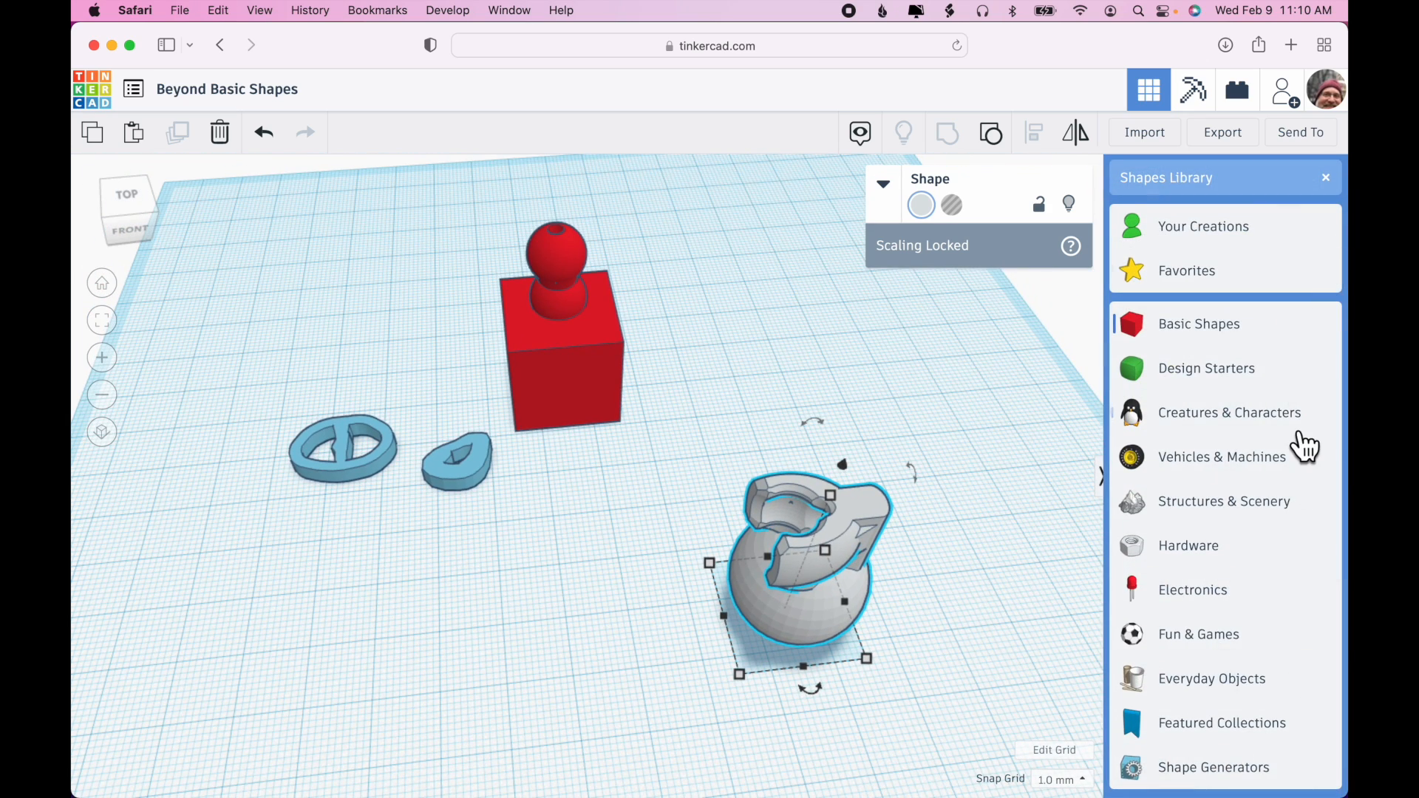
scroll(1306, 446, "down", 2)
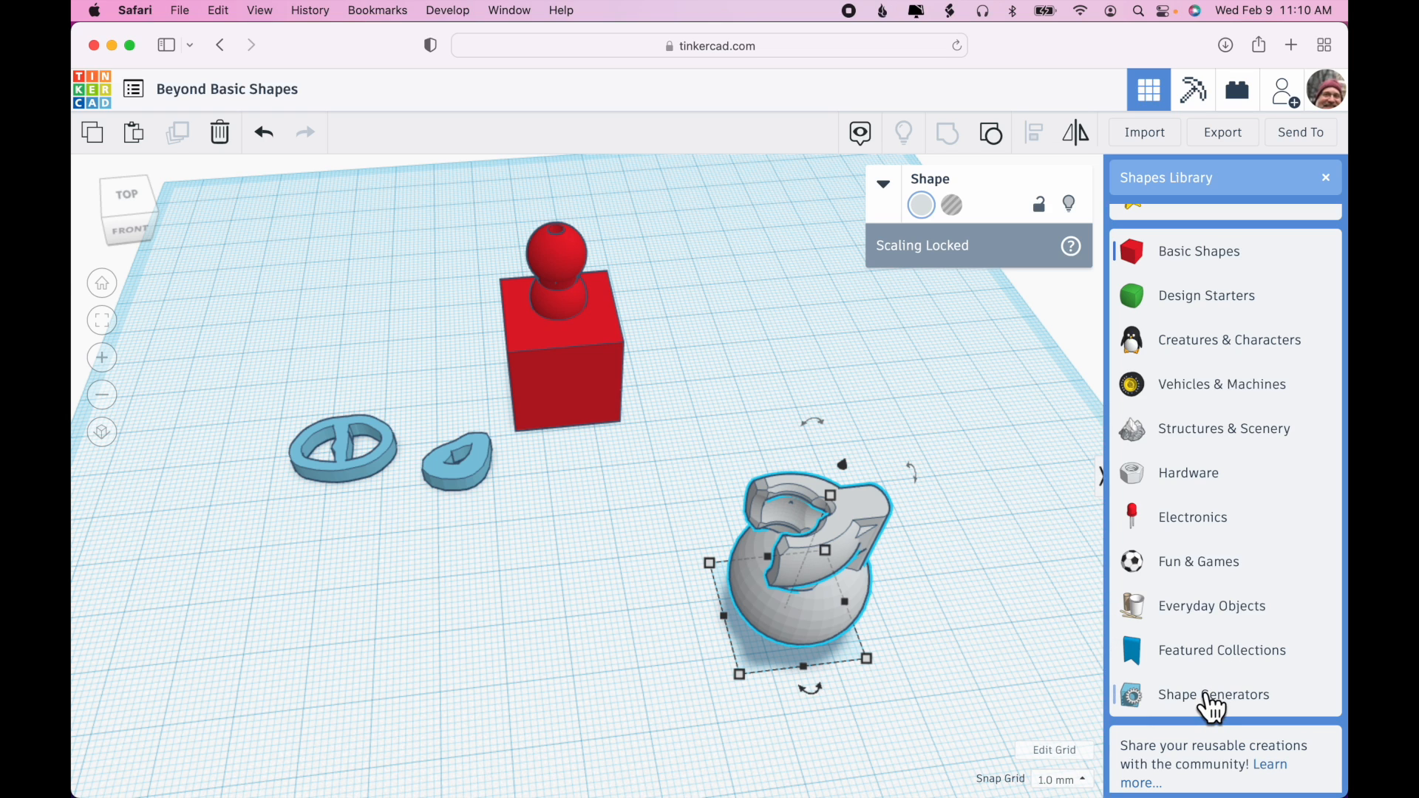
left_click(1213, 698)
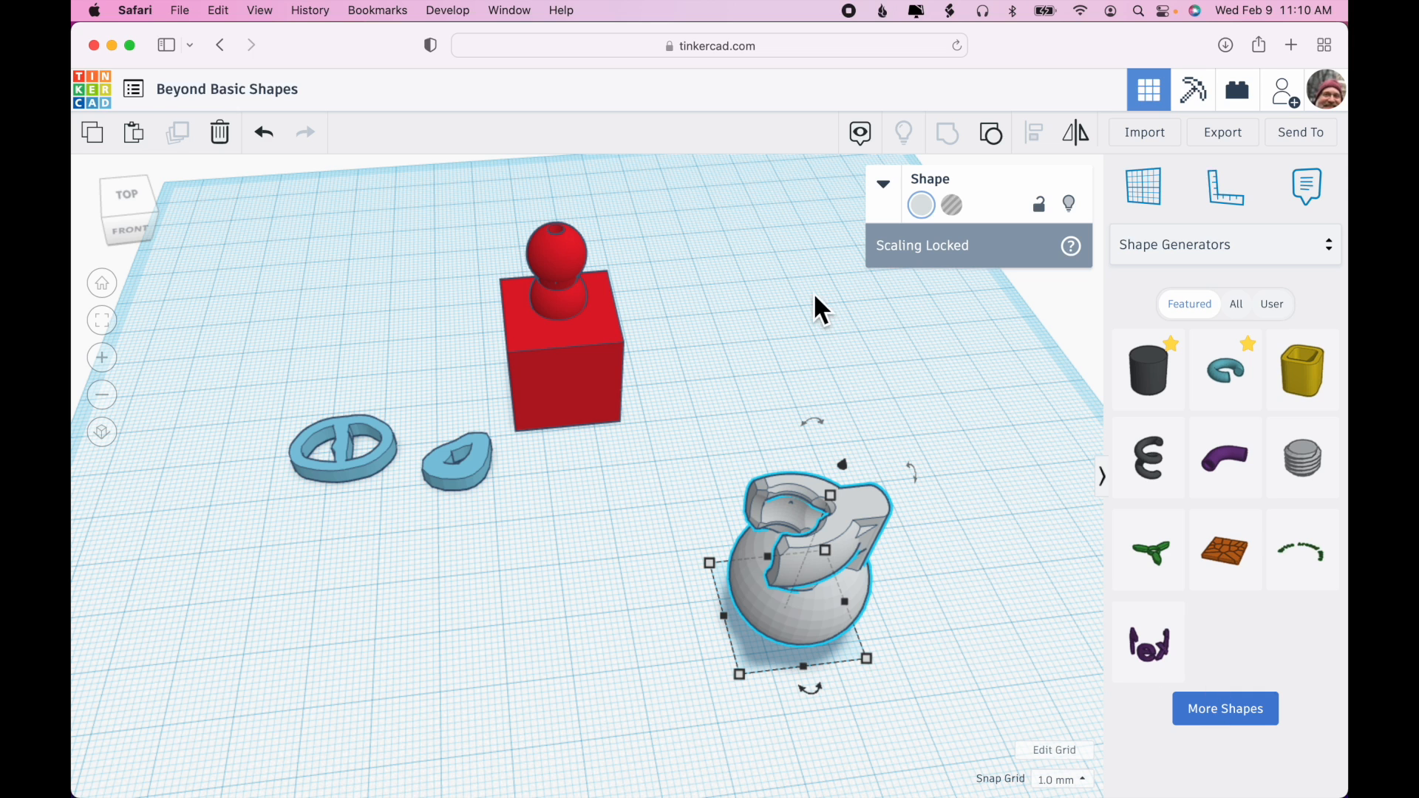
Move the grouped socket model to the workplane's back left, and the grouped red model 20 mm left and 17 mm back
left_click_drag(792, 601, 260, 281)
left_click_drag(556, 377, 460, 319)
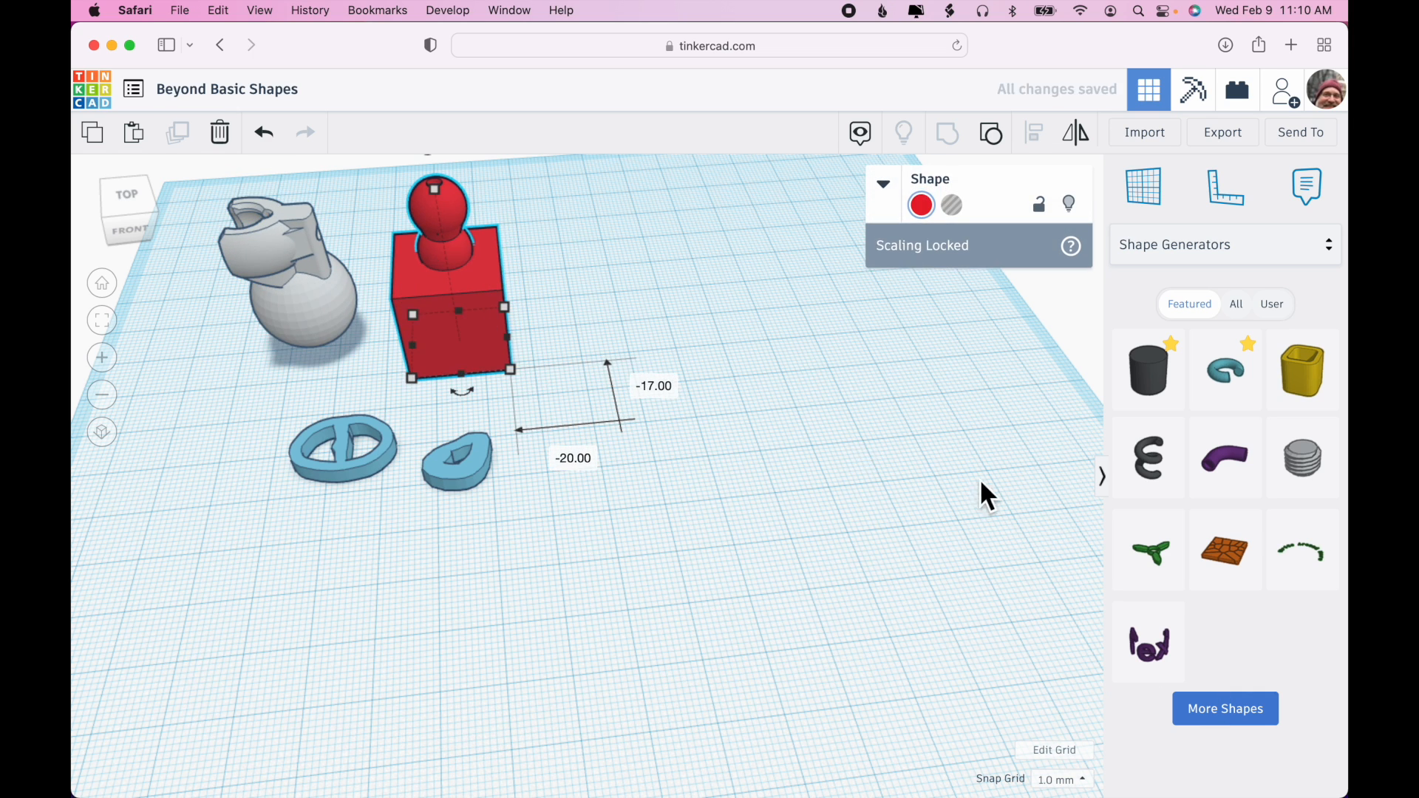
Place an Extrusion shape generator on the cleared front area of the workplane and expand its profile settings
left_click_drag(1159, 384, 666, 614)
right_click_drag(829, 529, 822, 522)
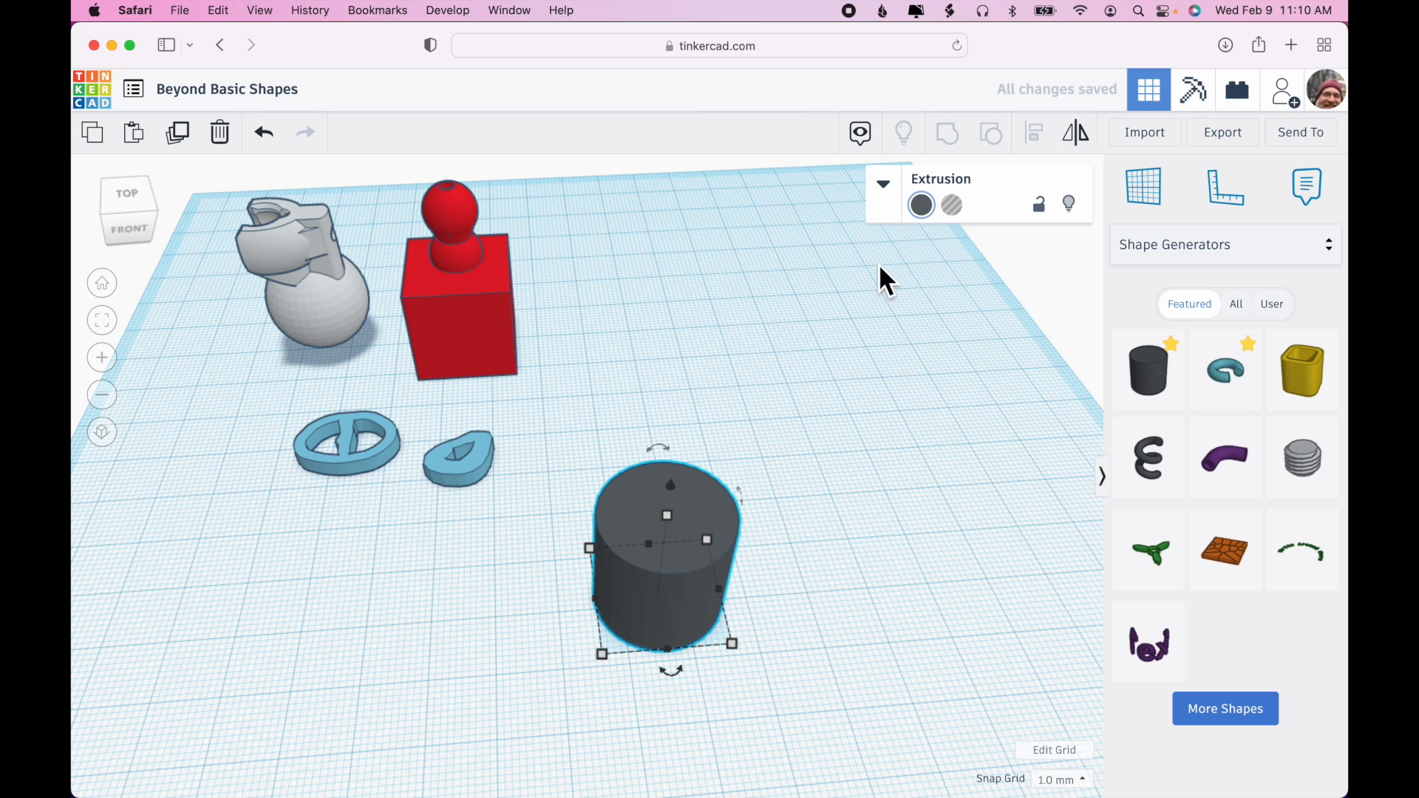
left_click(886, 186)
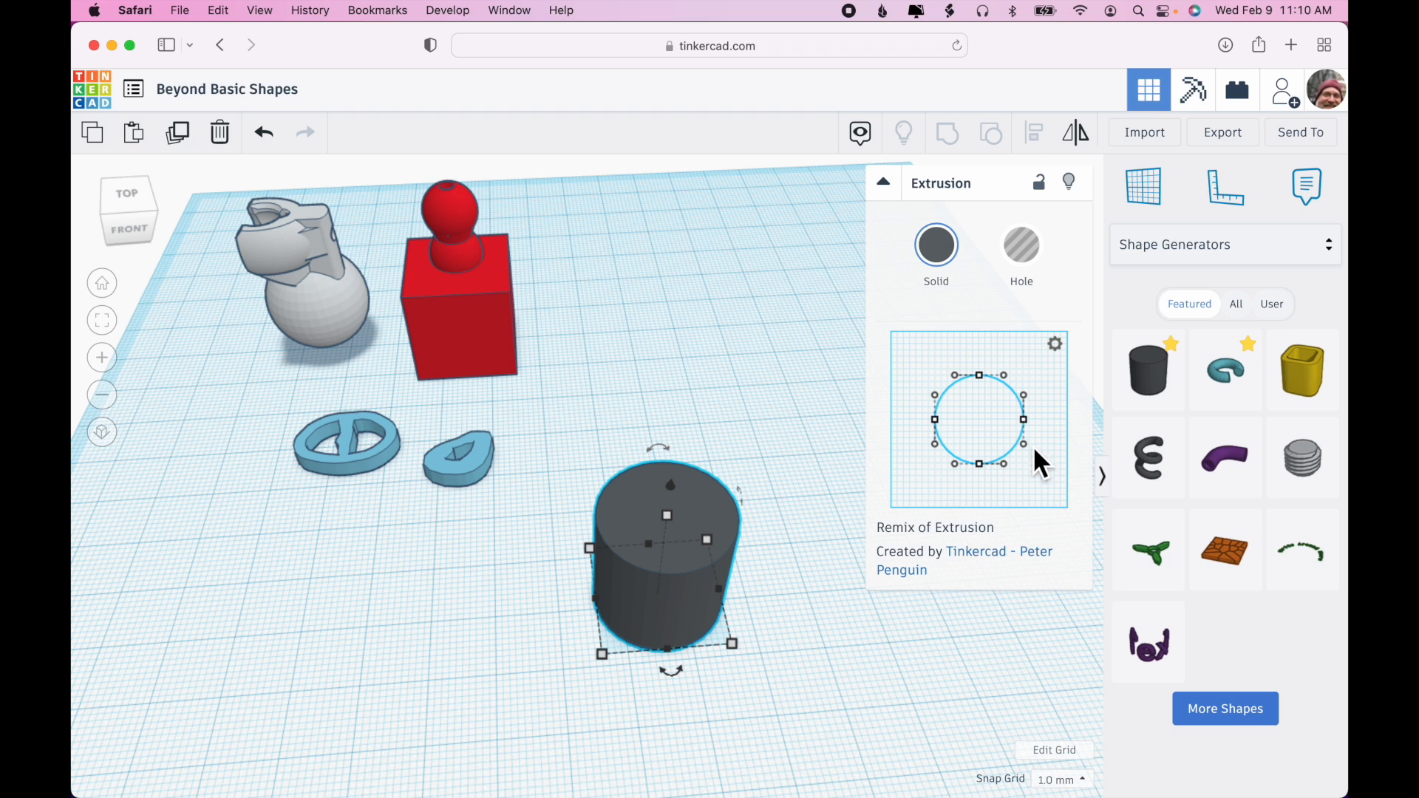
Reshape the Extrusion's circular profile into a wide crescent with a dipped upper edge and rounded ends, and collapse its settings
left_click_drag(942, 427, 903, 428)
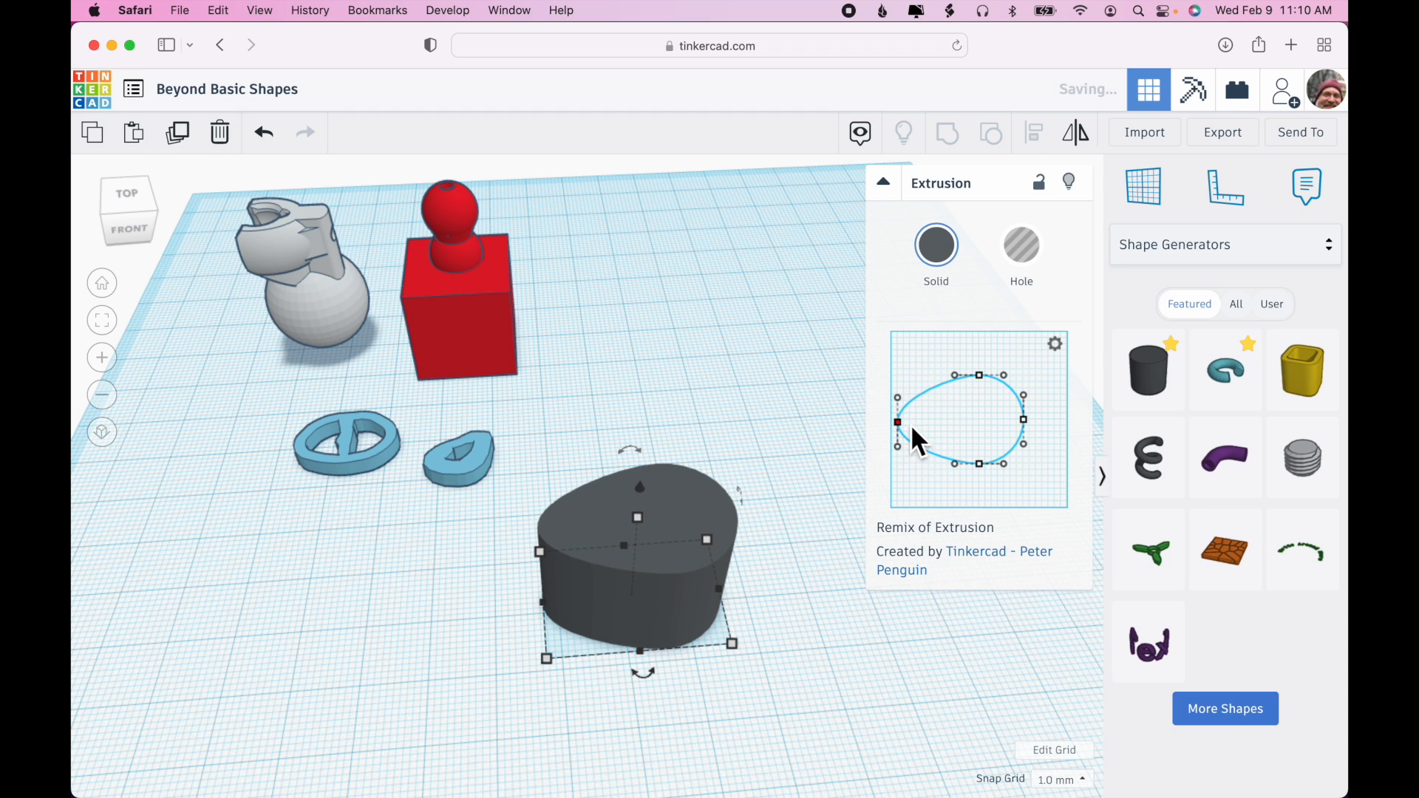
left_click_drag(983, 380, 1045, 385)
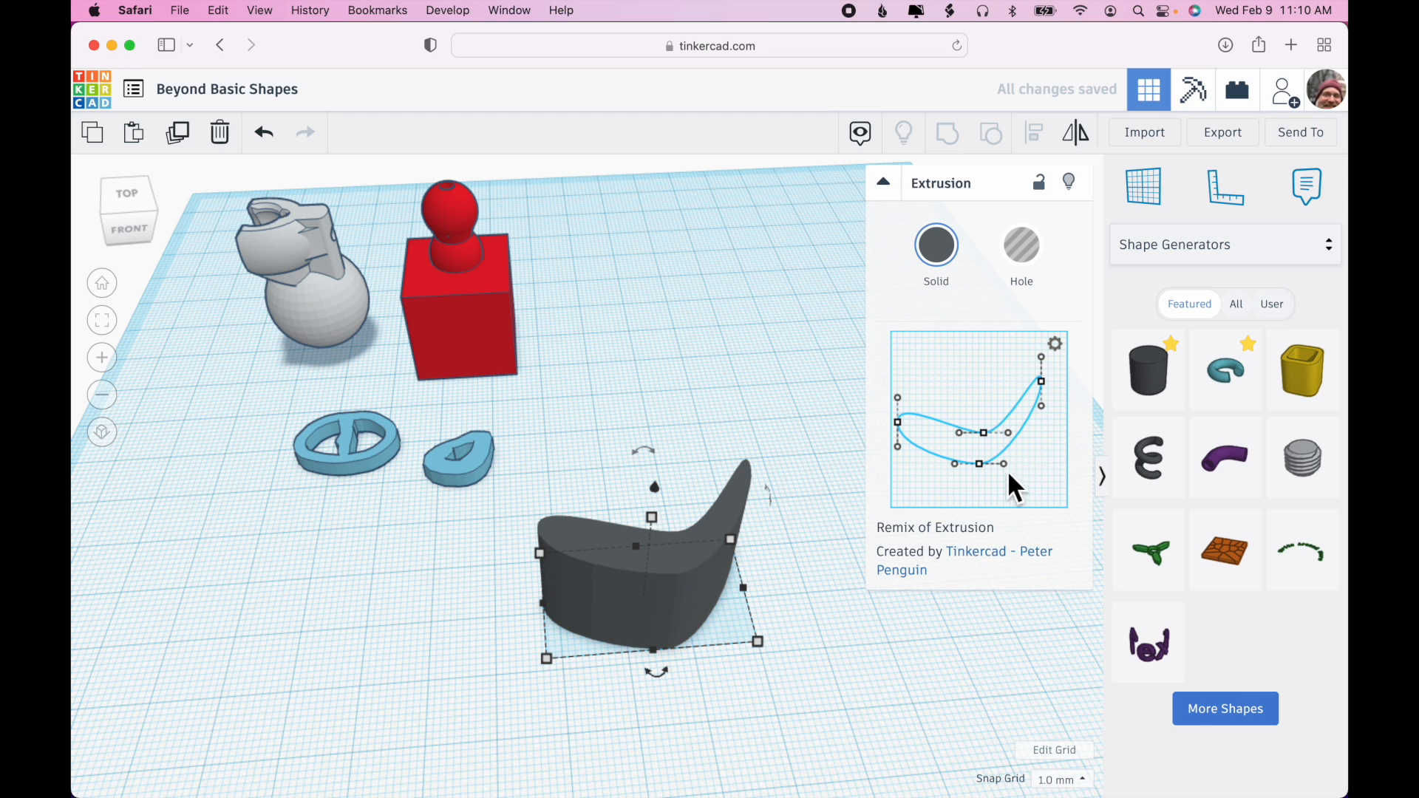
left_click_drag(980, 466, 973, 459)
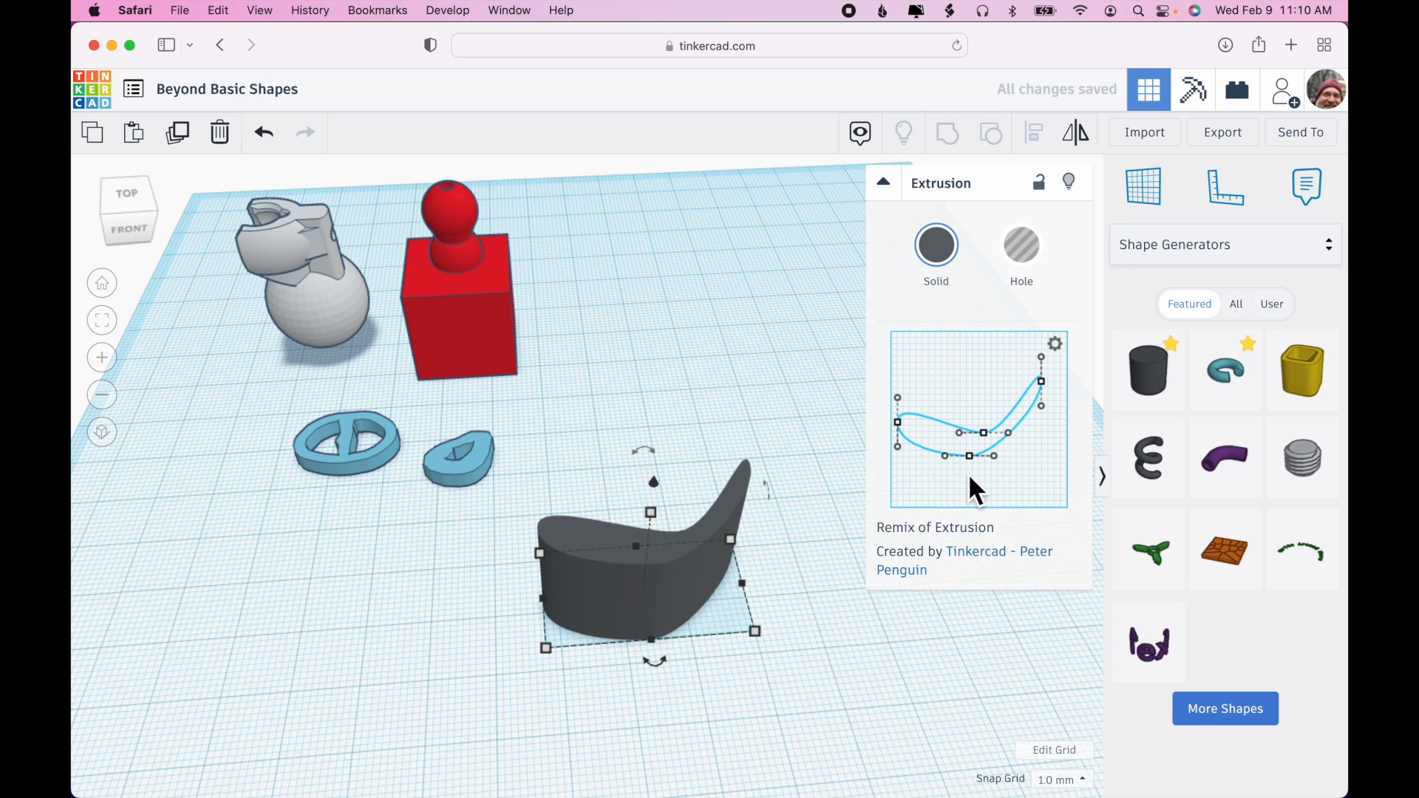
left_click(971, 456)
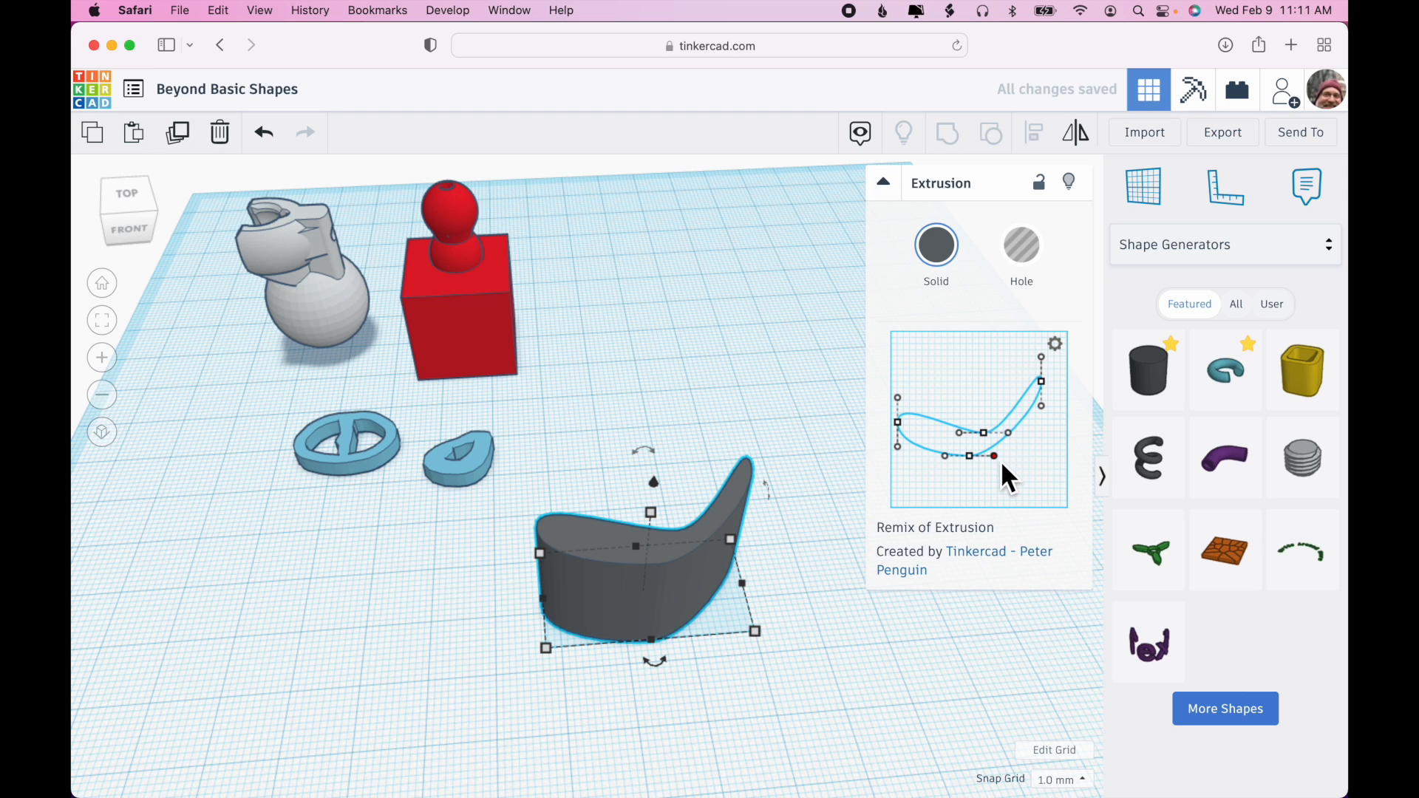
left_click_drag(1000, 462, 1032, 458)
left_click_drag(1041, 358, 1020, 356)
left_click_drag(988, 433, 986, 418)
left_click_drag(899, 422, 925, 362)
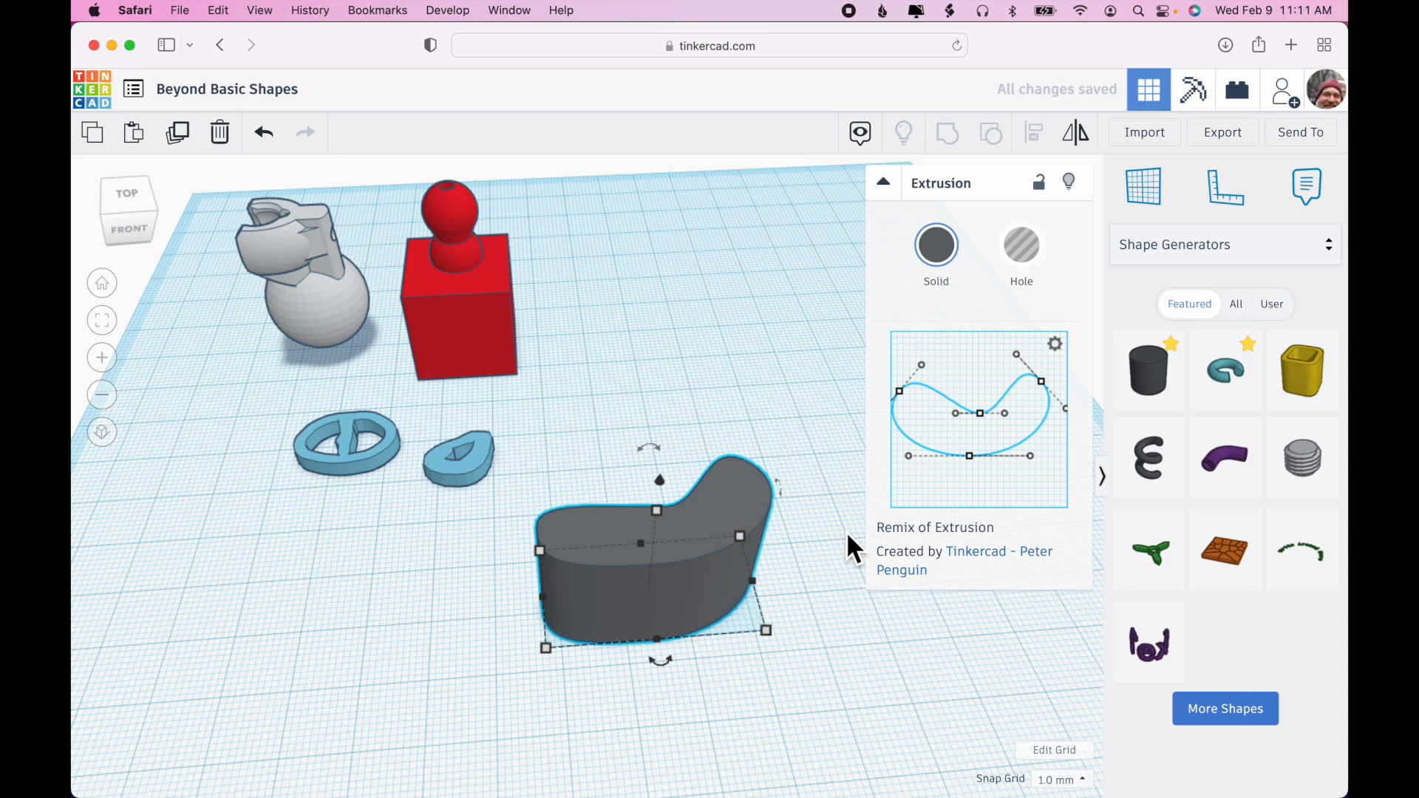
left_click(884, 181)
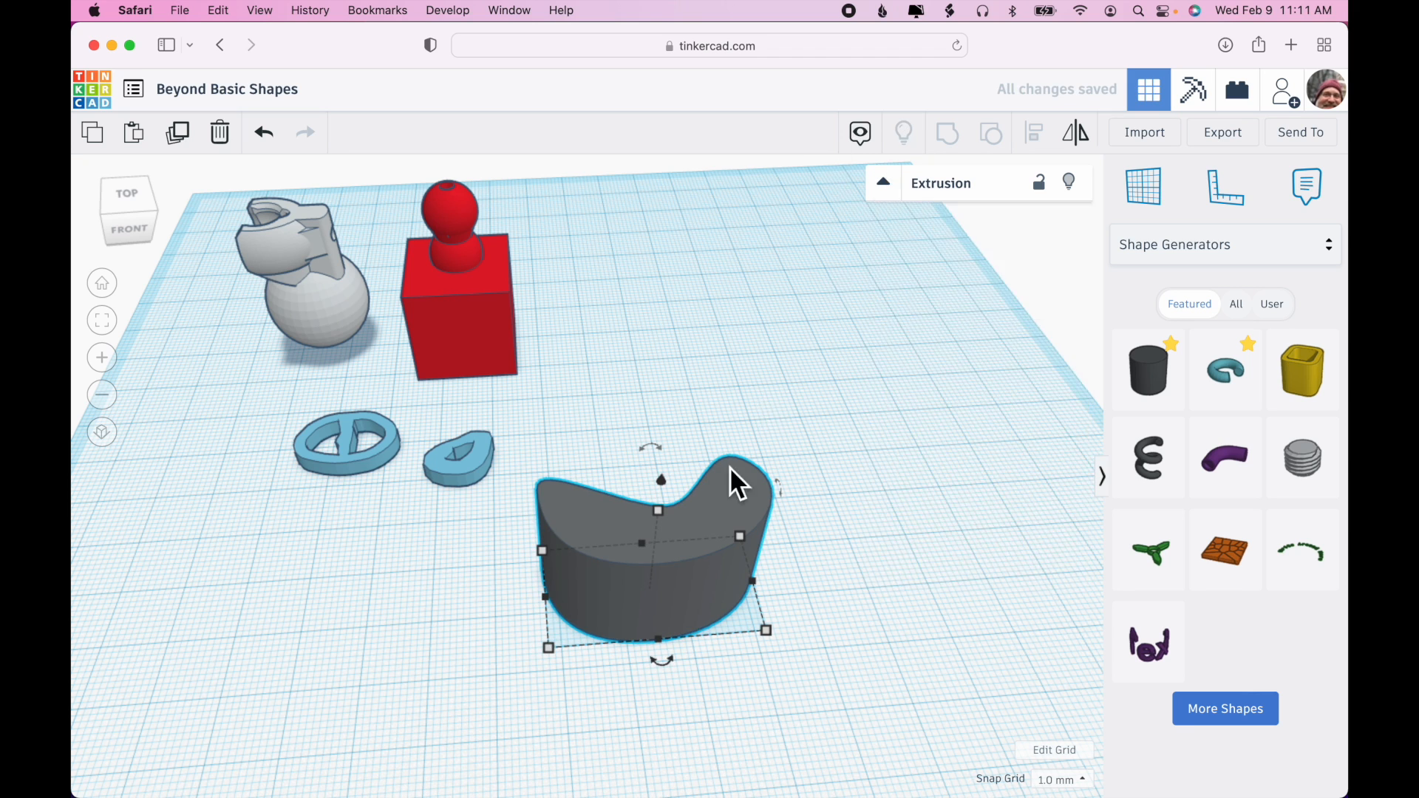
Flatten the crescent extrusion, scale down its footprint, and move it in front of the blue scribble shapes
left_click_drag(667, 518, 663, 554)
right_click_drag(847, 525, 847, 482)
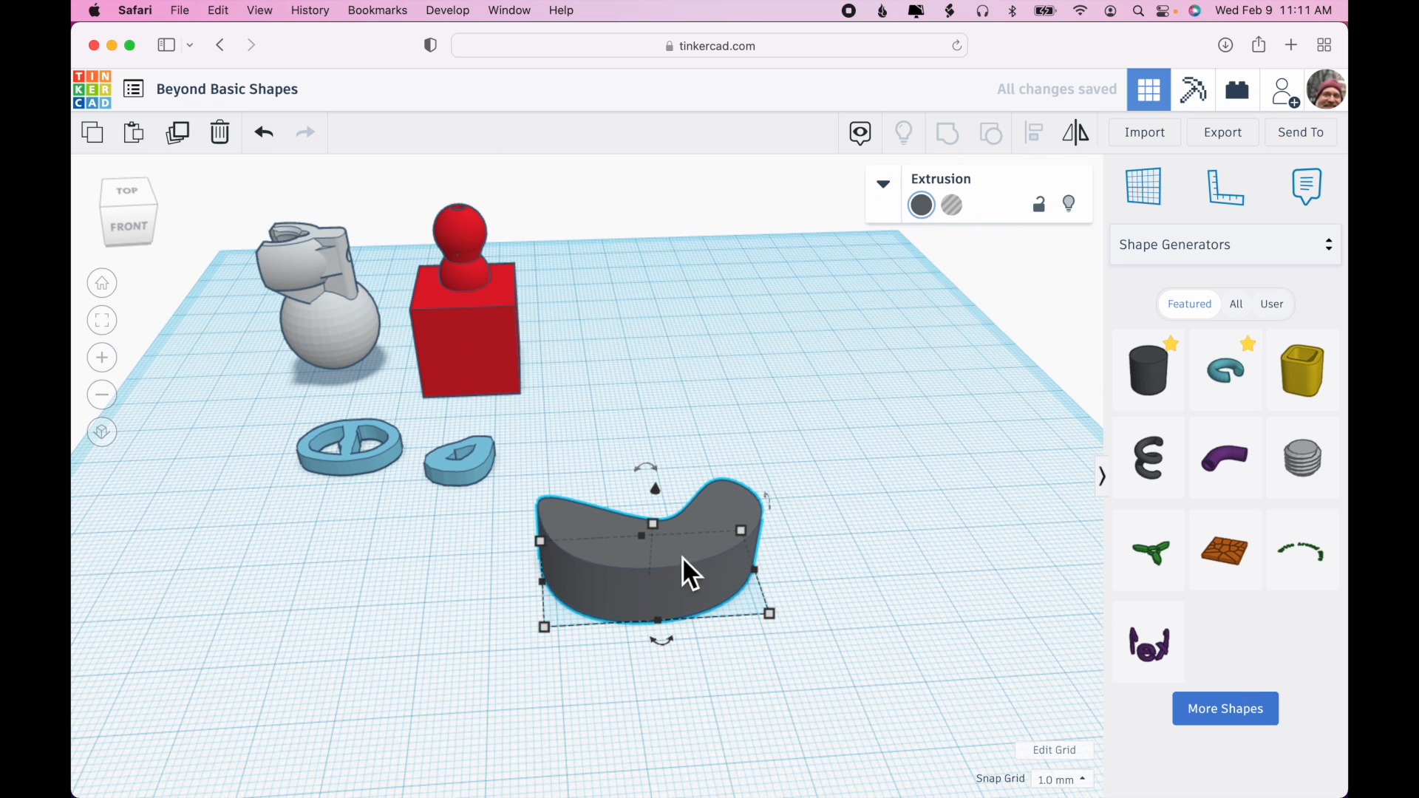
left_click_drag(654, 544, 659, 540)
left_click_drag(769, 614, 751, 589)
right_click_drag(880, 563, 845, 599)
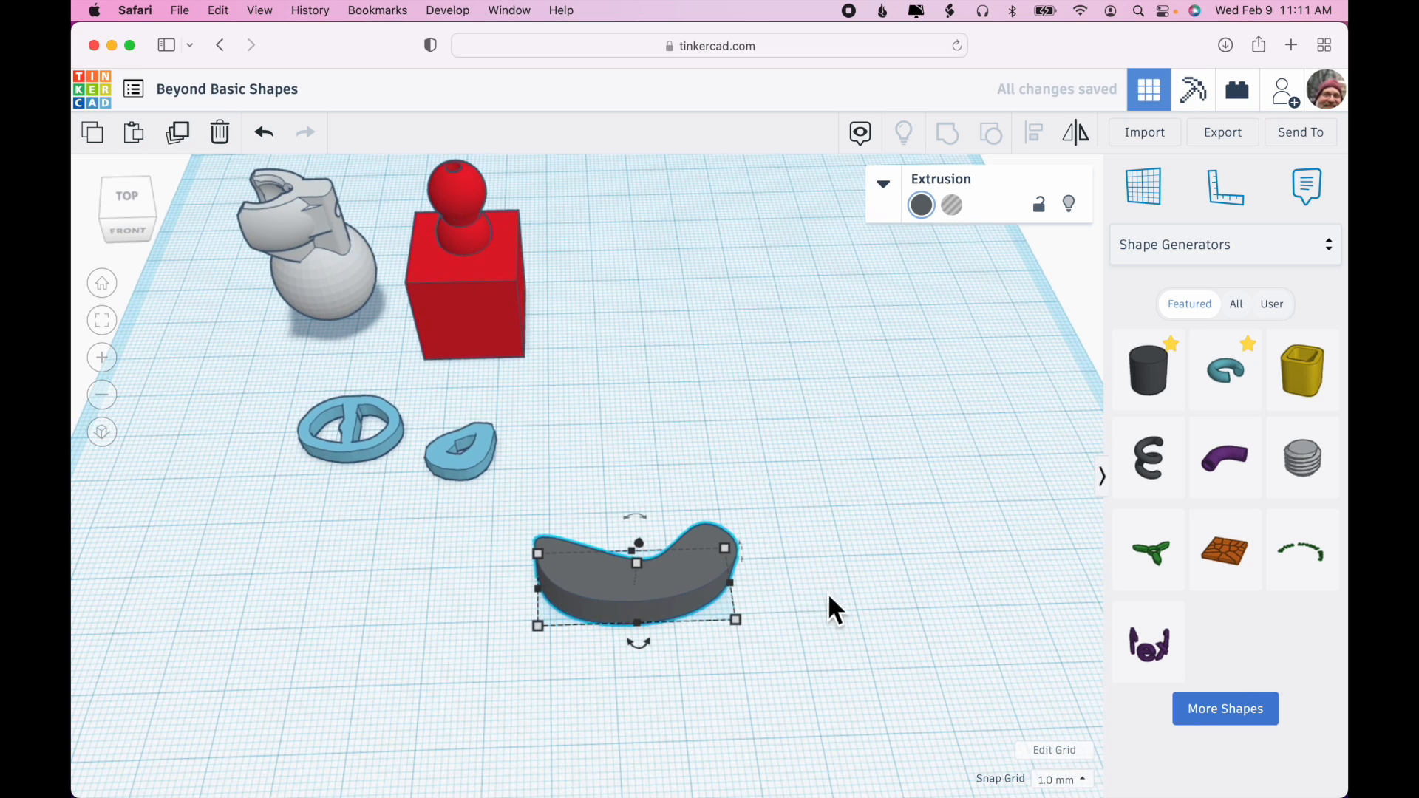
left_click_drag(708, 576, 378, 558)
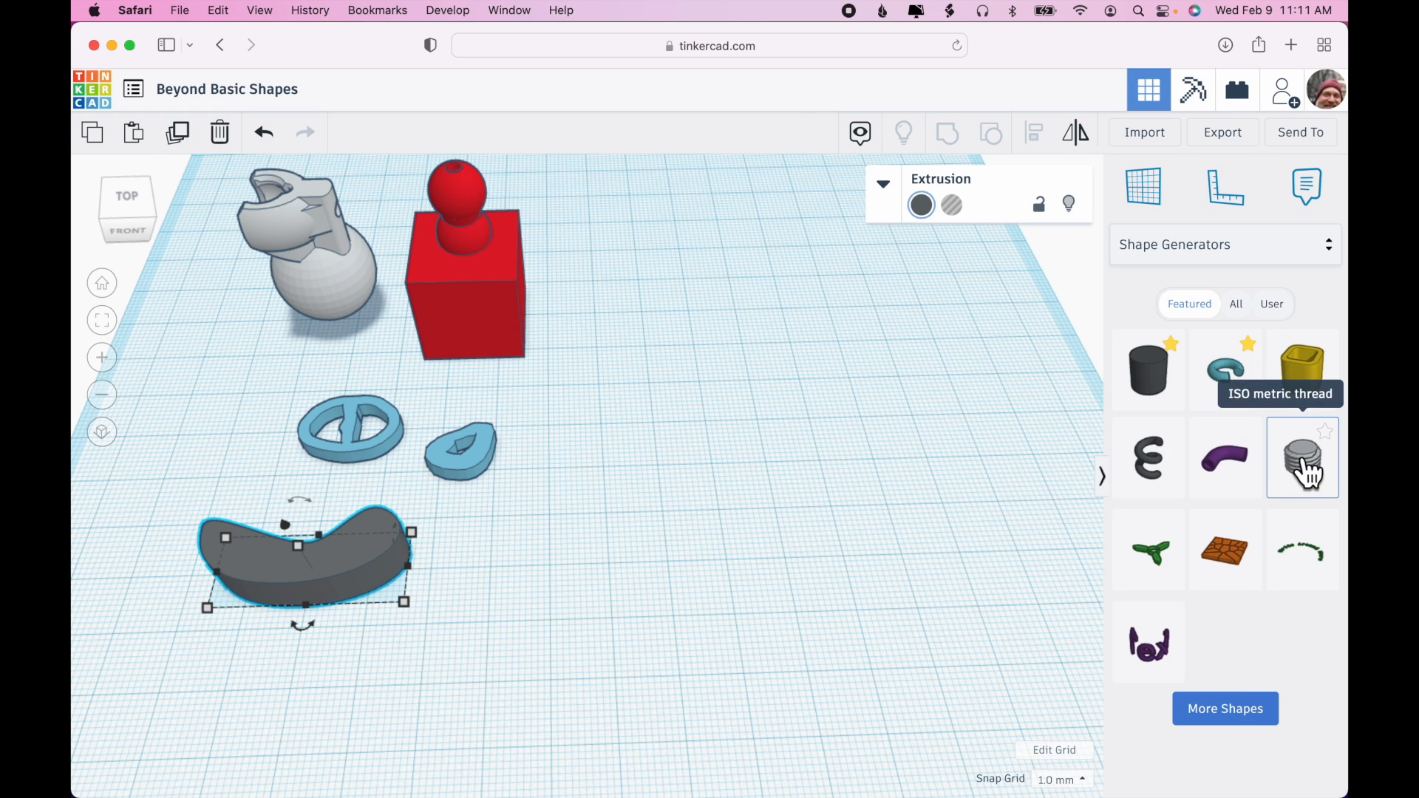
Place an ISO metric thread on the workplane beside the red model and expand its settings
left_click_drag(1308, 473, 617, 353)
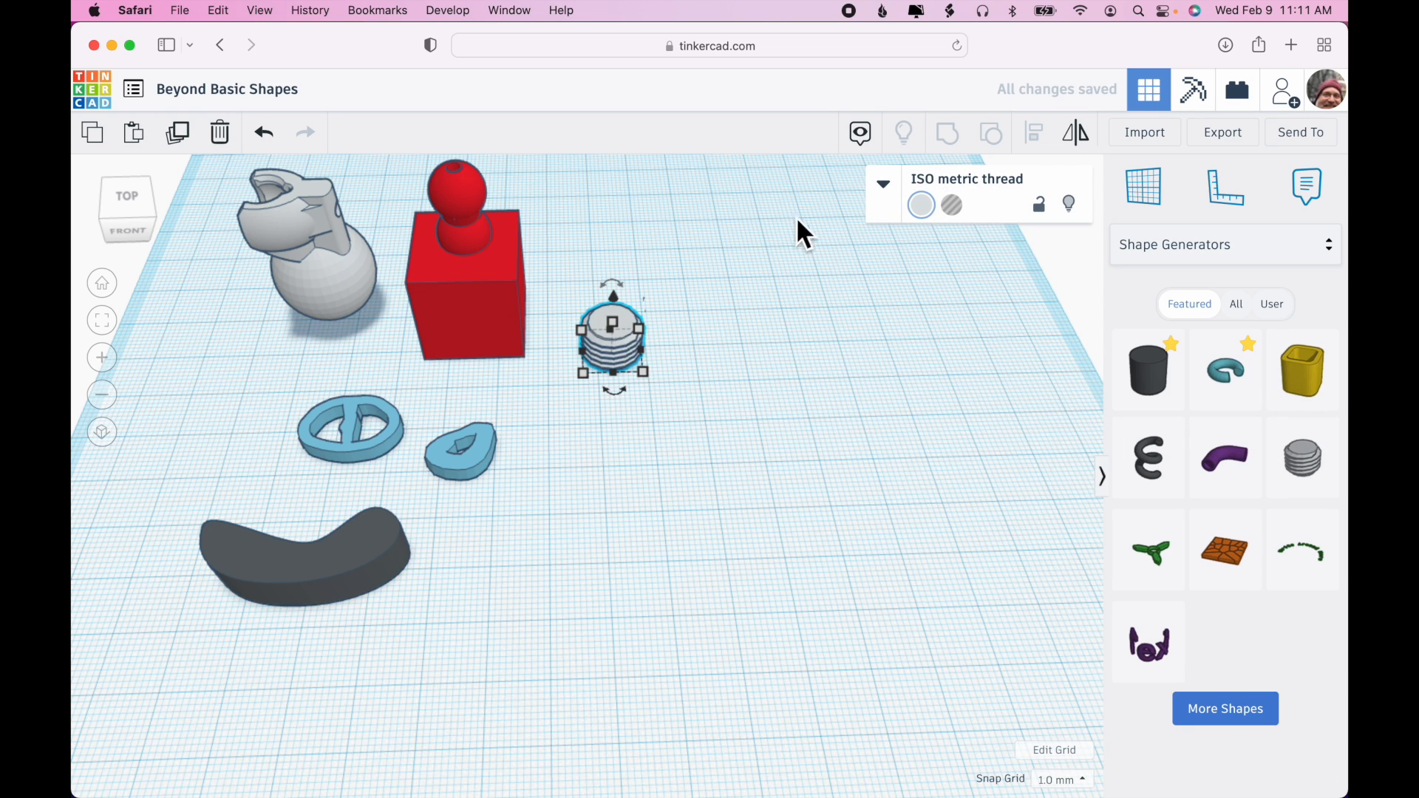
left_click(886, 185)
right_click_drag(765, 536, 747, 510)
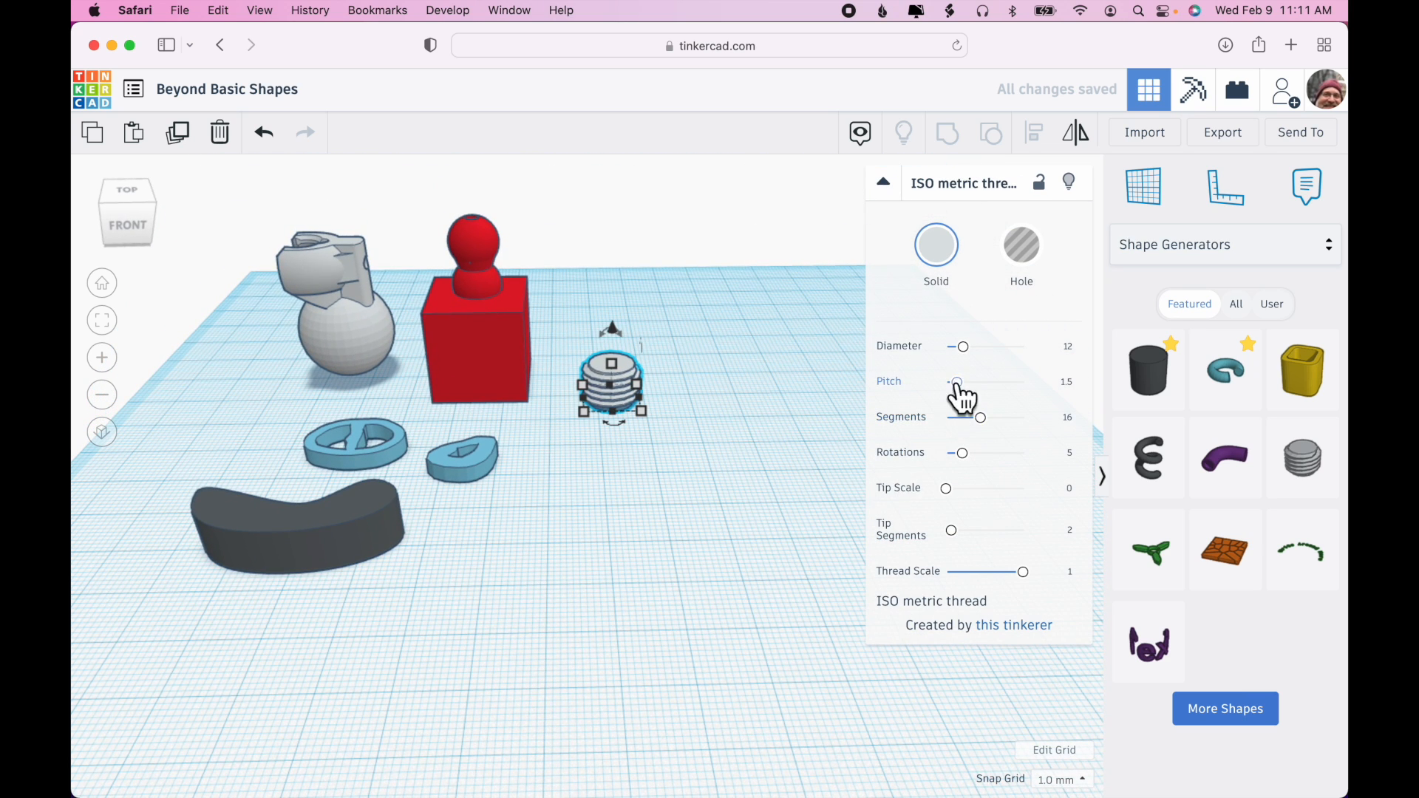
Set the thread's diameter to 24.94, pitch to 6.53, segments to 30 and rotations to 6
left_click_drag(964, 349, 1003, 398)
right_click_drag(690, 498, 683, 462)
left_click_drag(982, 420, 1015, 419)
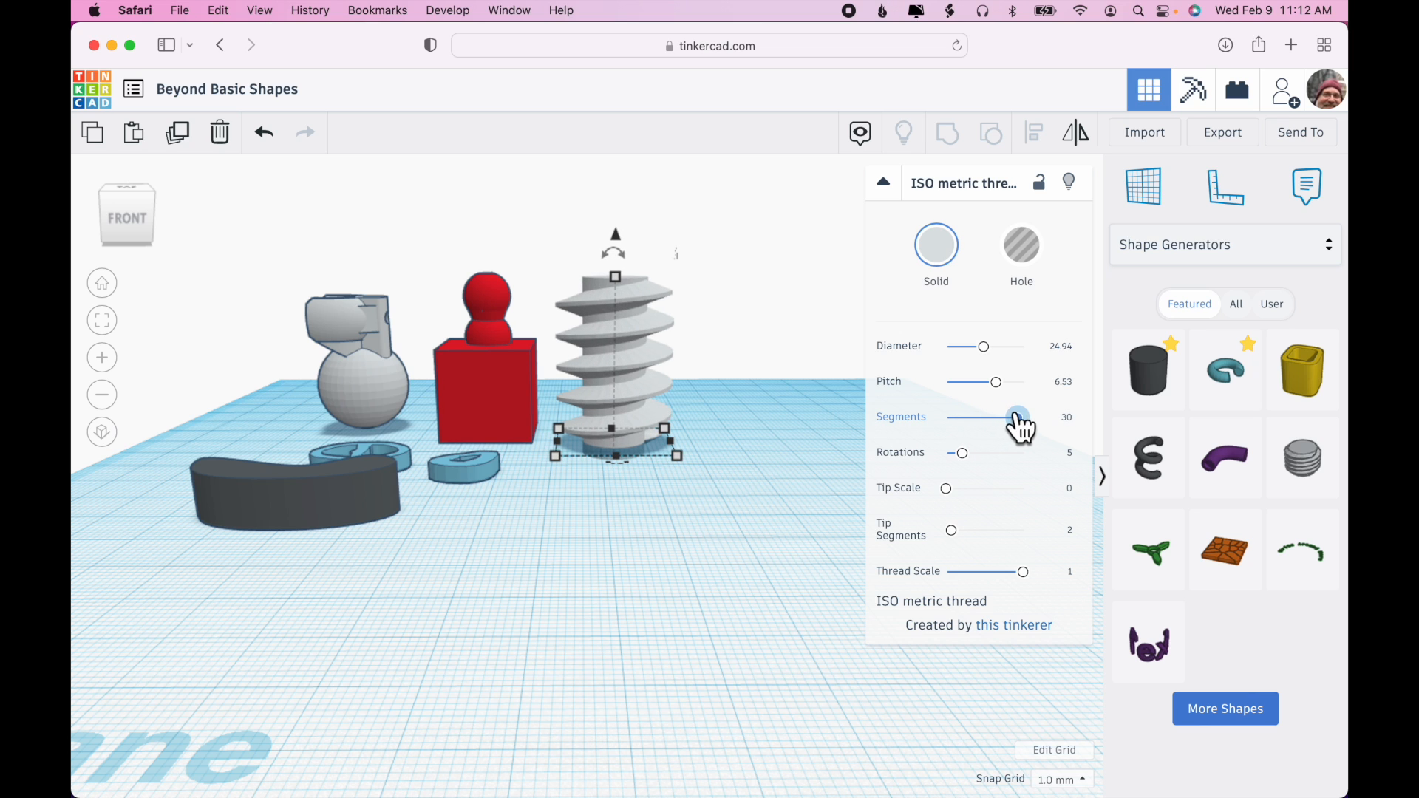
left_click_drag(963, 454, 966, 469)
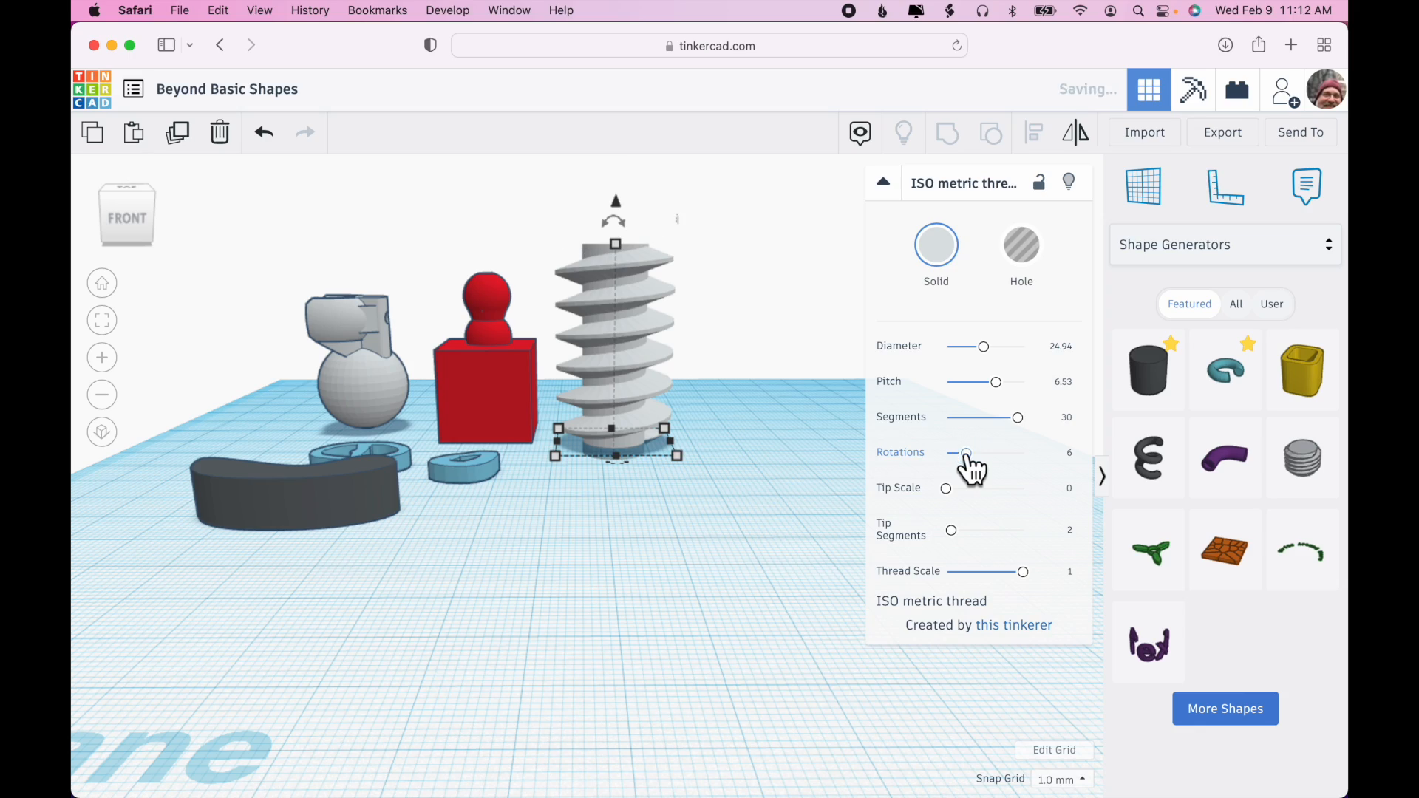
Set the thread's tip scale to 0.1 and its tip segments to 5
scroll(738, 541, "up", 2)
right_click_drag(740, 547, 718, 526)
scroll(721, 425, "up", 5)
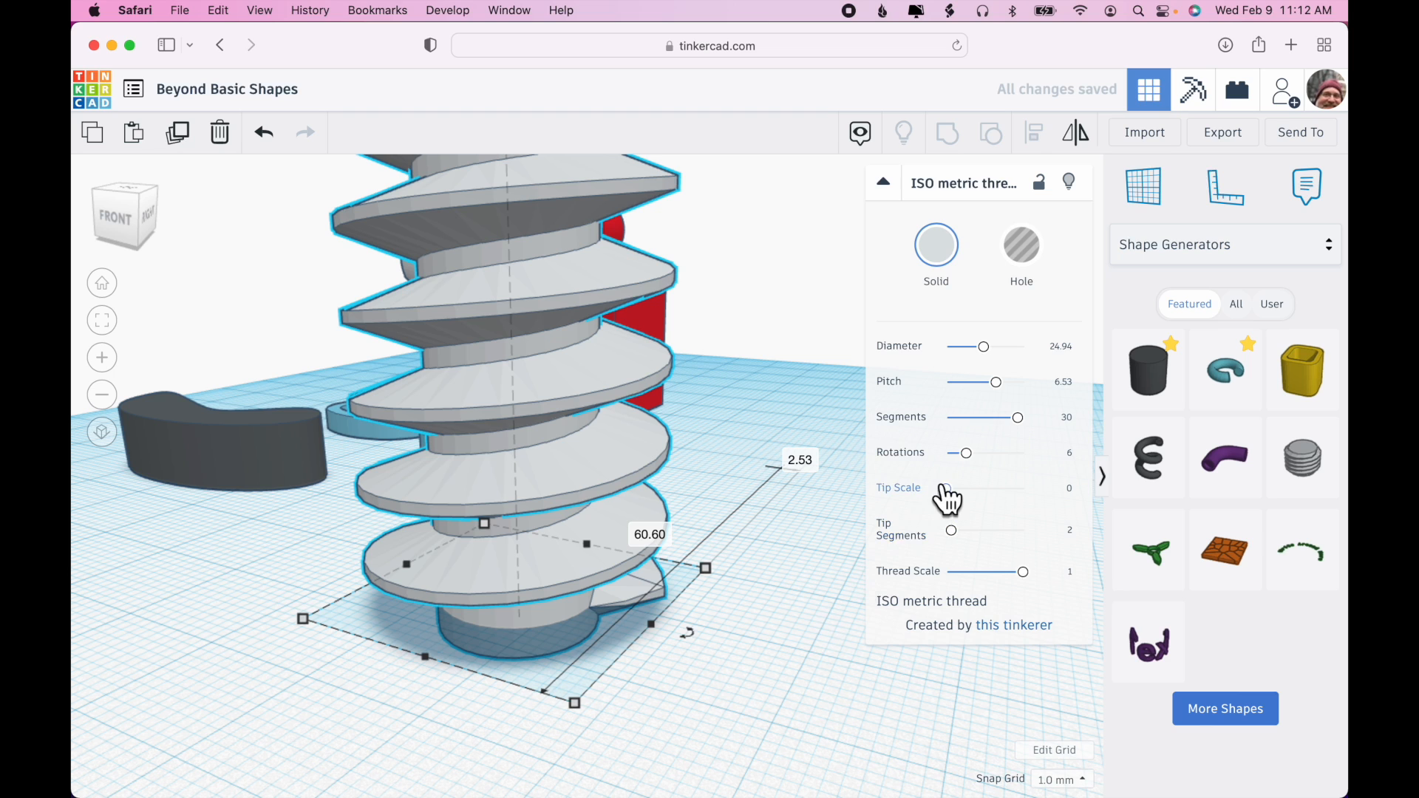
mouse_move(948, 500)
left_mouse_down()
mouse_move(1028, 502)
mouse_move(965, 502)
left_mouse_up()
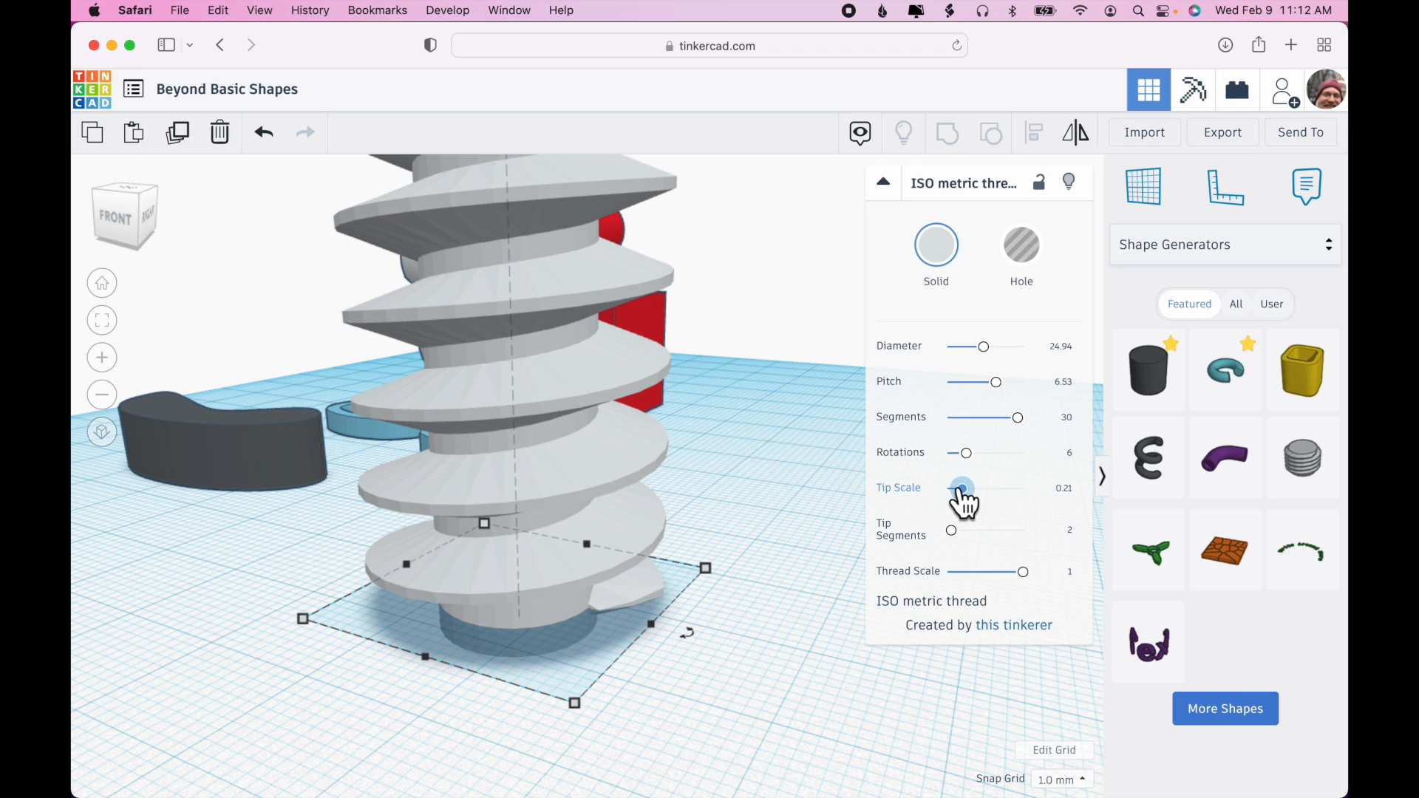
mouse_move(953, 533)
left_mouse_down()
mouse_move(979, 530)
mouse_move(957, 530)
left_mouse_up()
right_click(871, 606)
left_click(752, 666)
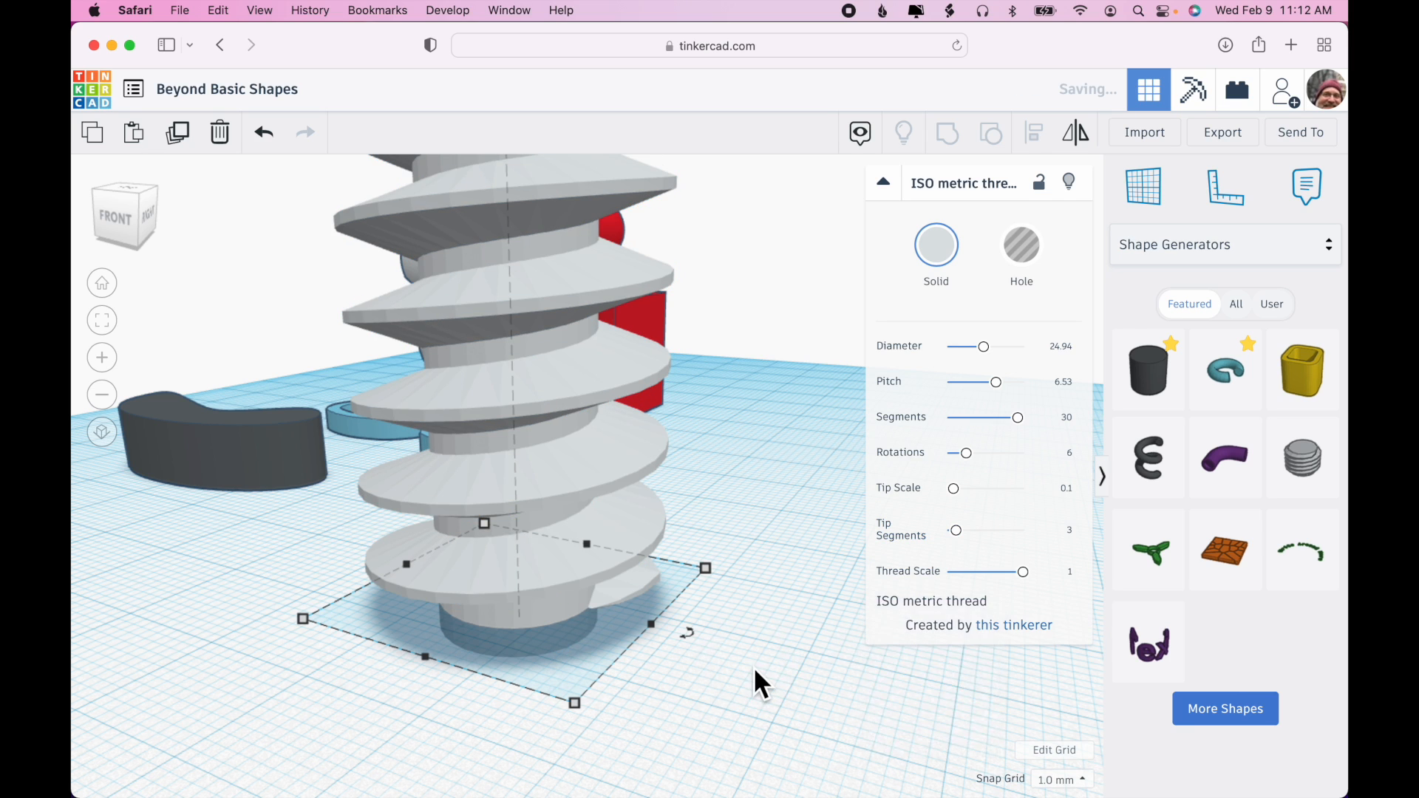
right_click_drag(752, 667, 863, 598)
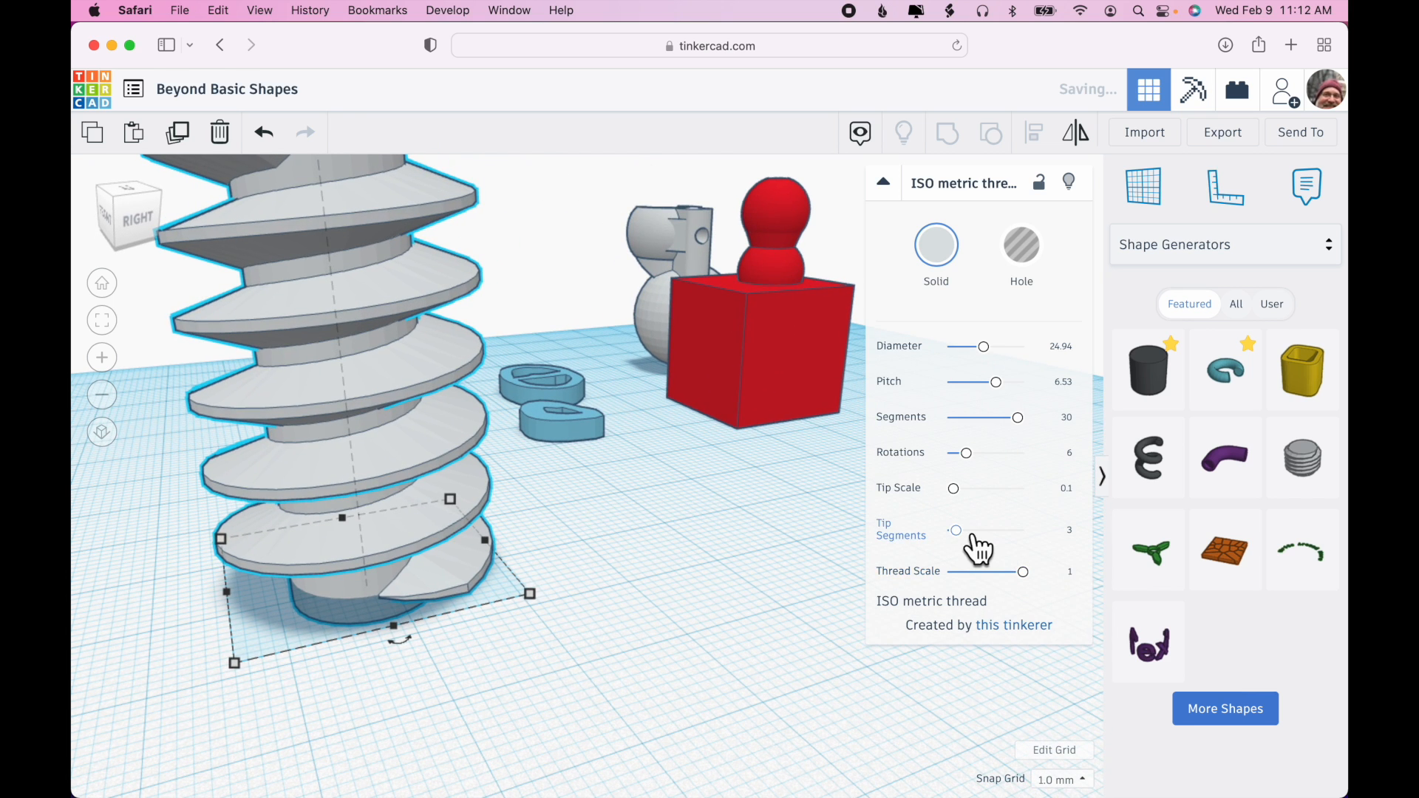
mouse_move(959, 531)
left_mouse_down()
mouse_move(981, 530)
mouse_move(949, 530)
mouse_move(967, 531)
left_mouse_up()
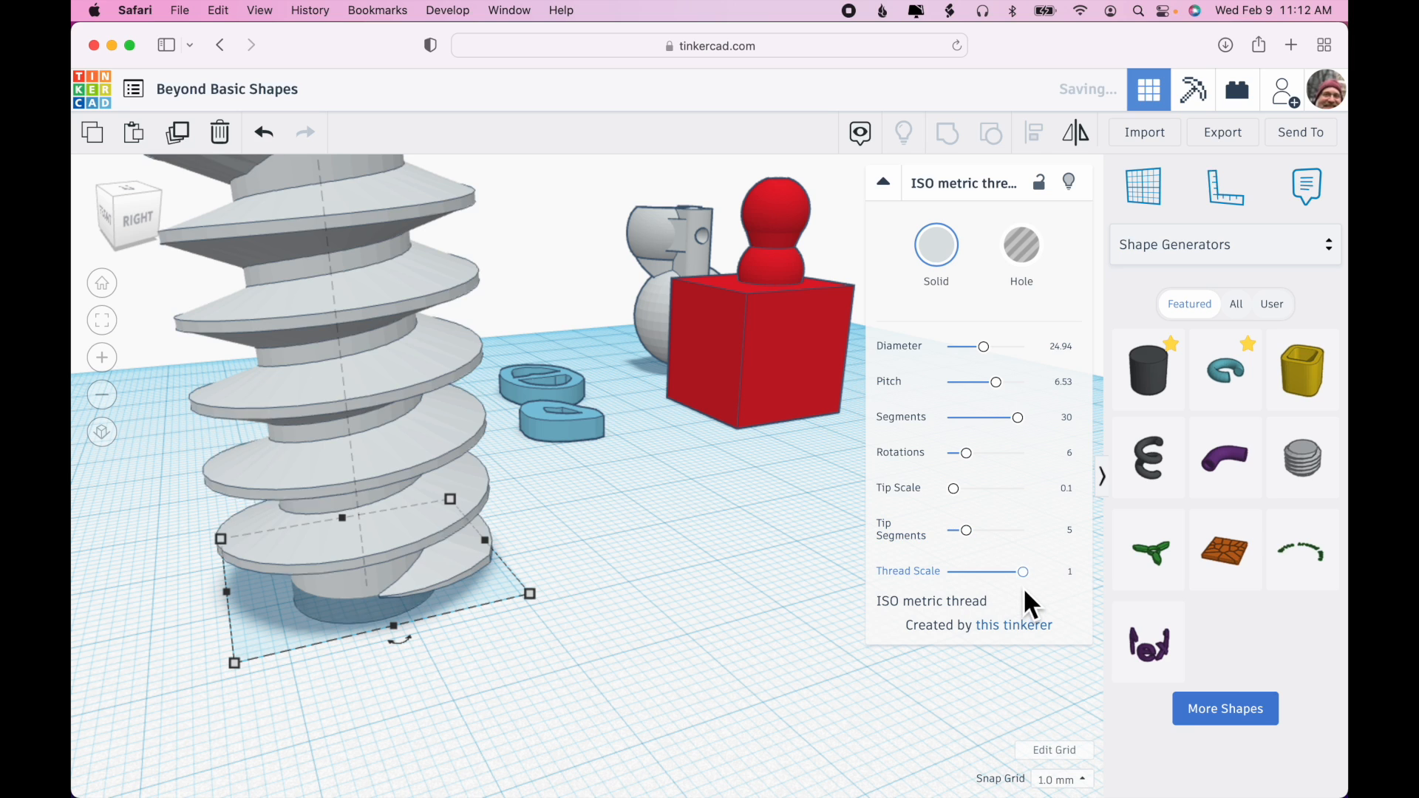
Try a thread scale of 0.86 on the ISO metric thread and return it to 1
left_click_drag(1023, 572, 1012, 572)
right_click_drag(711, 708, 733, 675)
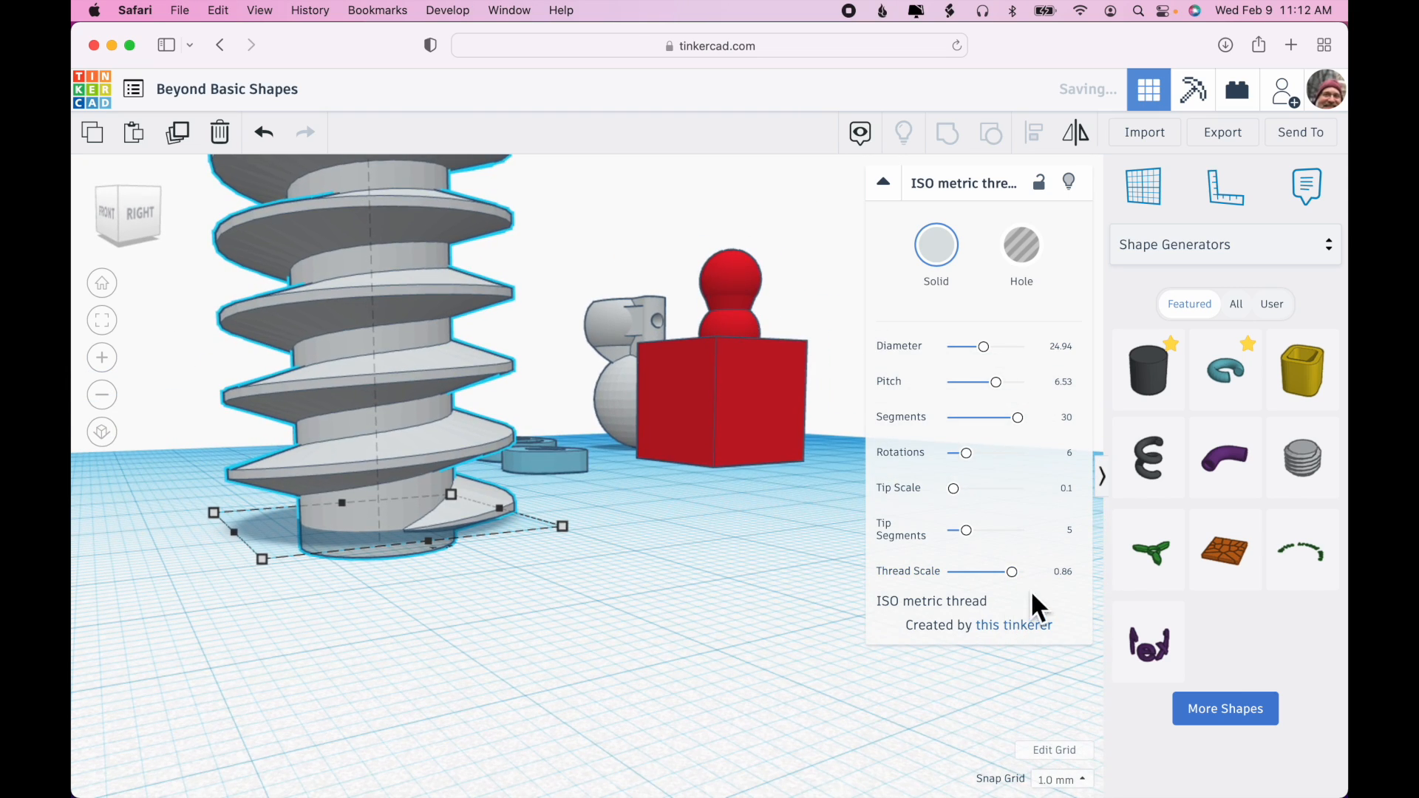
left_click_drag(1012, 572, 1067, 571)
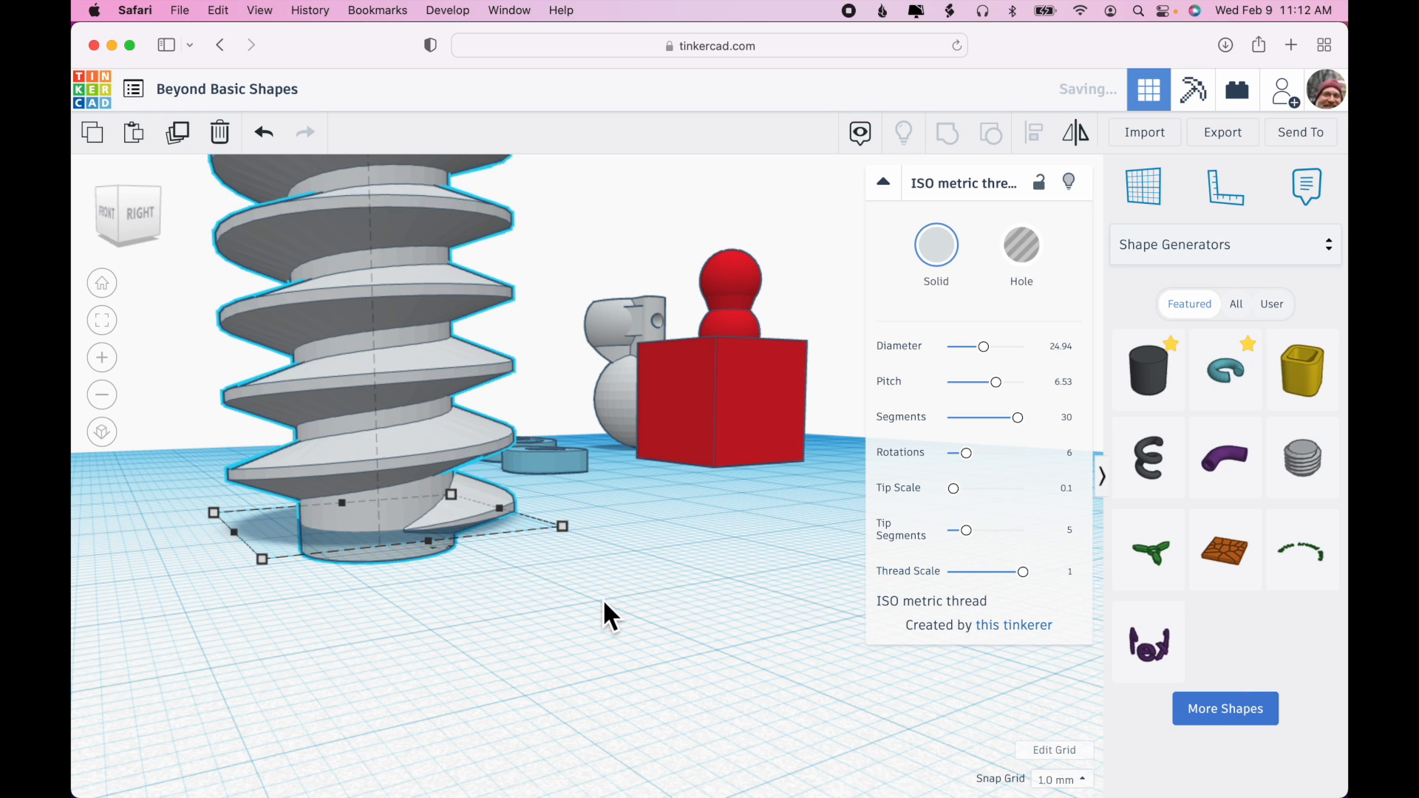
Examine the thread's ridges and both tapered ends from close up and from a distance
scroll(603, 601, "down", 5)
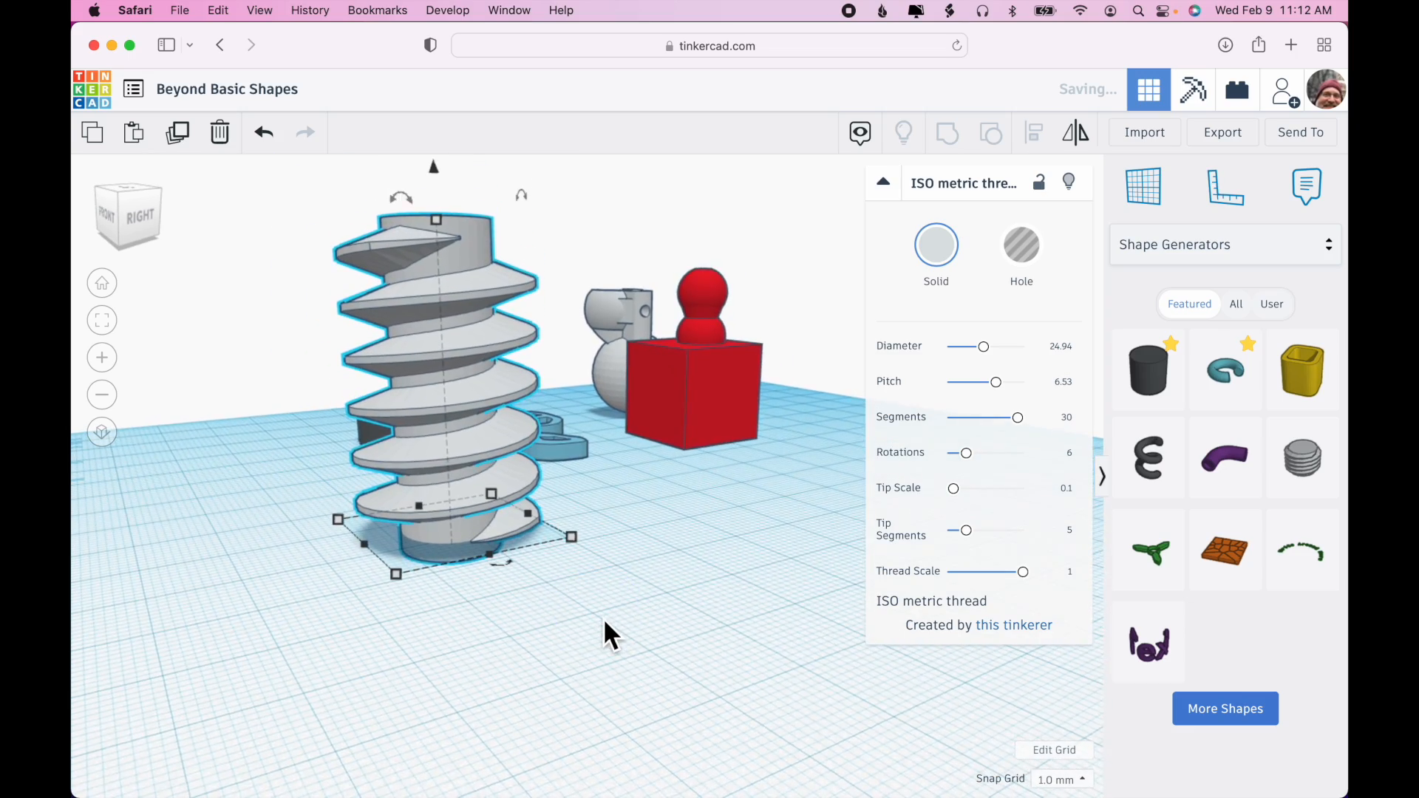
scroll(603, 618, "up", 5)
right_click_drag(603, 618, 541, 391)
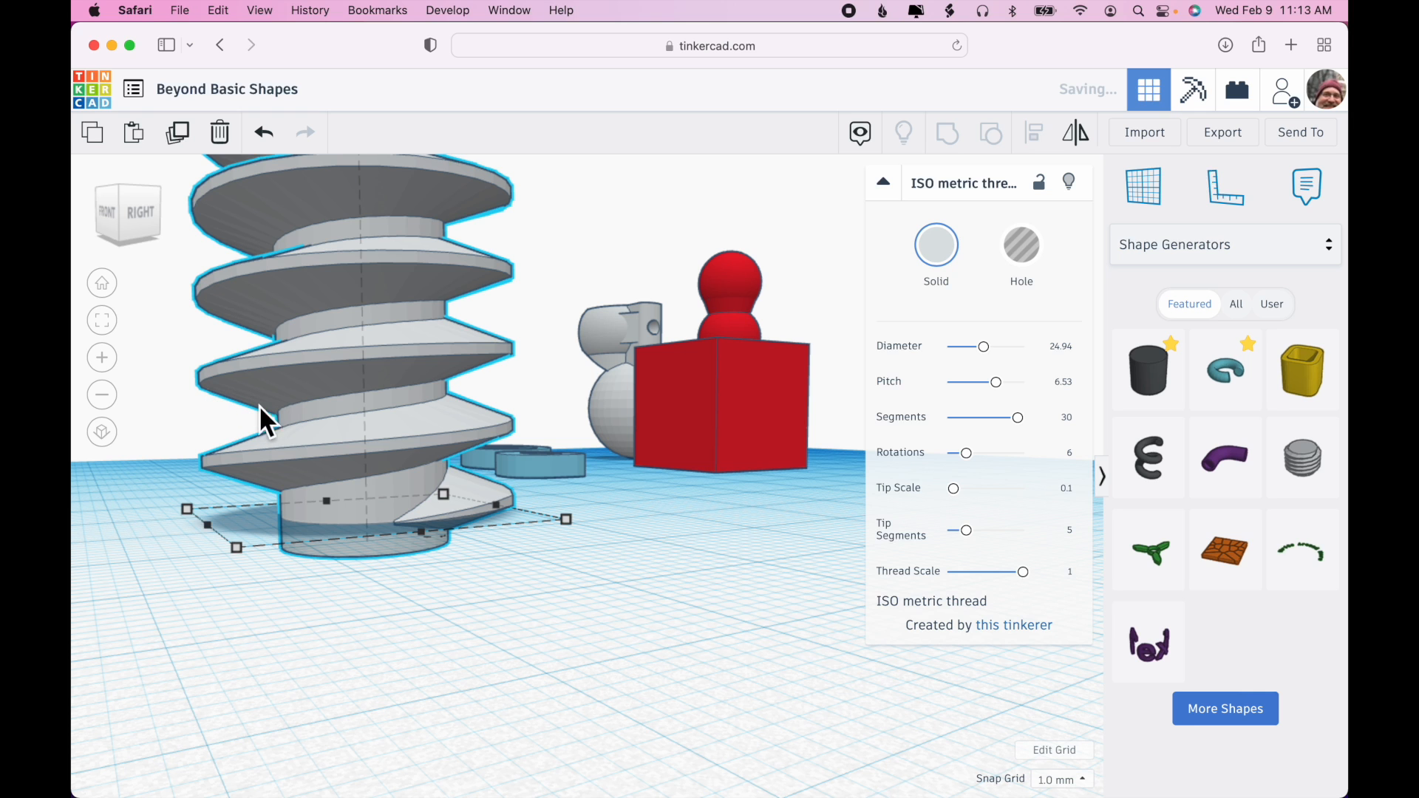
scroll(589, 645, "down", 3)
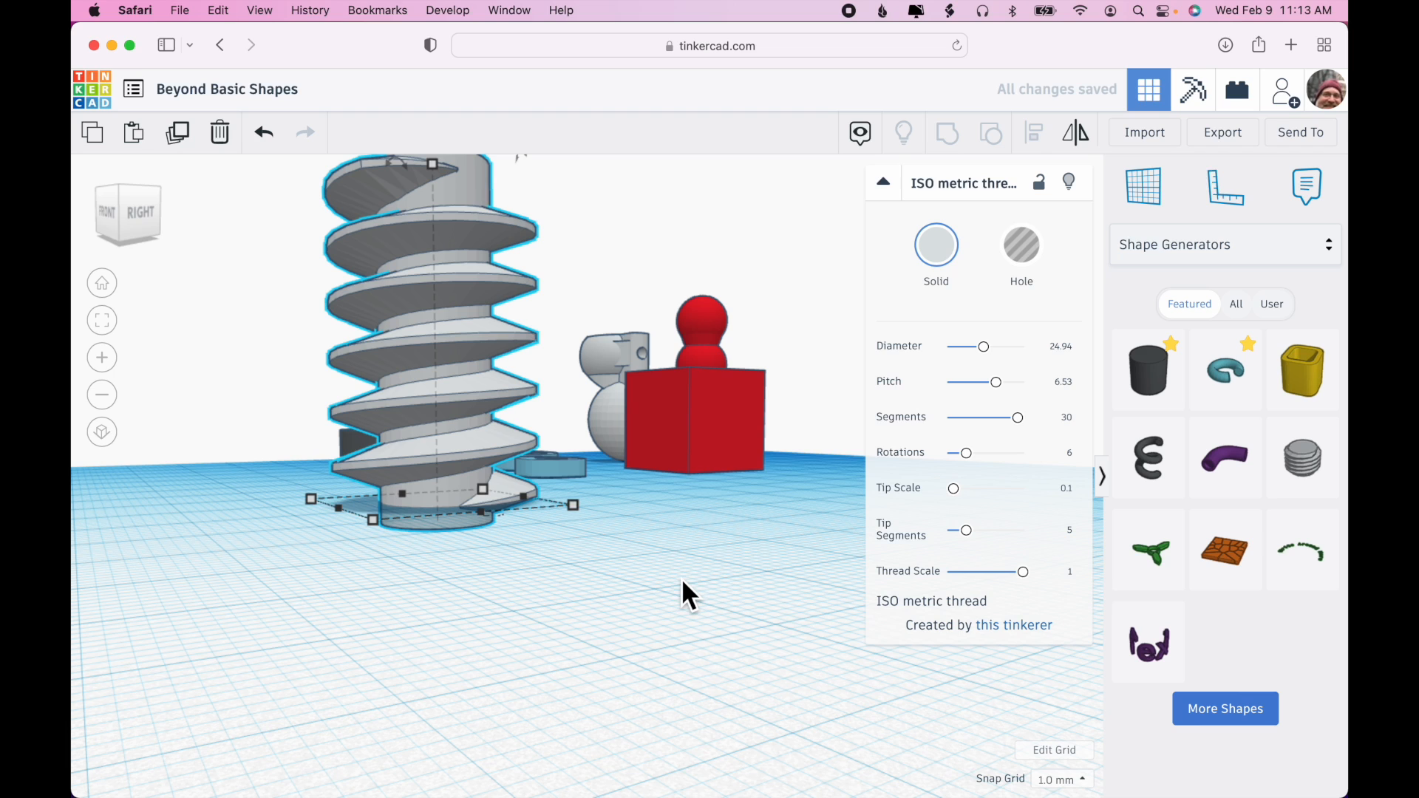
right_click_drag(708, 563, 721, 582)
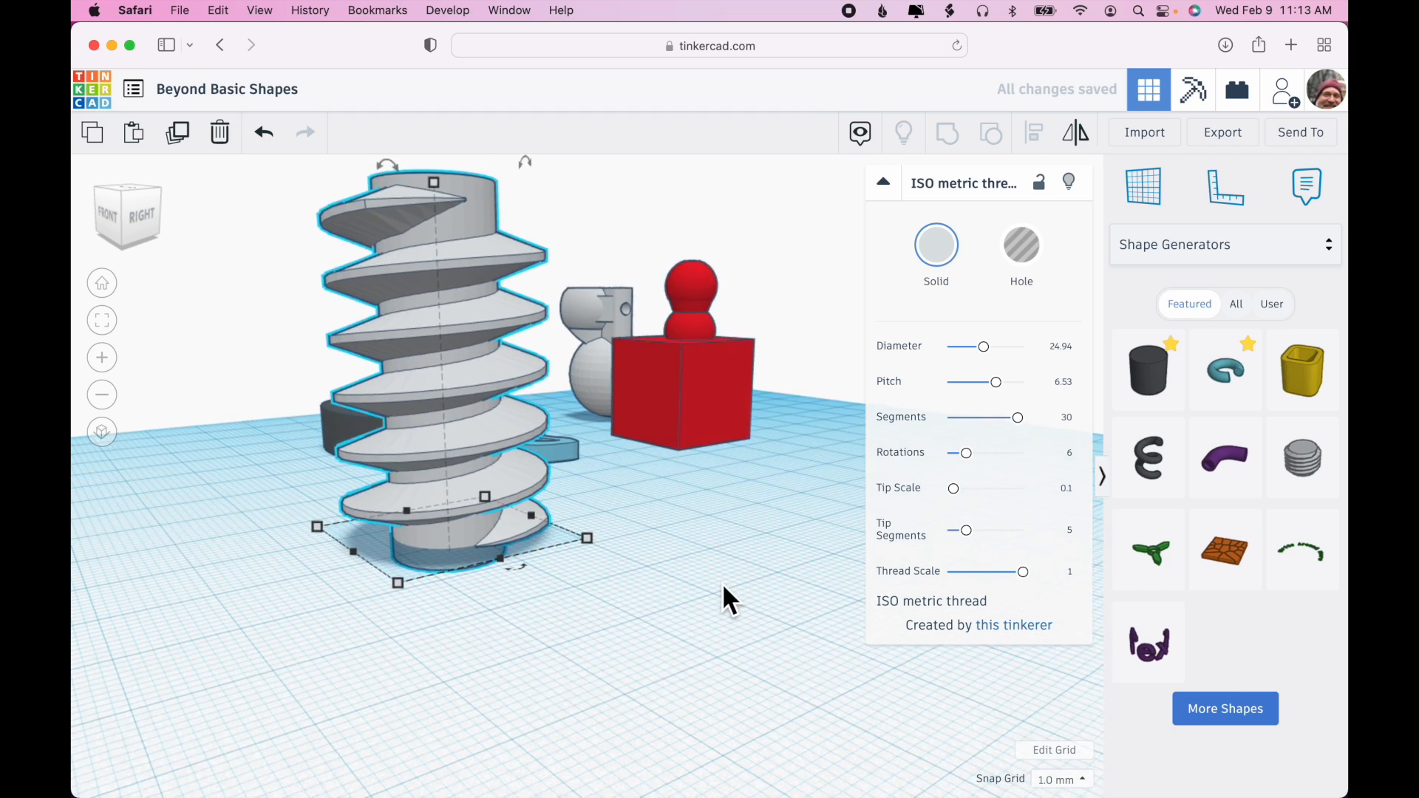
scroll(721, 583, "down", 3)
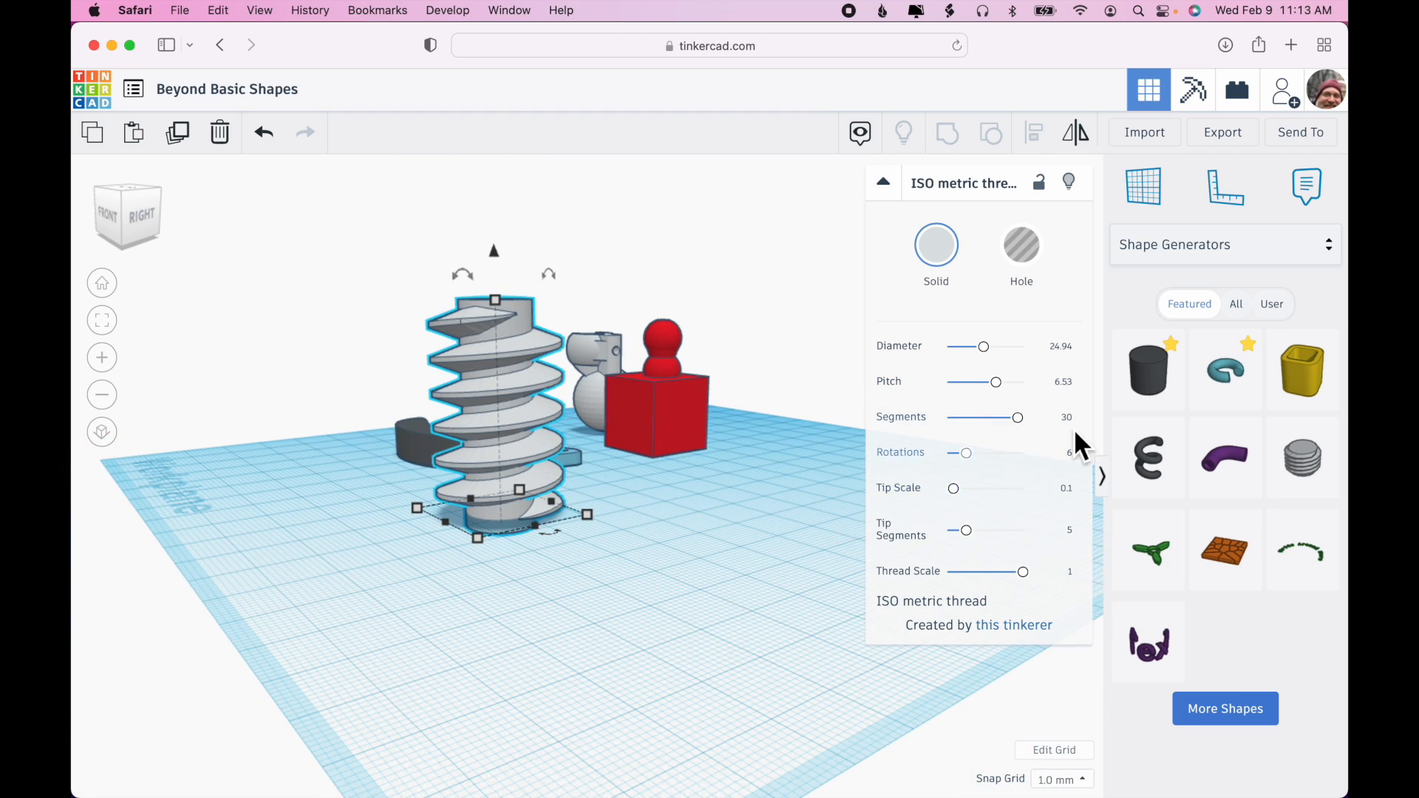
scroll(726, 574, "down", 4)
right_click_drag(537, 619, 564, 688)
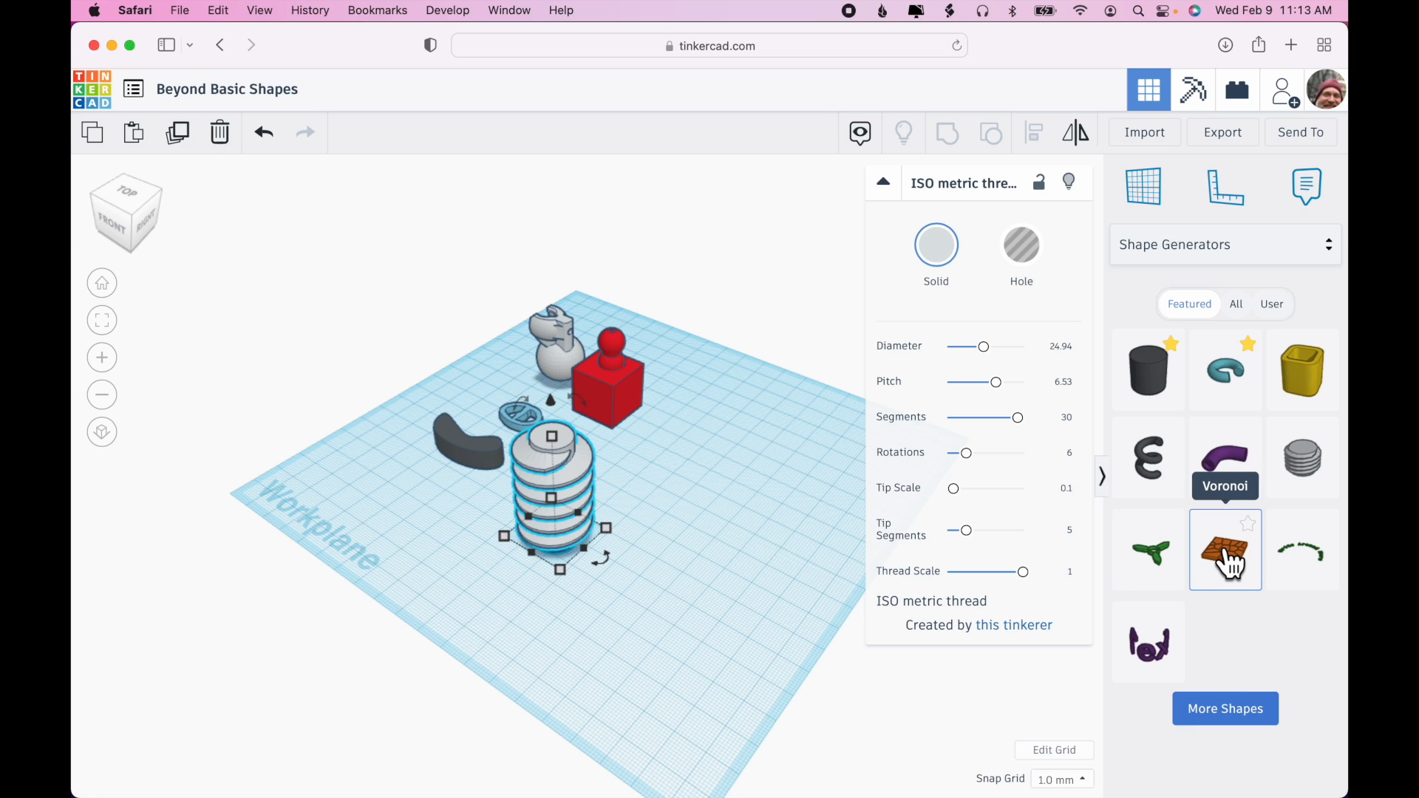
Place a Voronoi shape generator on the empty area of the workplane in front of the thread
left_click_drag(1229, 556, 655, 618)
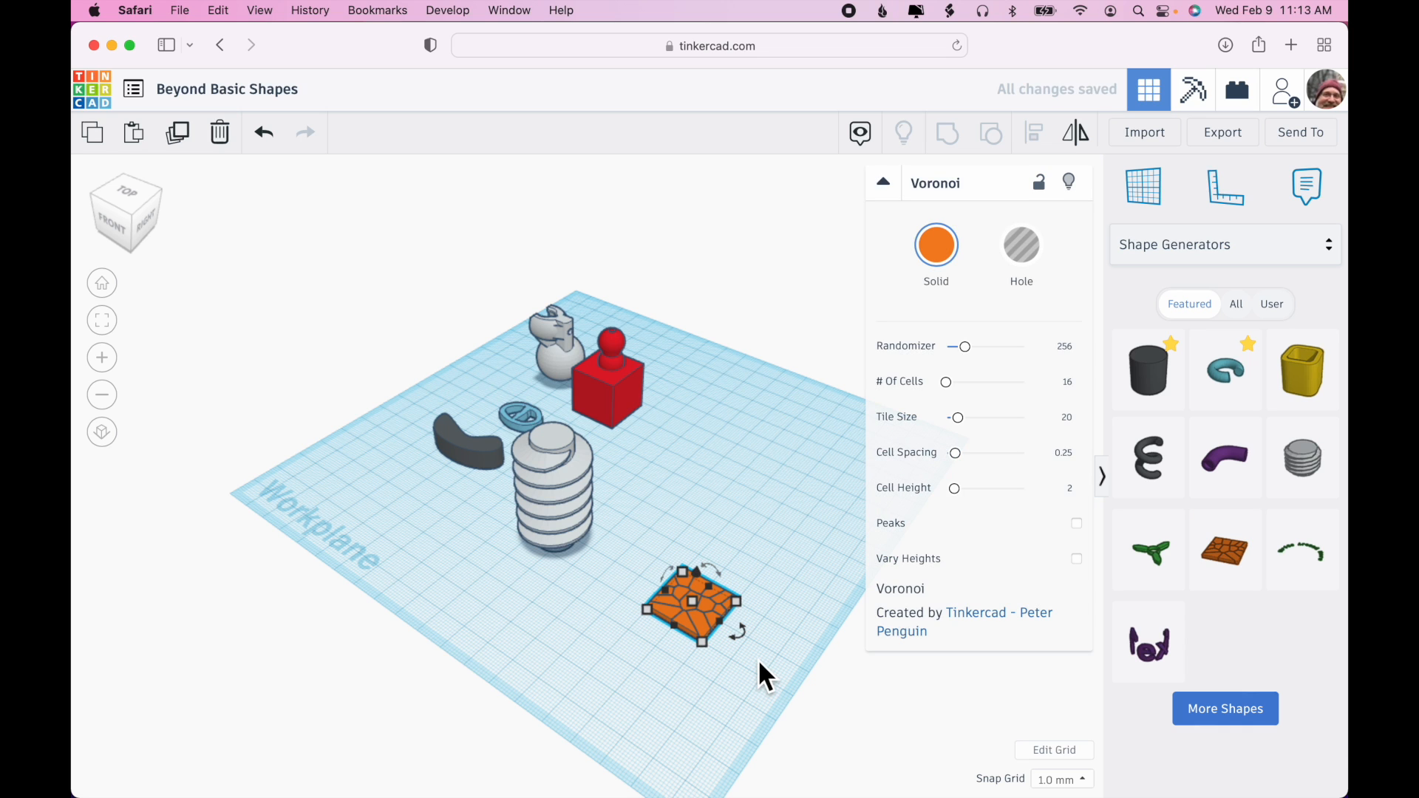
right_click_drag(742, 694, 641, 712)
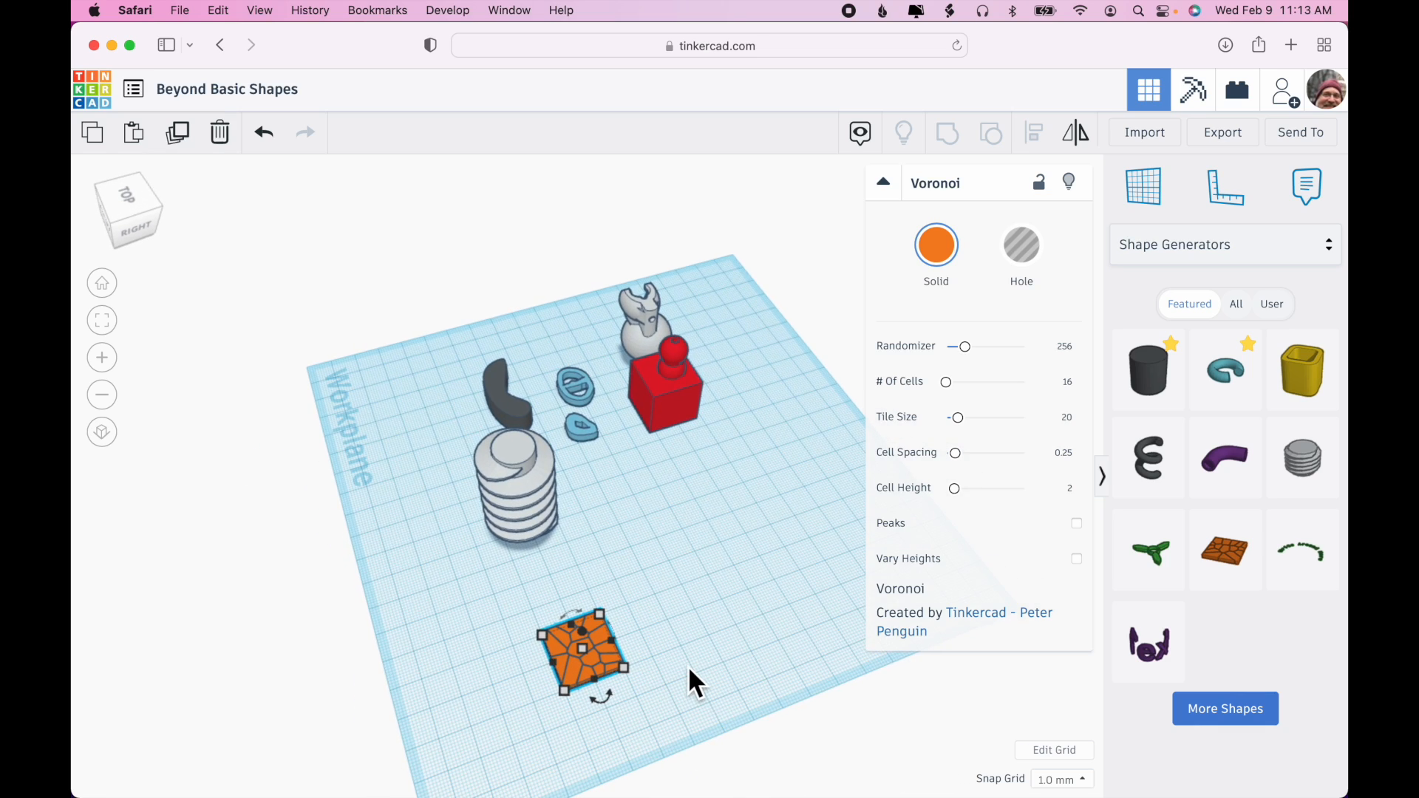
key("f")
mouse_move(830, 667)
right_mouse_down()
mouse_move(821, 758)
mouse_move(836, 700)
mouse_move(843, 742)
mouse_move(845, 729)
mouse_move(832, 752)
mouse_move(844, 687)
mouse_move(816, 658)
right_mouse_up()
scroll(817, 658, "down", 8)
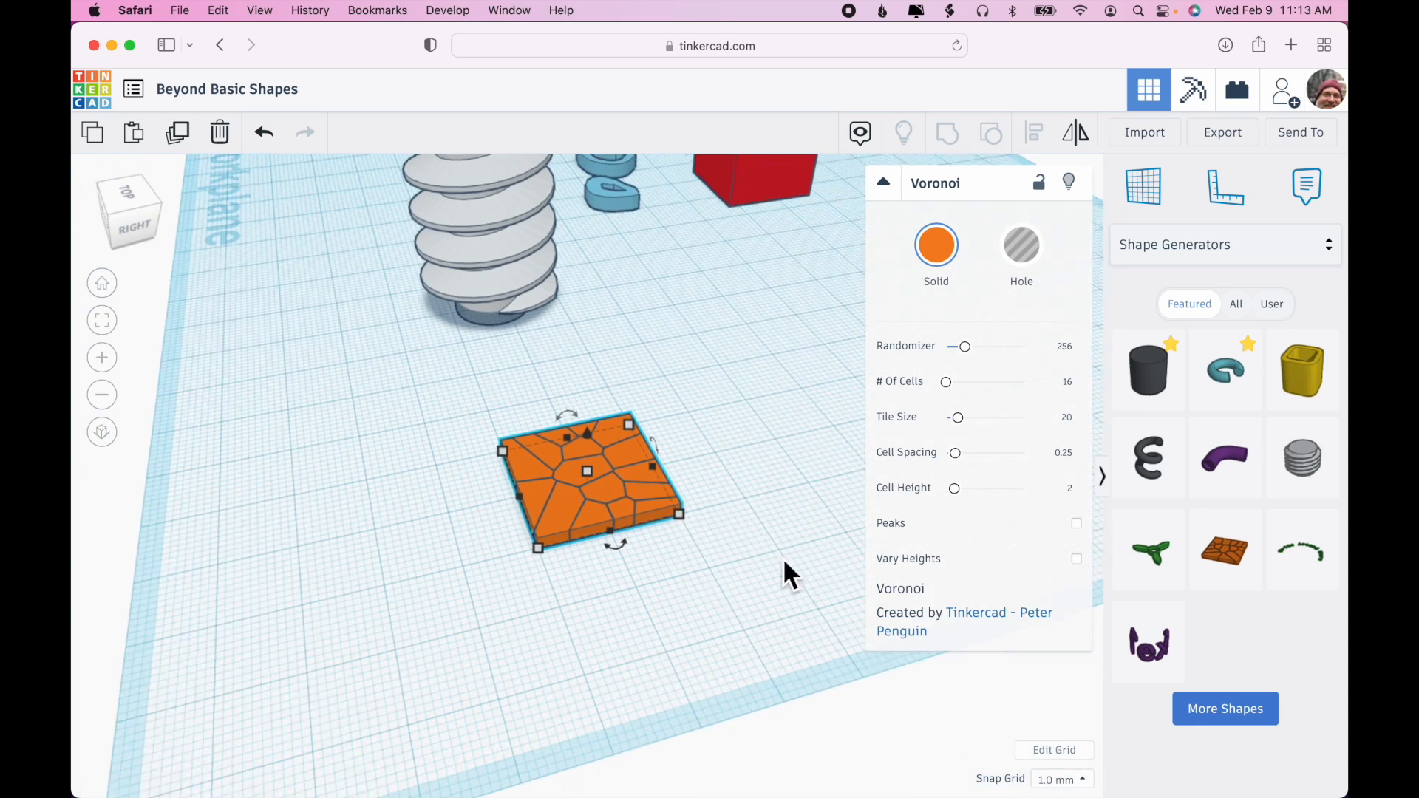
Set the Voronoi tile's height to 20 mm and deselect it
left_click(590, 474)
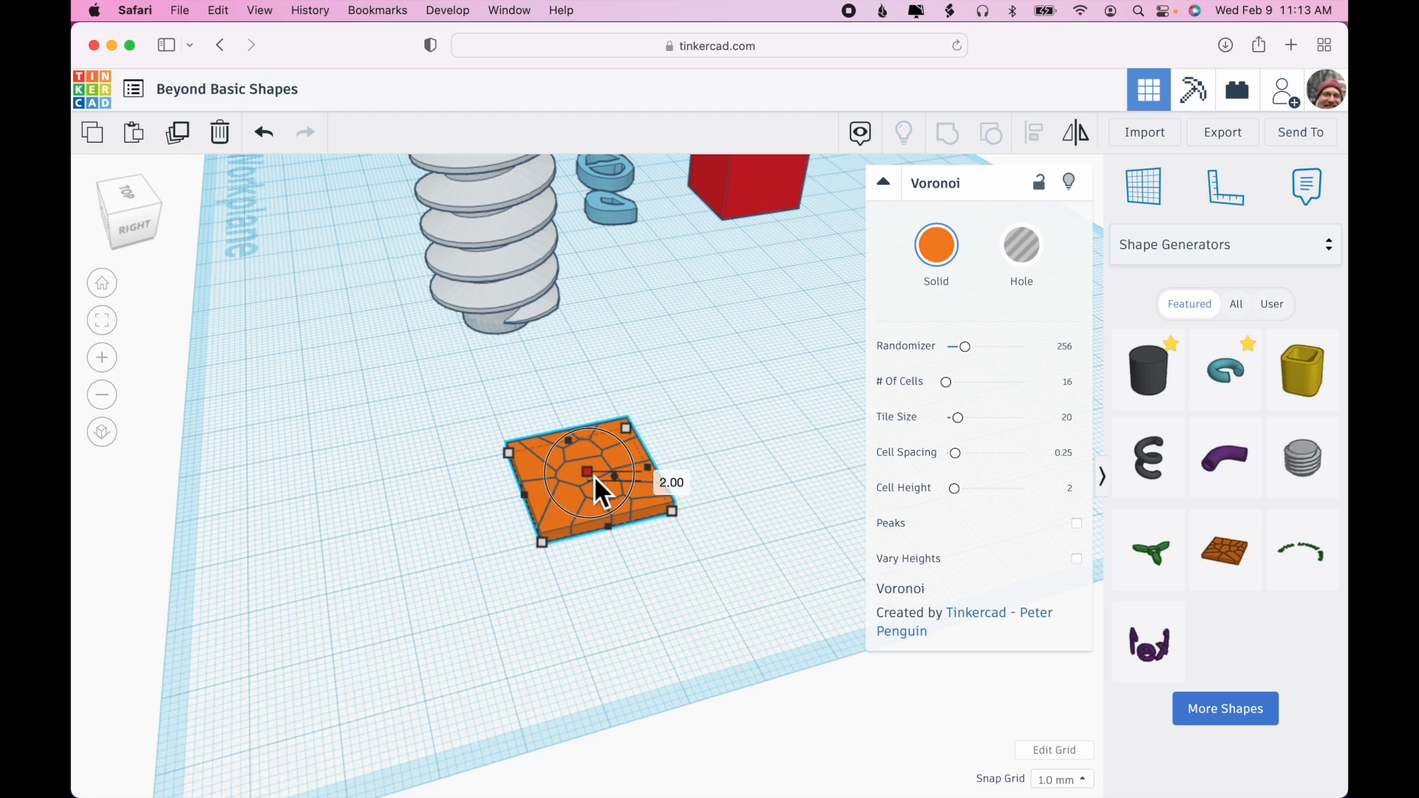
left_click(660, 478)
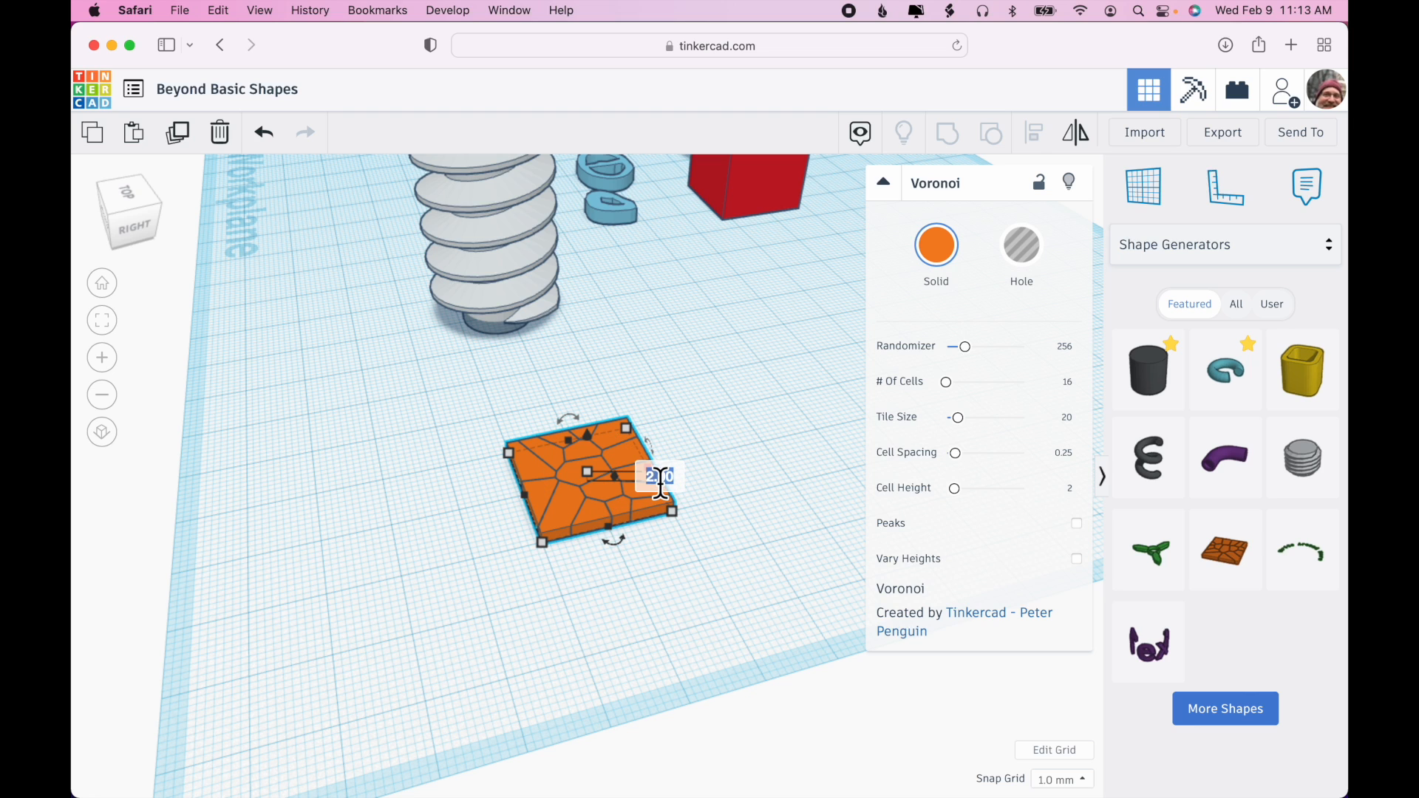
type("20")
key("Return")
left_click(740, 569)
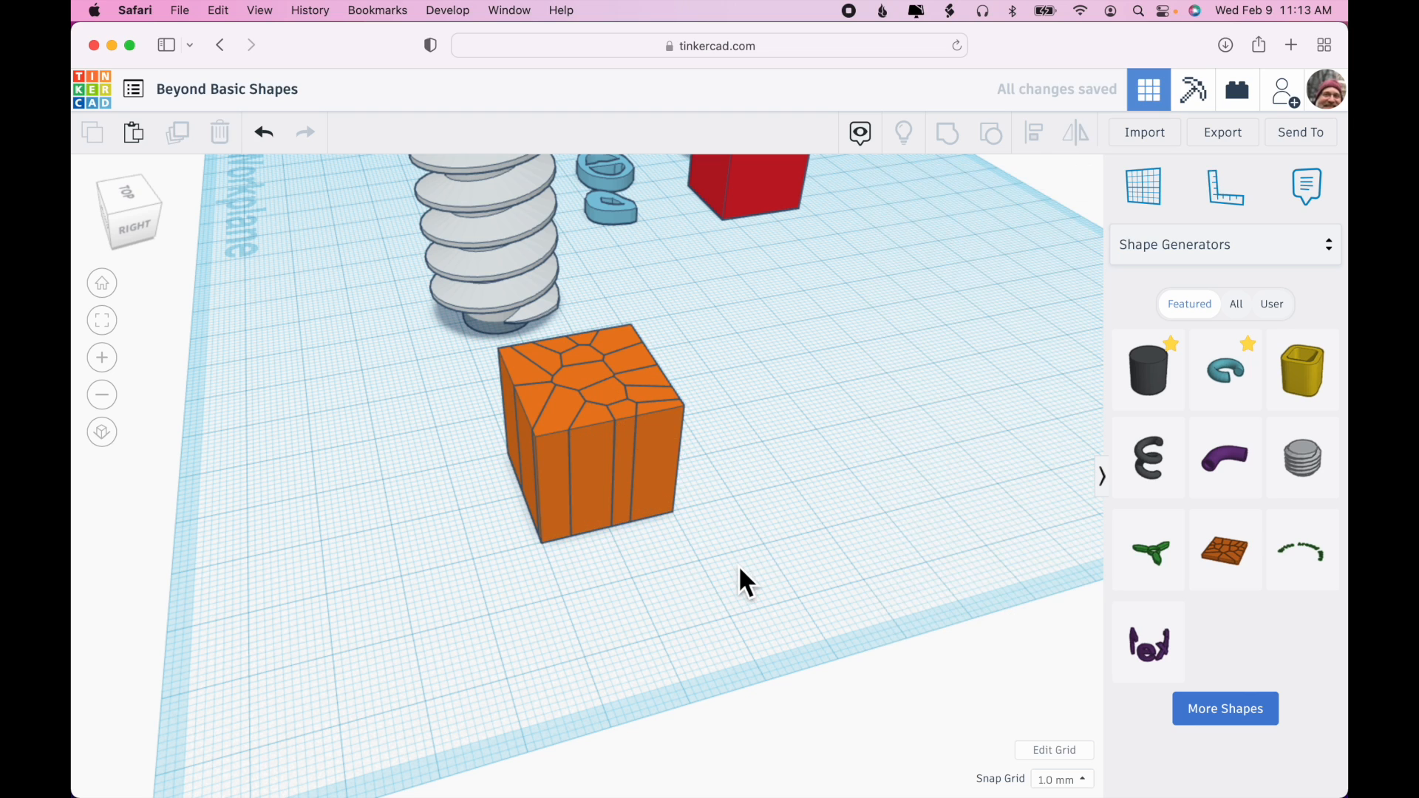
Place a box from the Basic Shapes collection beside the Voronoi block, and select the Voronoi block
left_click(1239, 251)
left_click(1233, 259)
left_click_drag(1324, 317, 777, 460)
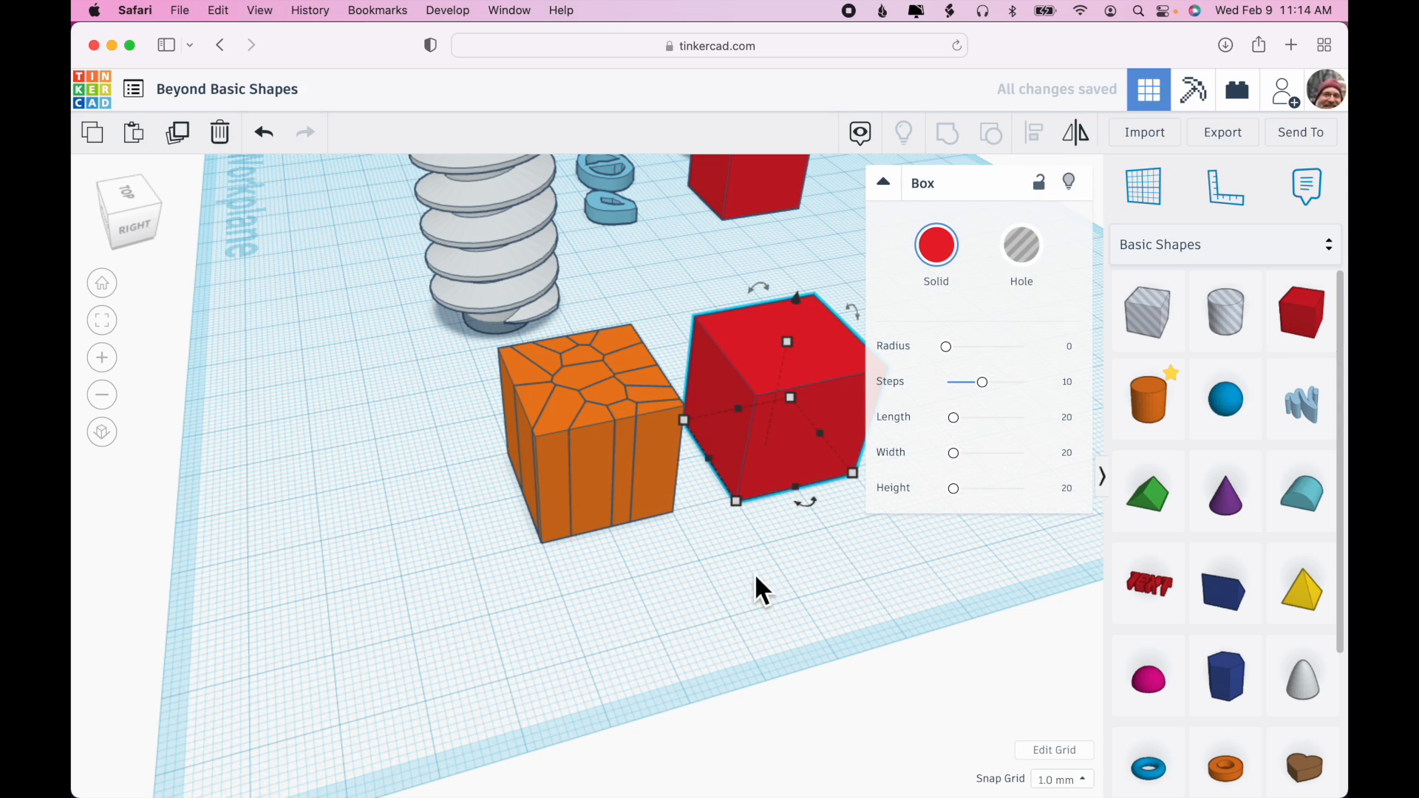
right_click_drag(743, 588, 665, 681)
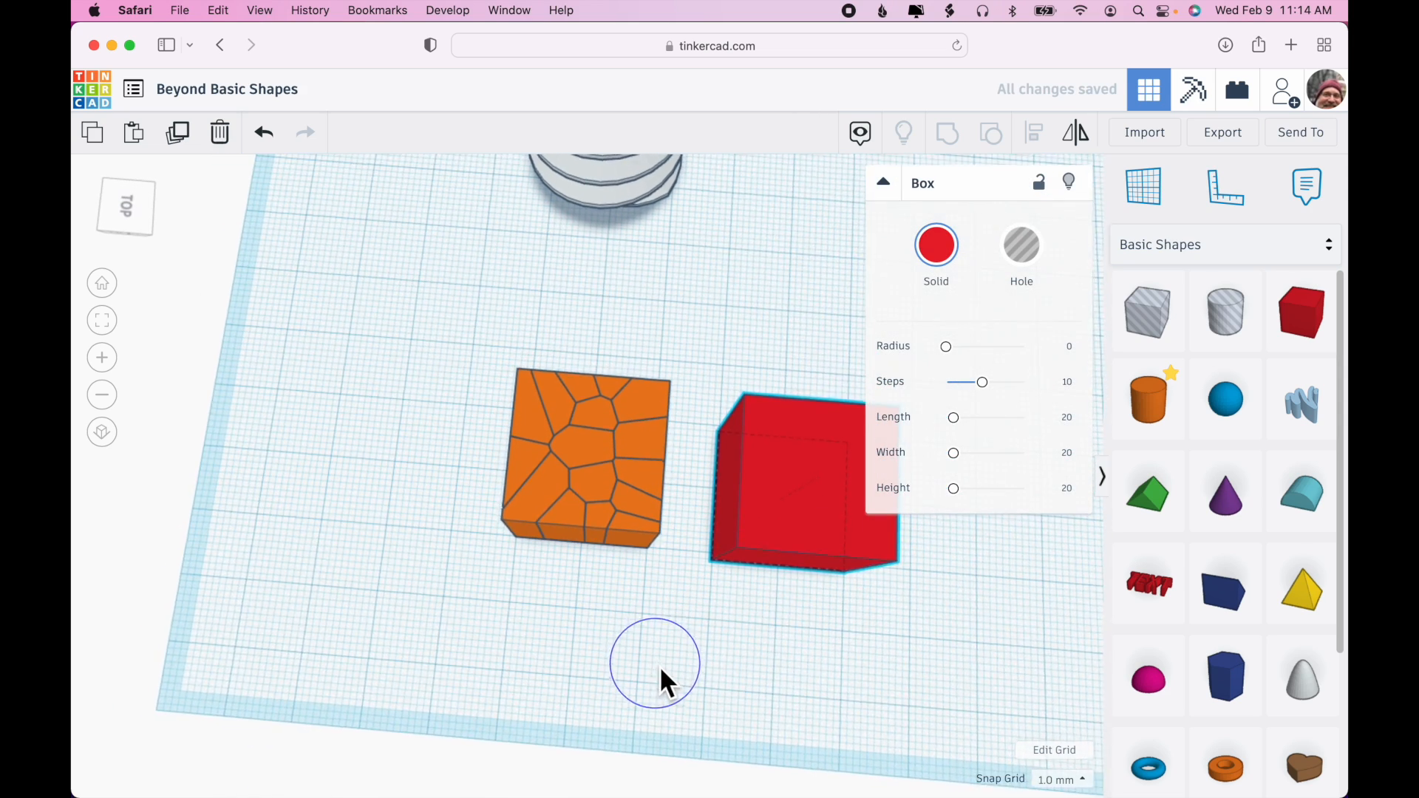
left_click_drag(437, 374, 689, 403)
left_click(626, 440)
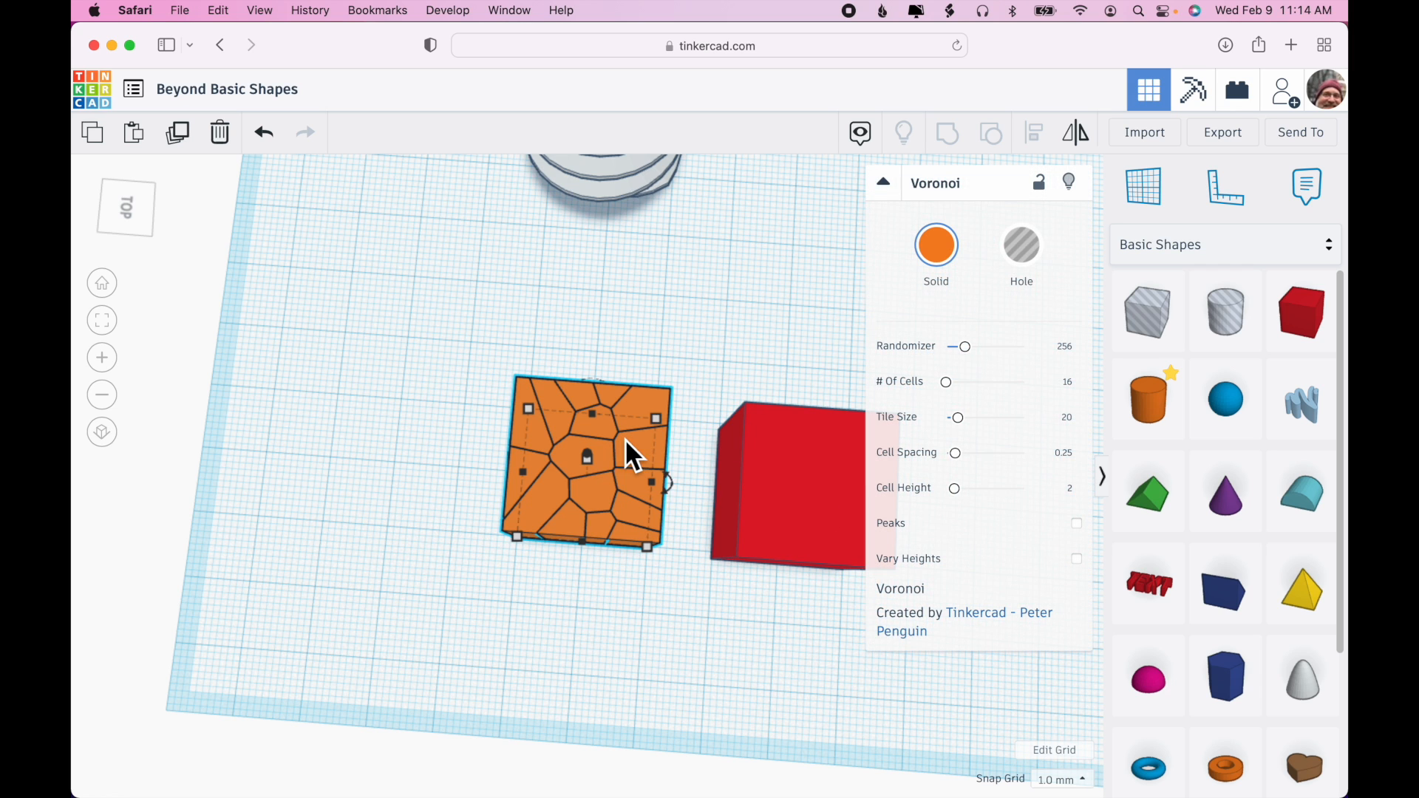
Turn the Voronoi block into a hole and align it with the red box by their centres along the row
left_click(1023, 249)
left_click_drag(478, 367, 785, 525)
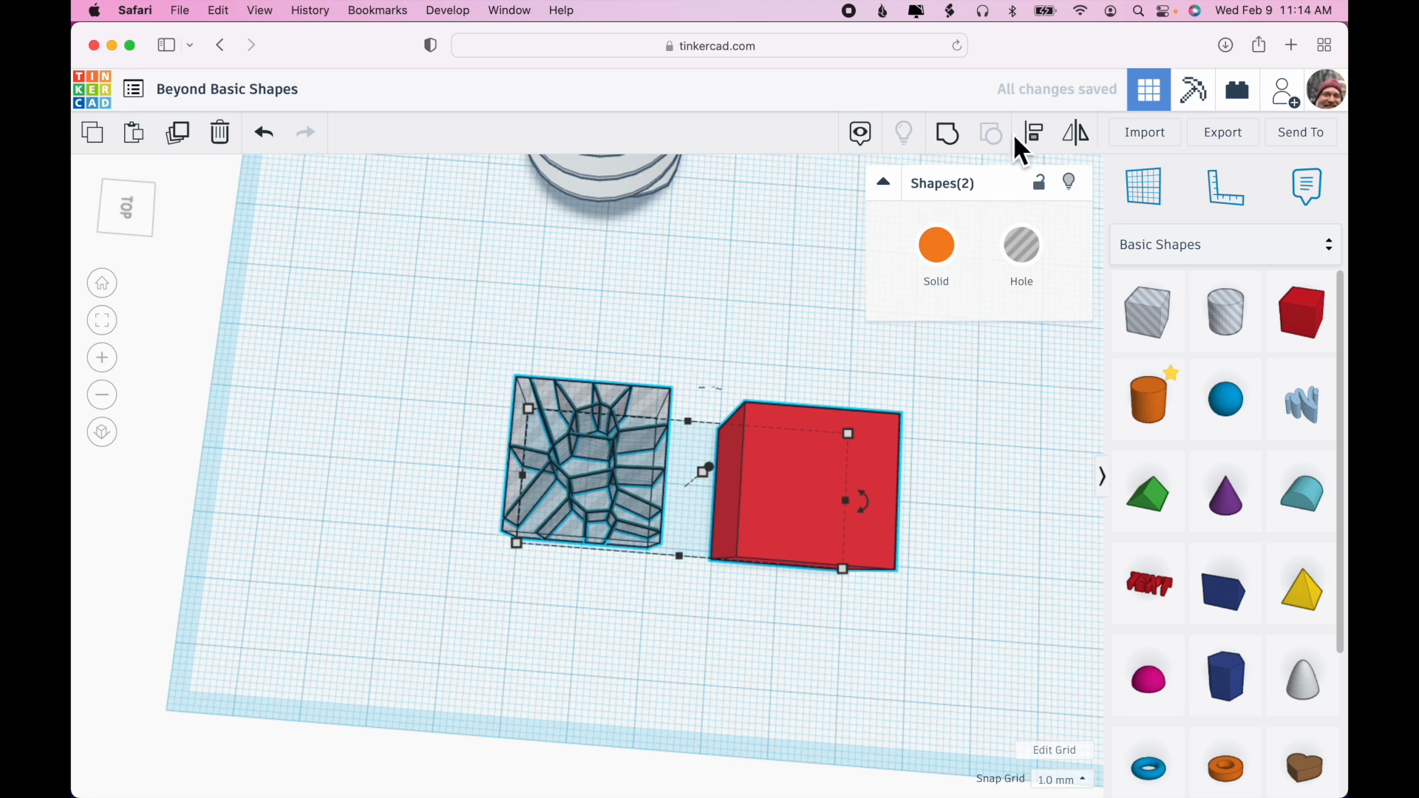
left_click(1032, 136)
left_click(678, 574)
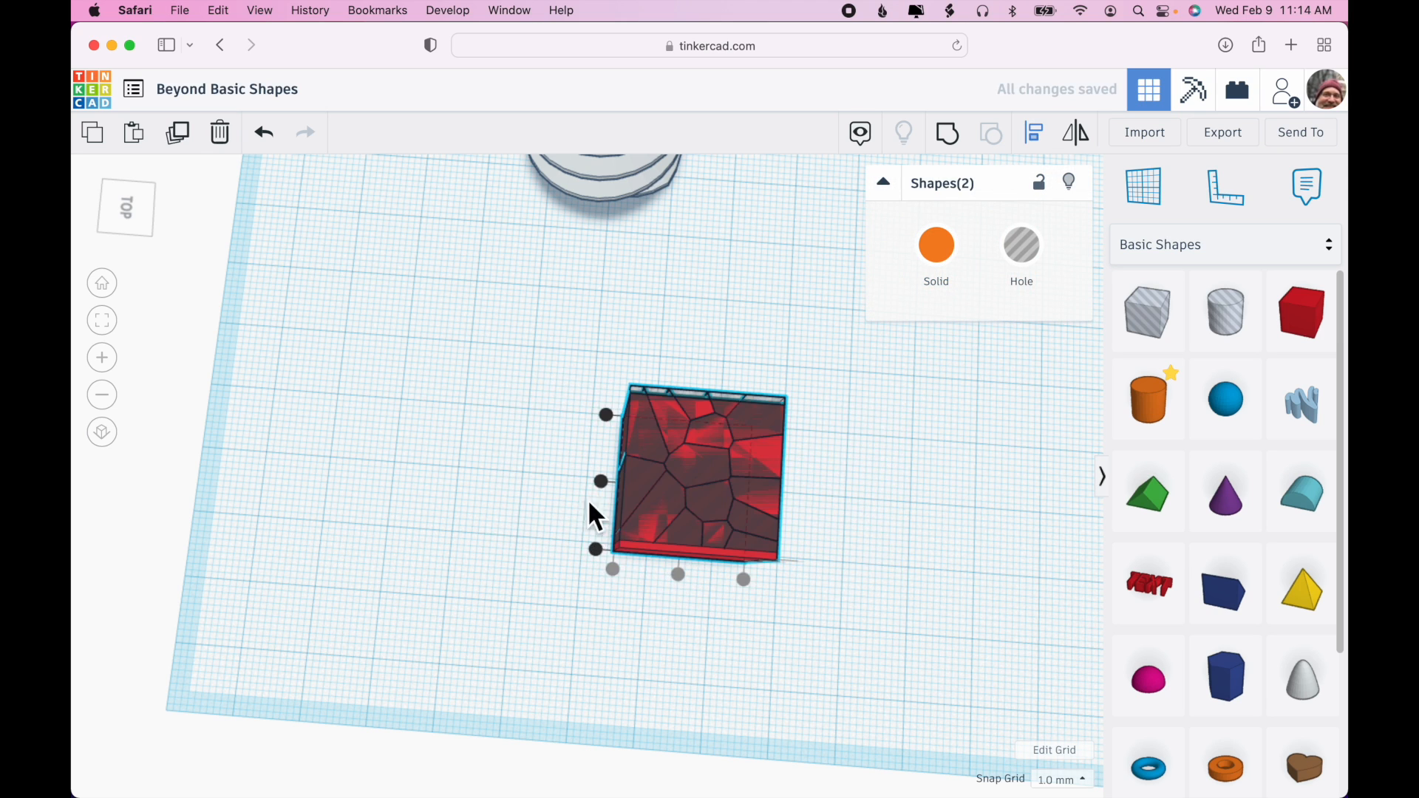
Group the Voronoi hole with the red box and examine the resulting lattice from above and from the side
left_click(948, 133)
left_click(890, 475)
right_click_drag(886, 467, 757, 463)
left_click(695, 542)
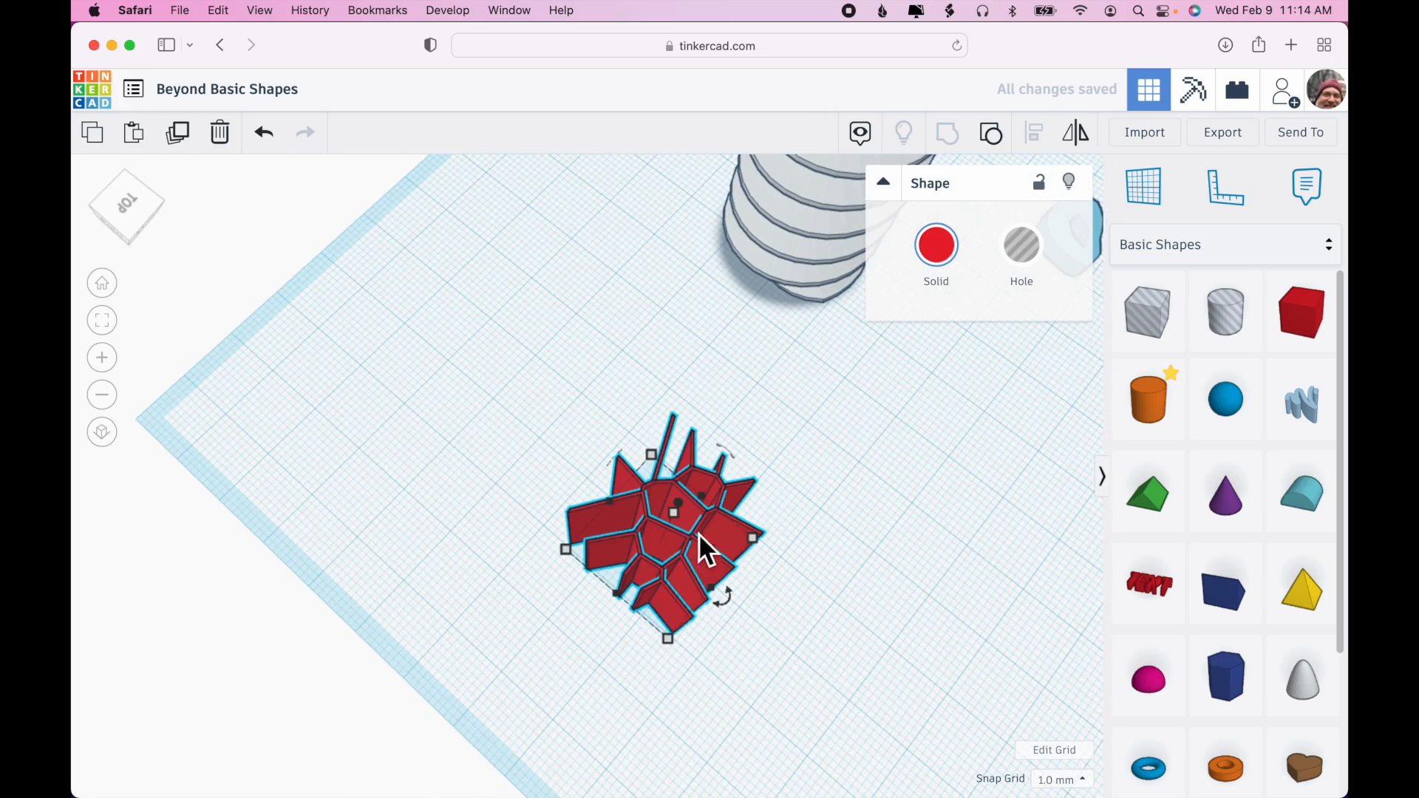
right_click_drag(823, 573, 775, 505)
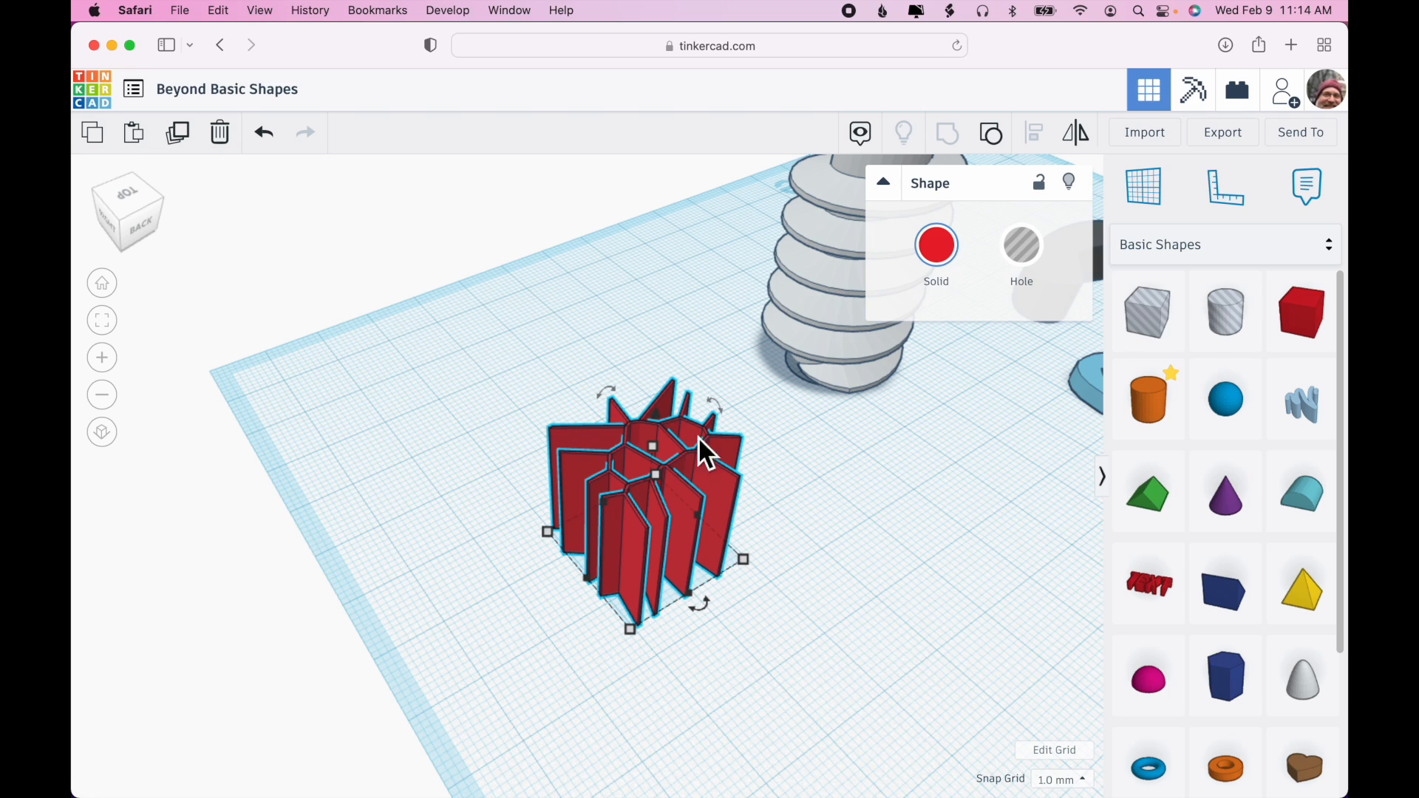
right_click_drag(779, 511, 846, 530)
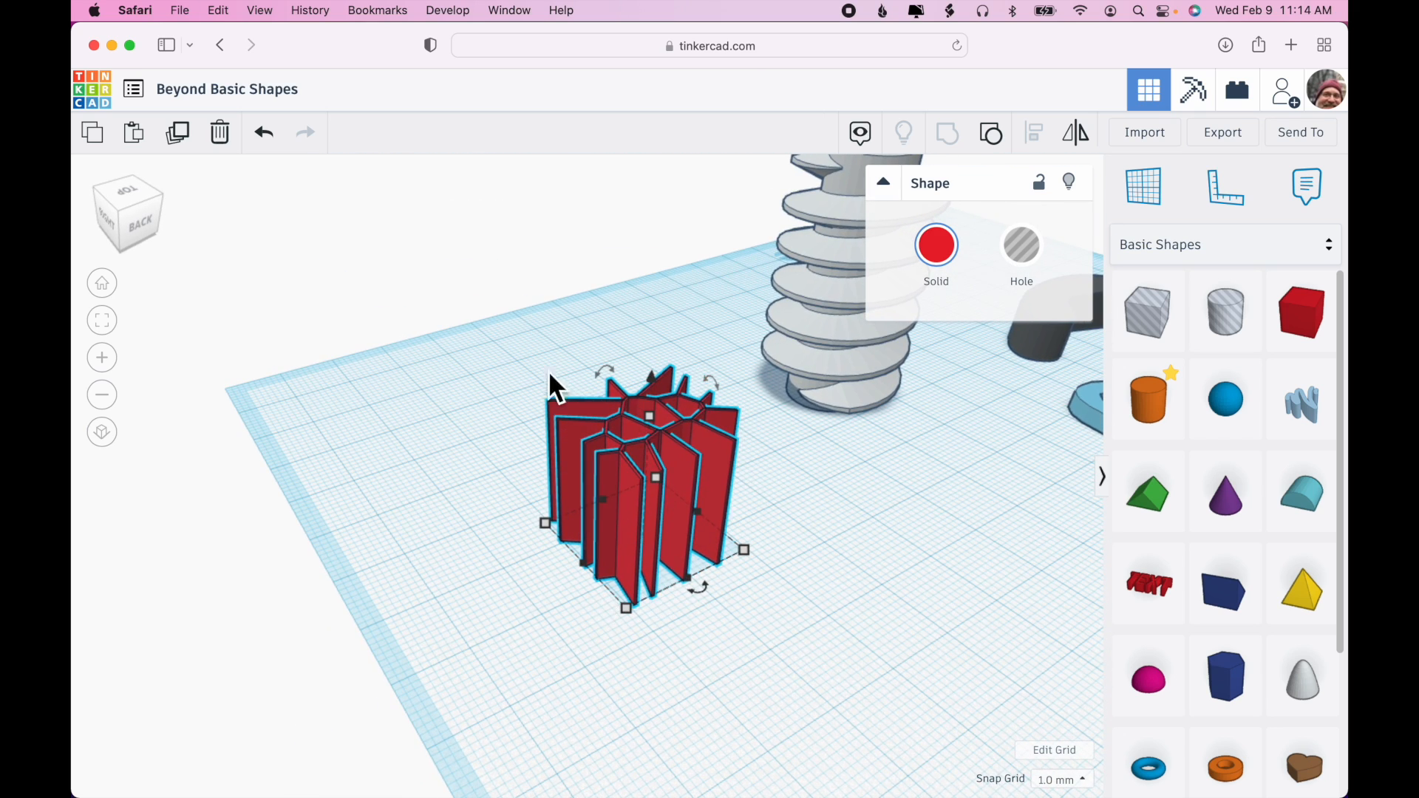
right_click_drag(789, 610, 676, 673)
right_click_drag(770, 620, 818, 608)
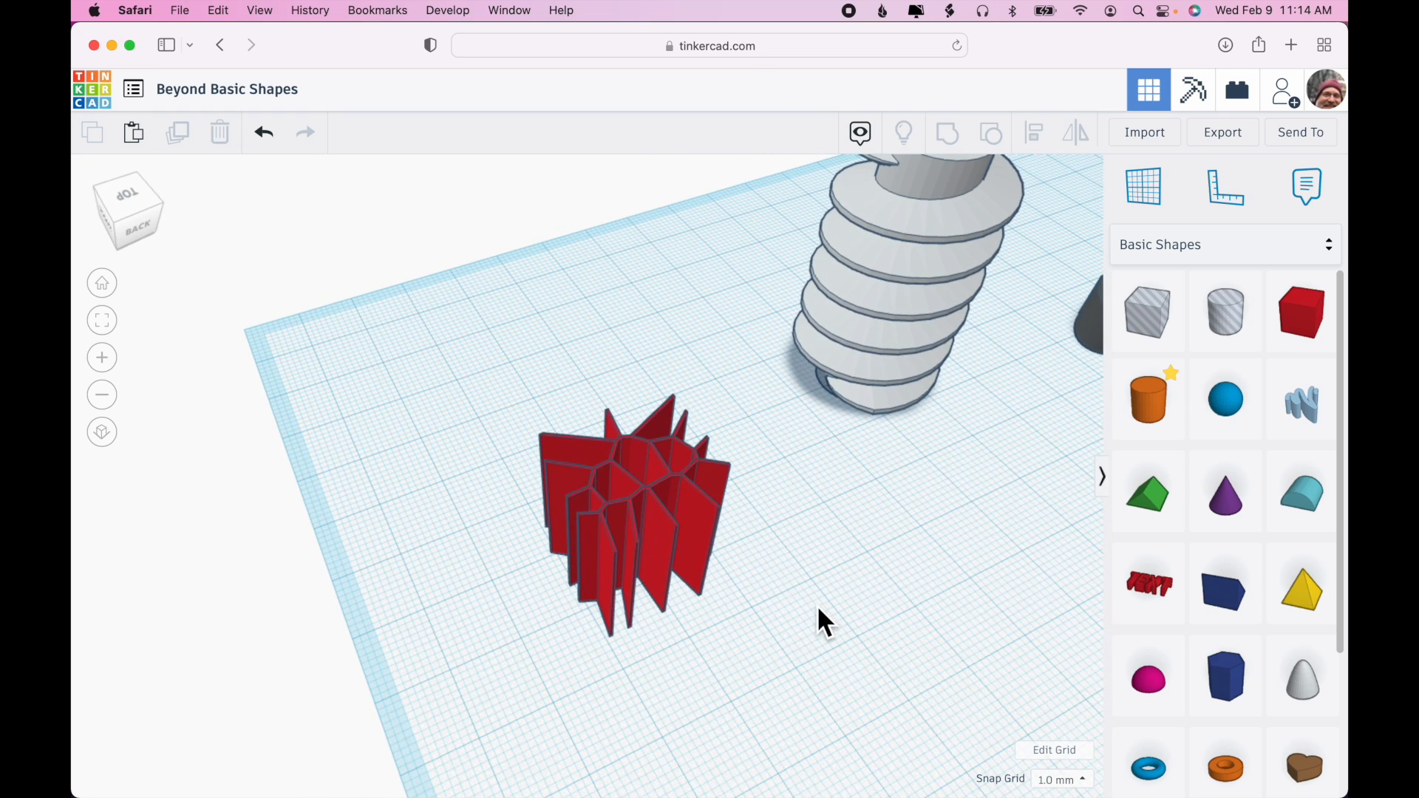
Try lowering the grouped lattice's height to 6 mm, and undo the height change
left_click(669, 504)
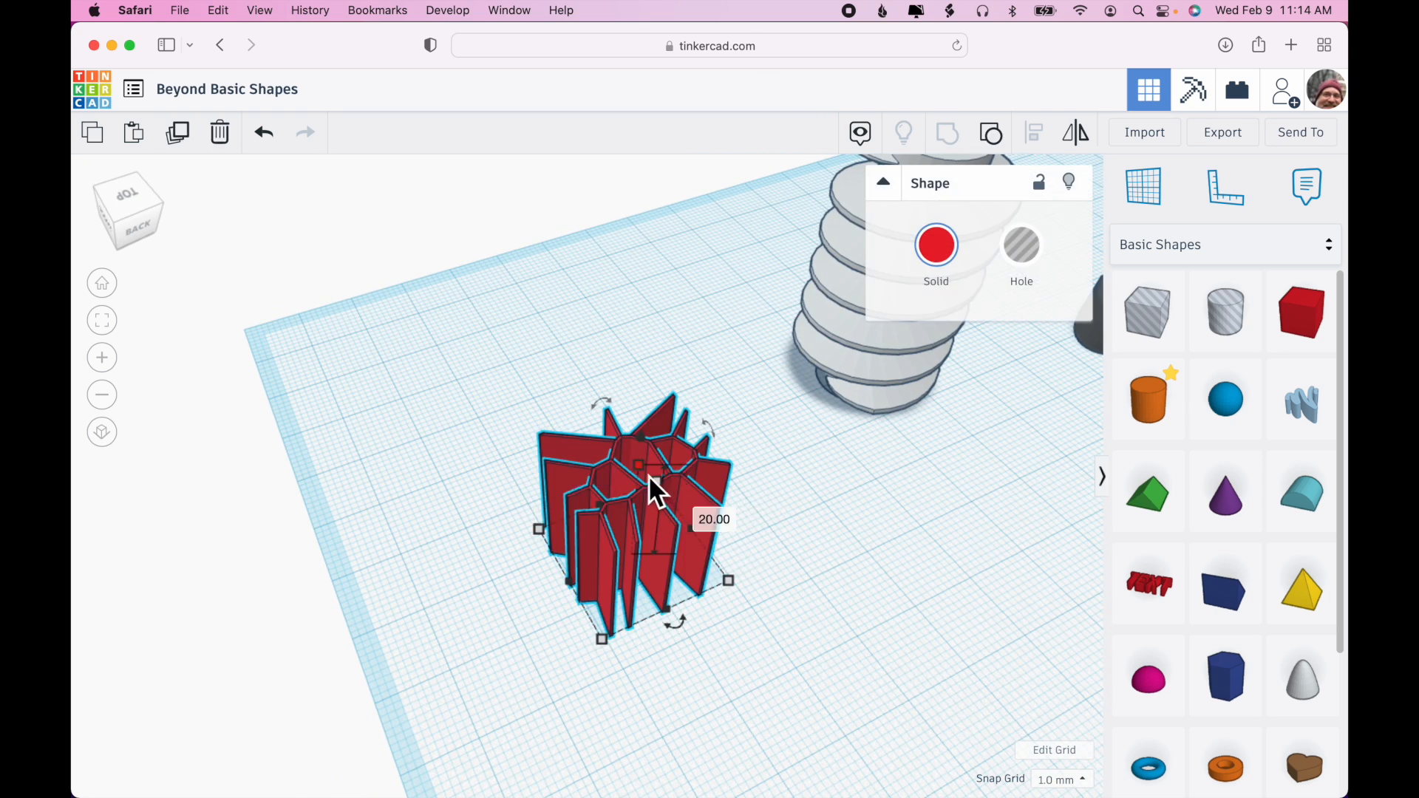
left_click_drag(644, 480, 636, 538)
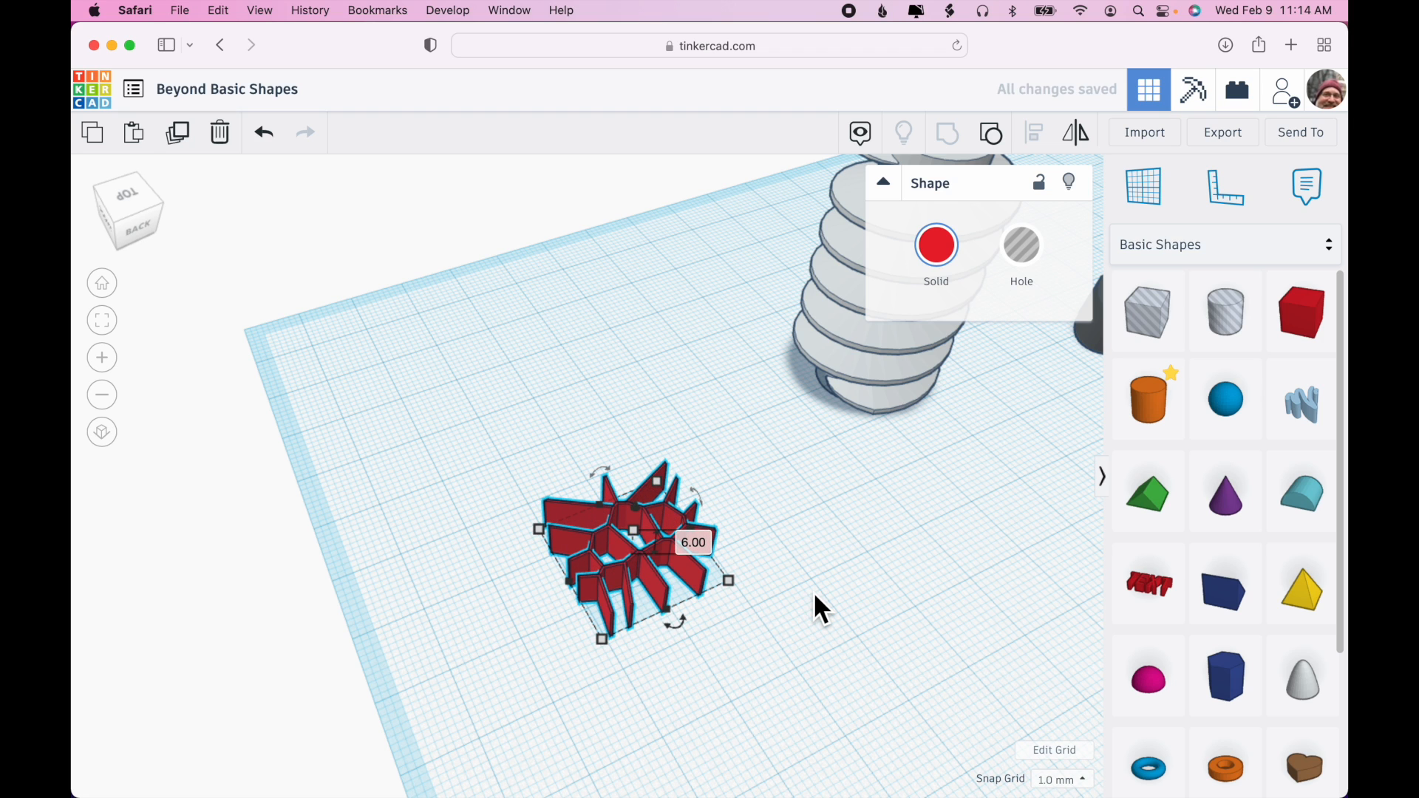
key("super+z")
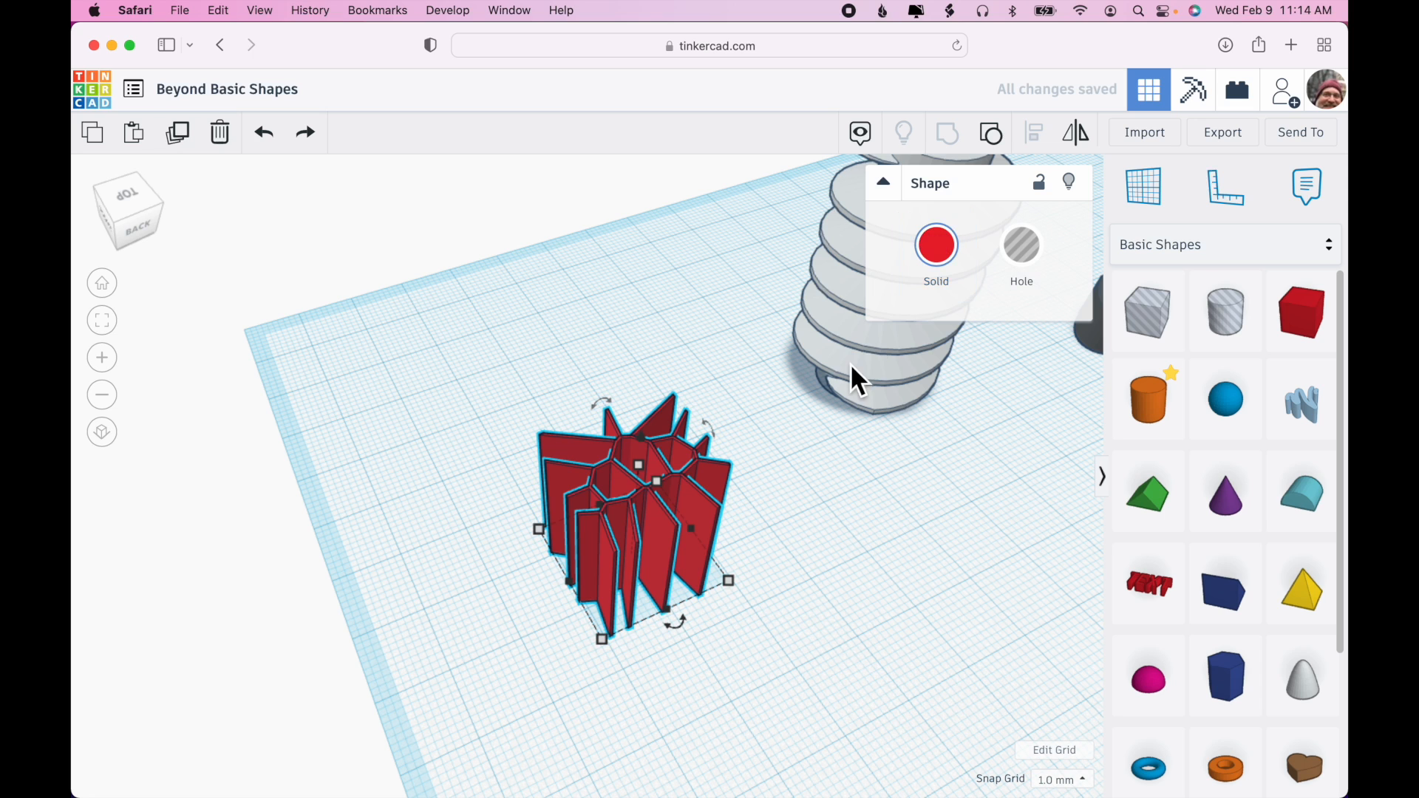
Undo the grouping and the alignment of the Voronoi hole and the red box
key("super+z")
key("super+z")
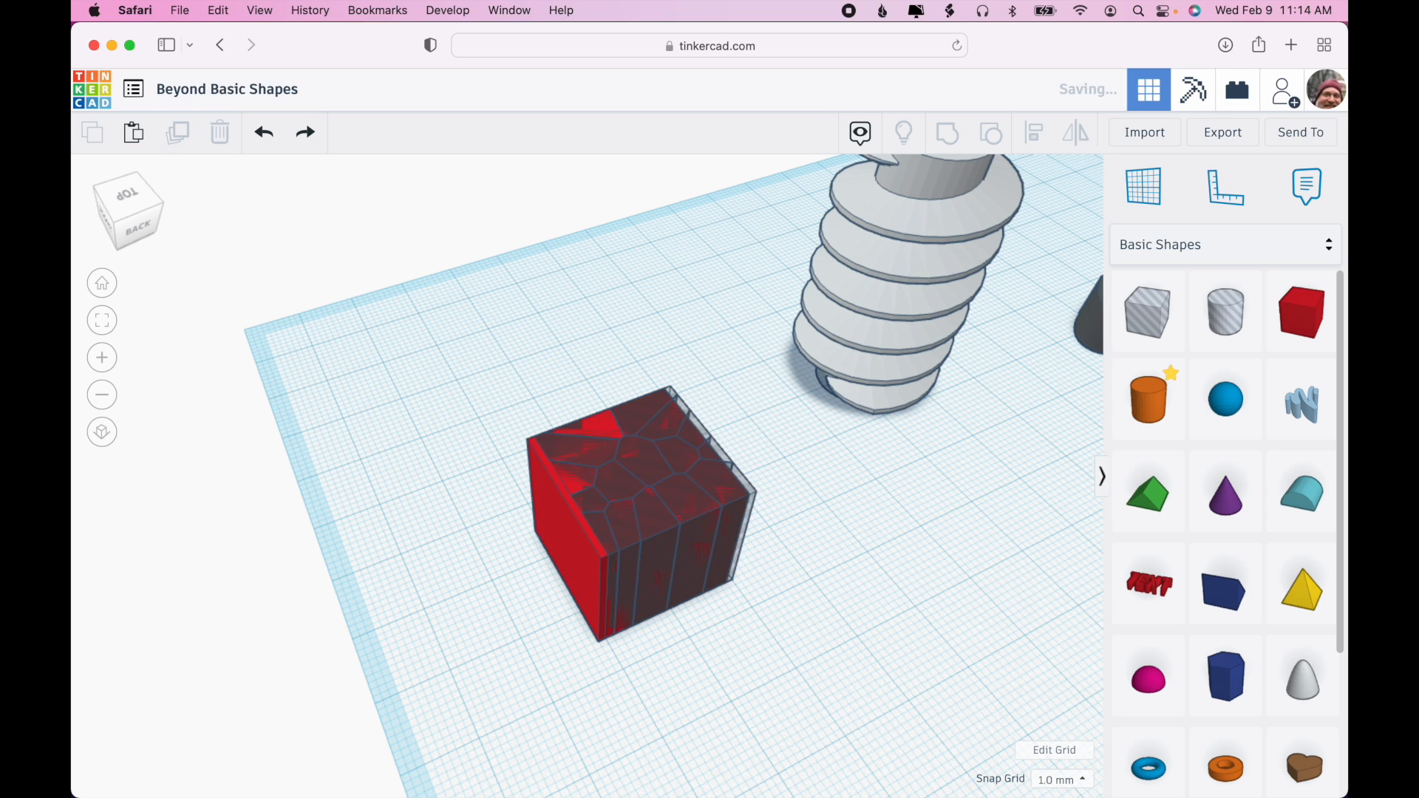
key("super+z")
Select the Voronoi hole and set its Randomizer to 630
right_click_drag(833, 565, 1066, 621)
left_click(618, 489)
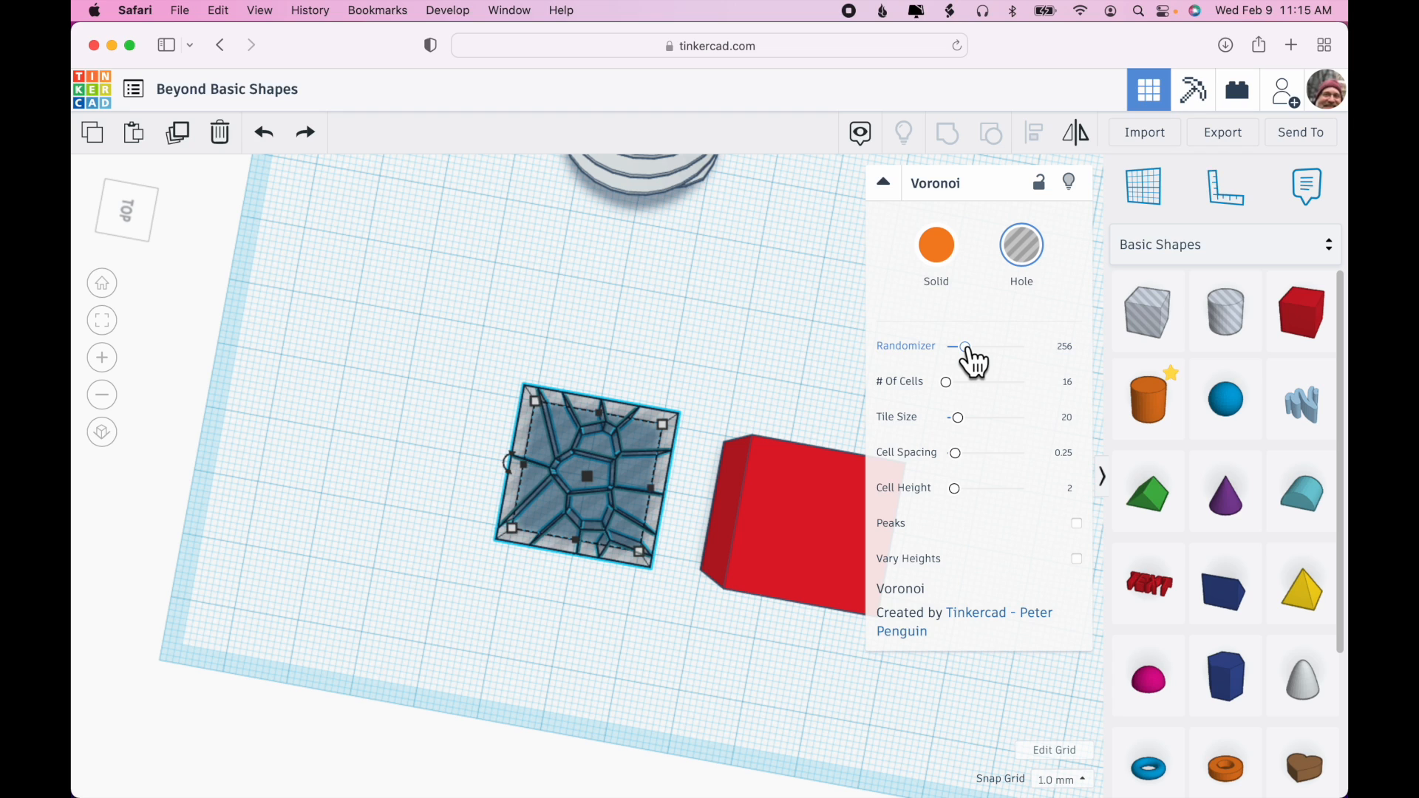
left_click_drag(967, 347, 999, 353)
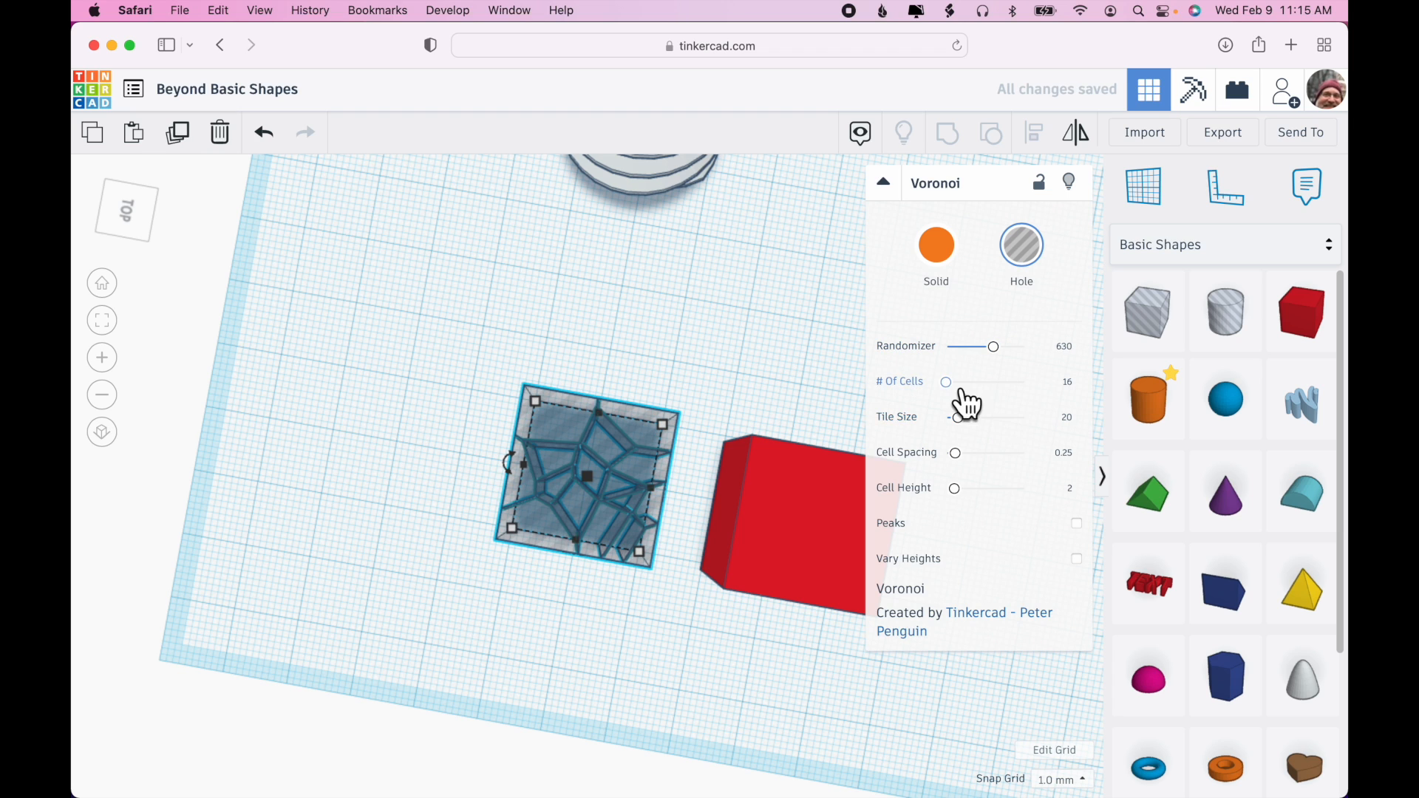
Set the Voronoi hole's number of cells to 28, and try a tile size of 21.93 before undoing it
left_click_drag(954, 384, 958, 384)
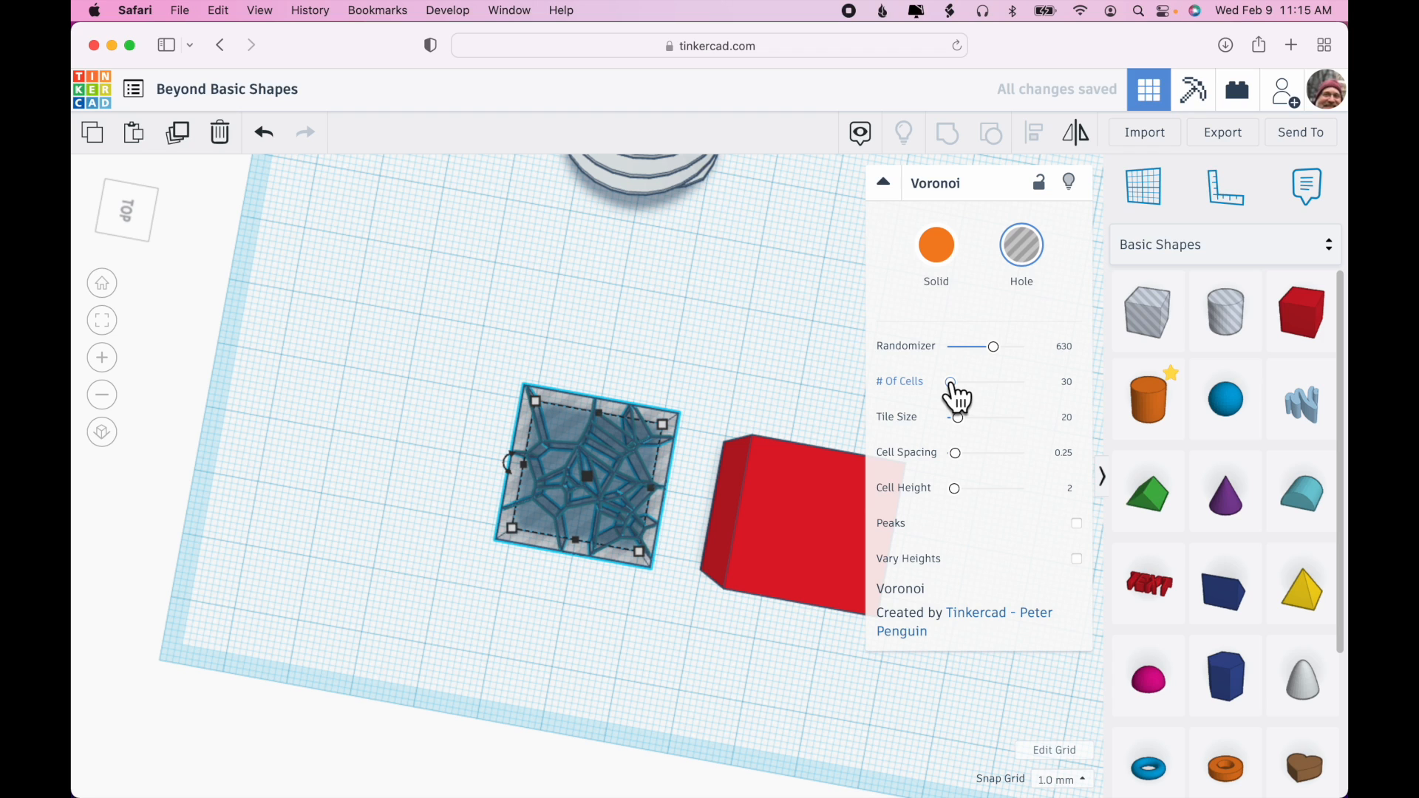
left_click_drag(952, 385, 960, 418)
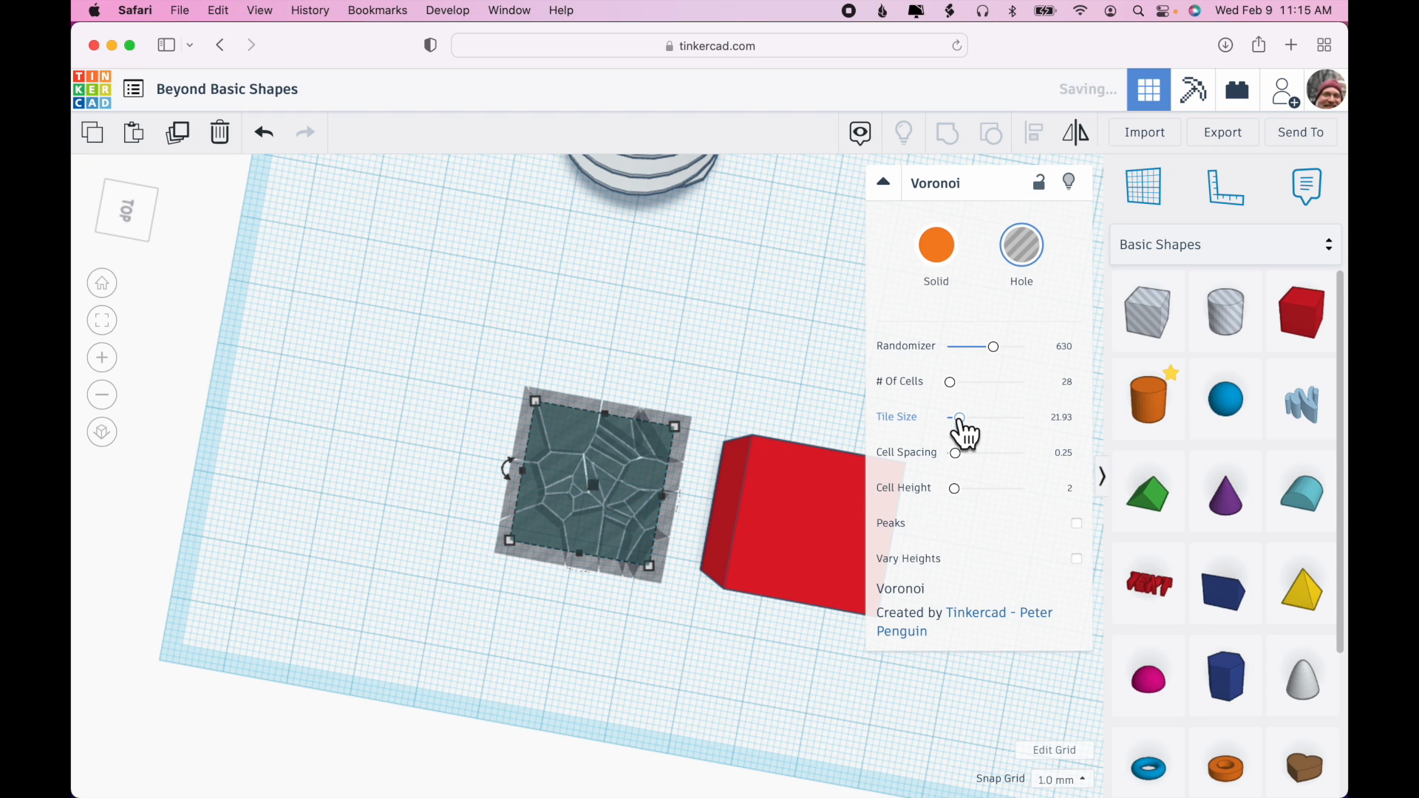
key("super+z")
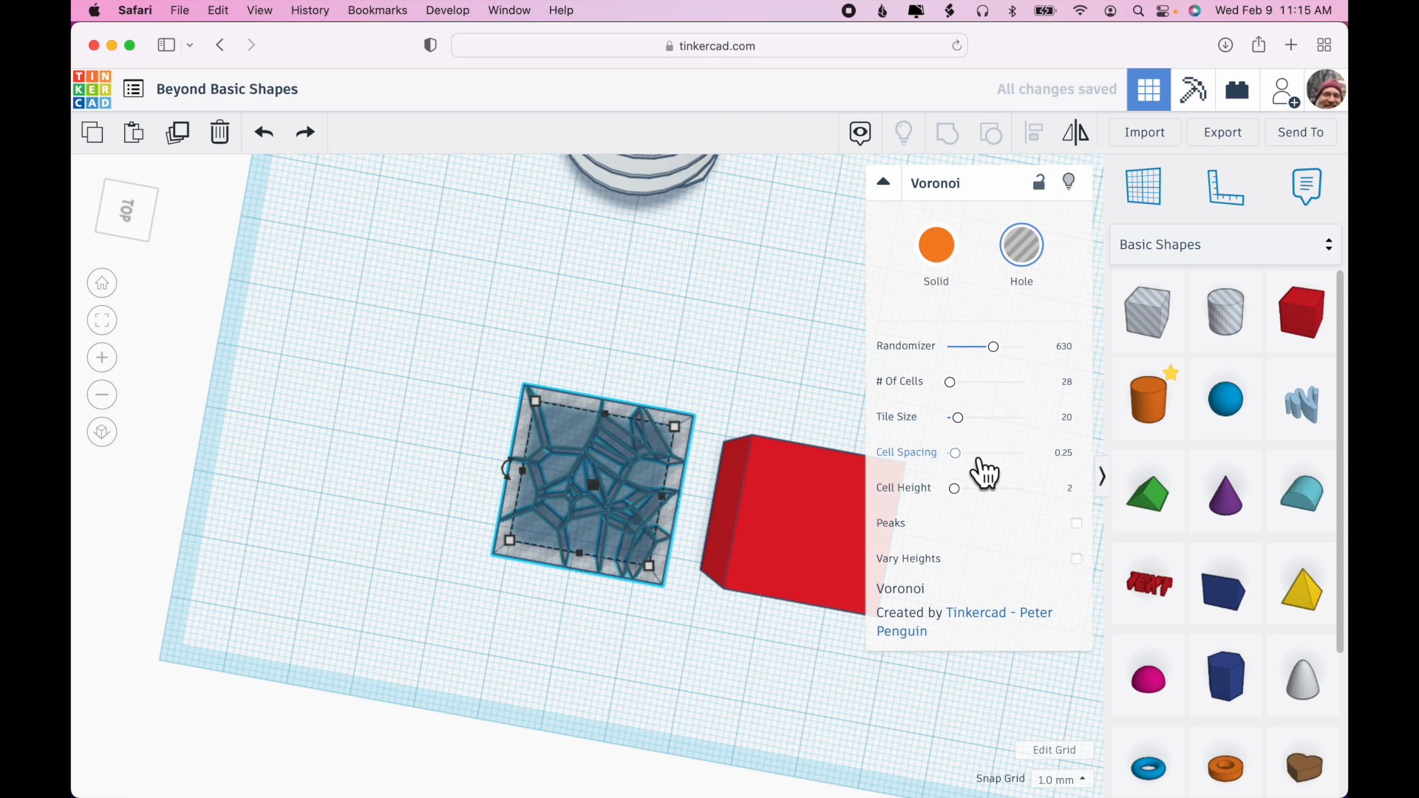
Set the Voronoi hole's cell spacing to 0.91 and number of cells to 20, and show it in an orthographic top view
left_click_drag(958, 456, 981, 456)
left_click_drag(952, 383, 948, 383)
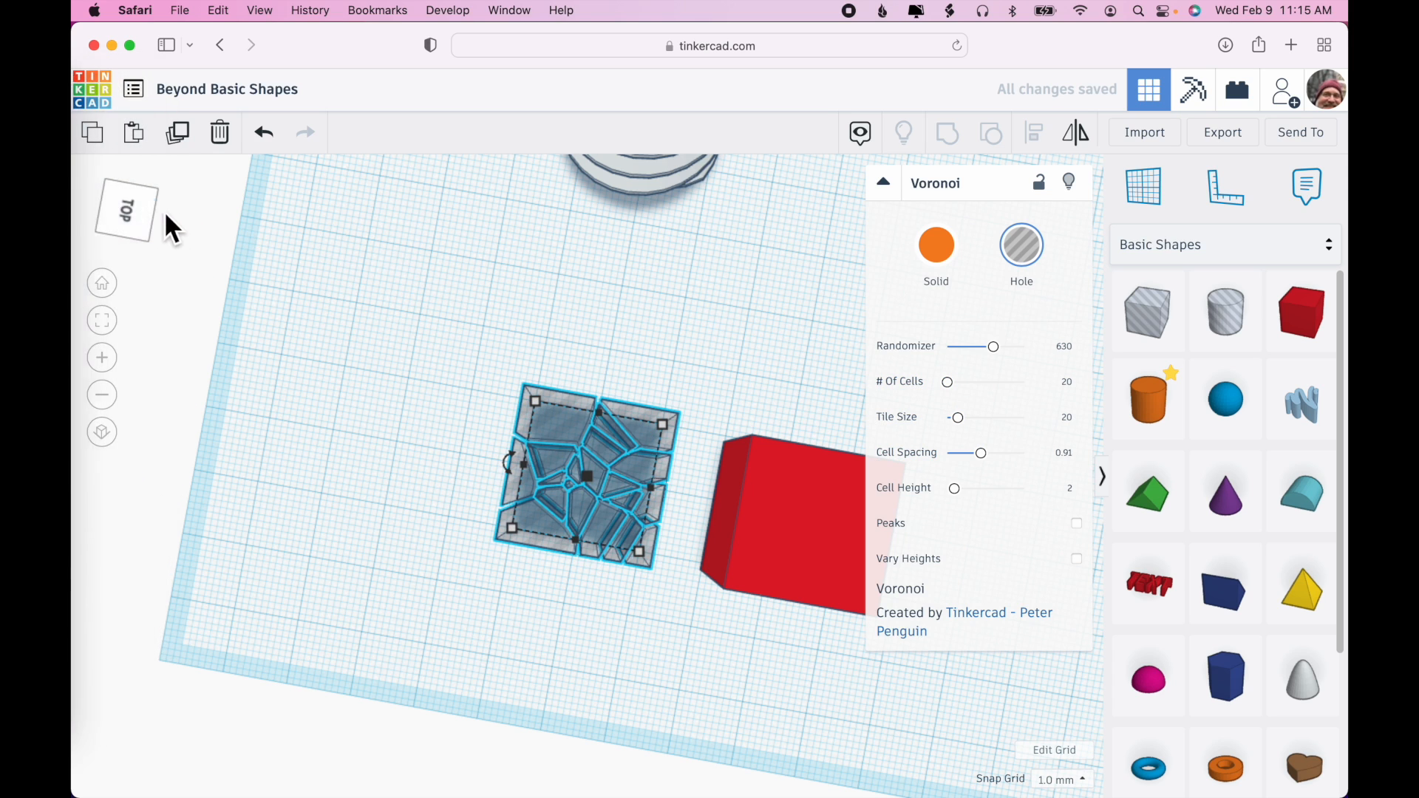
left_click(139, 231)
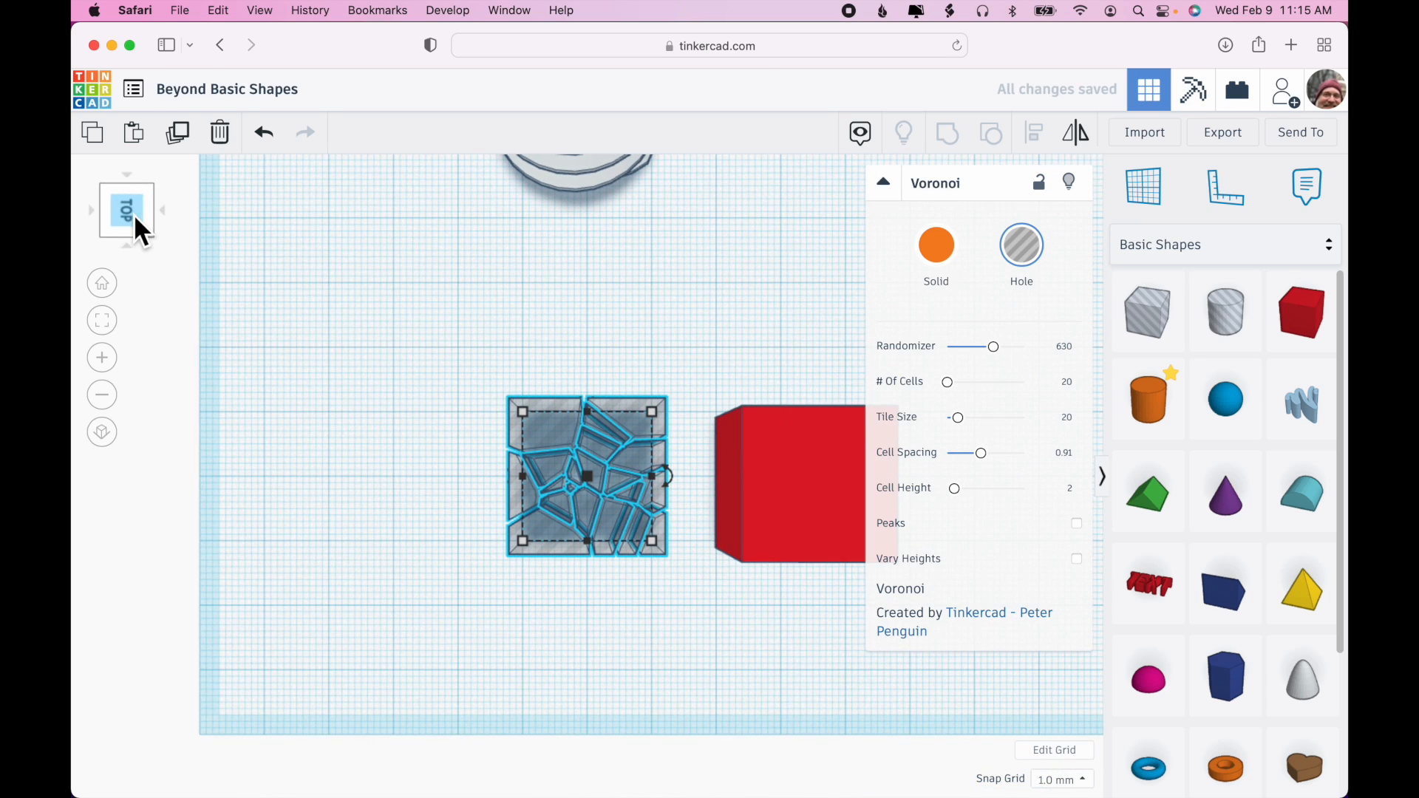
left_click(103, 433)
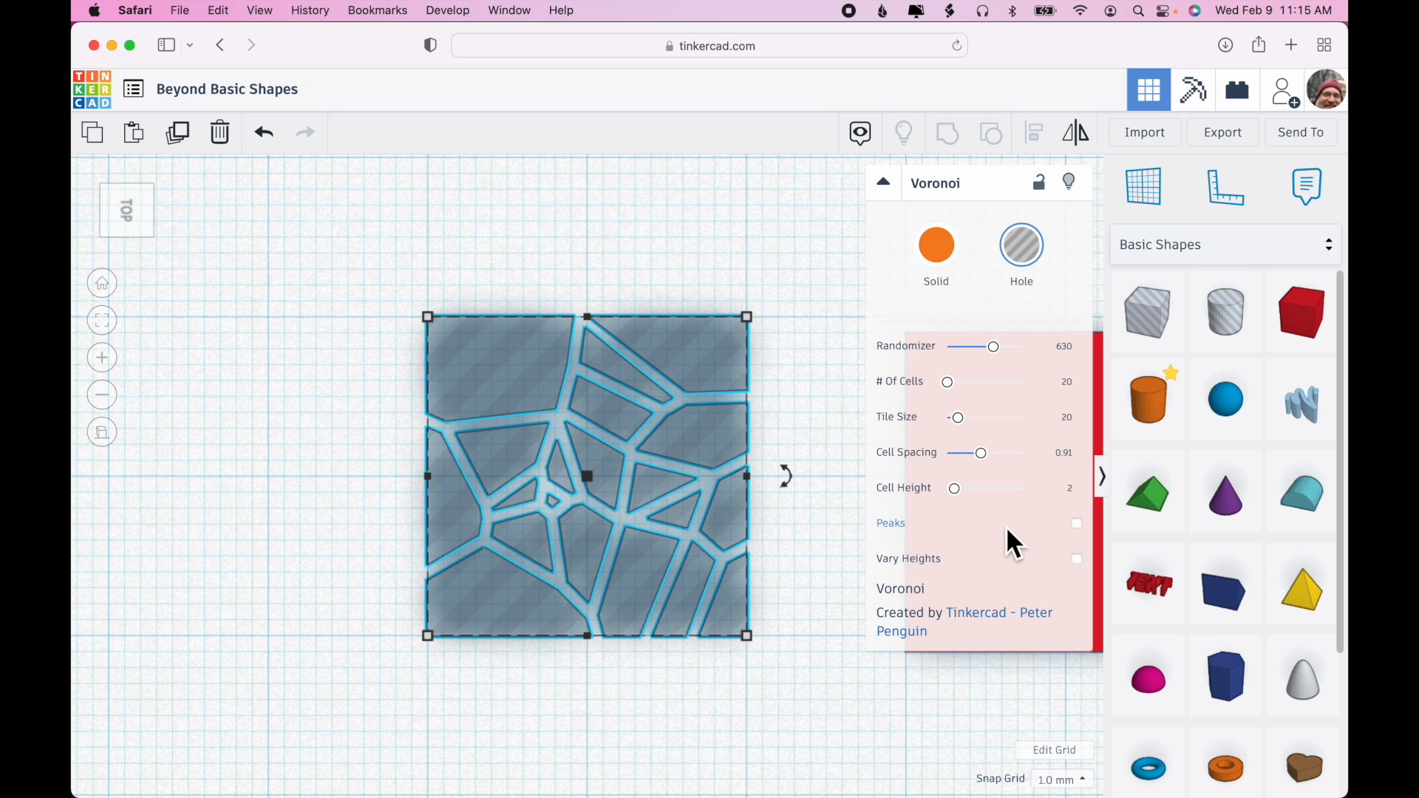
Set the Voronoi hole's cell spacing to 0.73 and its Randomizer to 583, and deselect it
mouse_move(982, 452)
left_mouse_down()
mouse_move(1005, 451)
mouse_move(975, 453)
left_mouse_up()
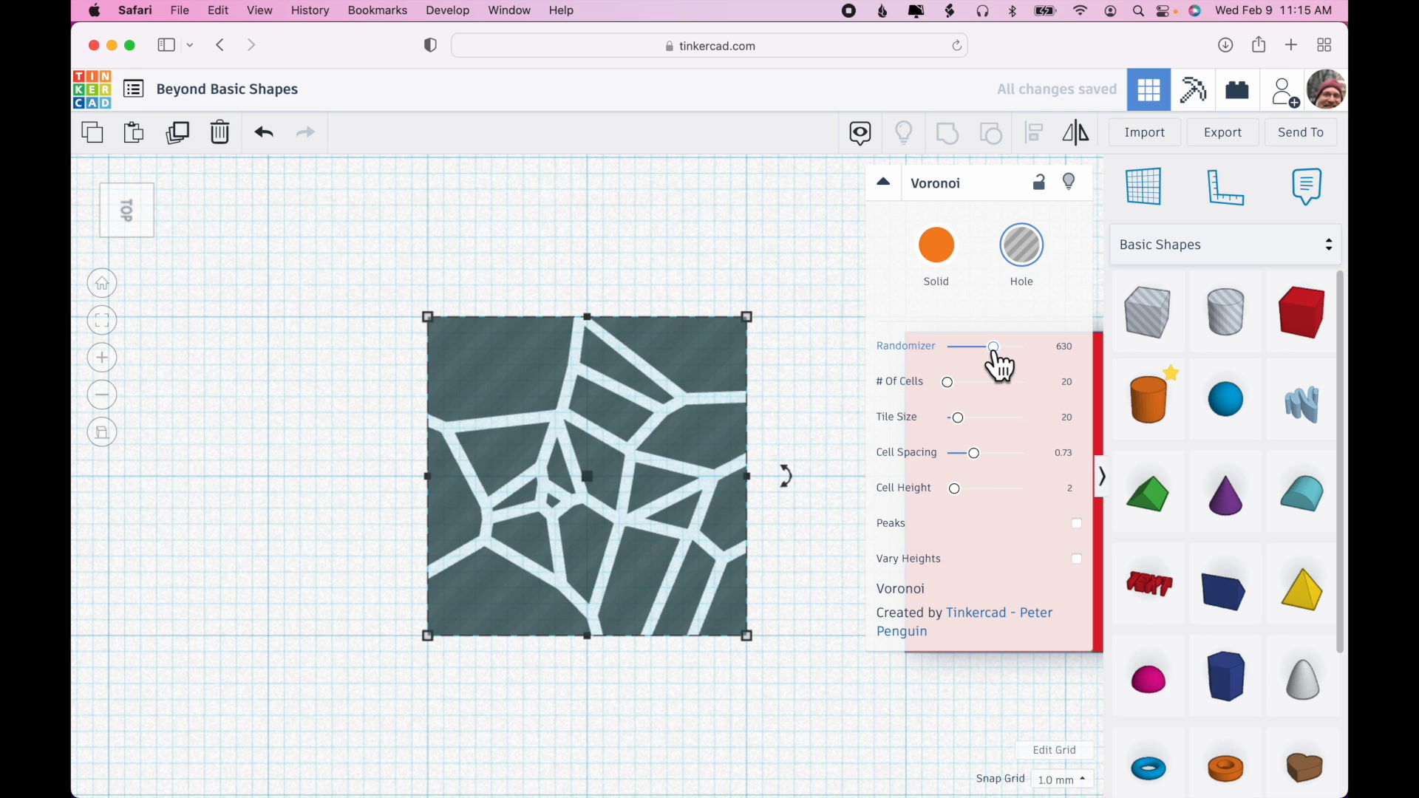
left_click_drag(999, 353, 994, 362)
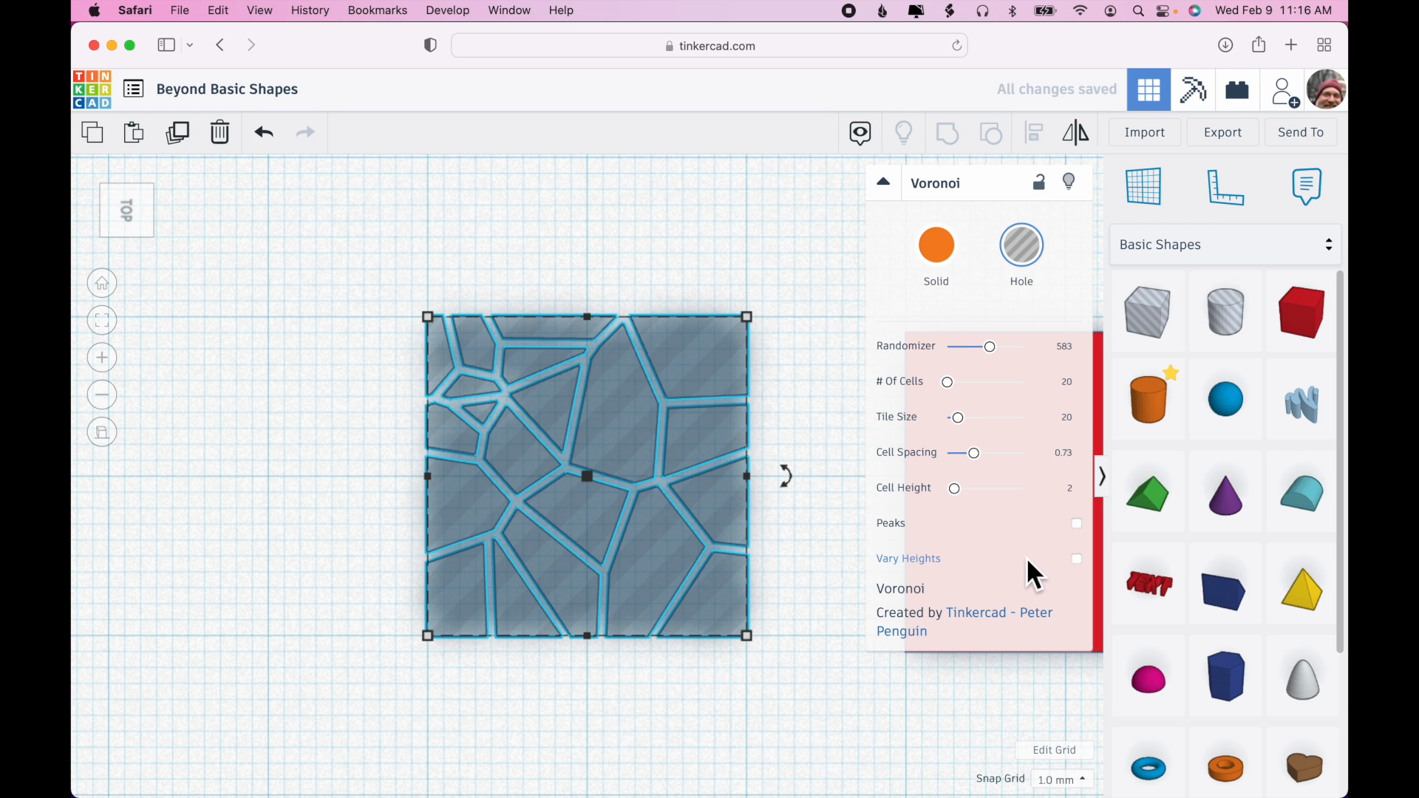
left_click(812, 660)
Try grouping the Voronoi hole with the red box while they stand apart, and ungroup them
scroll(812, 661, "down", 5)
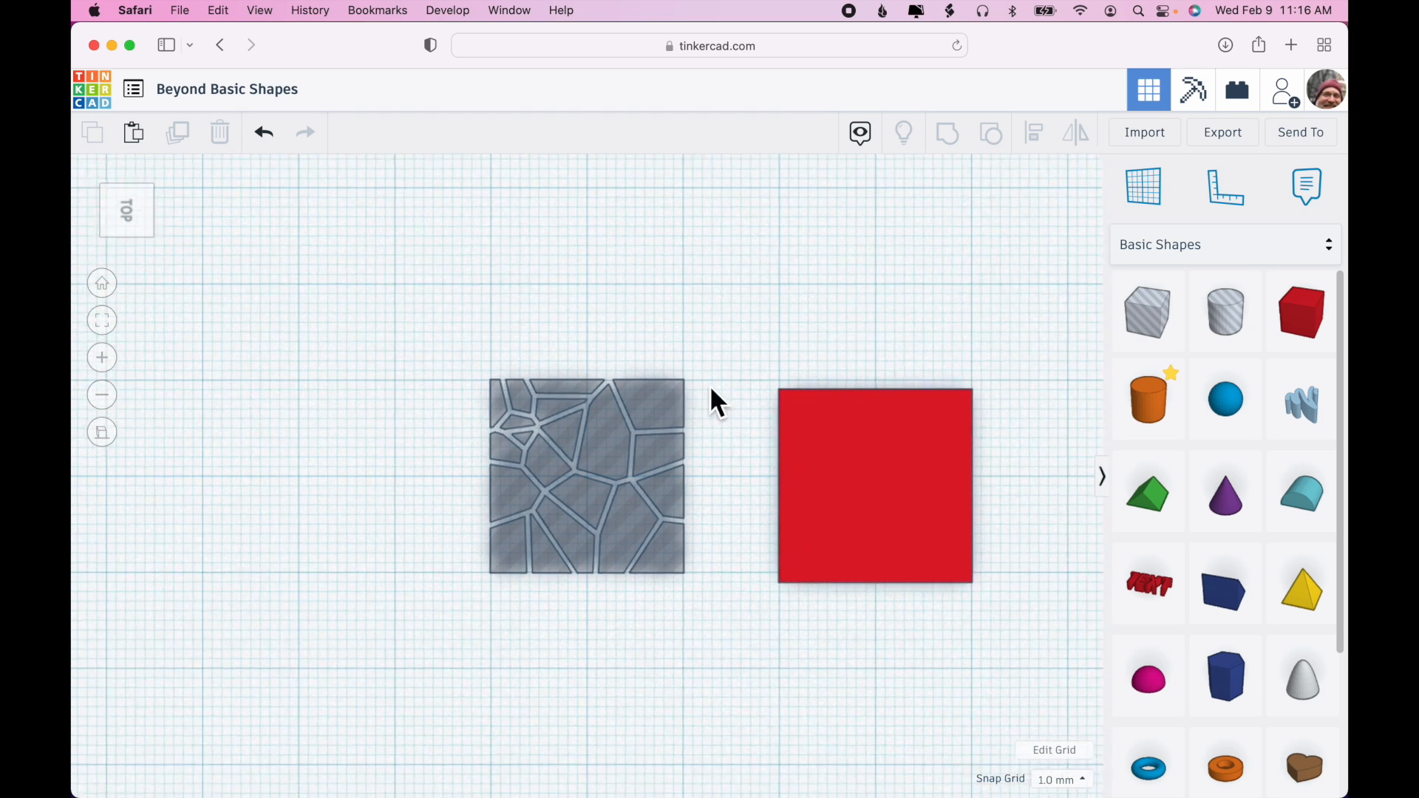
left_click_drag(890, 475, 889, 476)
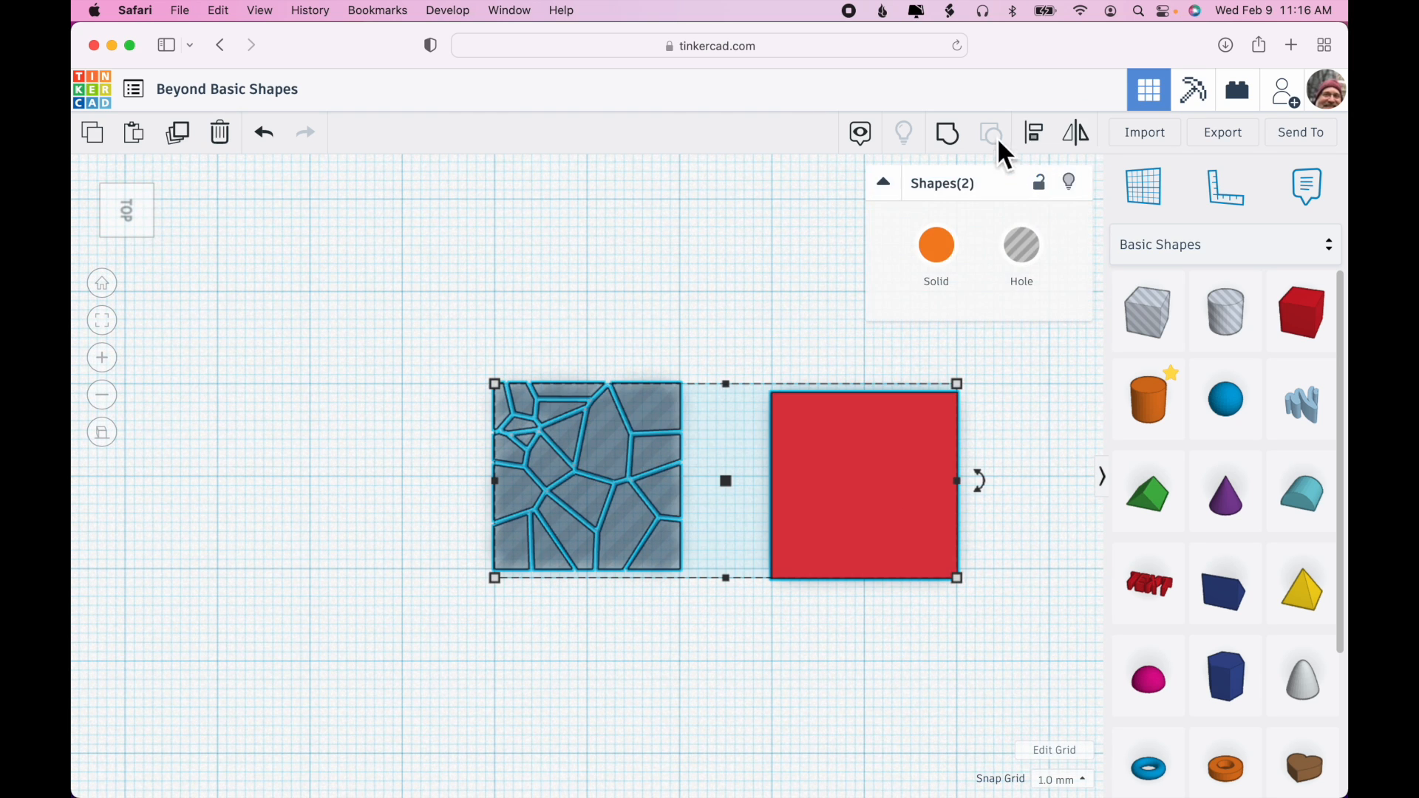
left_click(951, 137)
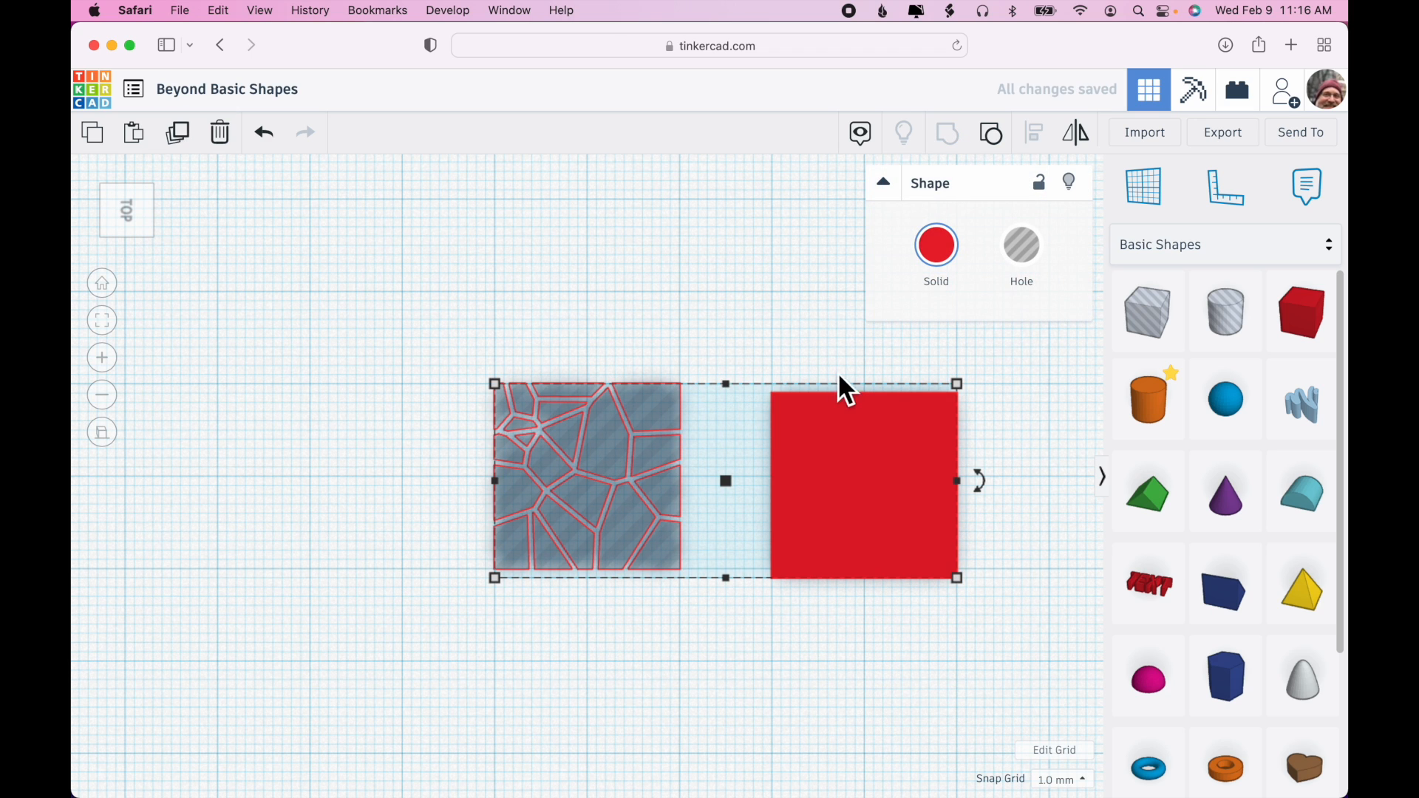
left_click(991, 136)
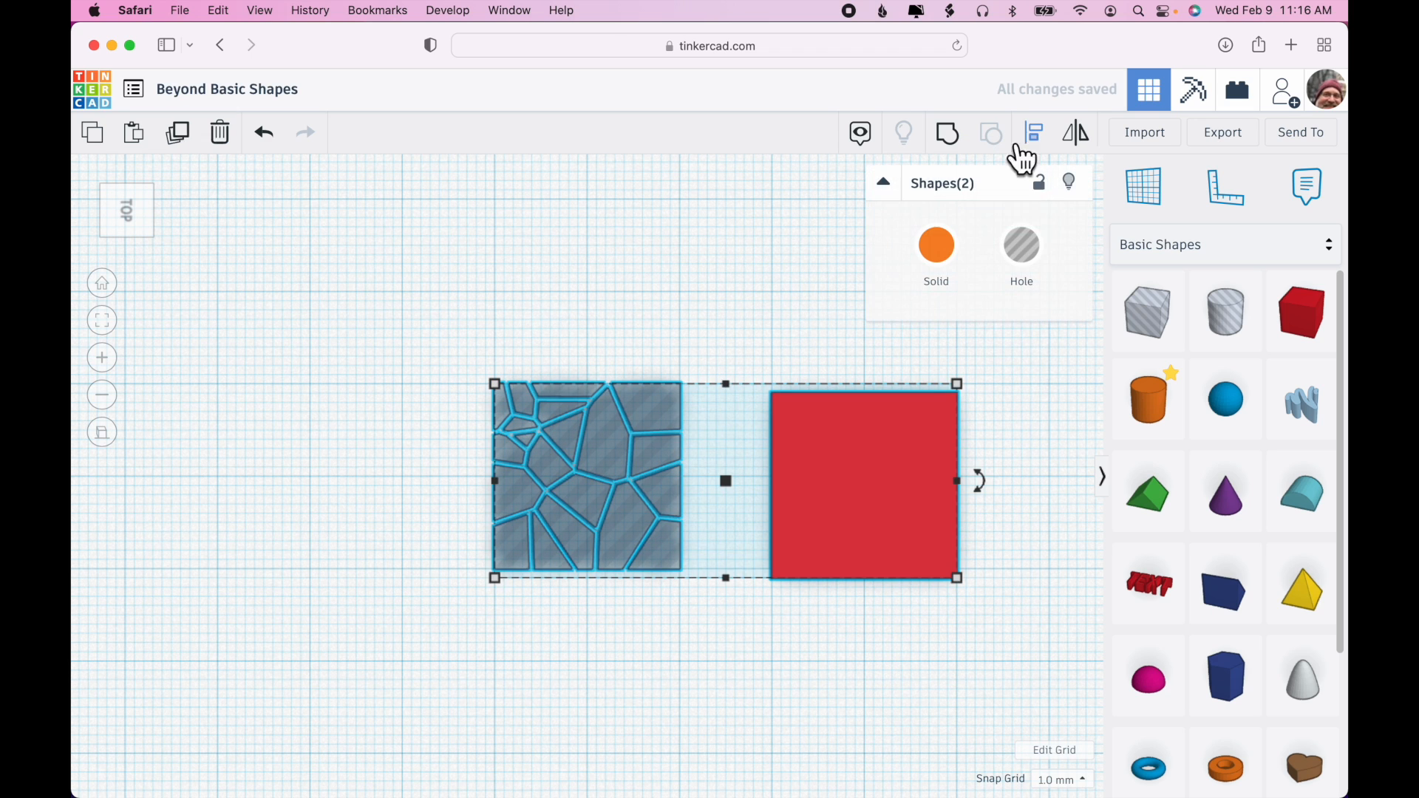
Select both the Voronoi hole and the red box and align their centres along both horizontal axes
left_click(1032, 367)
left_click_drag(1026, 382, 569, 419)
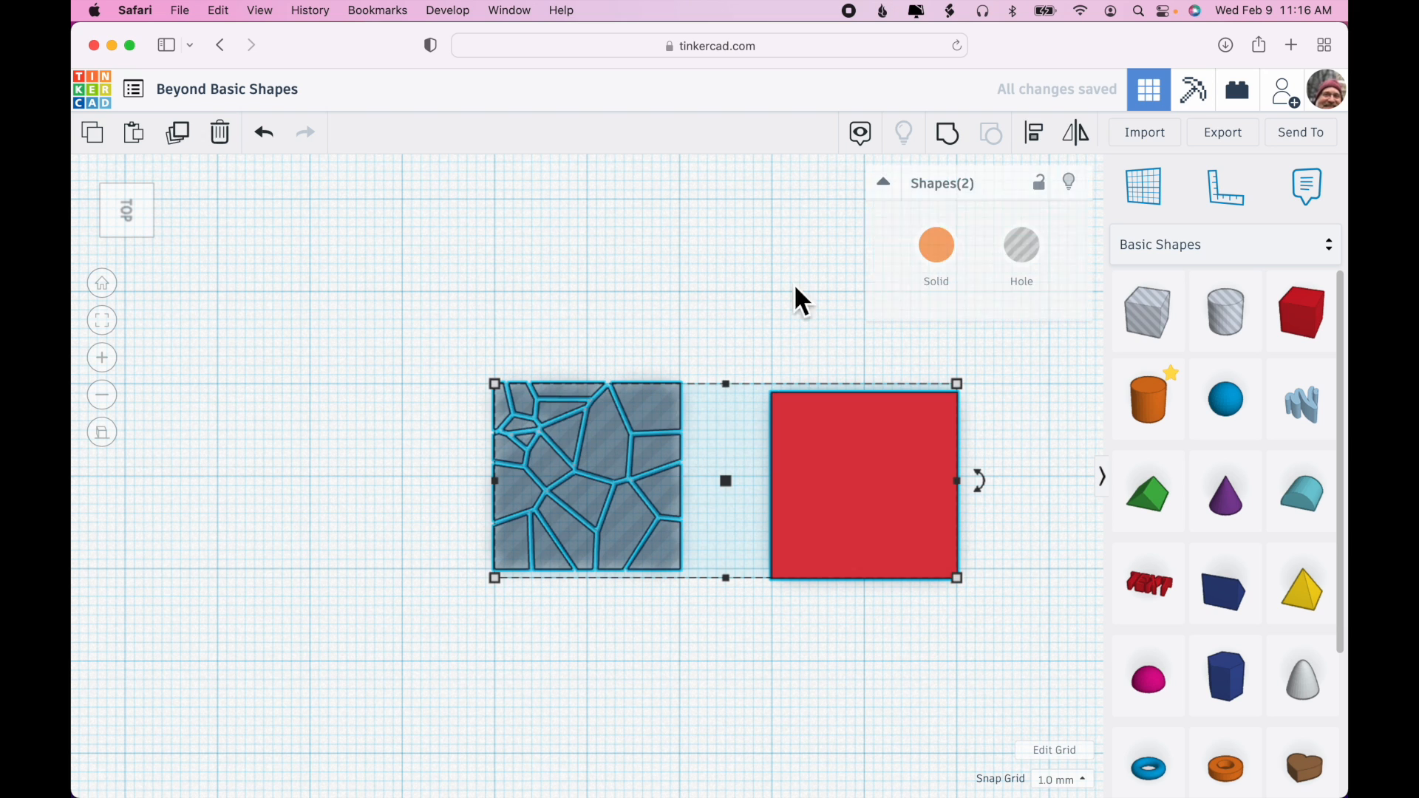
left_click(1034, 135)
left_click(728, 363)
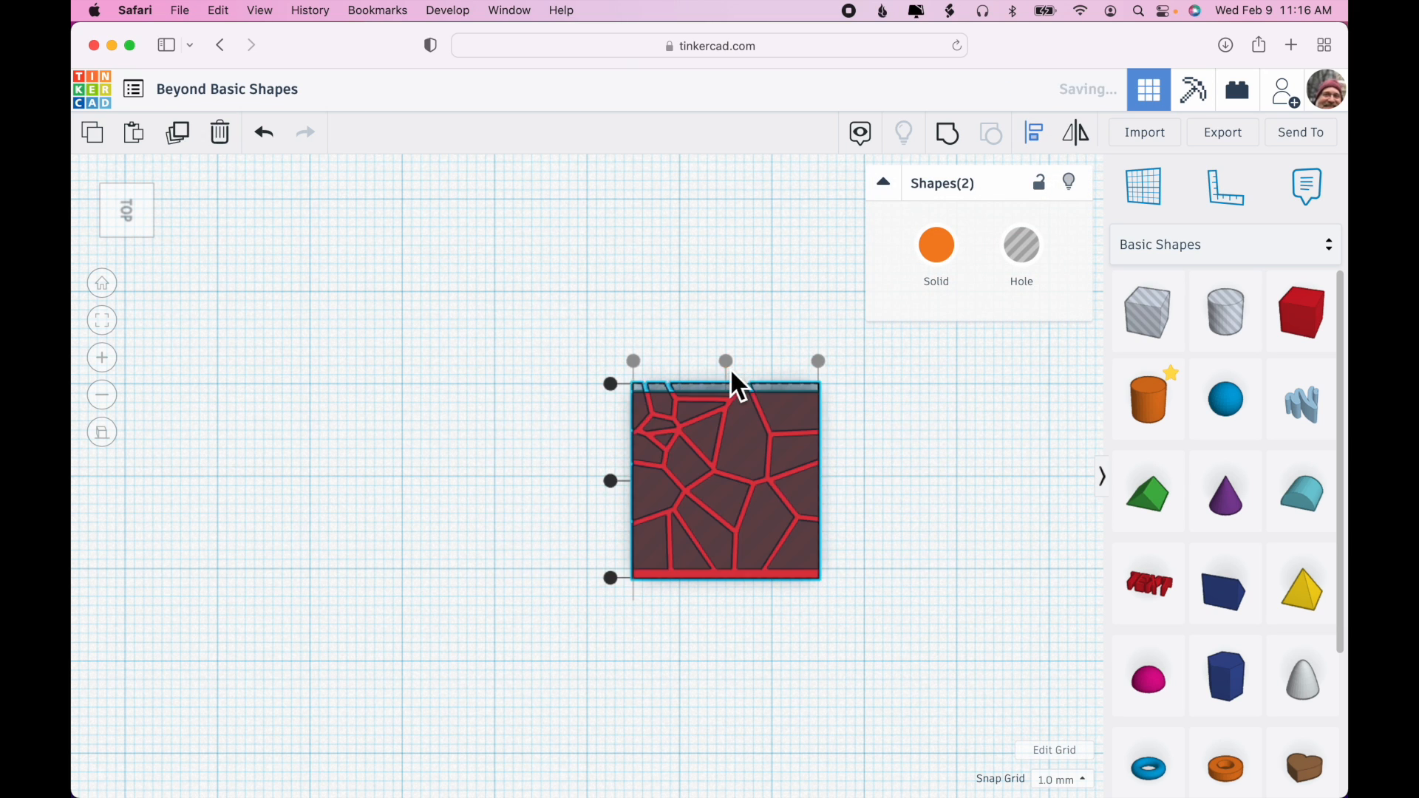
left_click(610, 481)
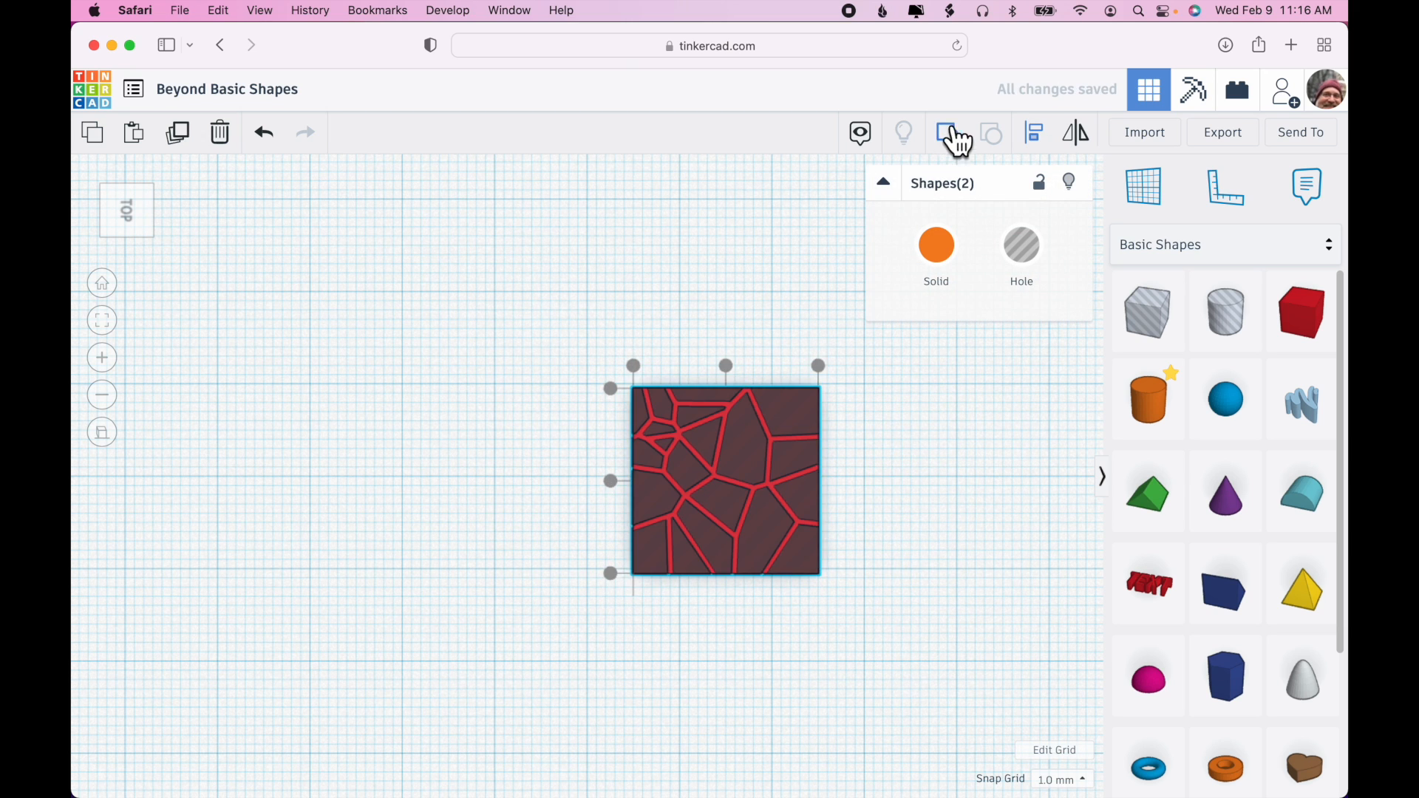
Group the Voronoi hole with the red box and lower the resulting lattice's height to 5 mm
left_click(947, 134)
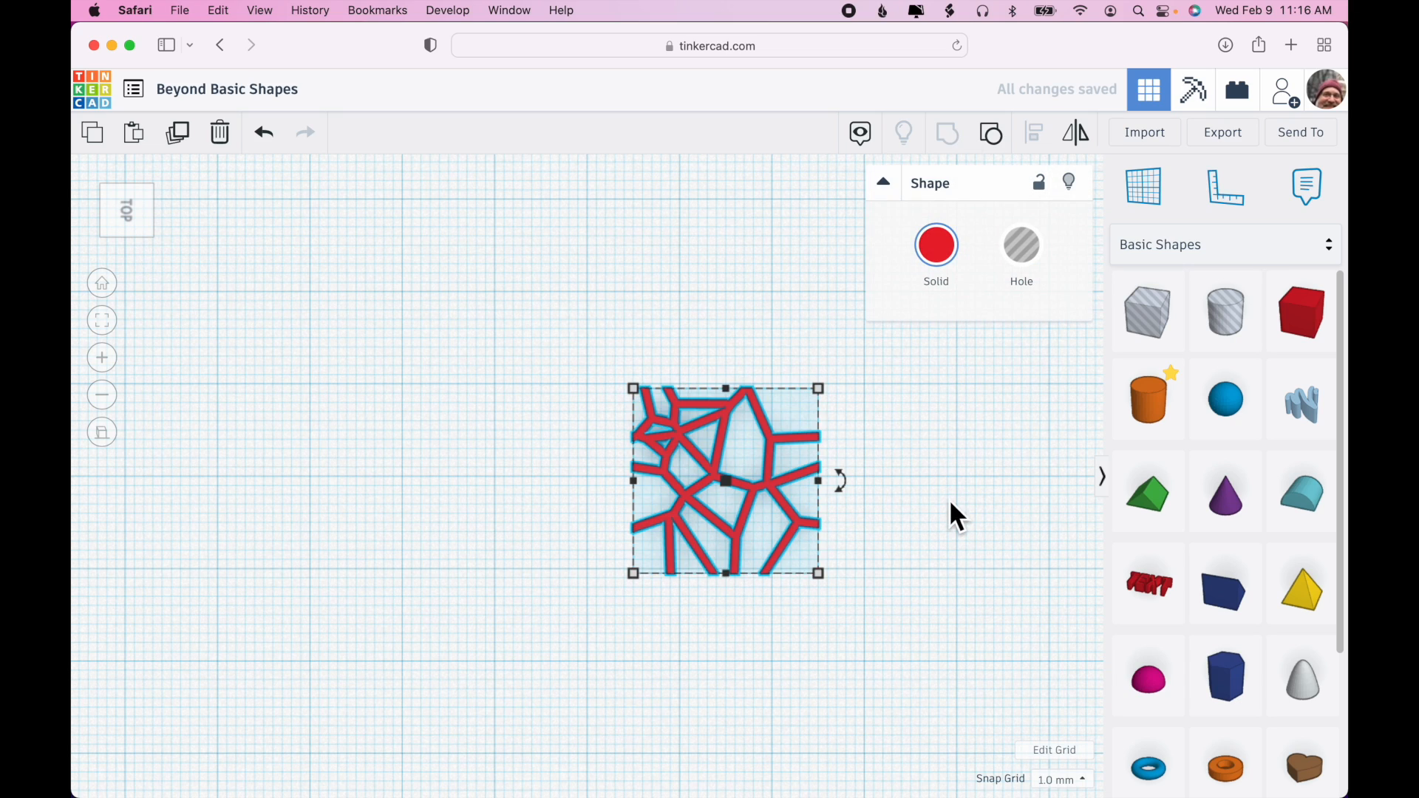
right_click_drag(948, 519, 867, 432)
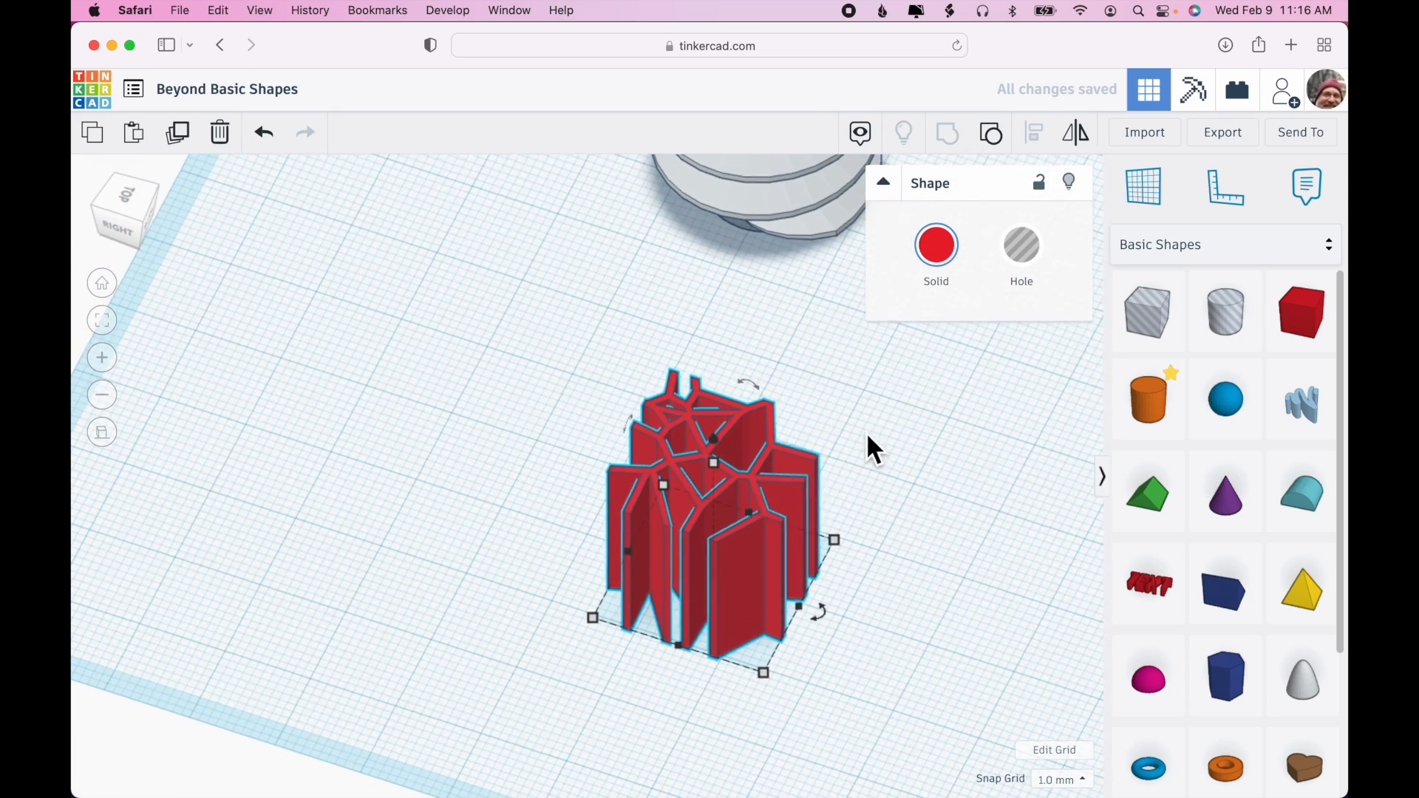
right_click_drag(739, 488, 719, 553)
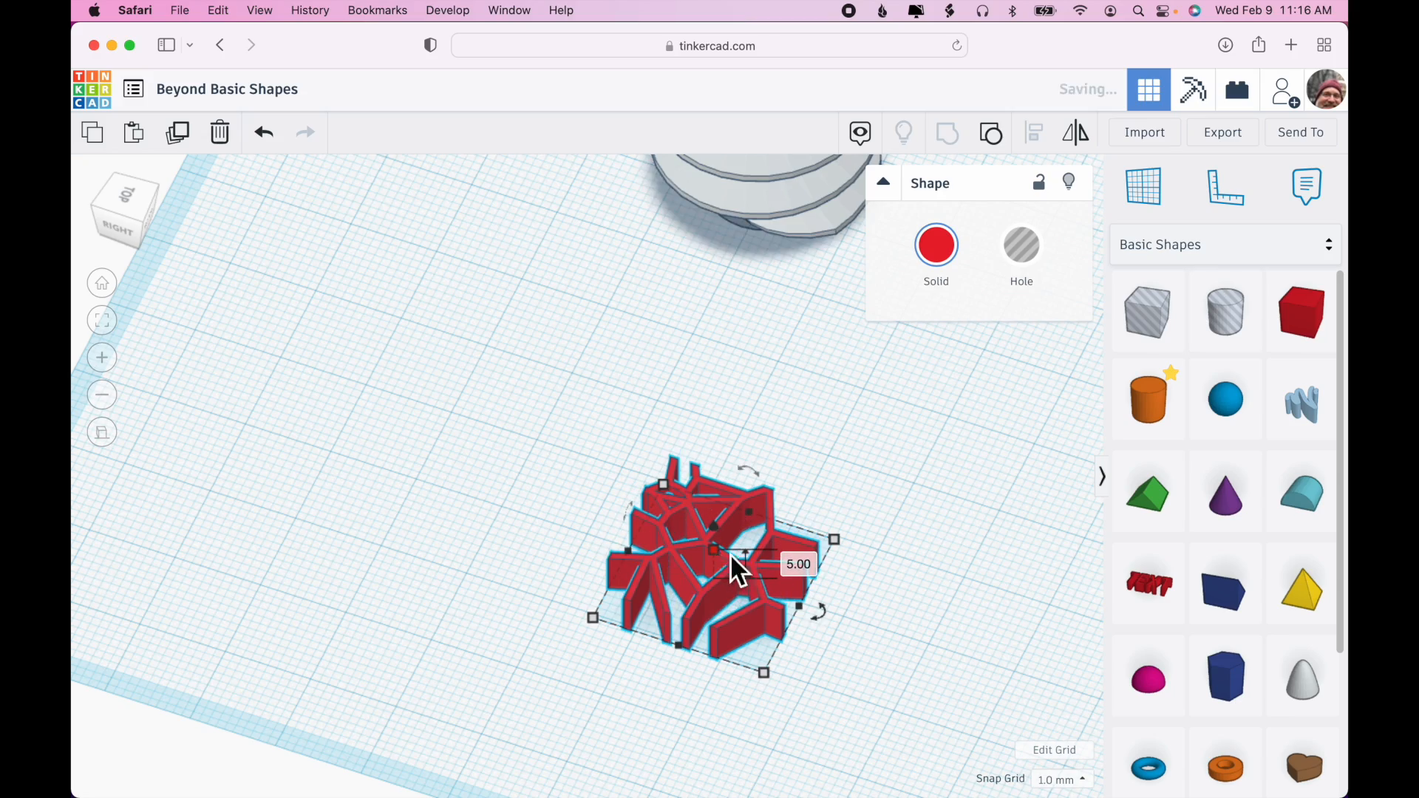
Examine the flattened red lattice from above and from several oblique angles
right_click_drag(944, 544, 1013, 624)
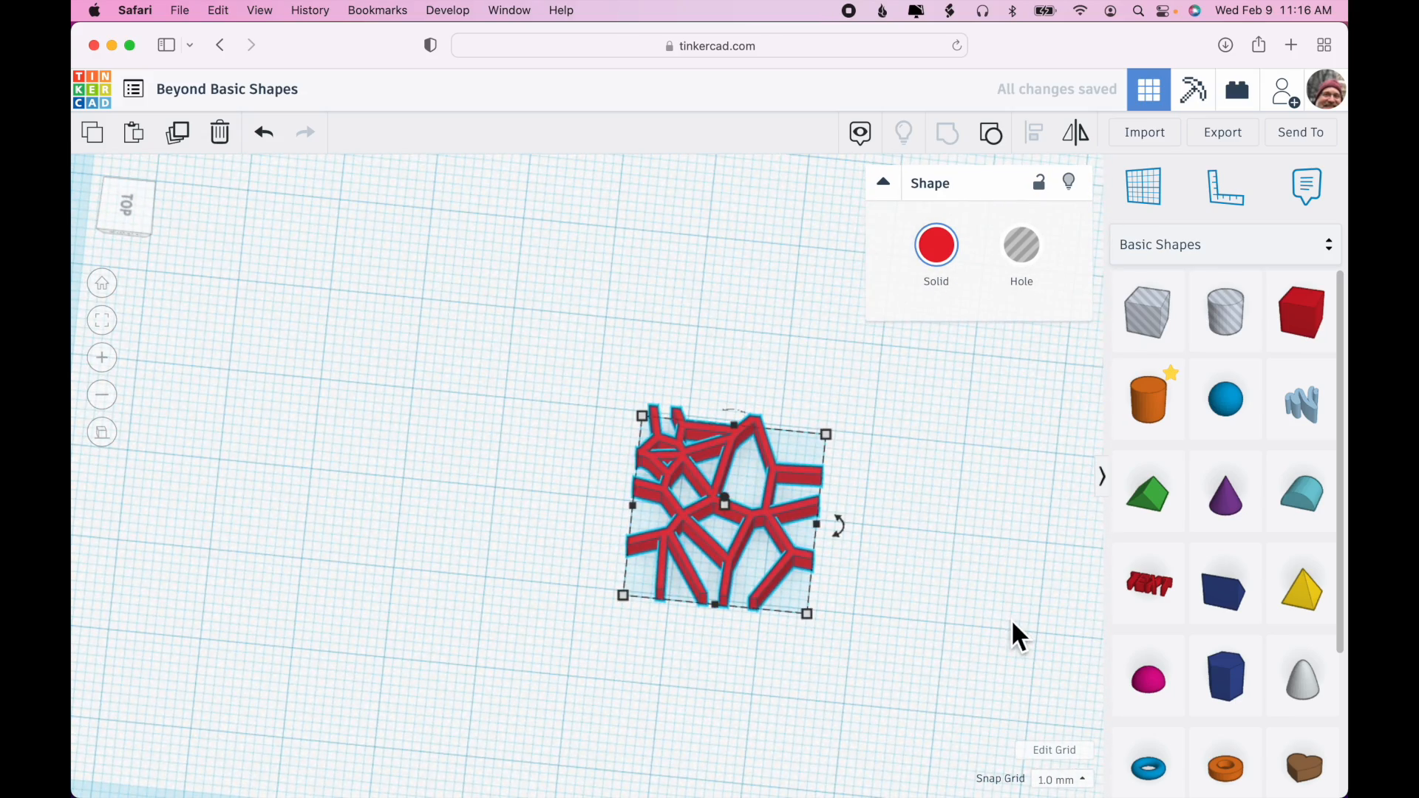
right_click_drag(597, 641, 797, 552)
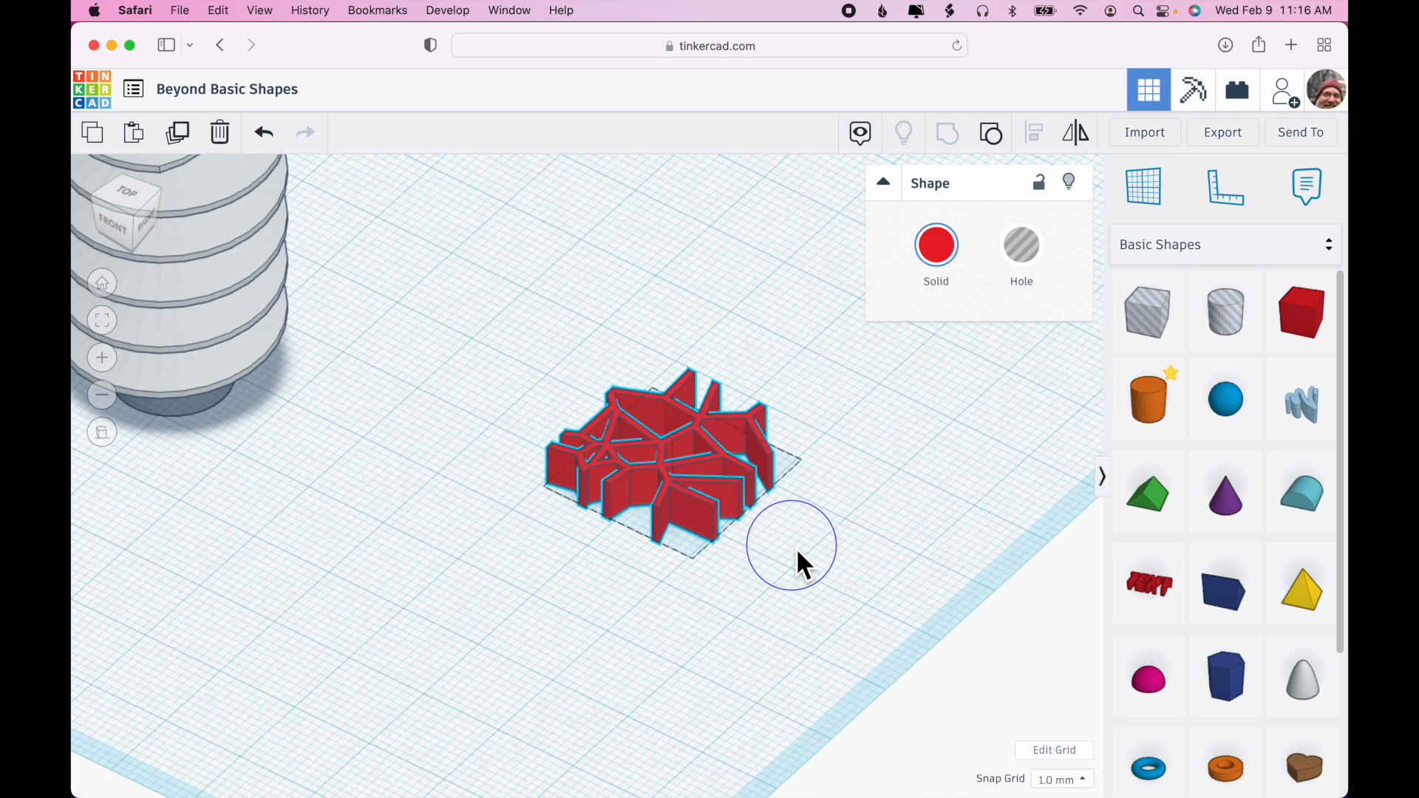
right_click_drag(797, 552, 798, 552)
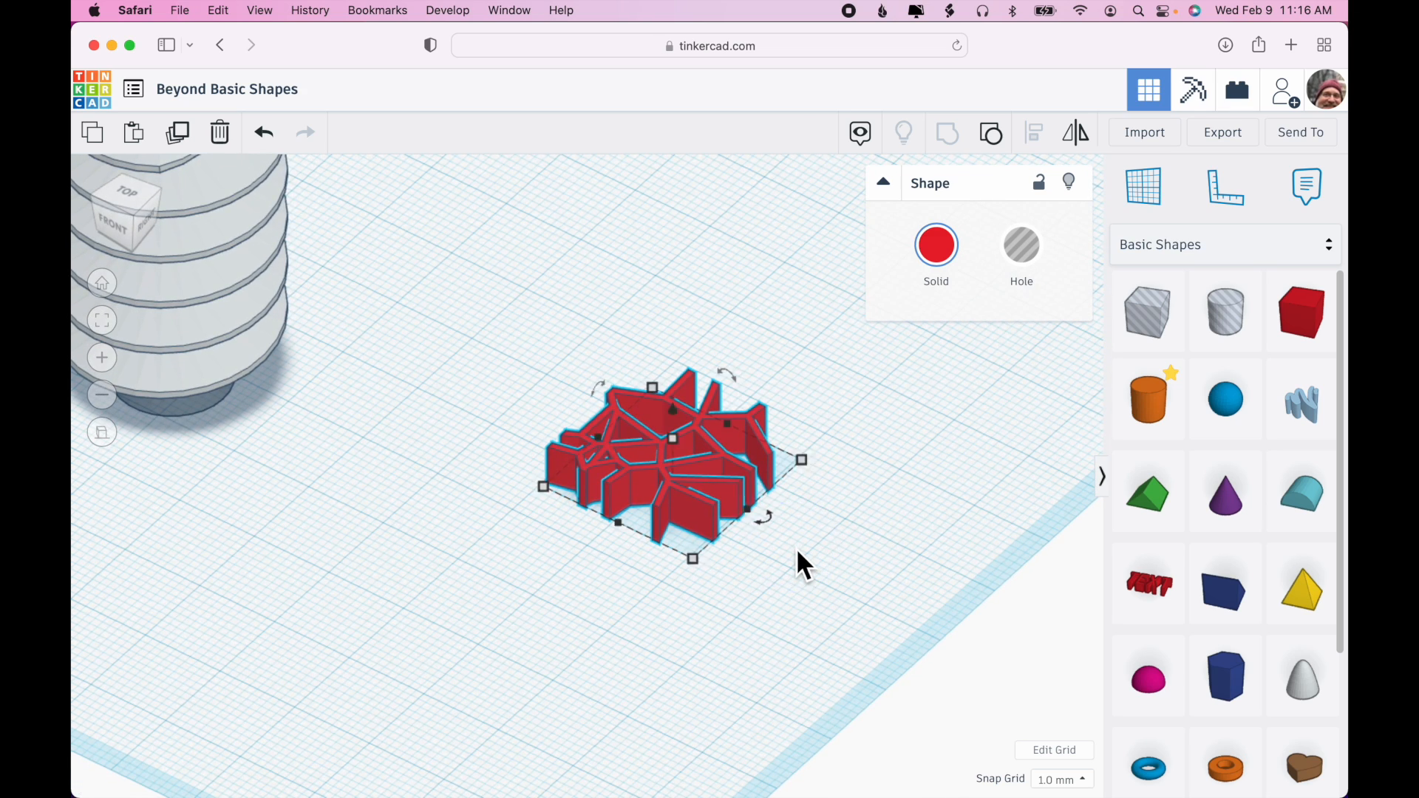
right_click_drag(941, 416, 923, 519)
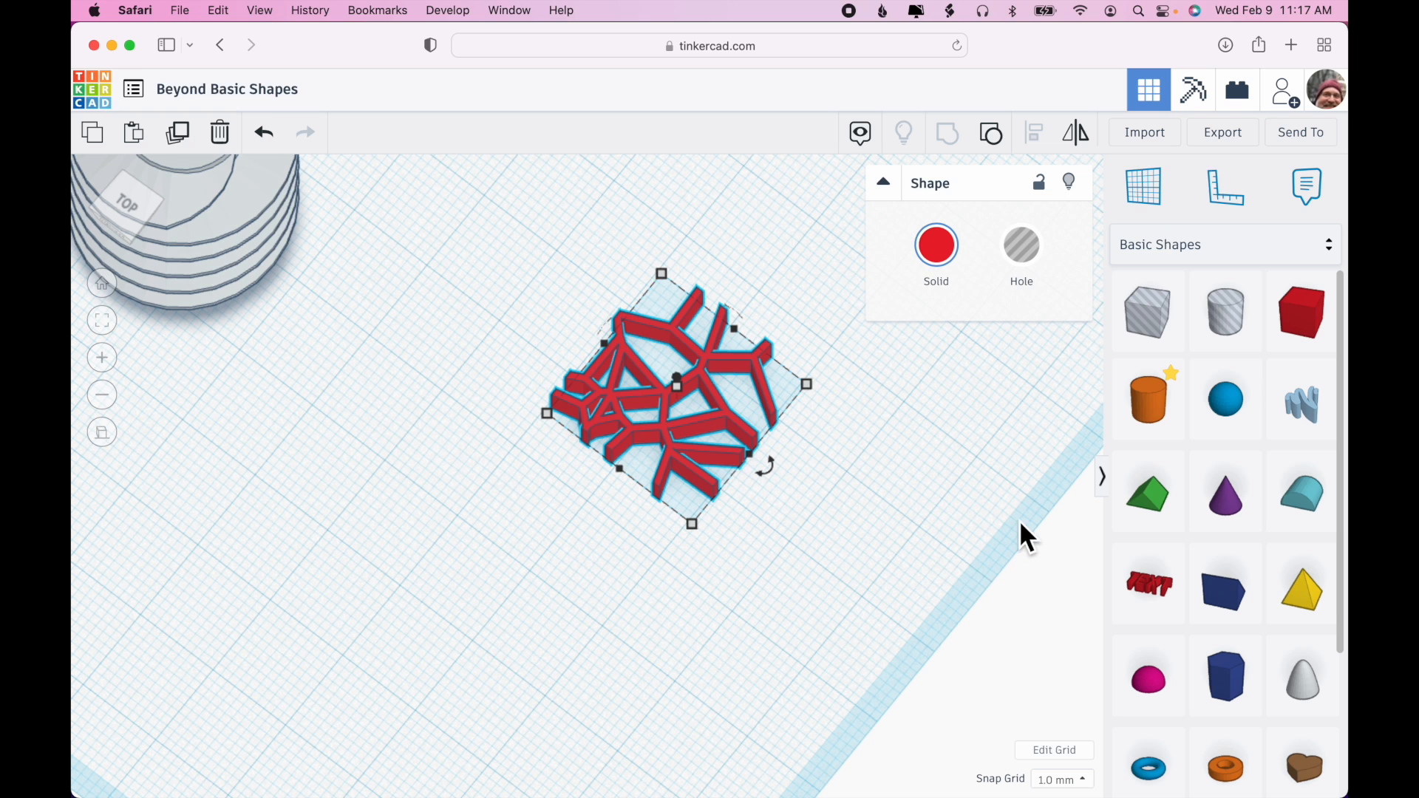
scroll(1273, 627, "down", 3)
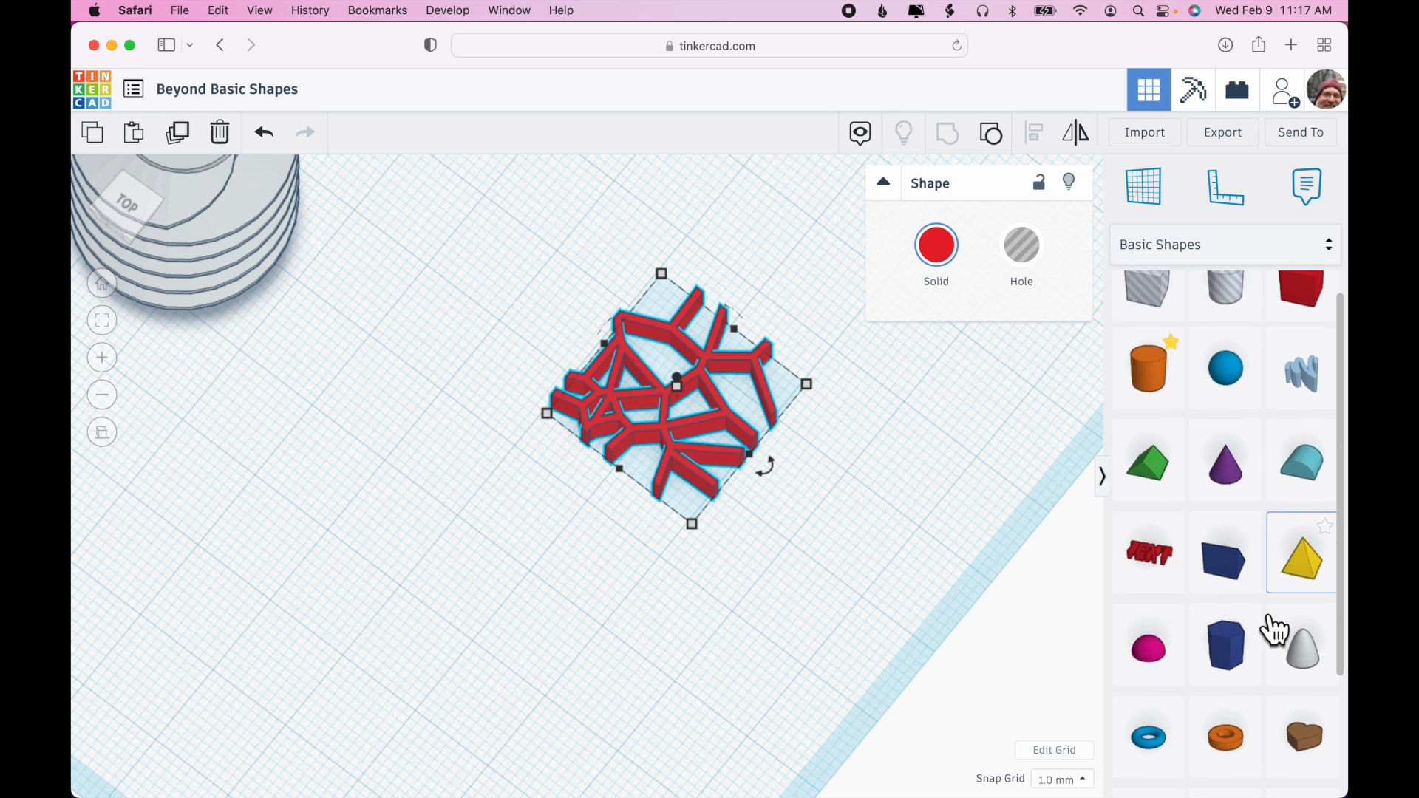
Look through the Favorites collection in the shapes library
scroll(1270, 626, "up", 3)
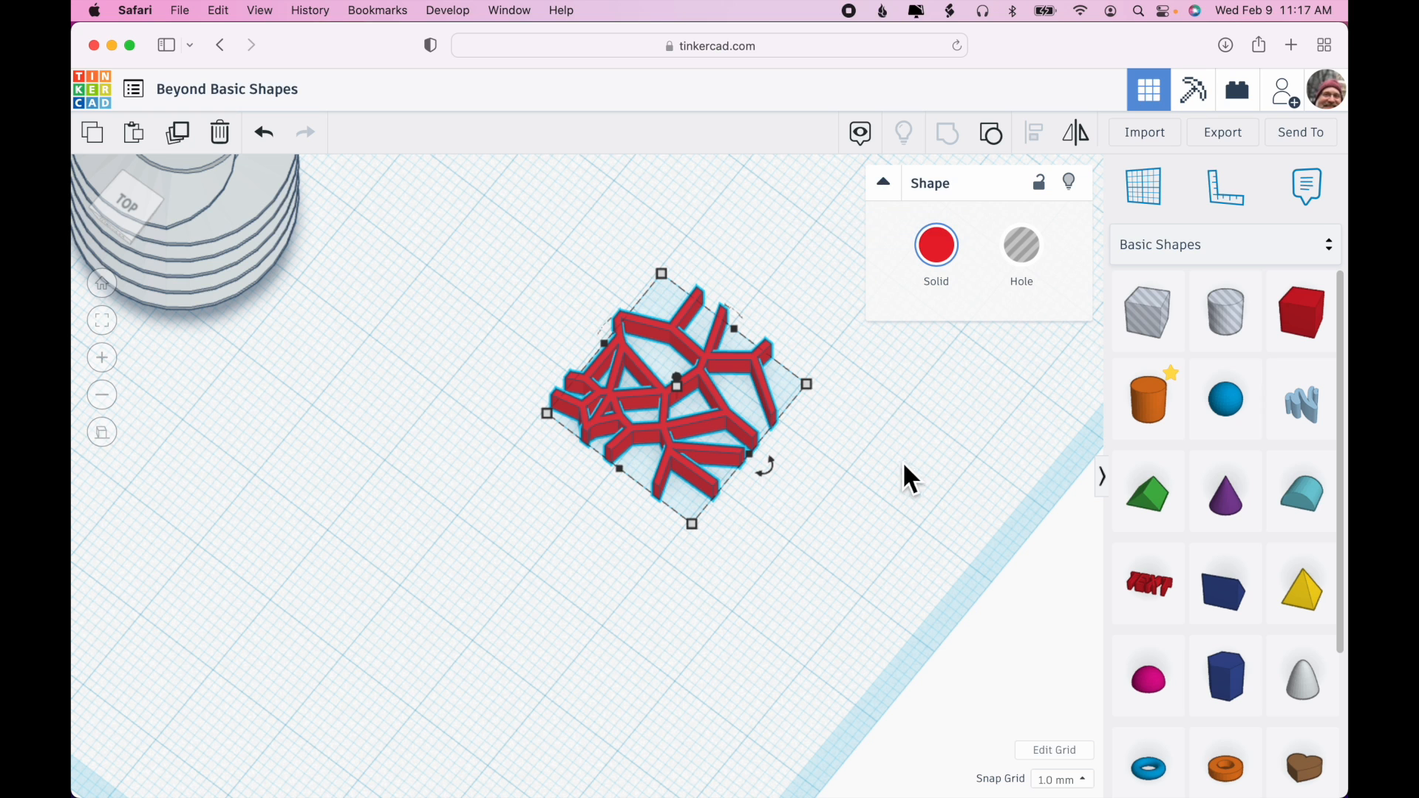
scroll(835, 530, "down", 5)
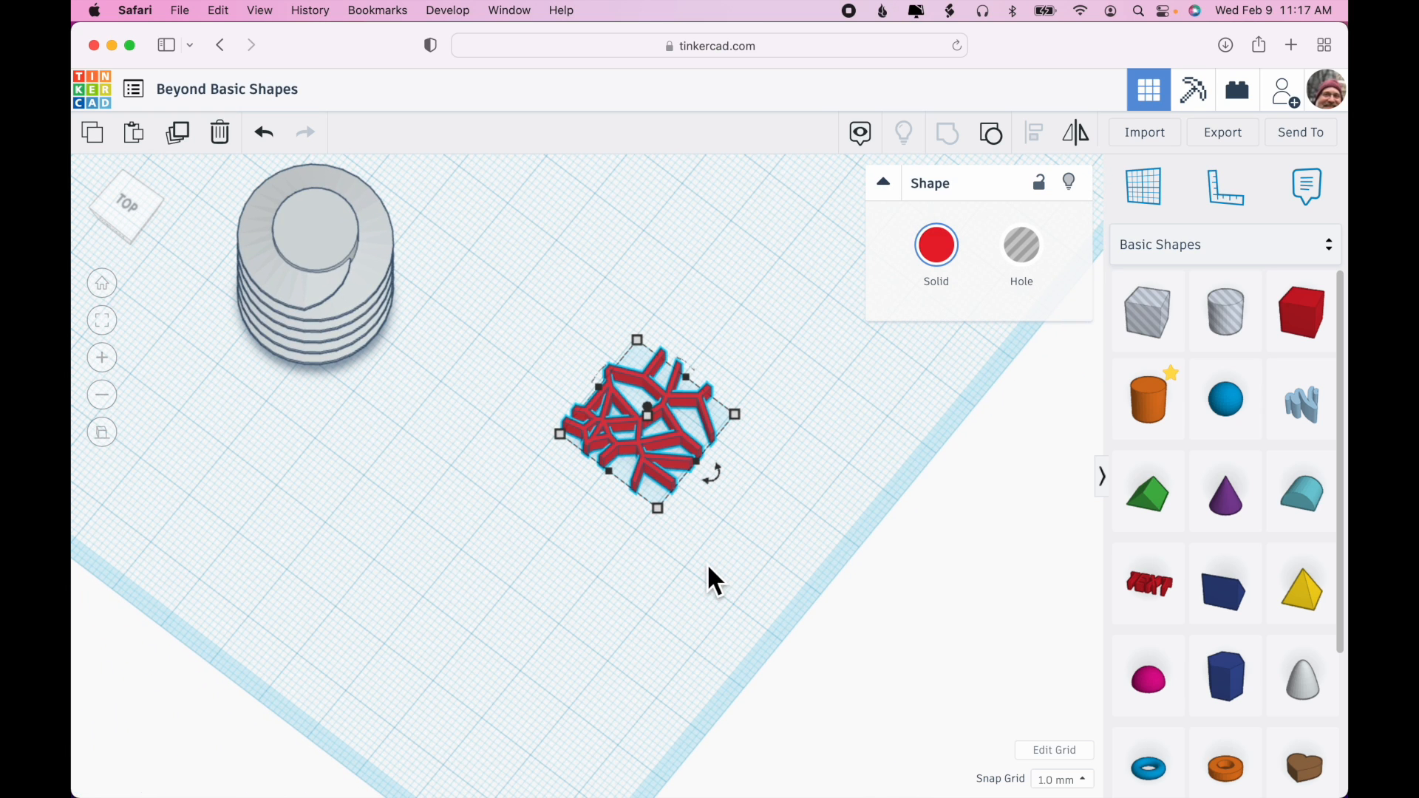
left_click(1330, 251)
scroll(1229, 340, "up", 2)
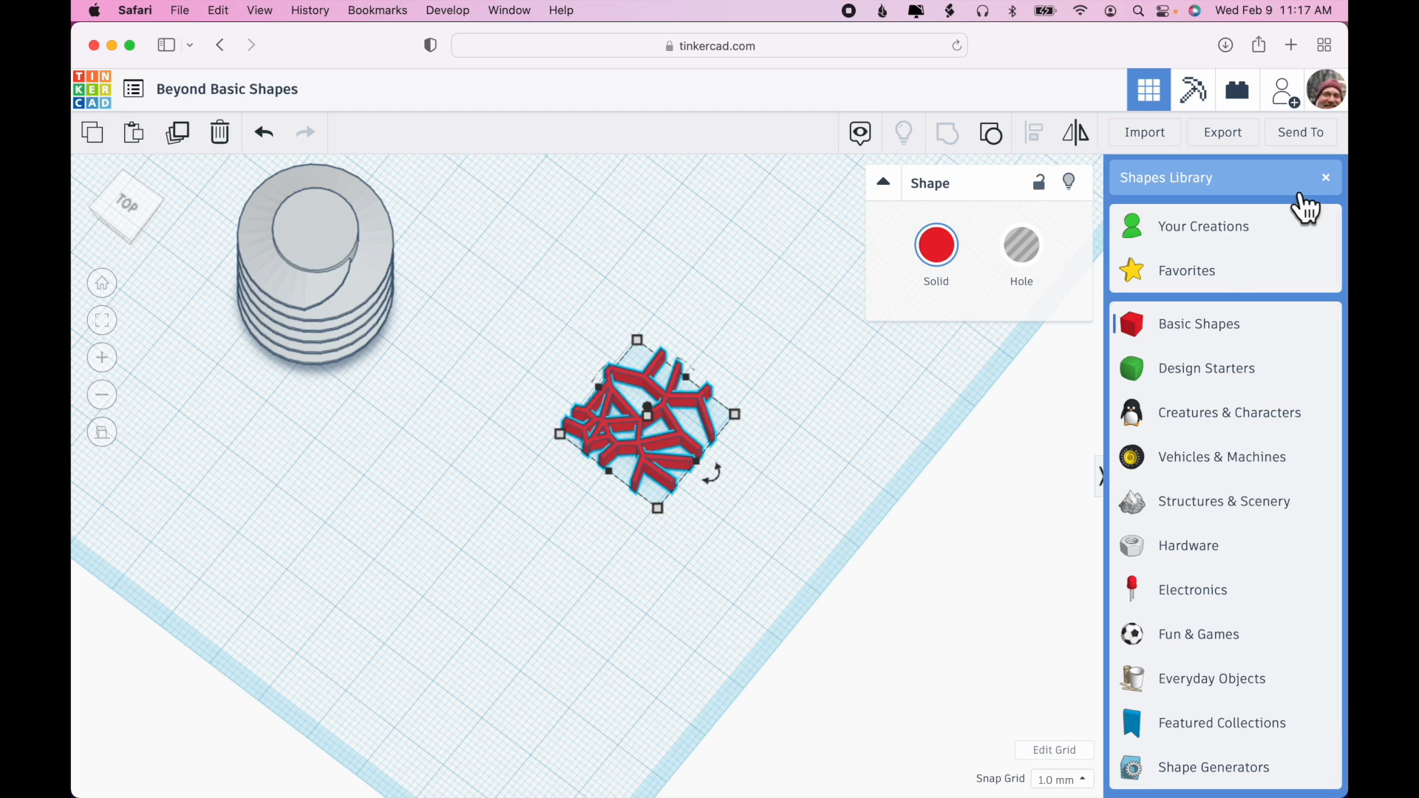
left_click(1213, 275)
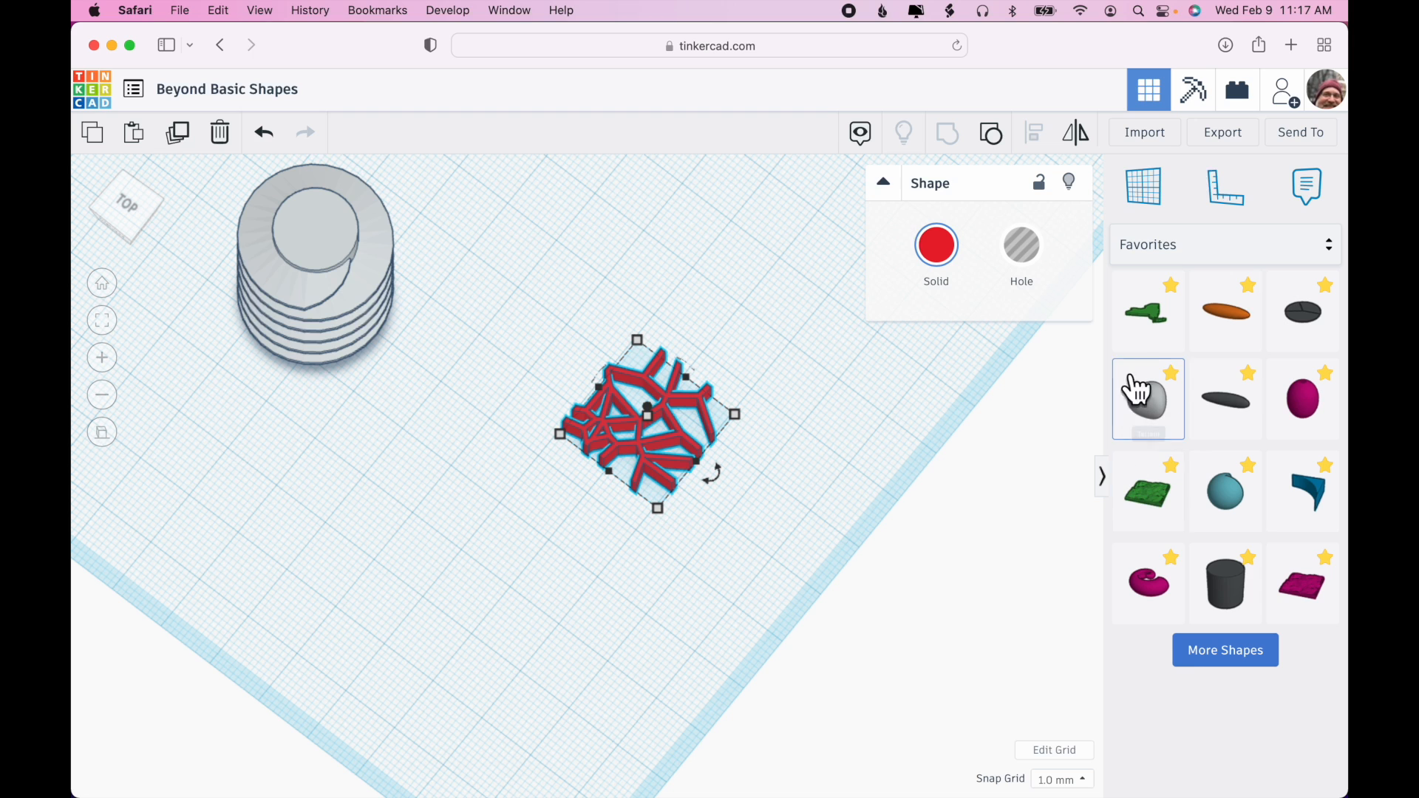
Mark the Cone in Basic Shapes as a favorite and check the full Favorites collection for it
left_click(1185, 256)
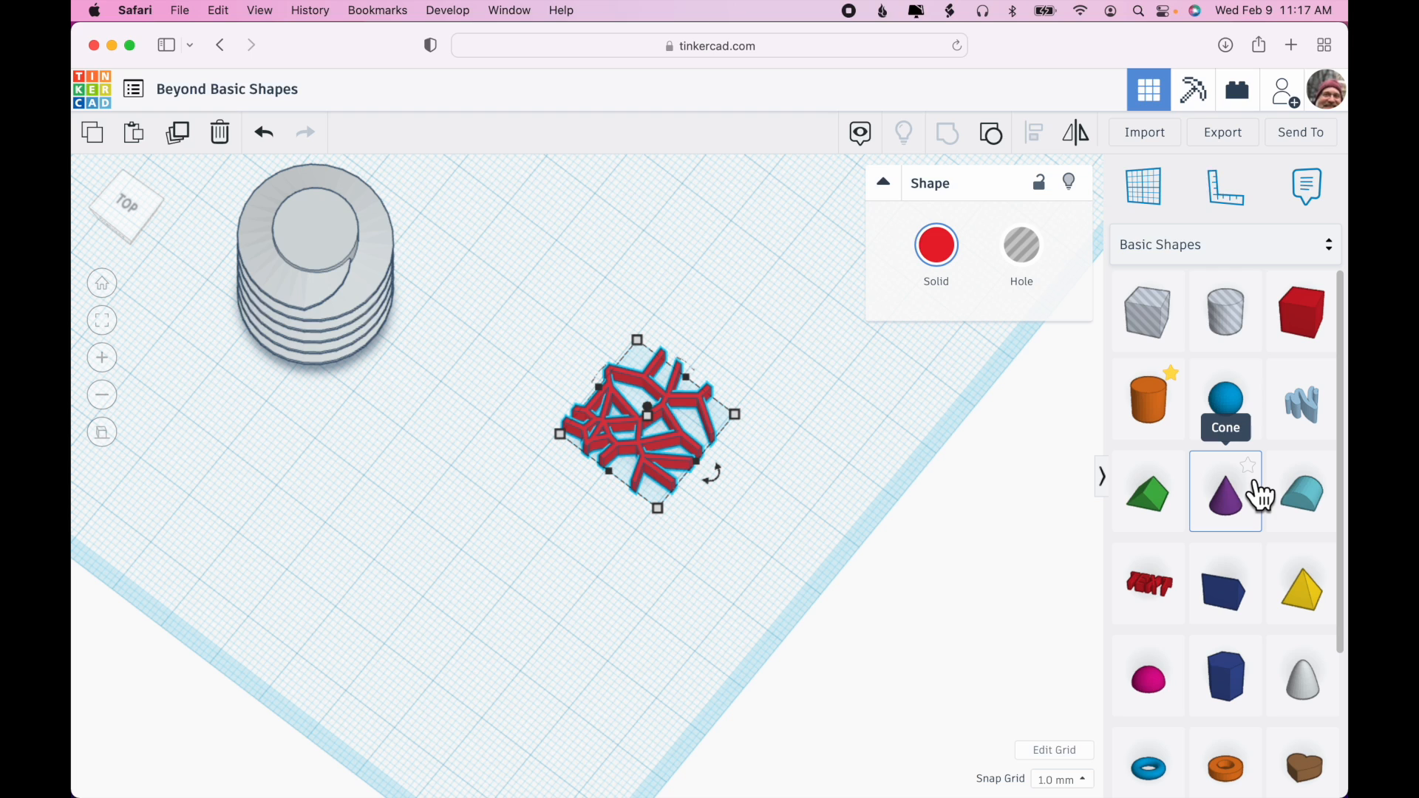
left_click(1249, 470)
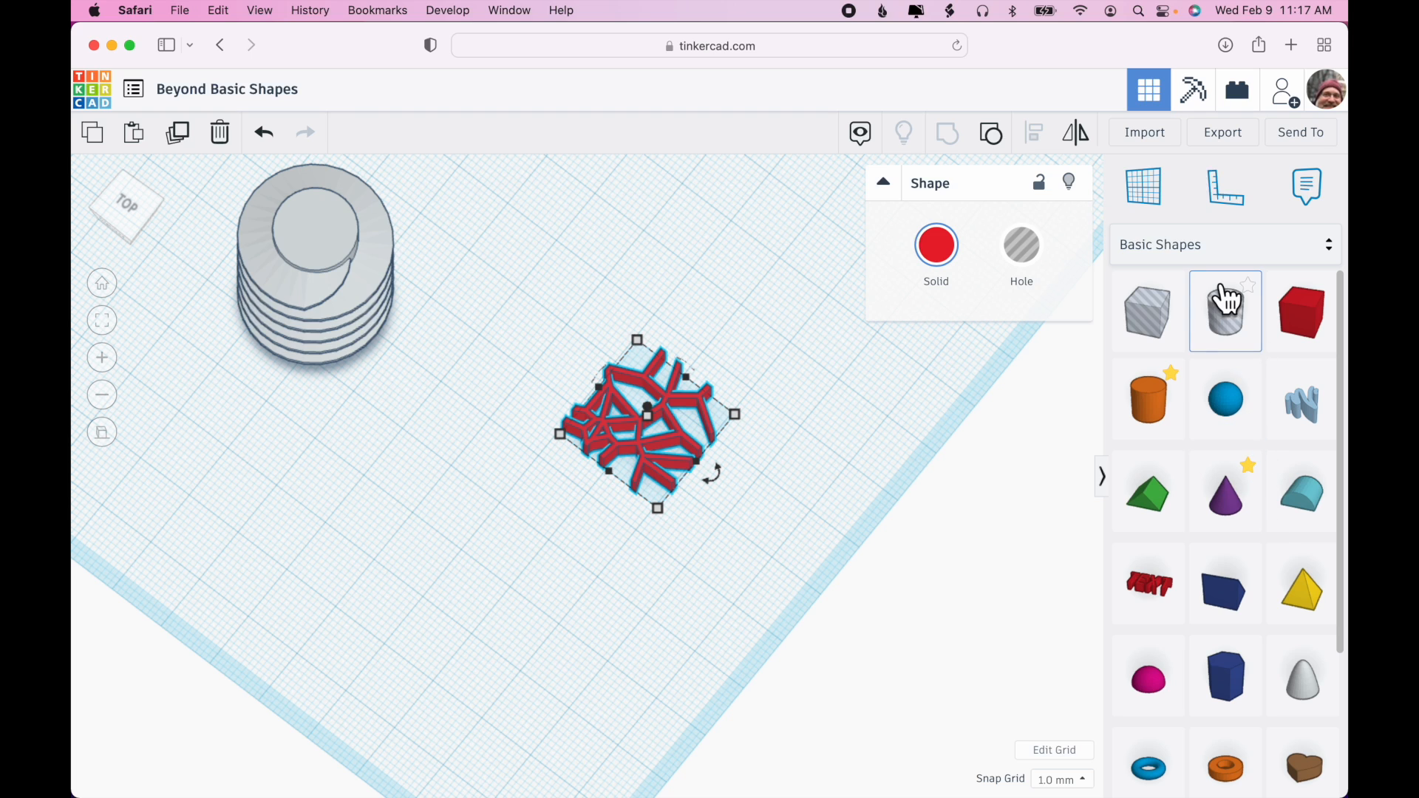
left_click(1222, 259)
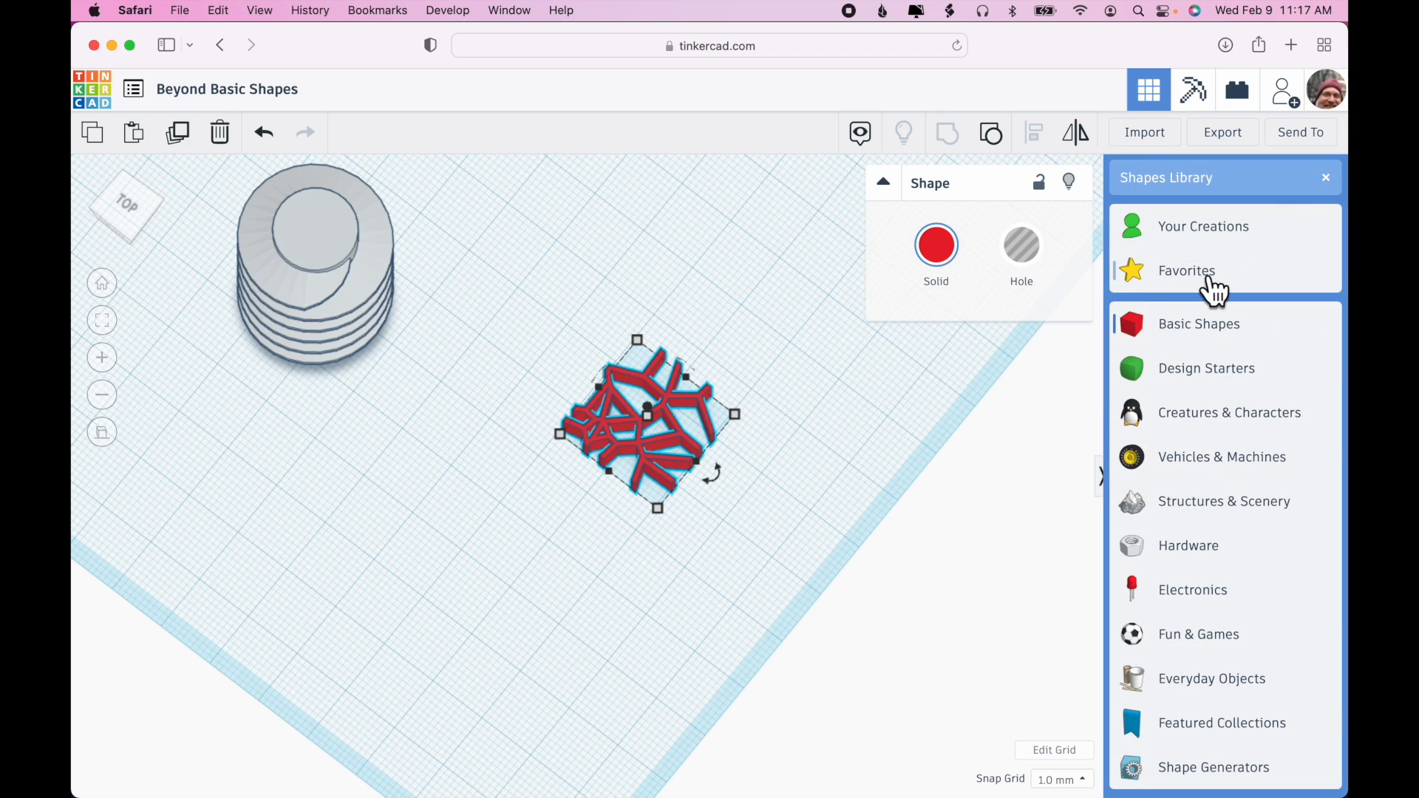
left_click(1210, 275)
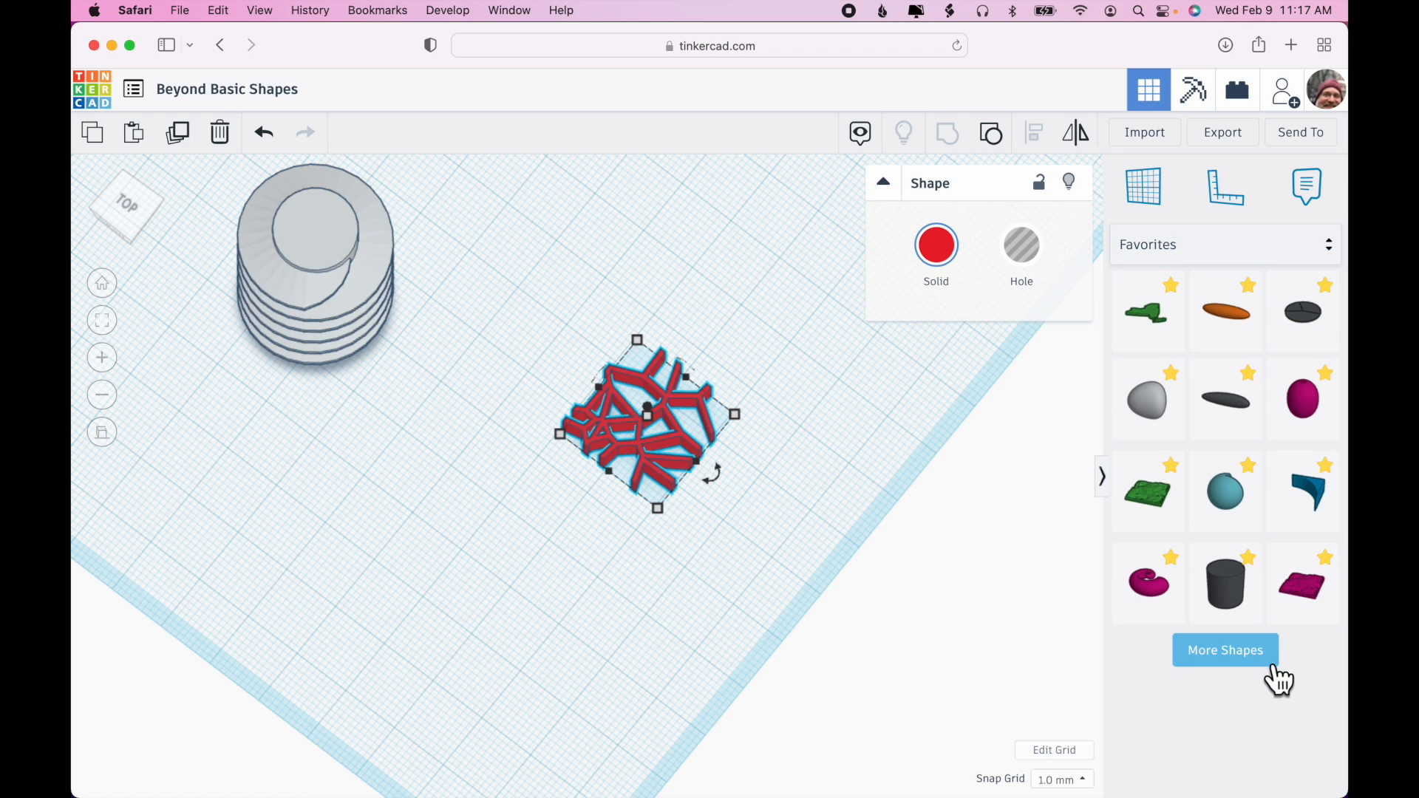
left_click(1251, 674)
scroll(1250, 671, "down", 3)
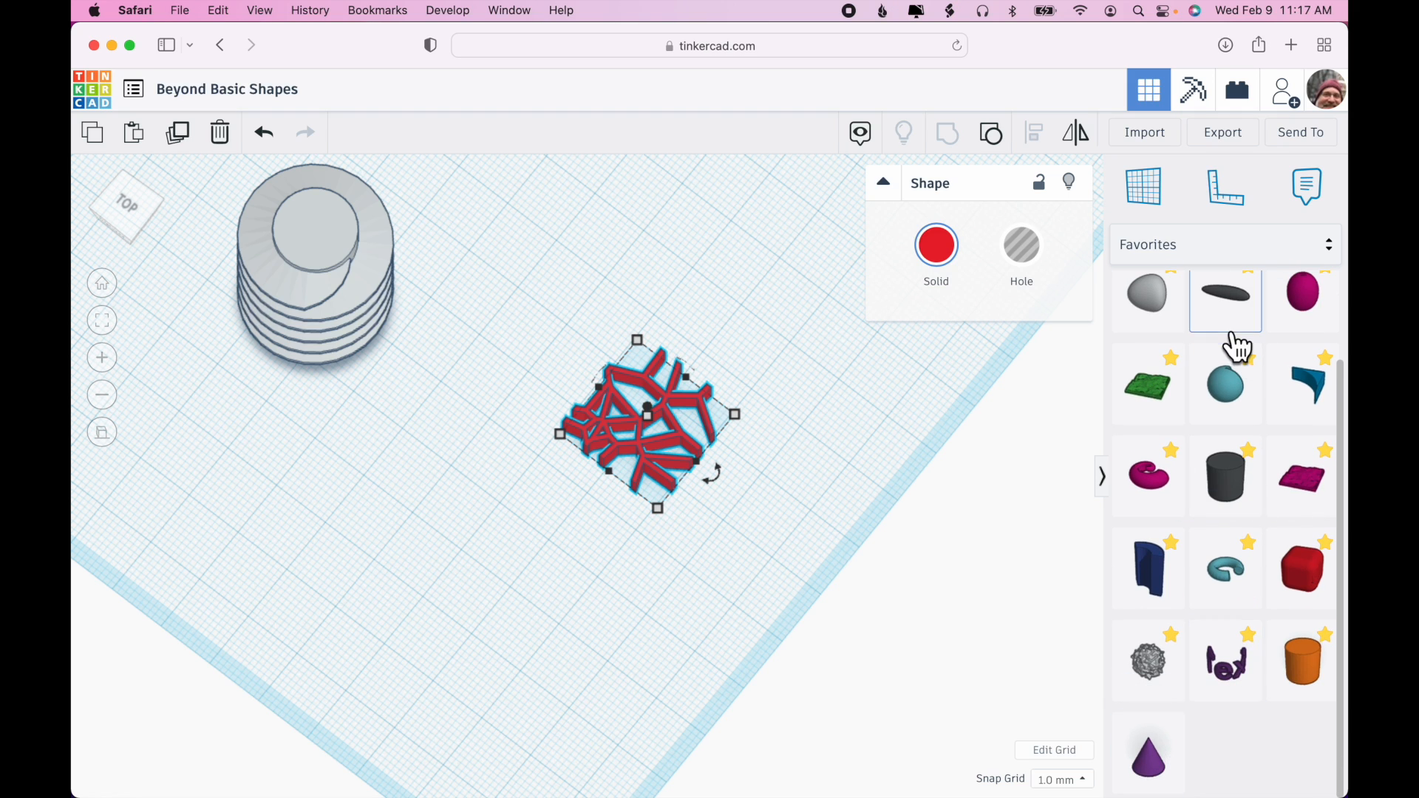
Place the Printer Logo from Your Creations on the workplane, behind the red Voronoi lattice
left_click(1170, 244)
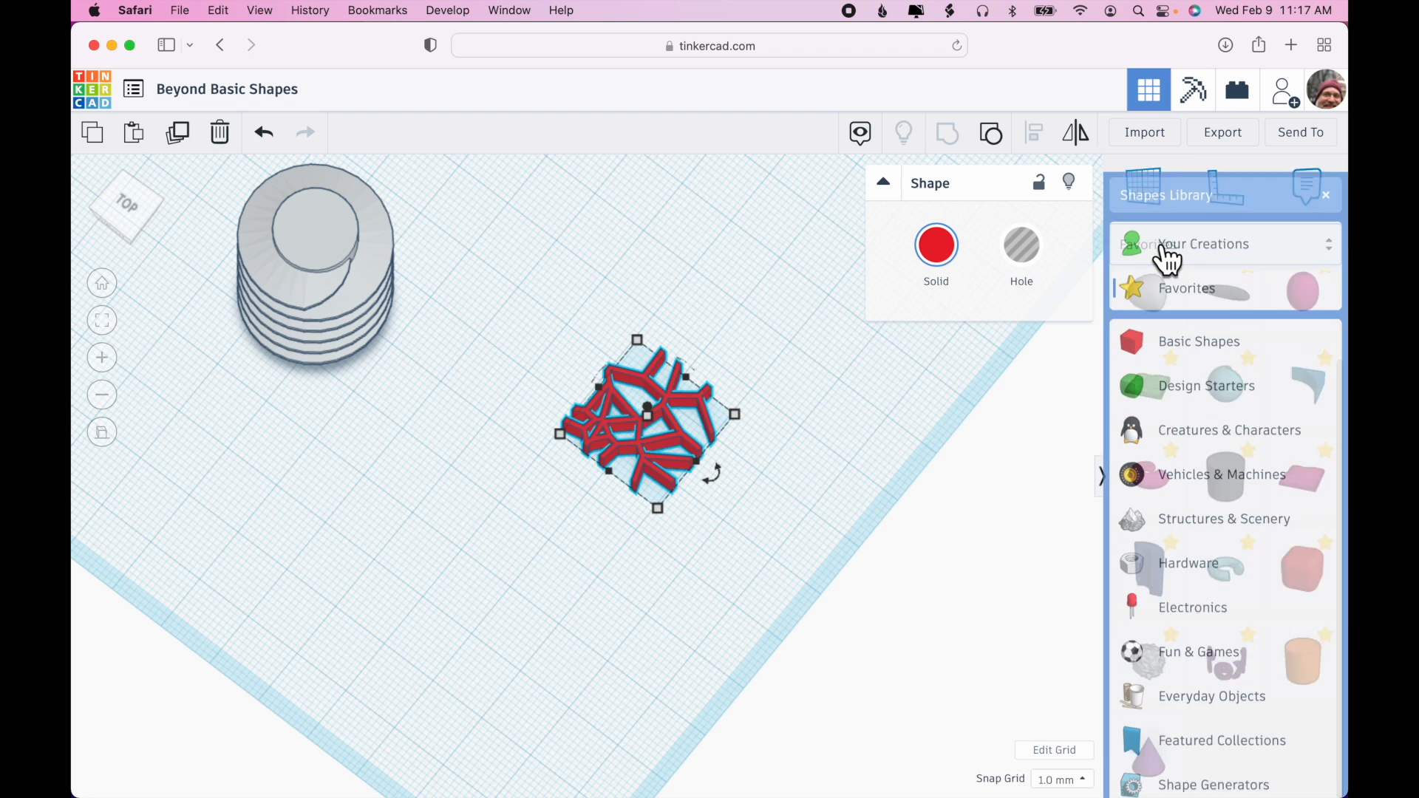
left_click(1189, 327)
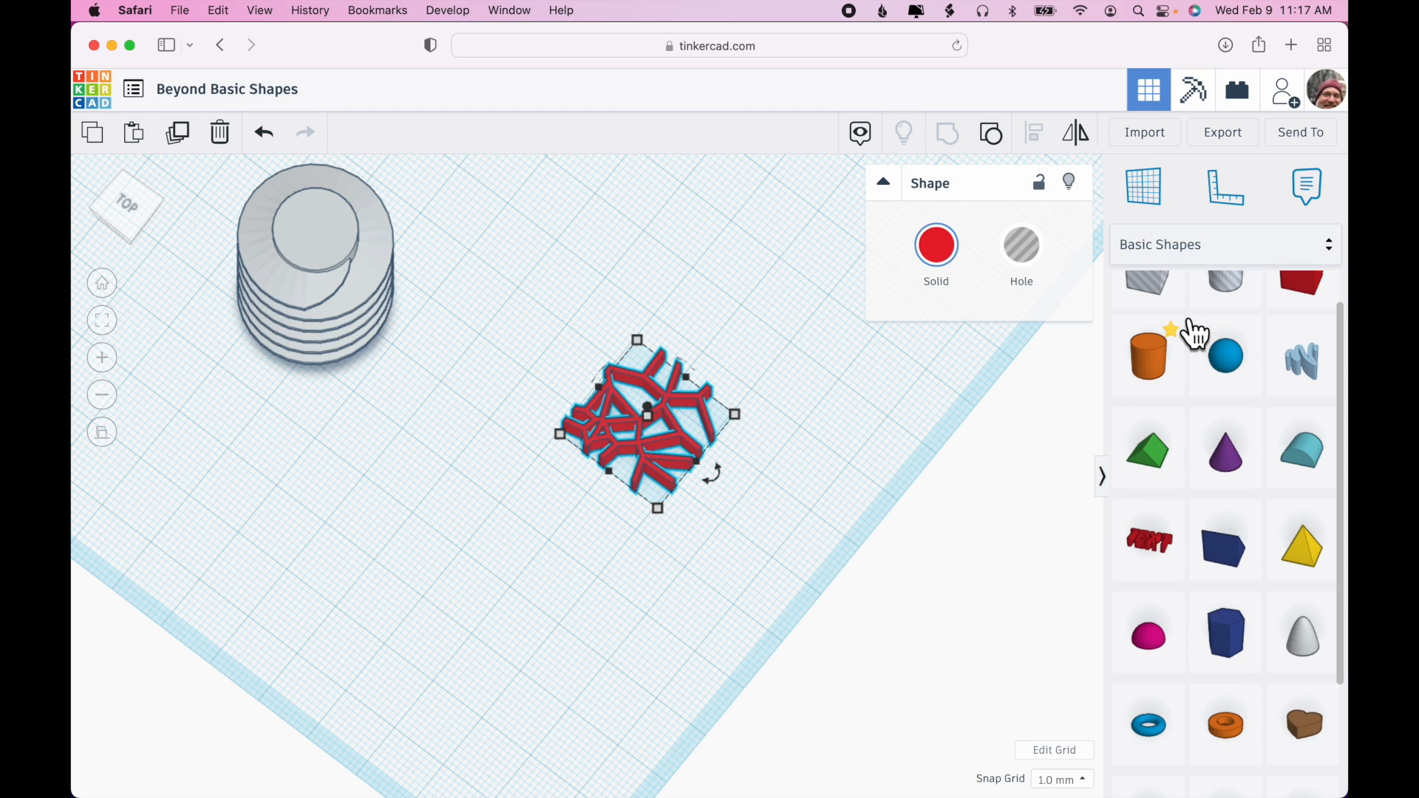
scroll(1253, 523, "up", 2)
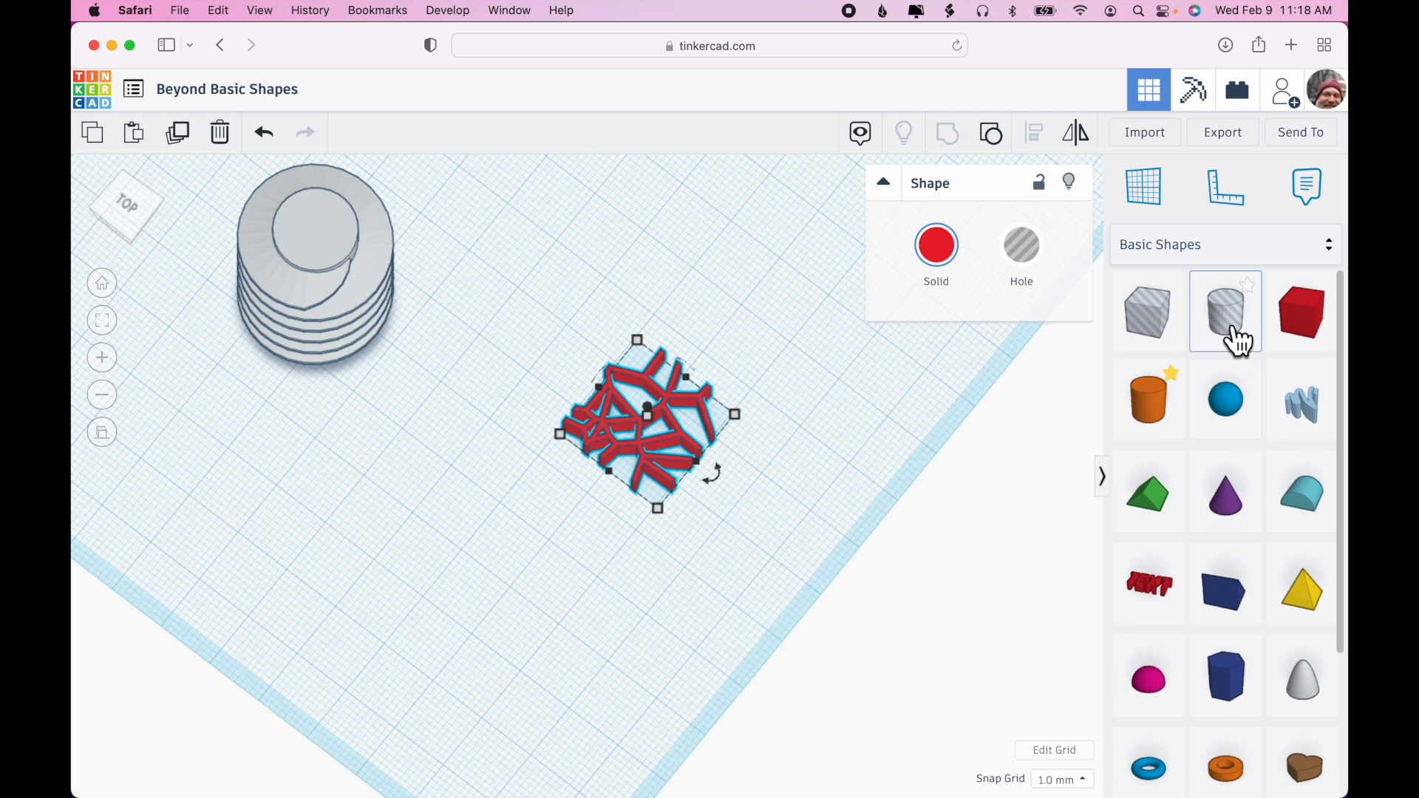
left_click(1223, 255)
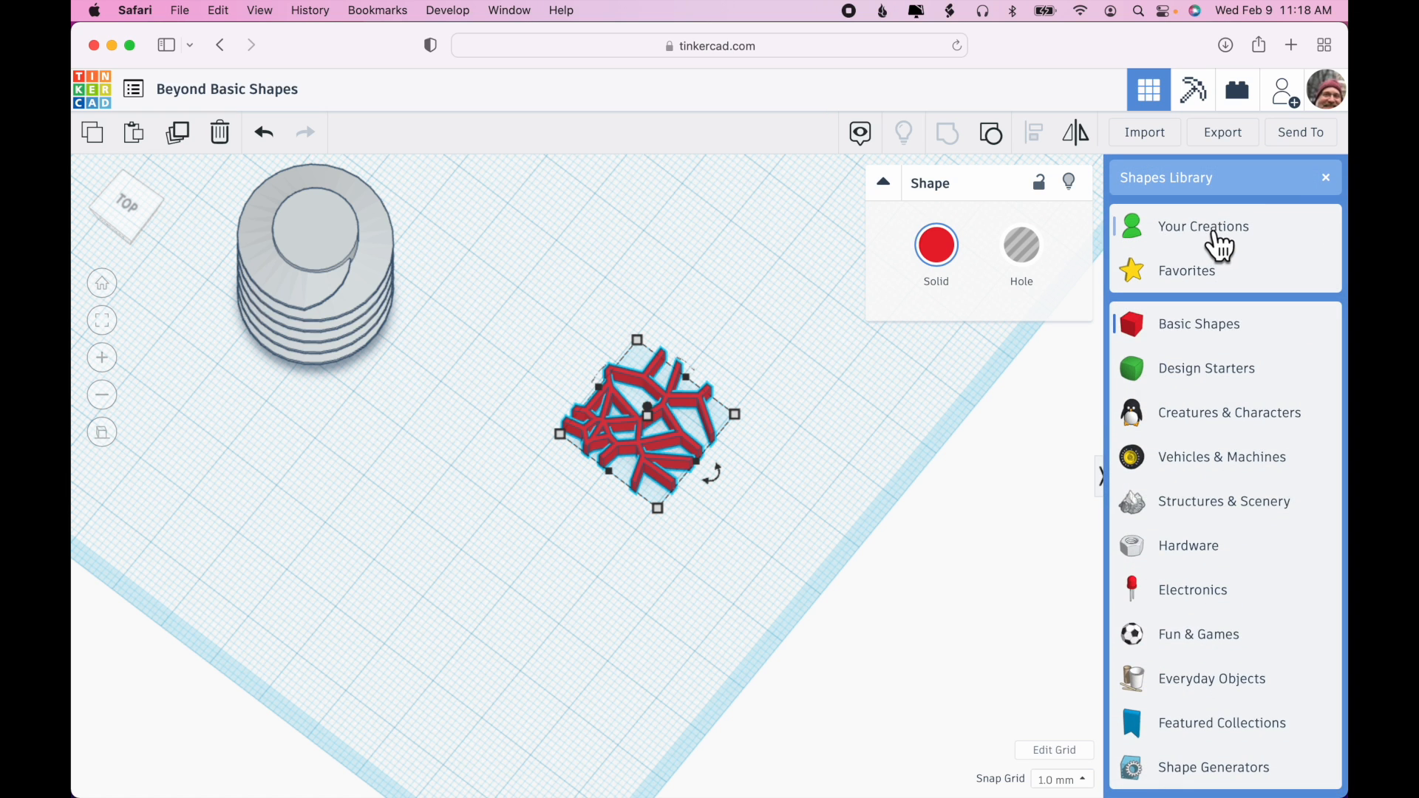
left_click(1220, 247)
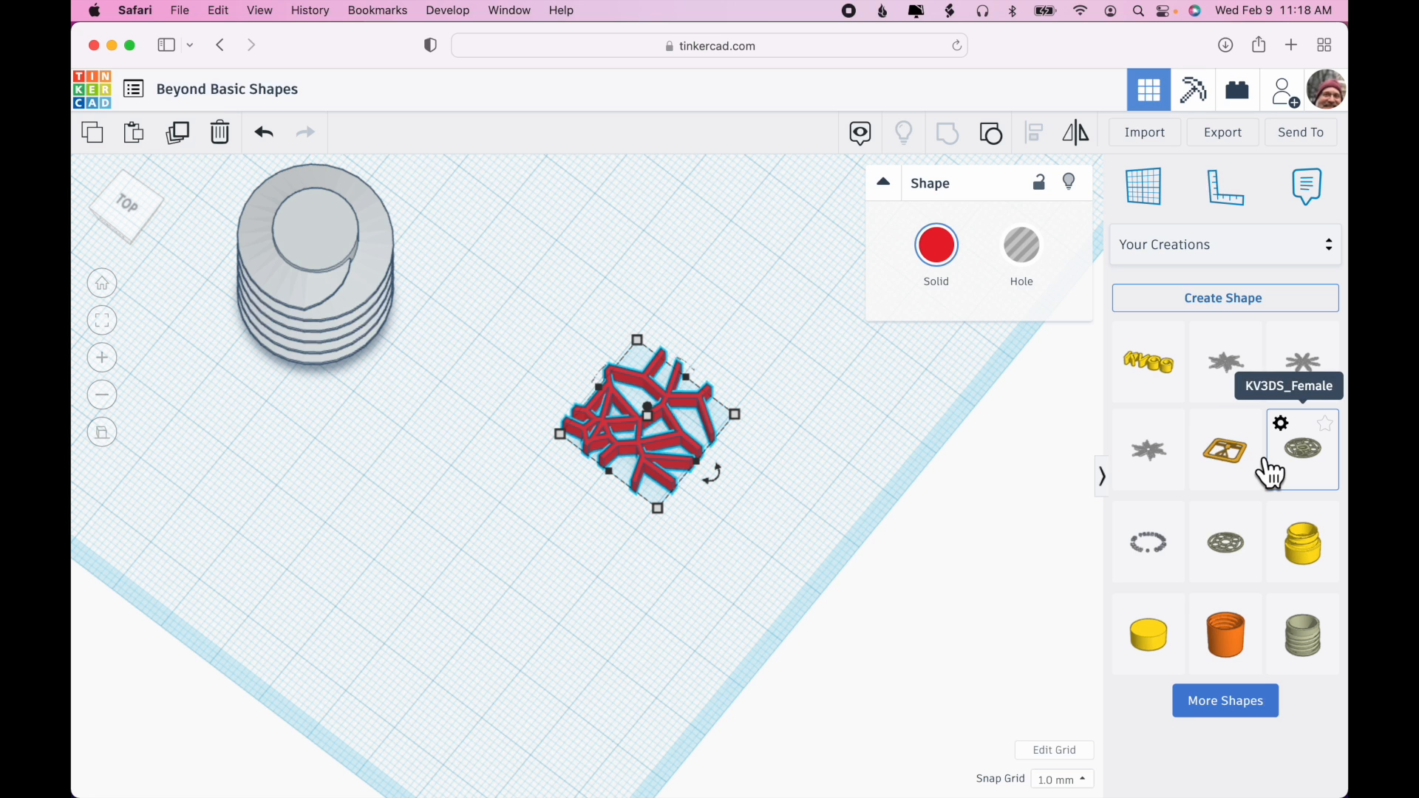
scroll(670, 552, "down", 3)
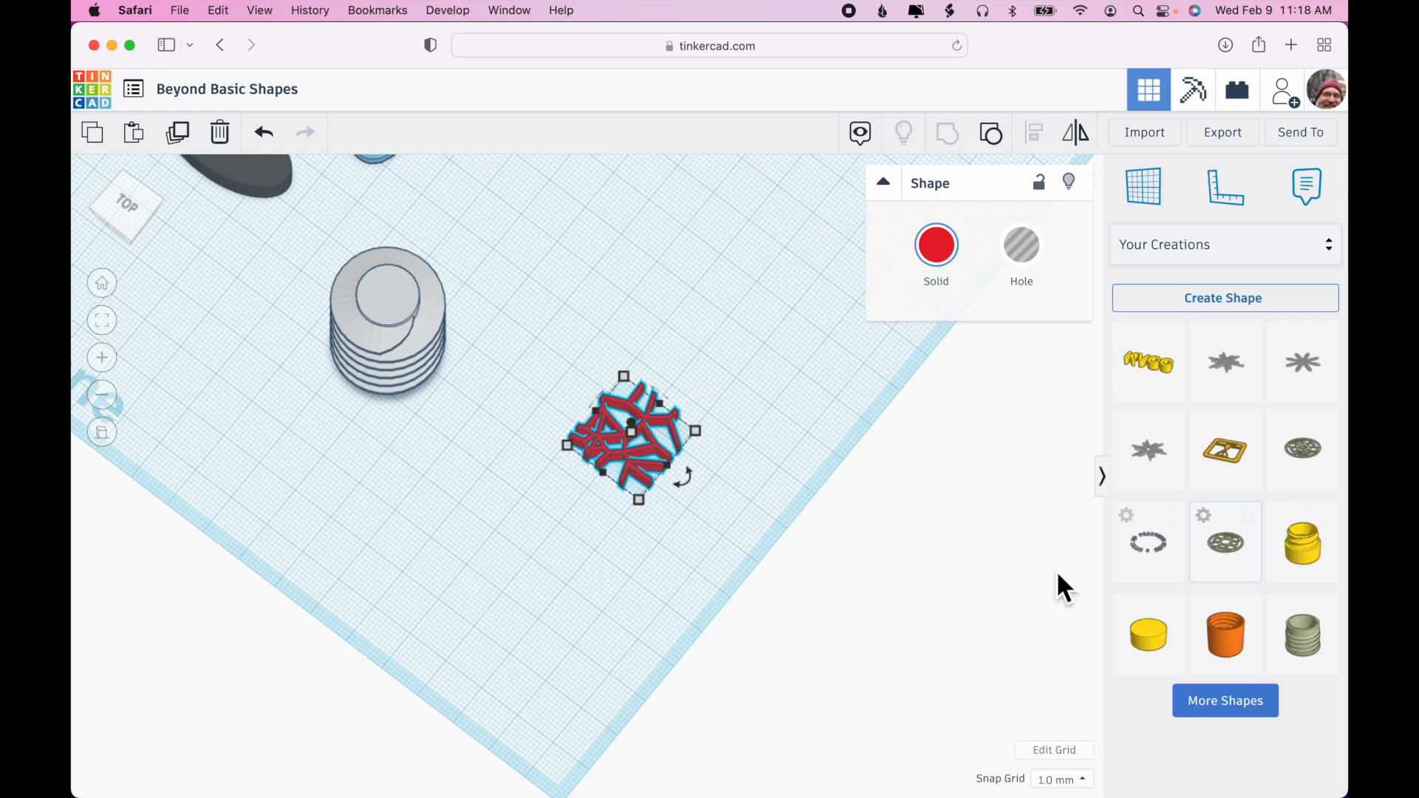
right_click_drag(694, 624, 749, 551)
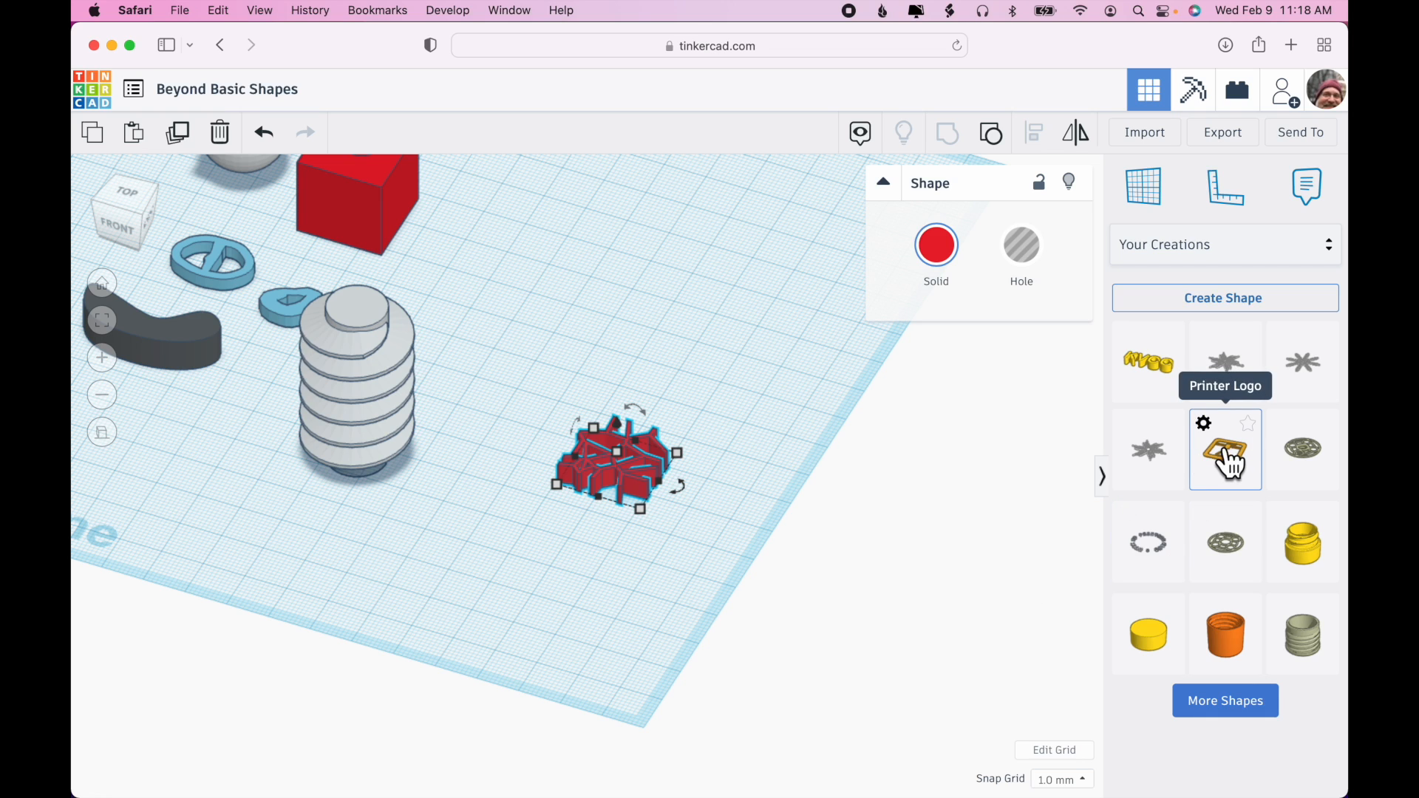
left_click_drag(1230, 464, 631, 269)
mouse_move(732, 423)
right_mouse_down()
mouse_move(755, 461)
mouse_move(740, 412)
right_mouse_up()
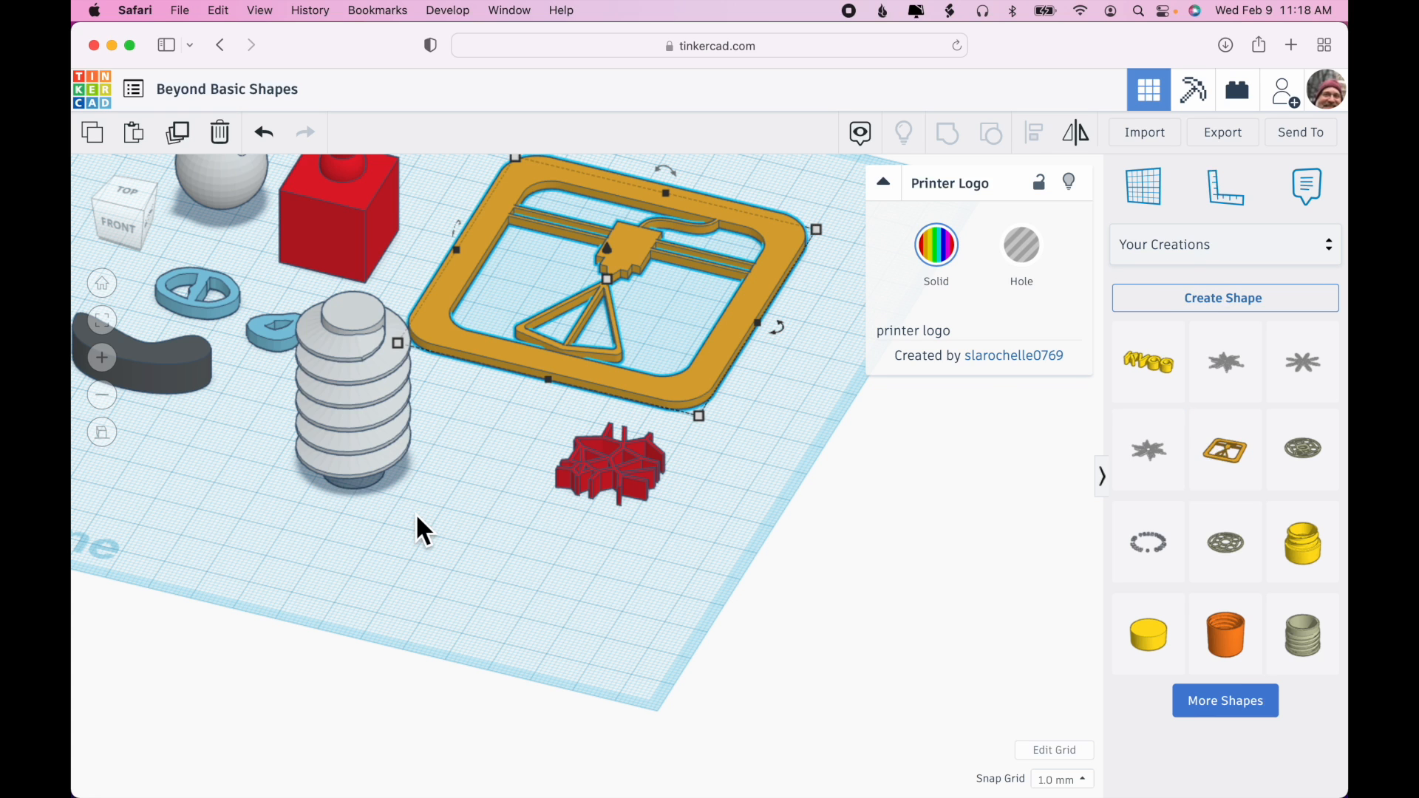
scroll(419, 516, "down", 5)
right_click_drag(419, 517, 402, 517)
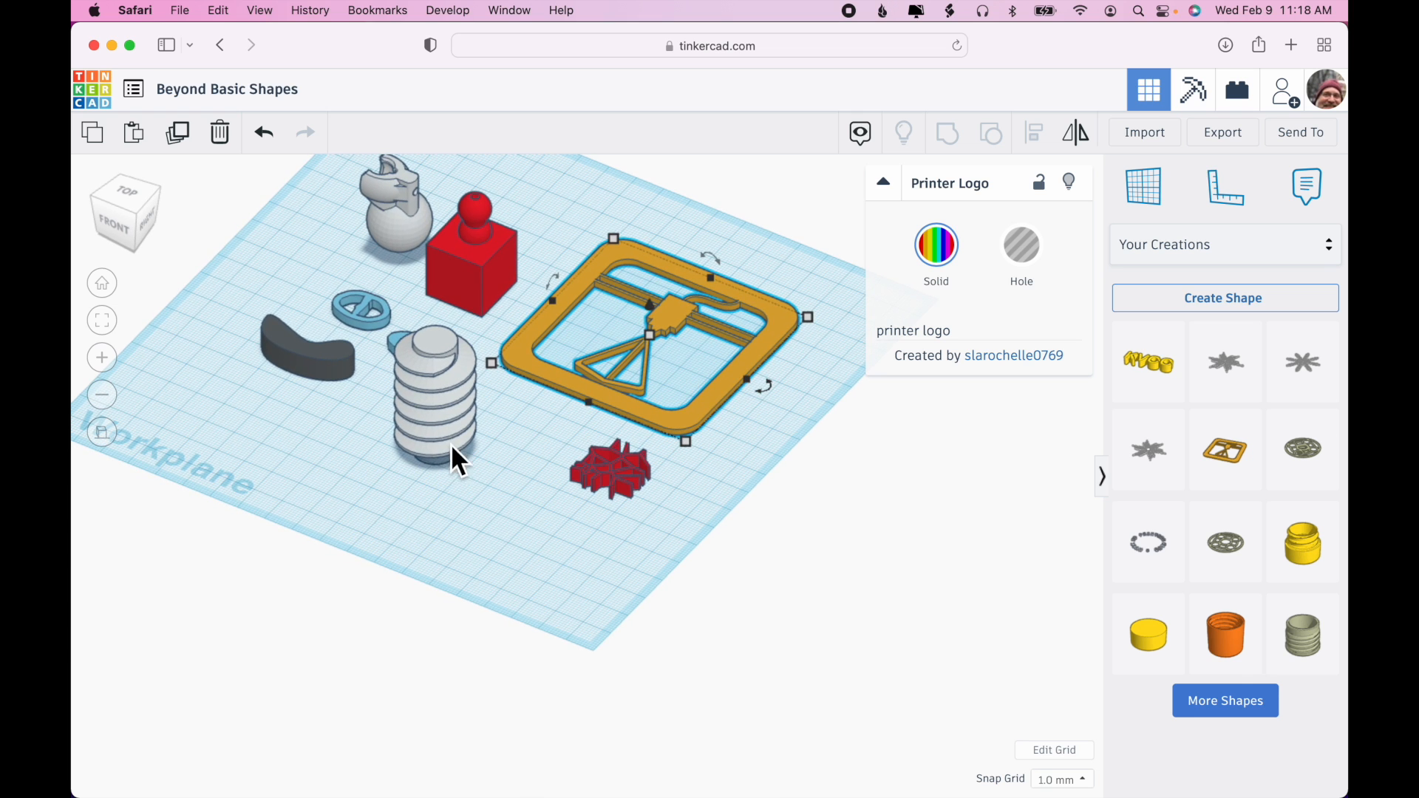
Save the red box with the ball joint on top as a reusable custom shape named Cube Joint
left_click(498, 531)
left_click(464, 285)
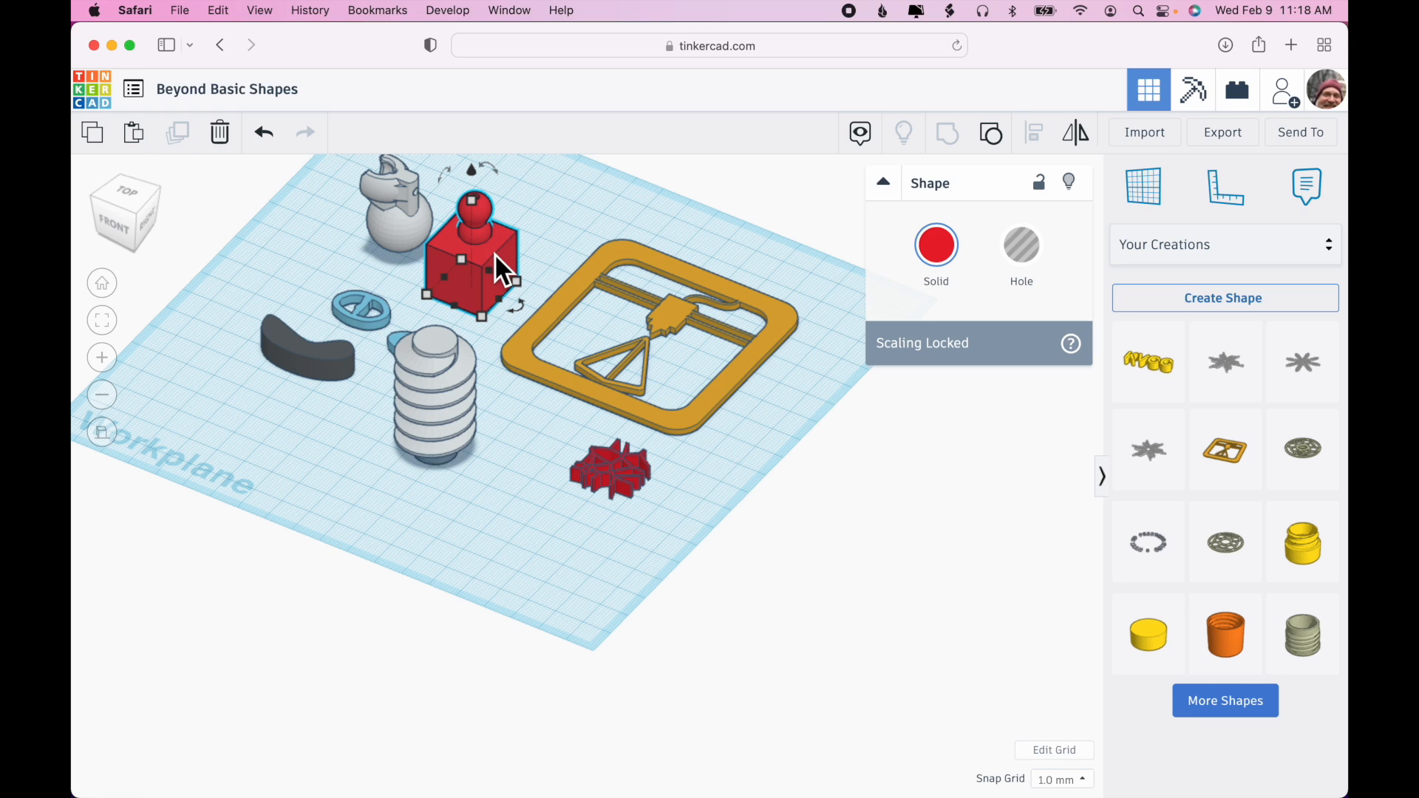
left_click(1210, 314)
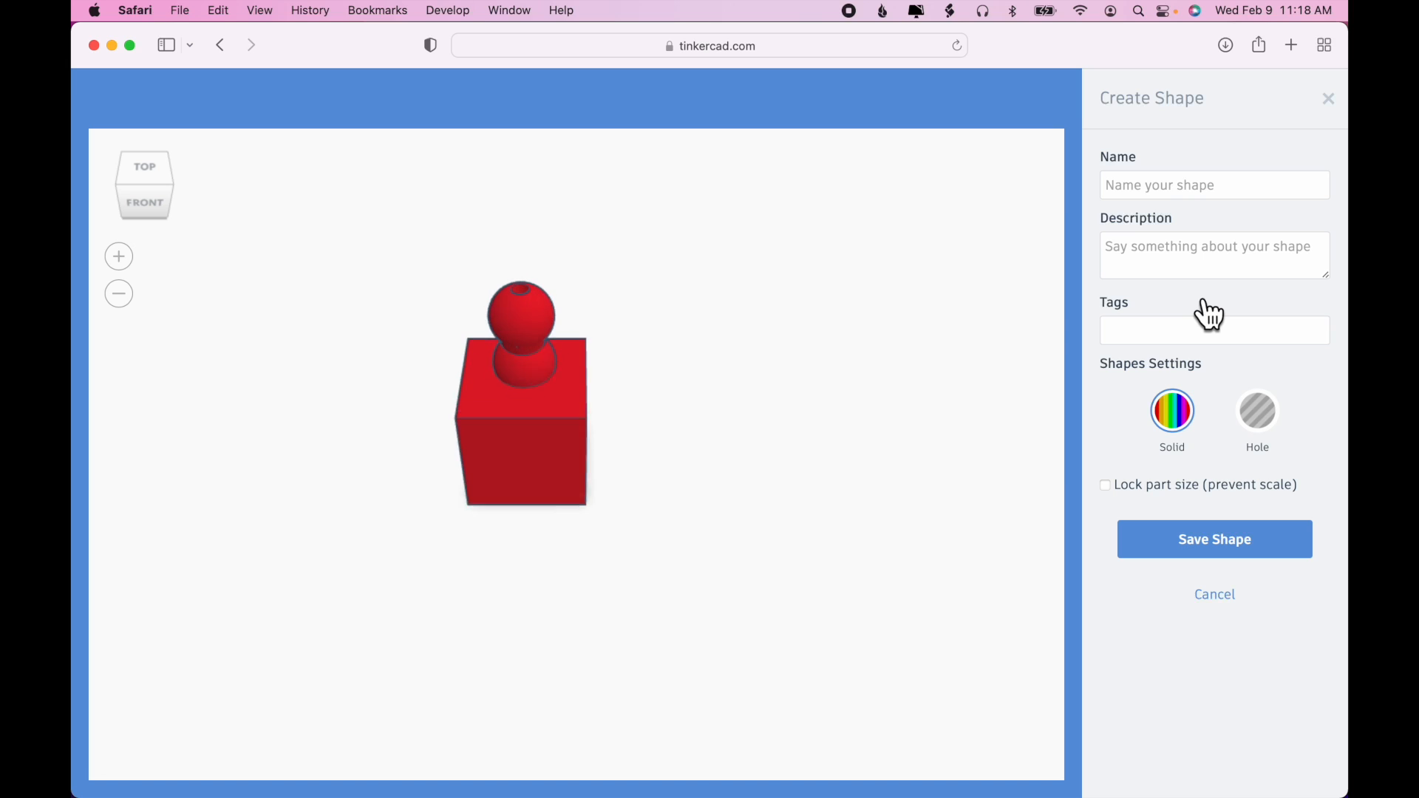
left_click(1188, 194)
type("Cu")
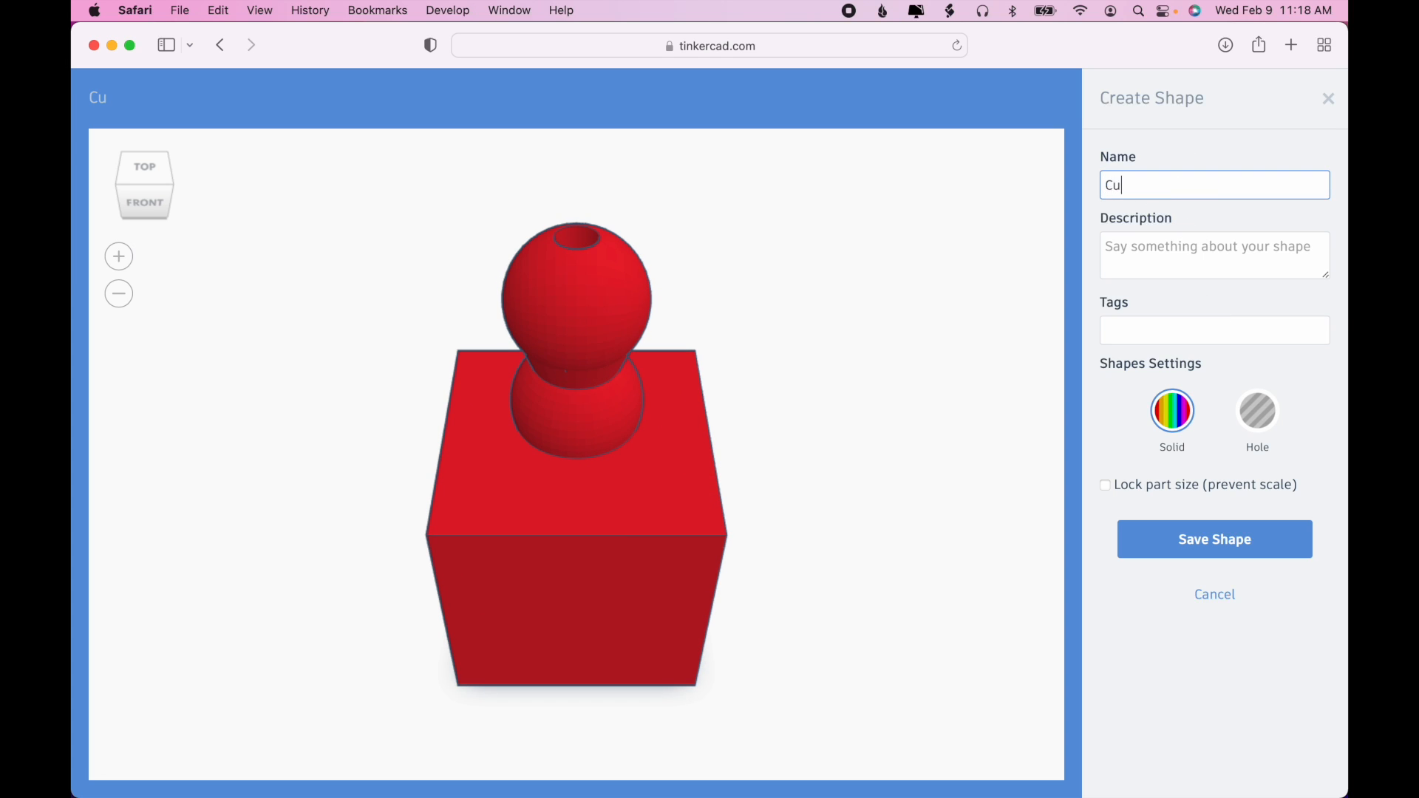
type("be Joint")
left_click(1222, 270)
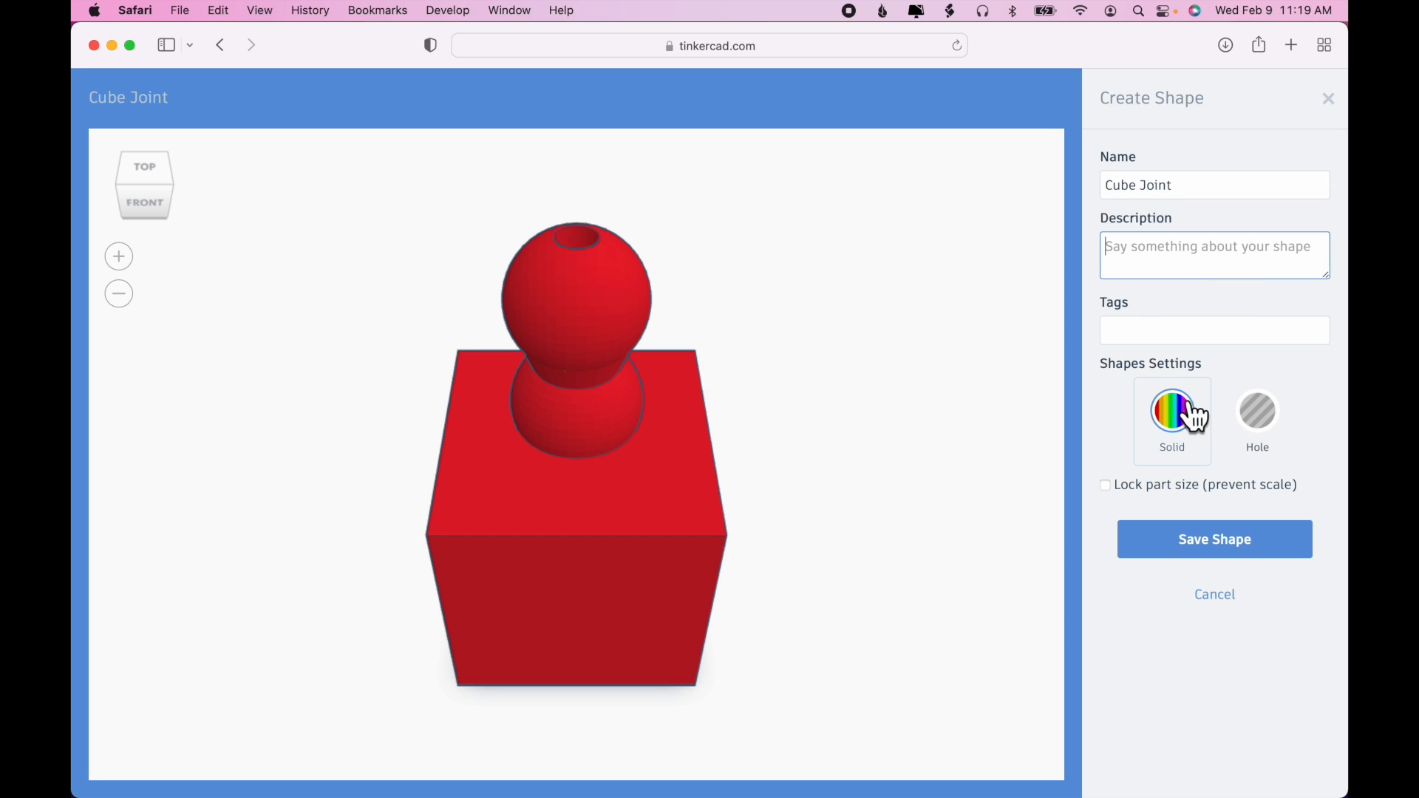
left_click(1110, 493)
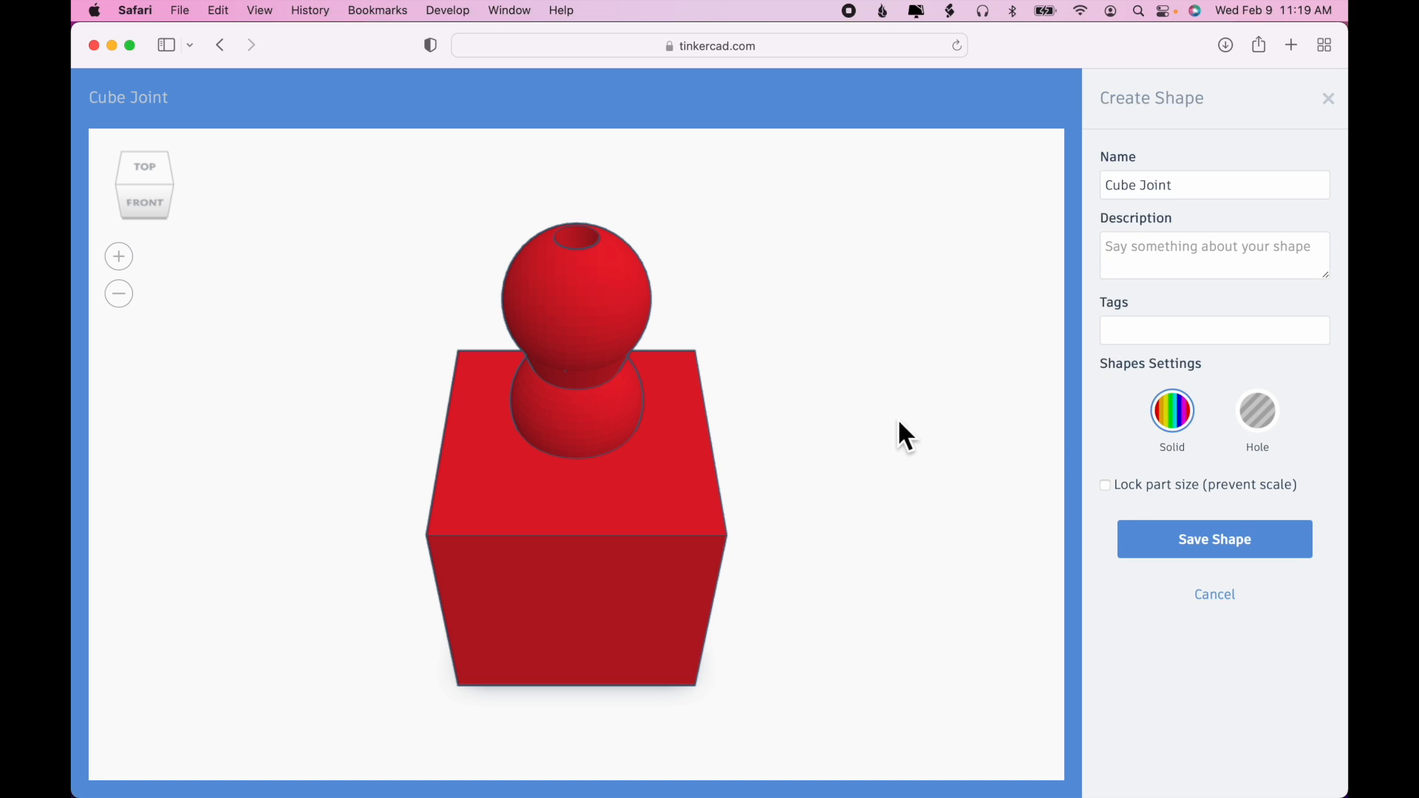
left_click(1233, 545)
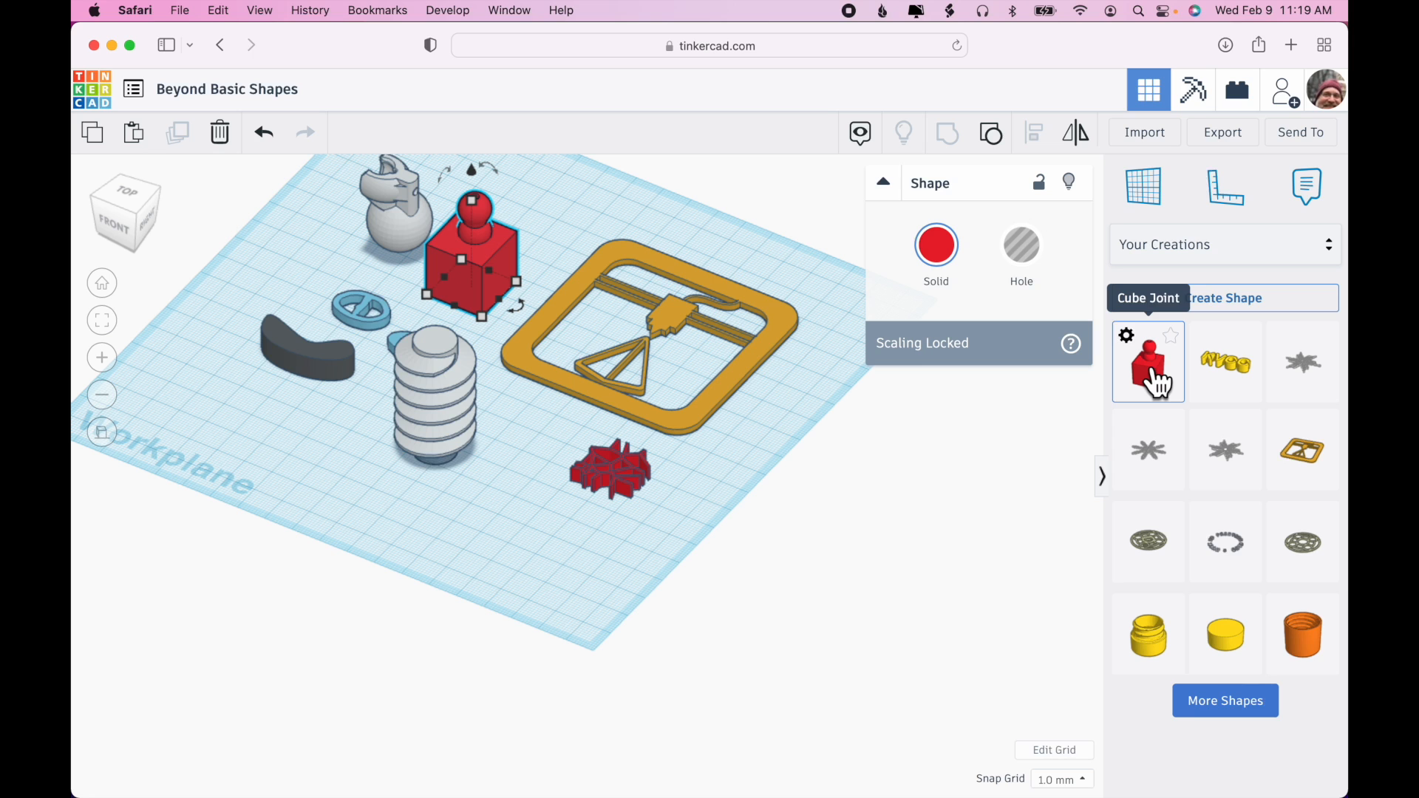
Place a copy of the saved Cube Joint near the front corner of the workplane, beside the red lattice
left_click(1154, 378)
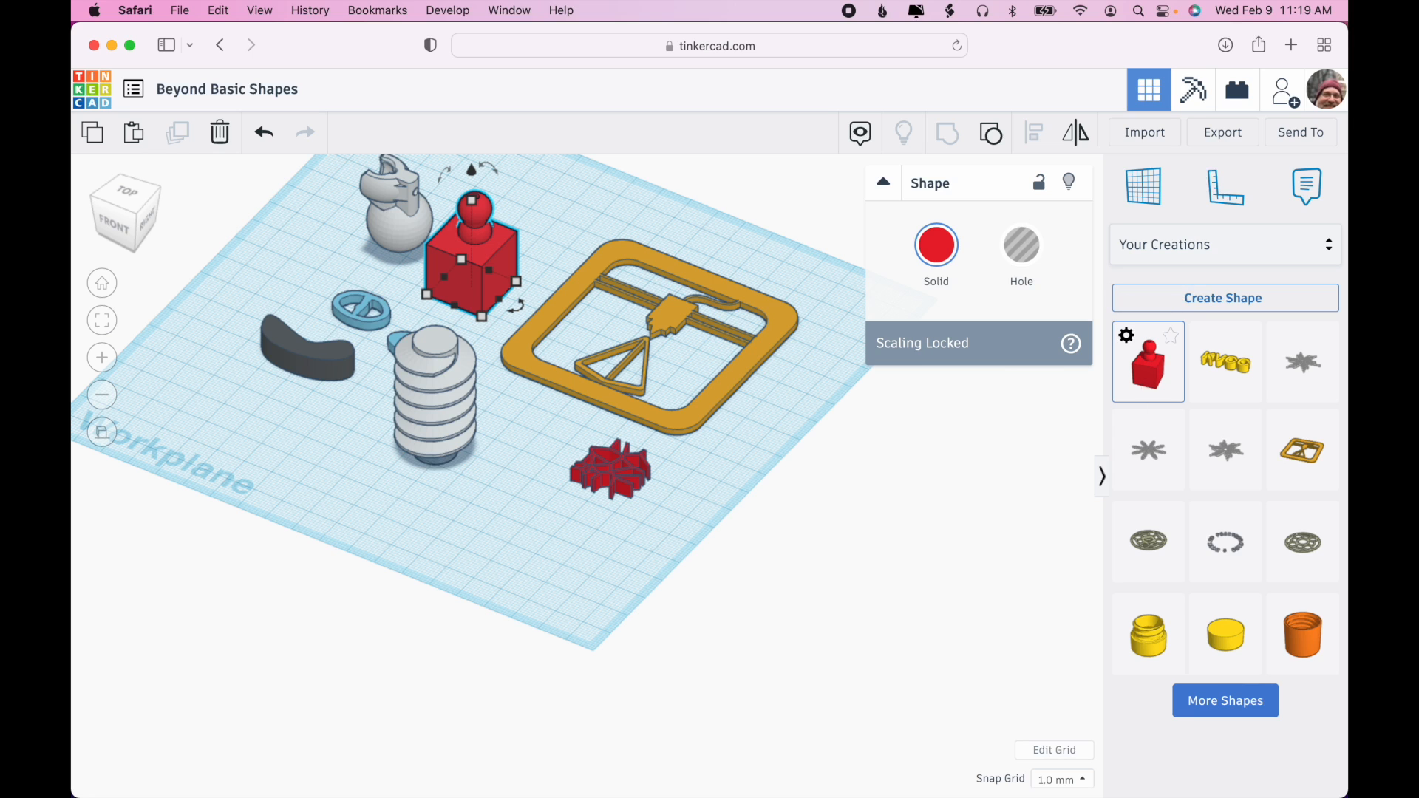
left_click(532, 565)
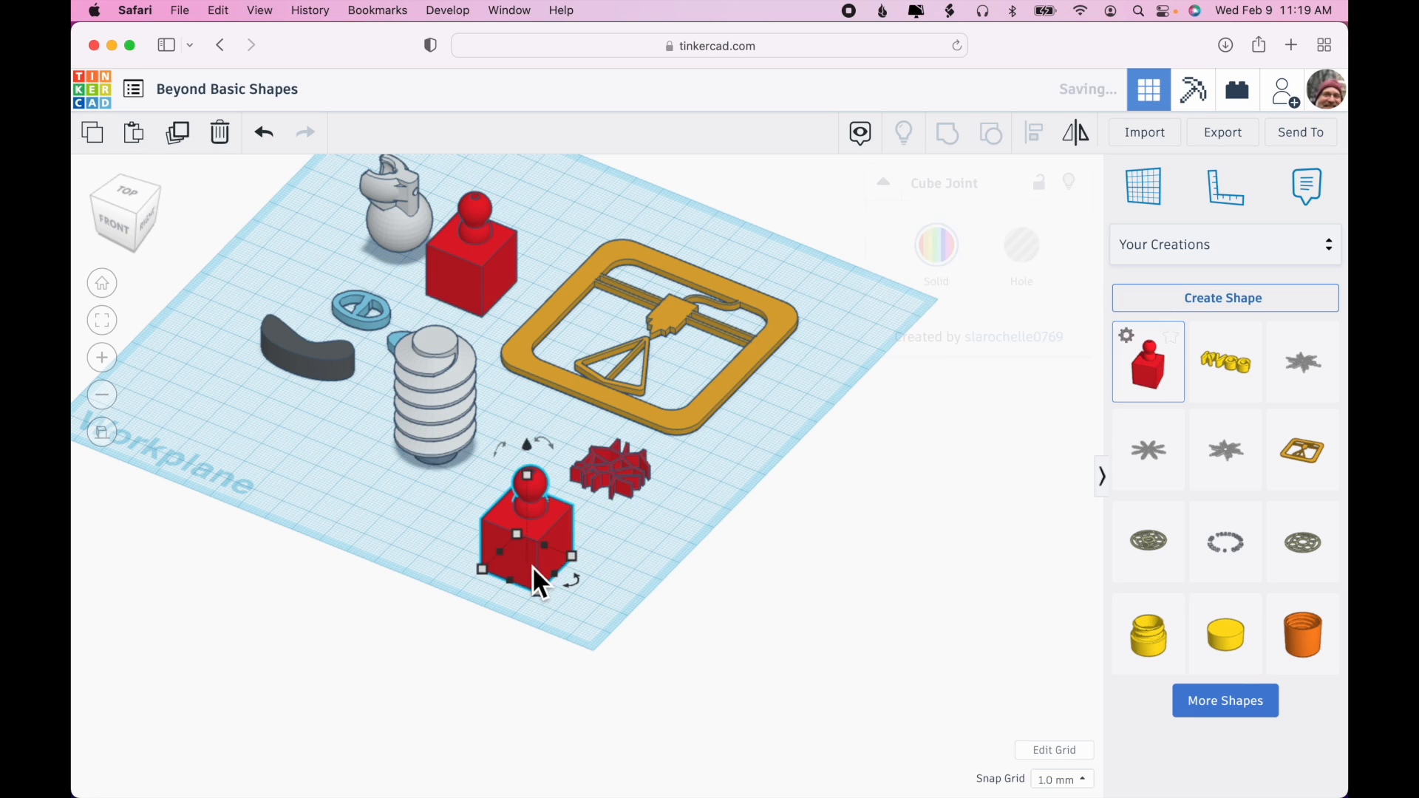
left_click(621, 570)
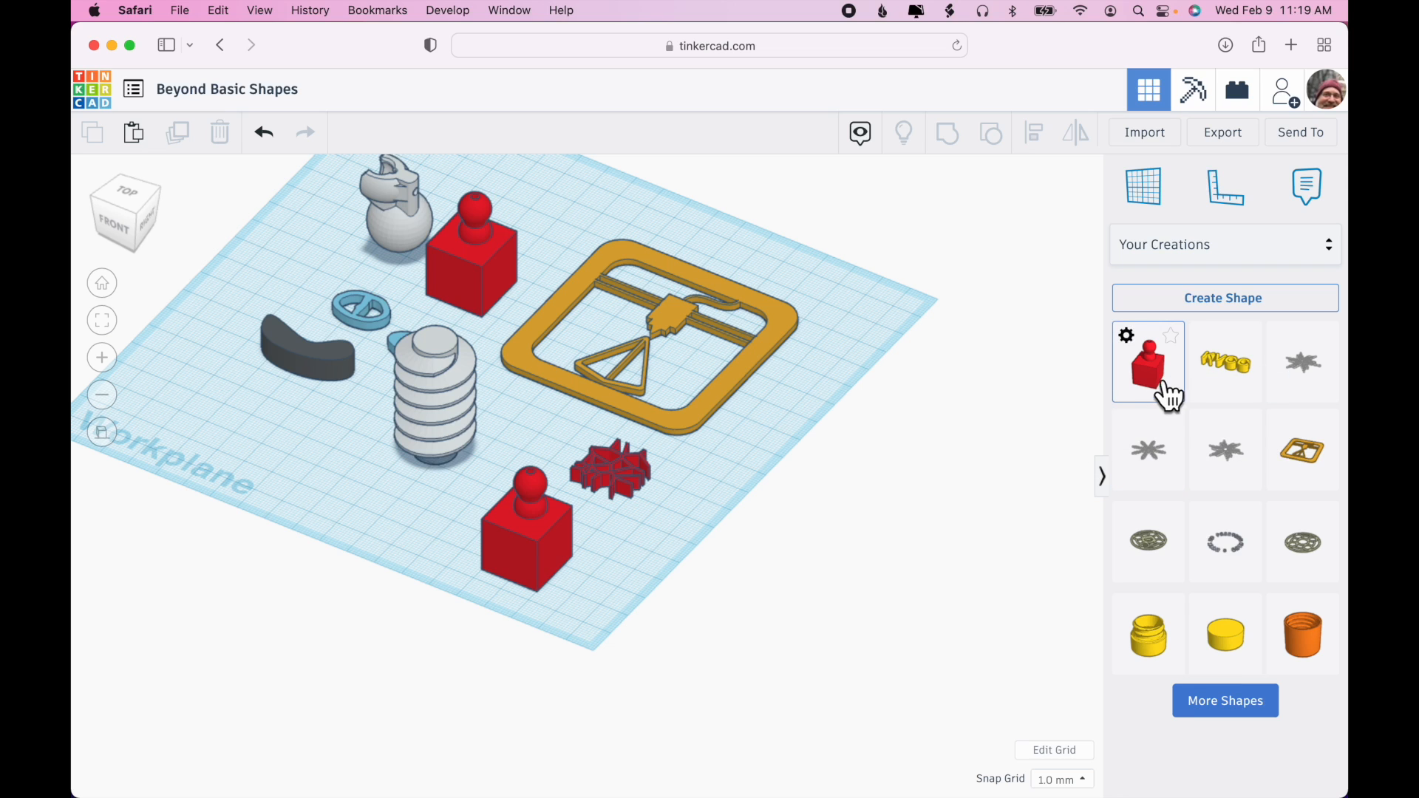
Delete the Cube Joint shape from the Your Creations collection
left_click(1128, 338)
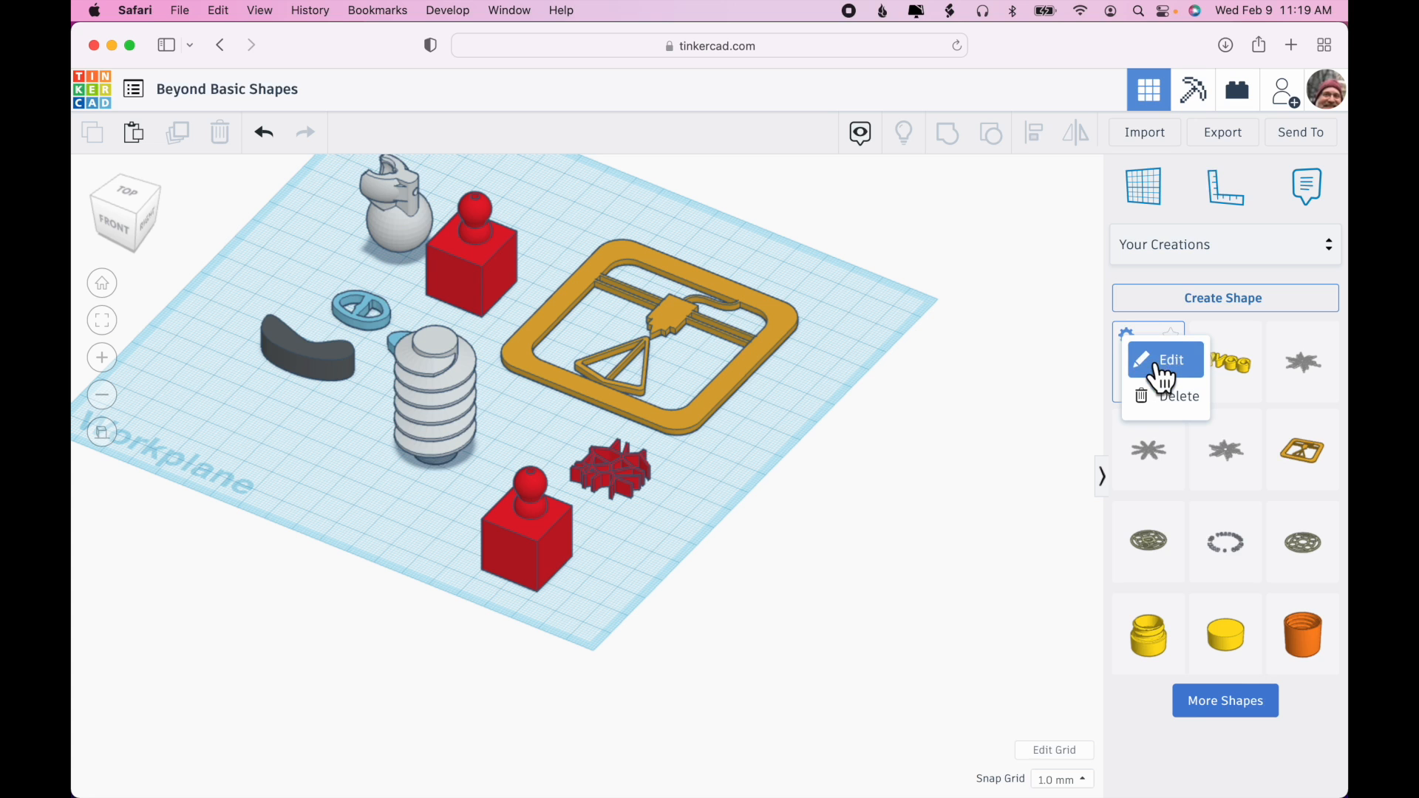
left_click(1183, 403)
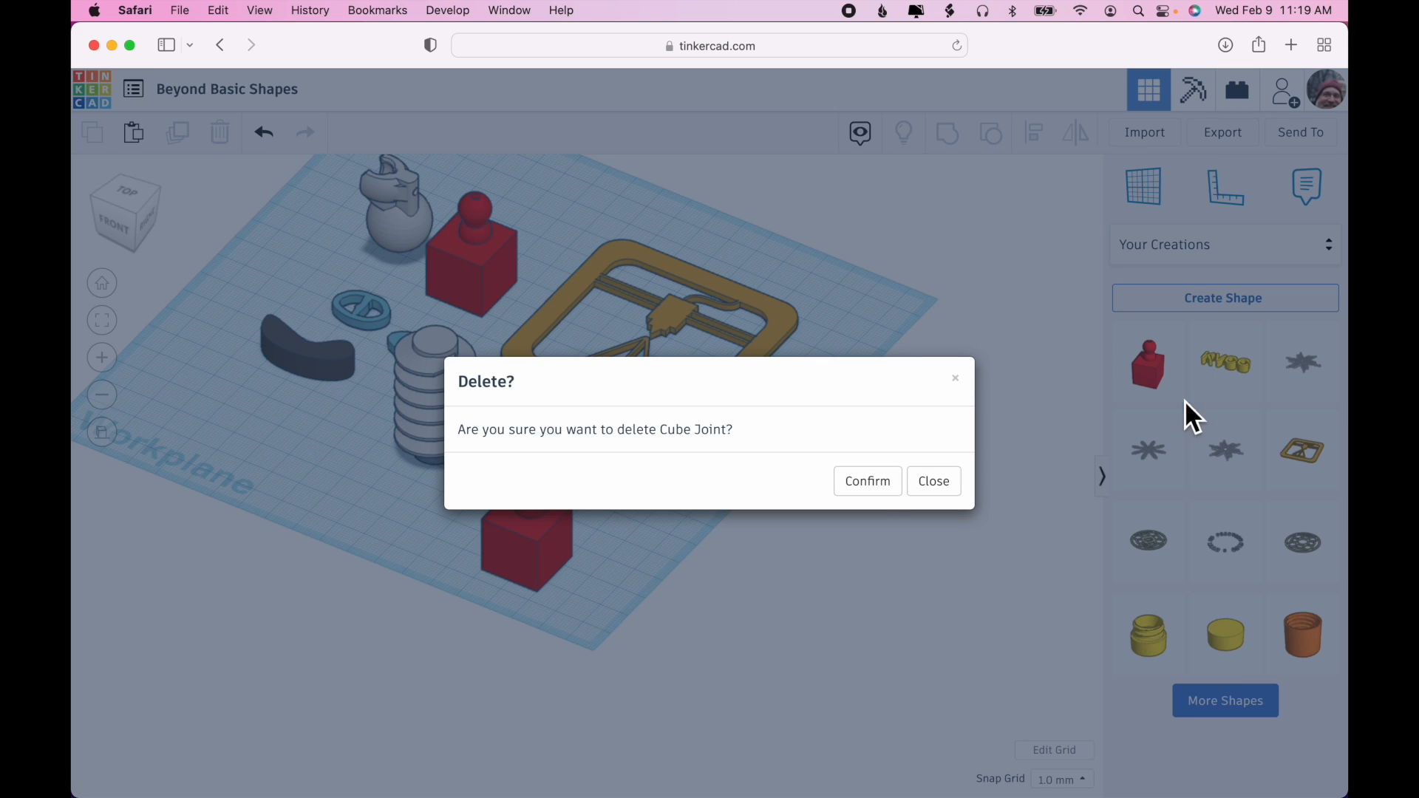
left_click(866, 485)
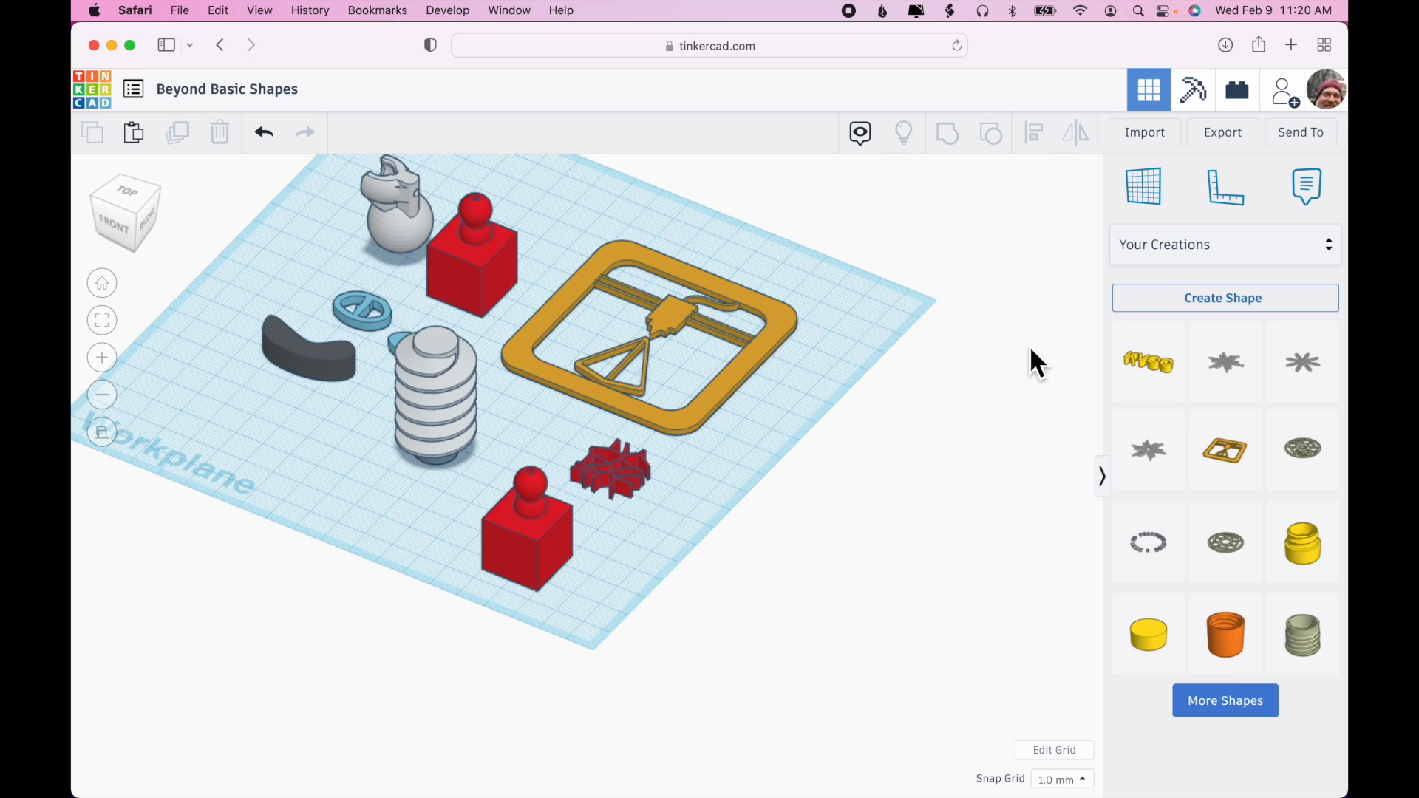
Place the Brick wall from the Structures & Scenery collection at the workplane's edge, next to the red lattice
left_click(1301, 250)
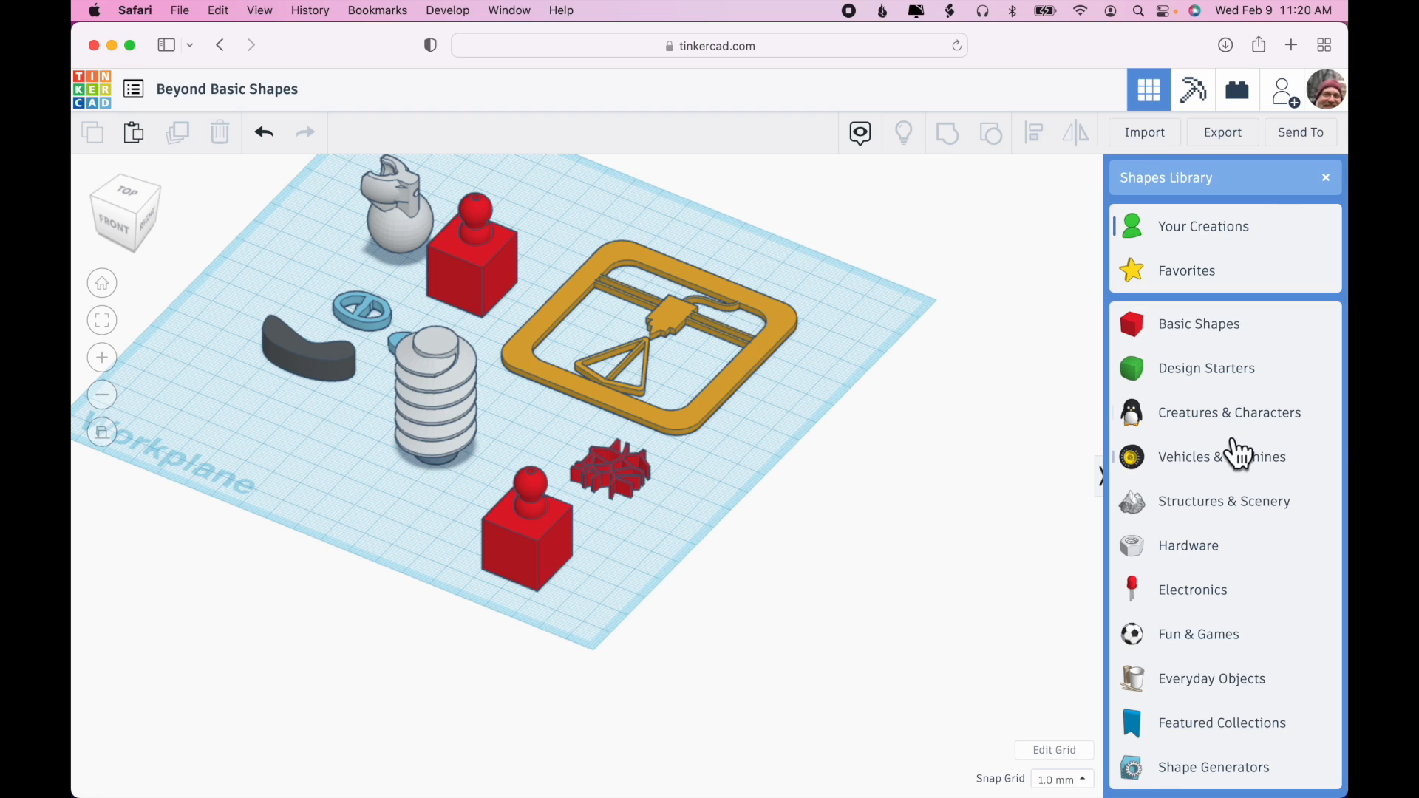
left_click(1222, 509)
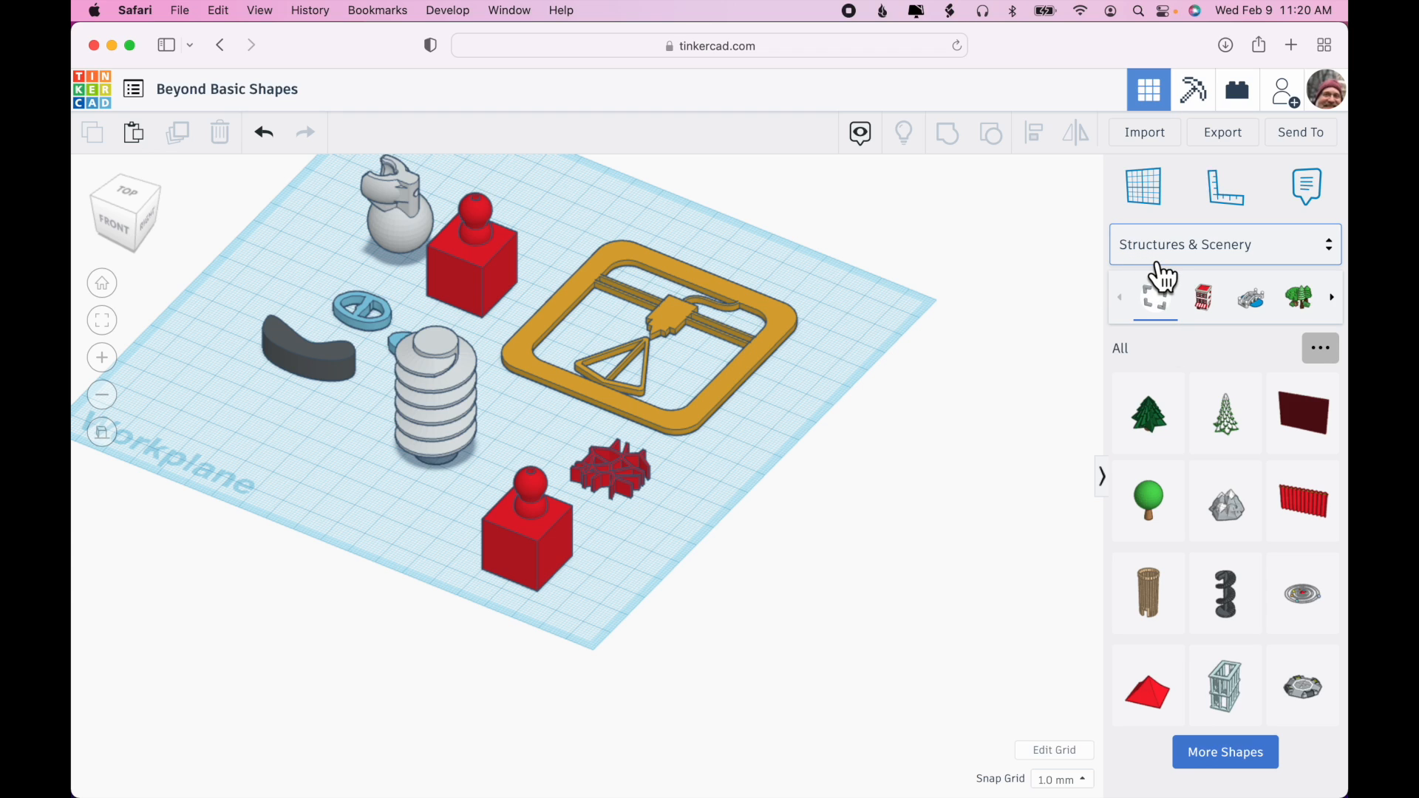
left_click(1312, 435)
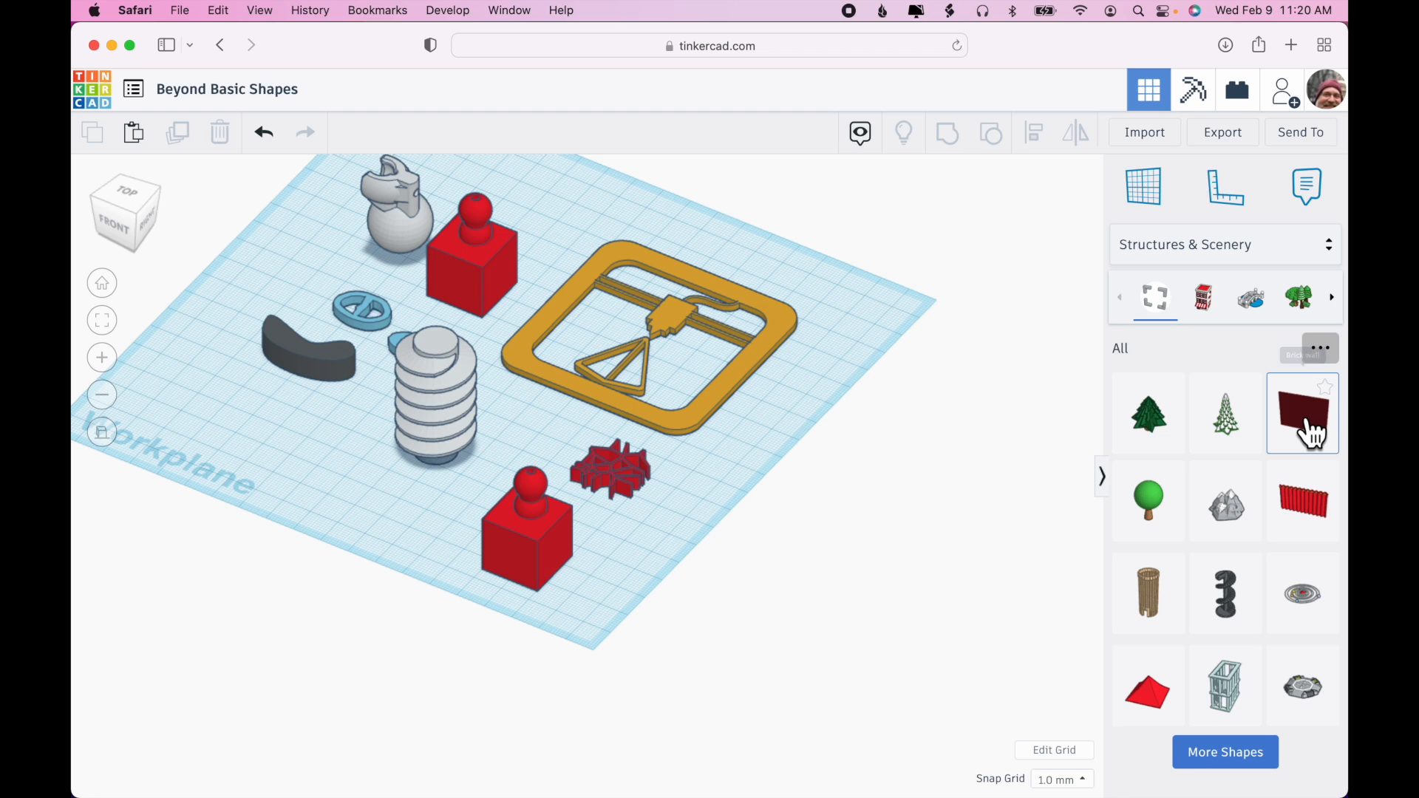
left_click(742, 510)
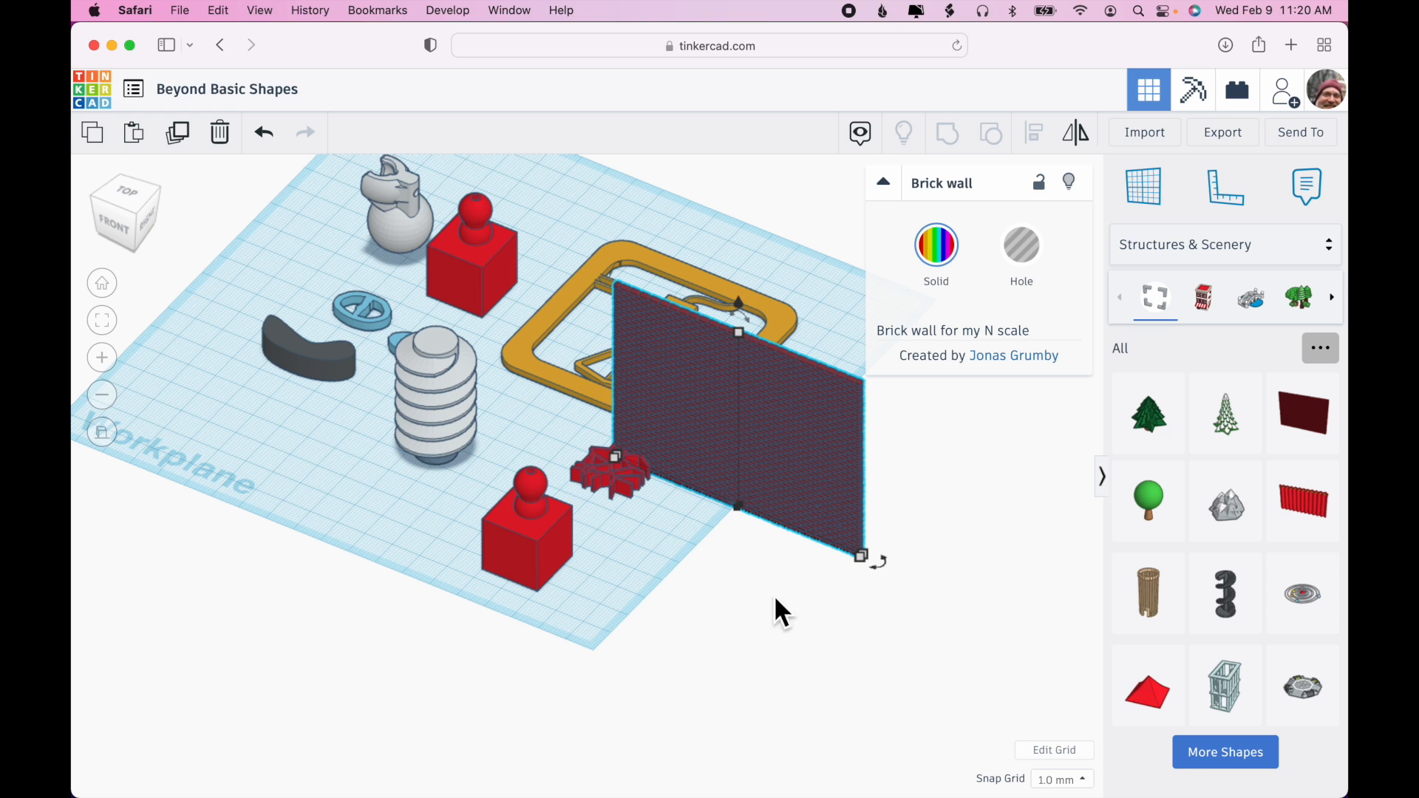
Delete the red Voronoi lattice from the workplane
left_click(620, 484)
key("Delete")
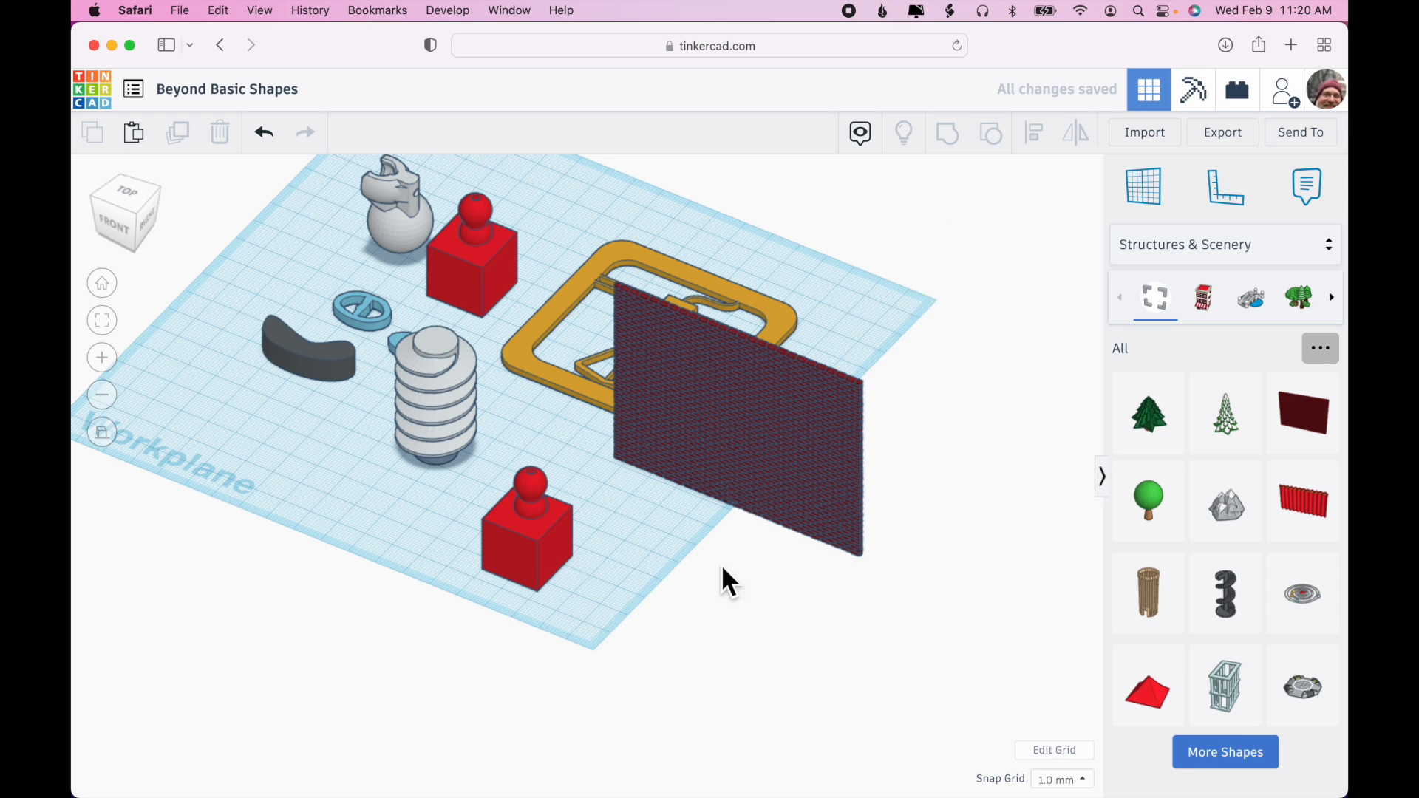
Select the Brick wall, collapse its shape properties, and inspect the wall from low and raised front angles
right_click_drag(811, 626, 831, 489)
left_click(818, 444)
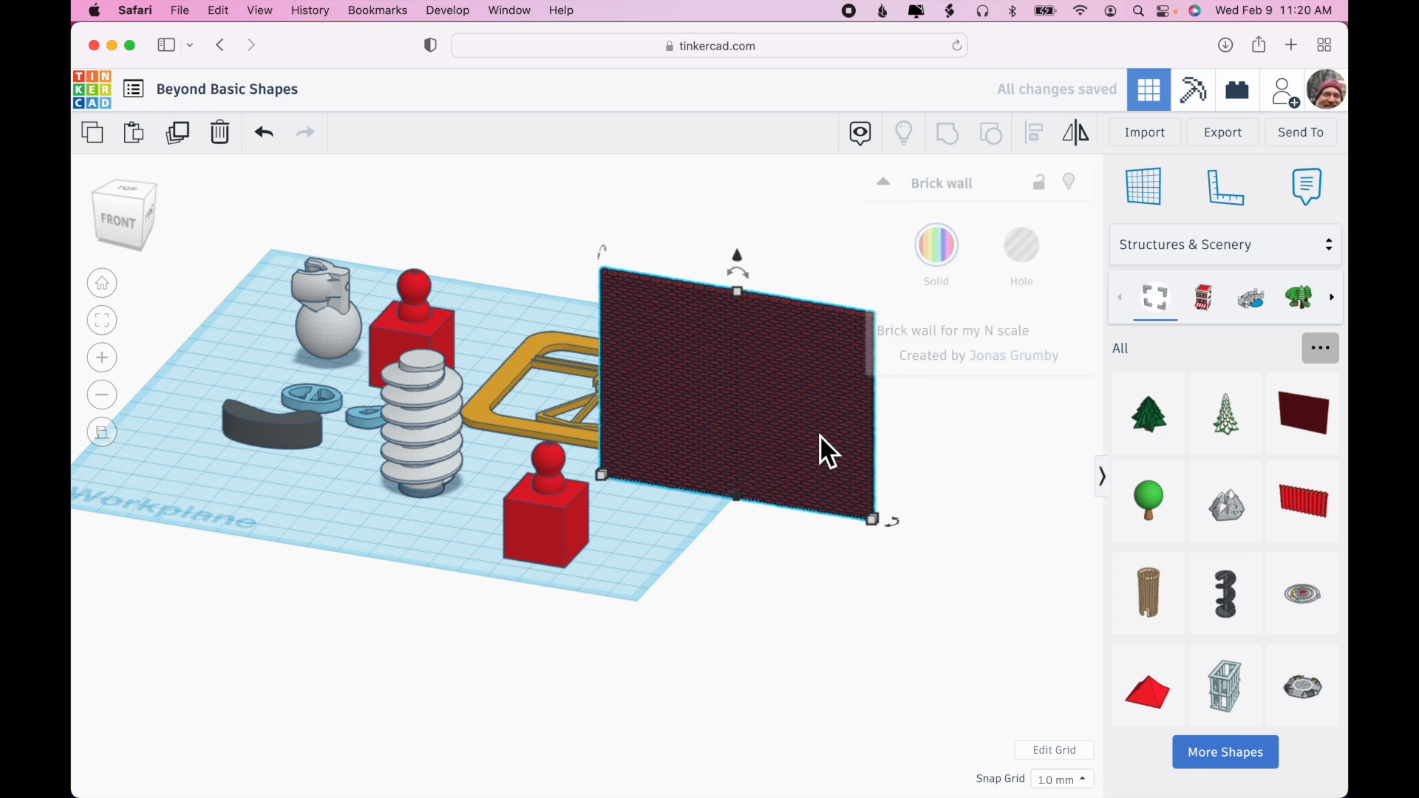
mouse_move(819, 440)
right_mouse_down()
mouse_move(829, 420)
mouse_move(806, 423)
right_mouse_up()
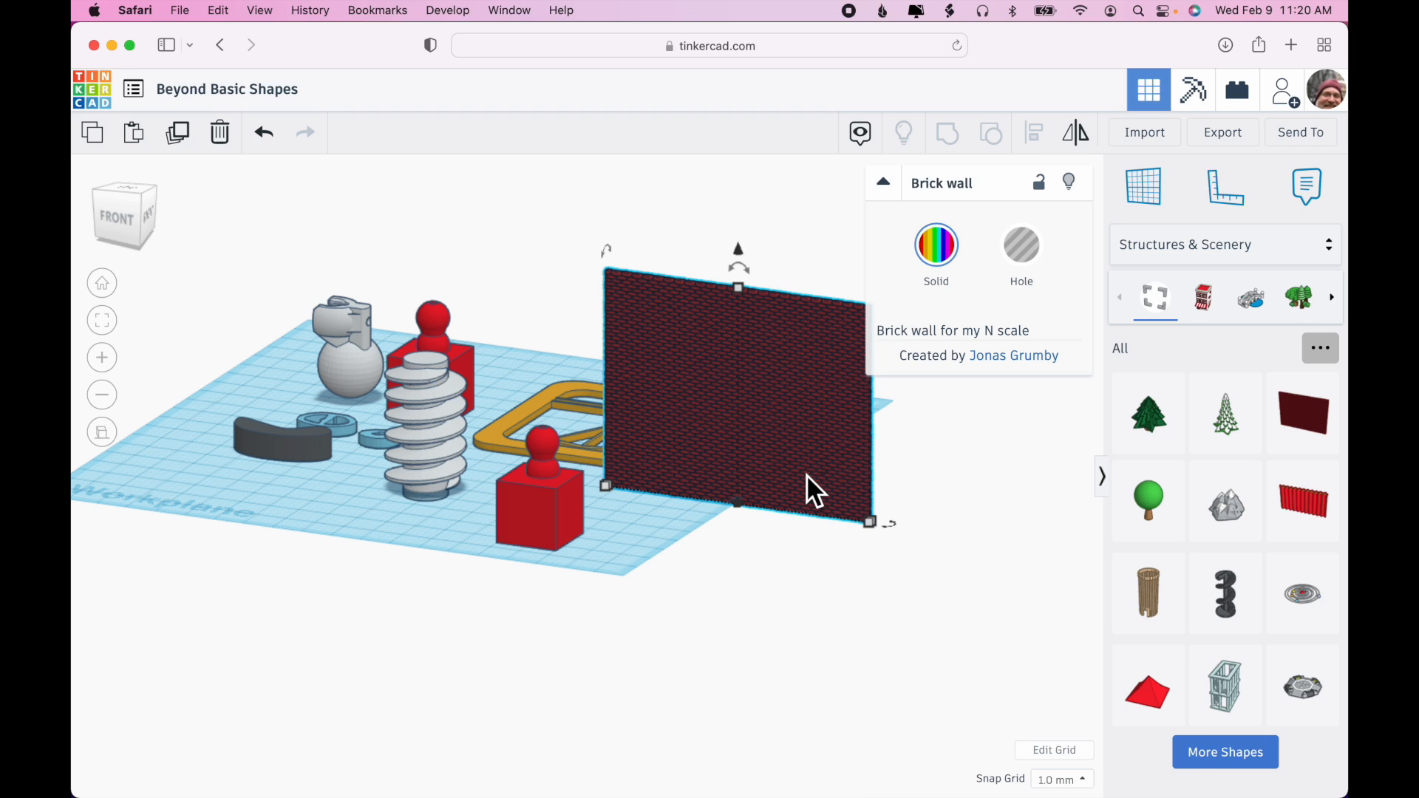
left_click(885, 182)
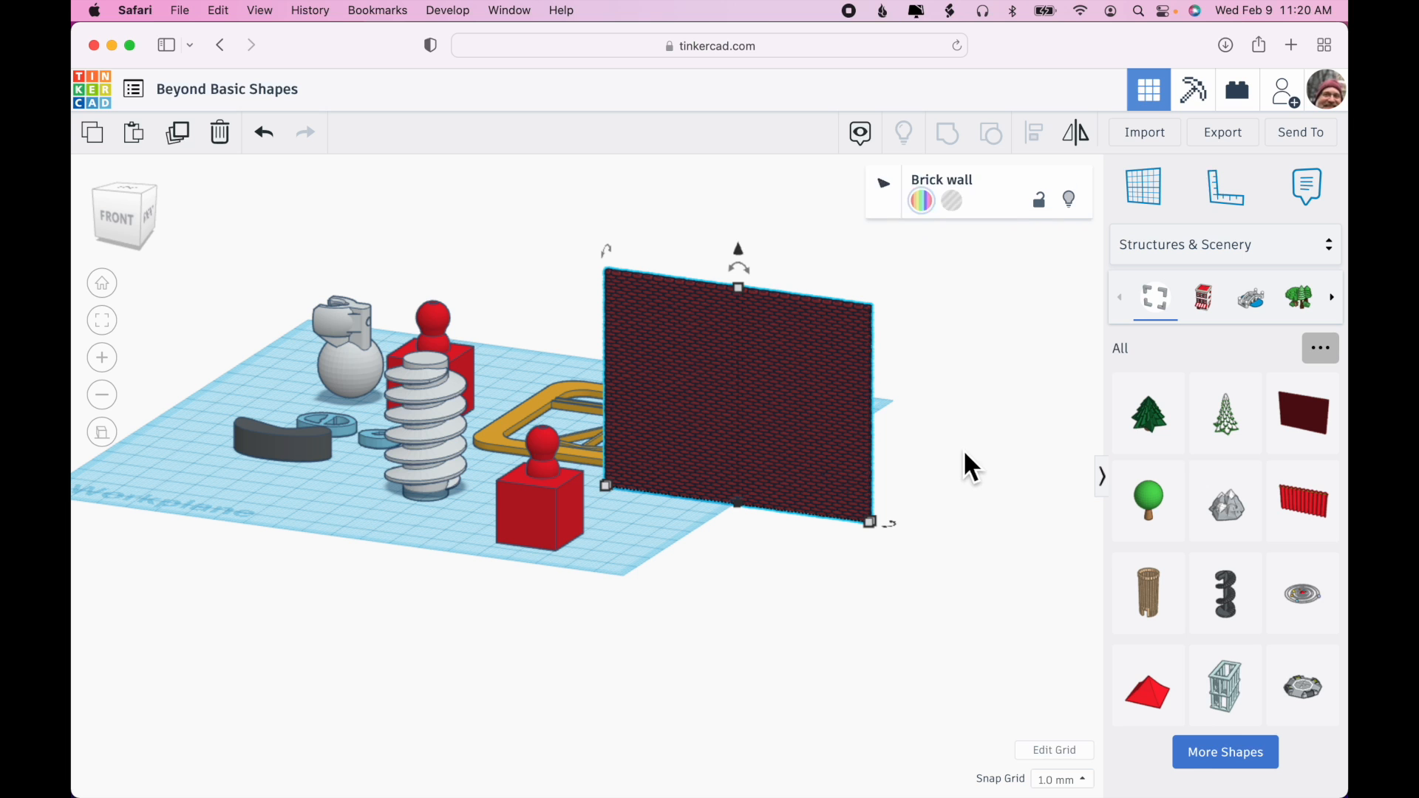
right_click_drag(965, 454, 940, 493)
right_click_drag(944, 490, 967, 486)
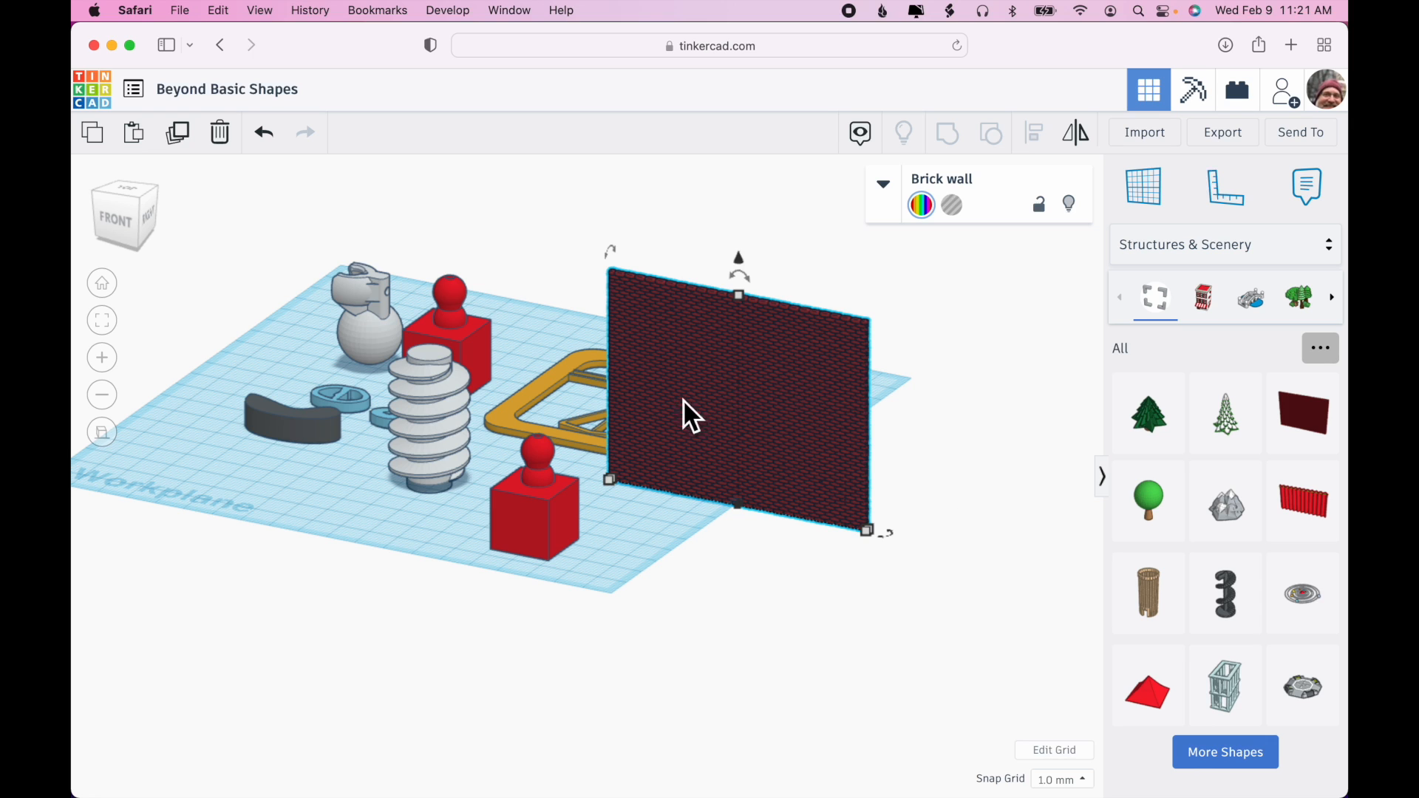
right_click_drag(815, 567, 816, 510)
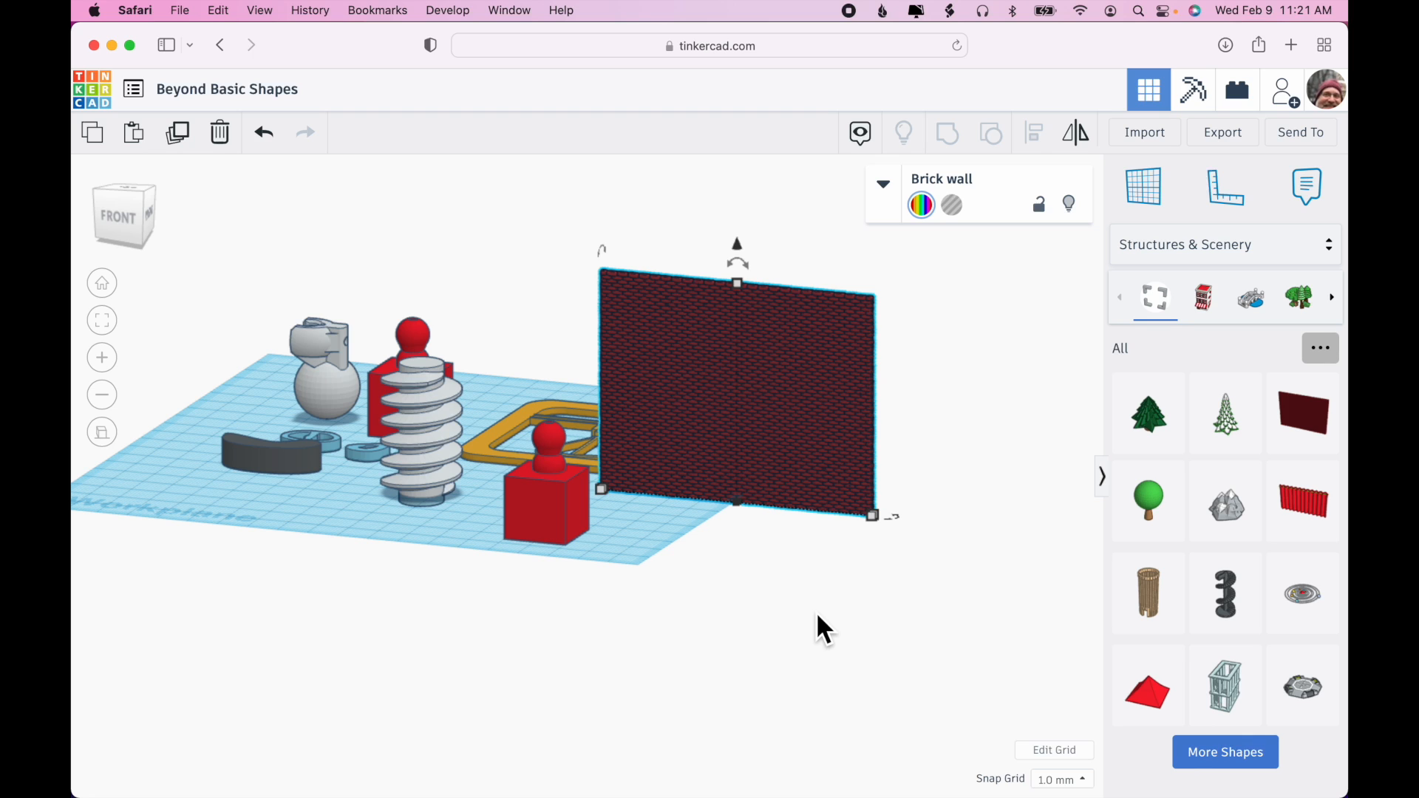
Browse the Structures and Landscapes categories of the Structures & Scenery collection, and open the Favorites collection
left_click(1263, 304)
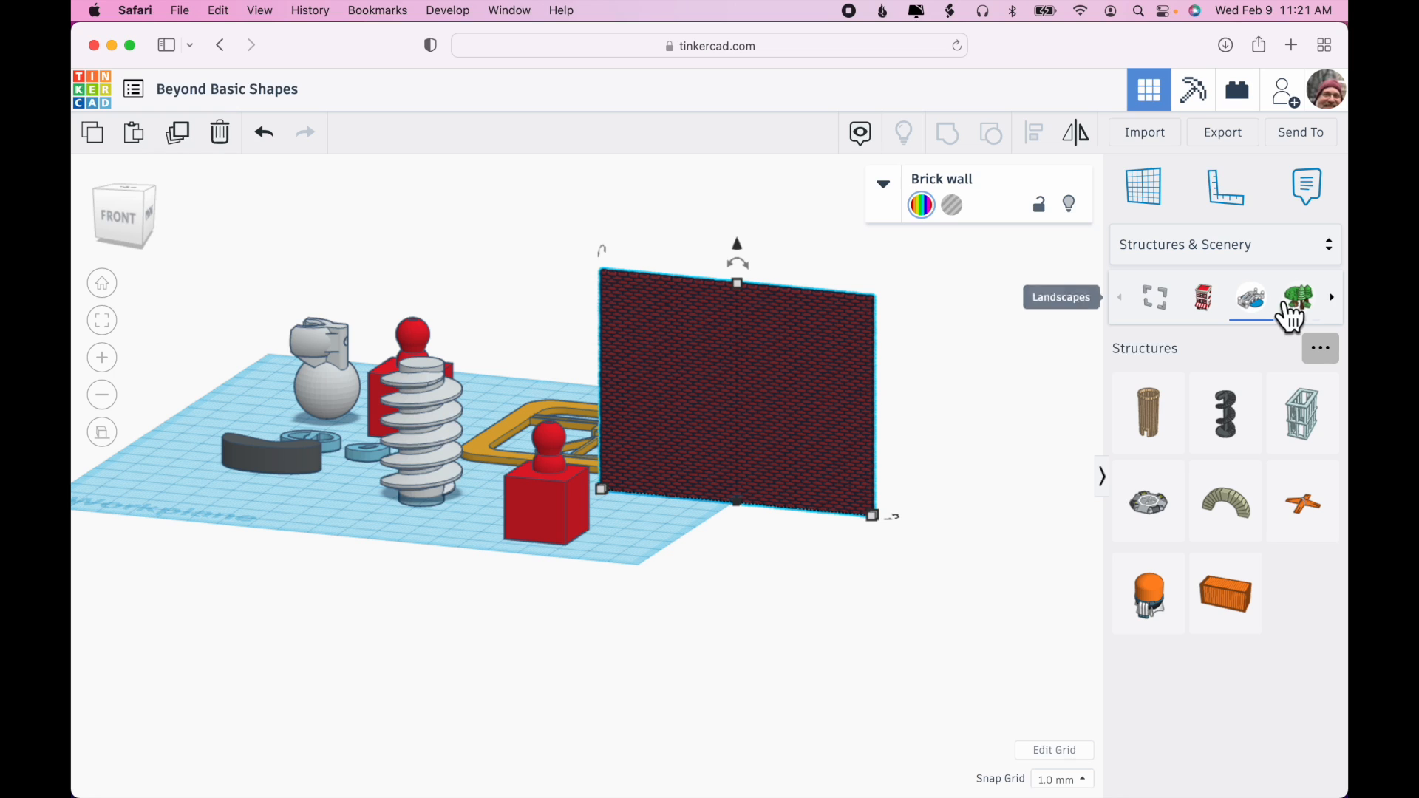
left_click(1292, 315)
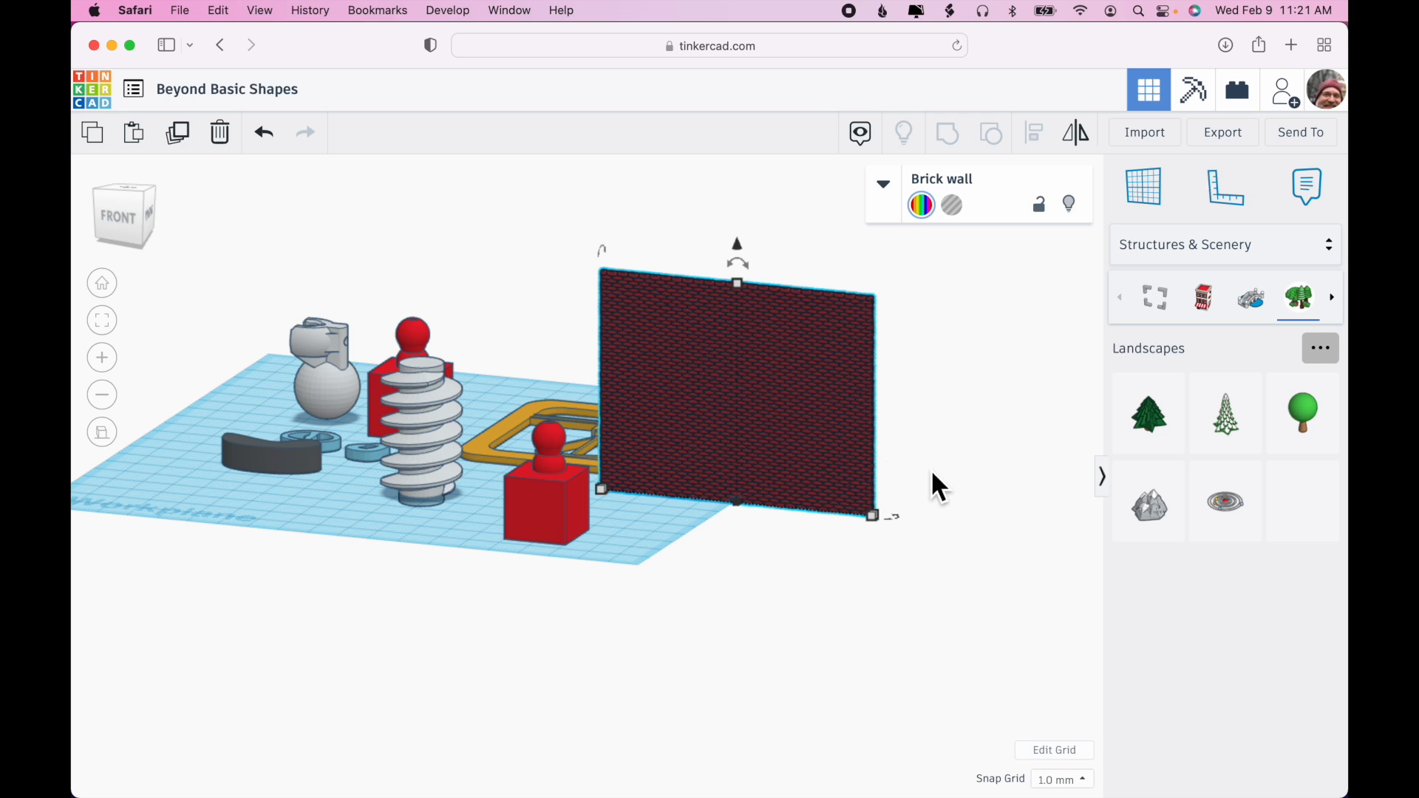
scroll(901, 560, "up", 3)
scroll(901, 561, "down", 4)
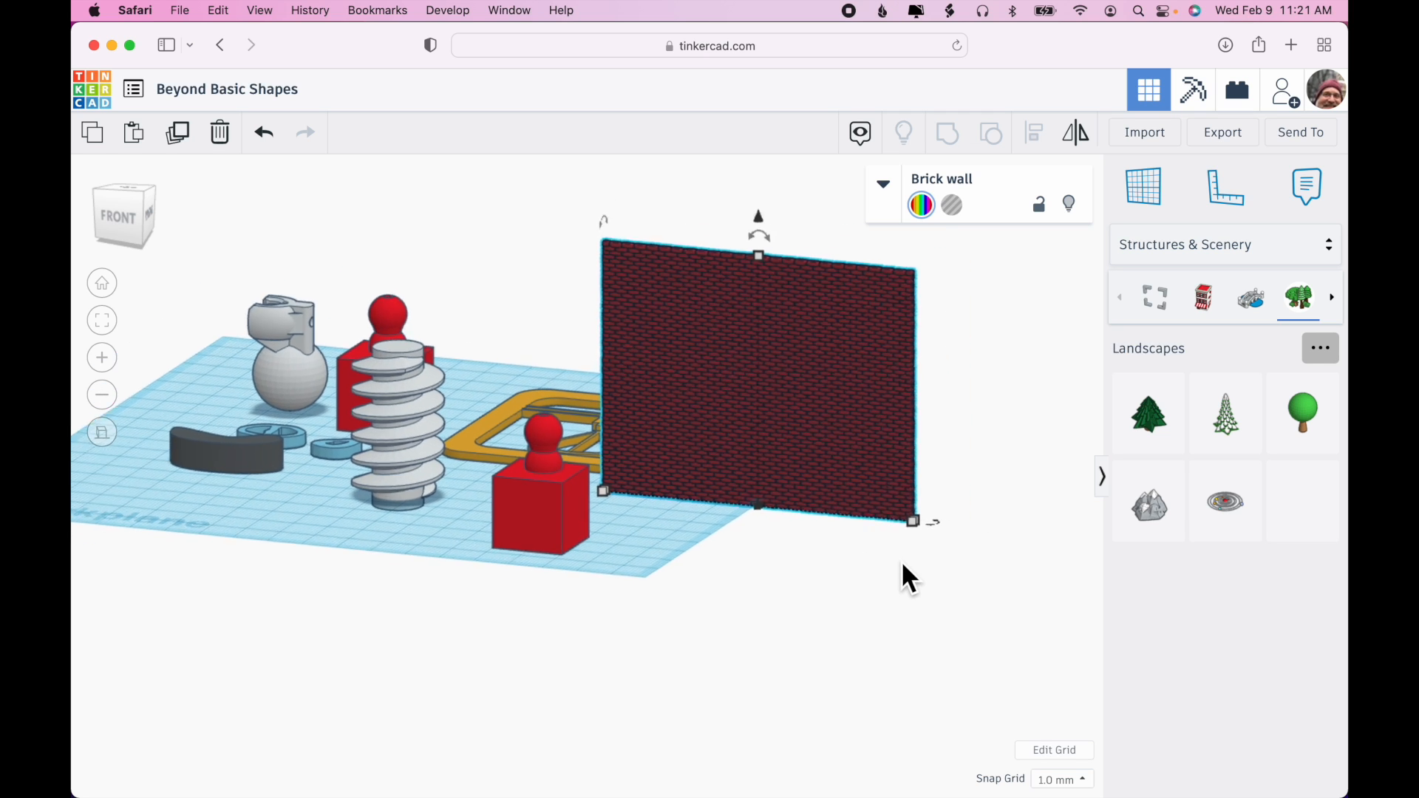
left_click(1205, 252)
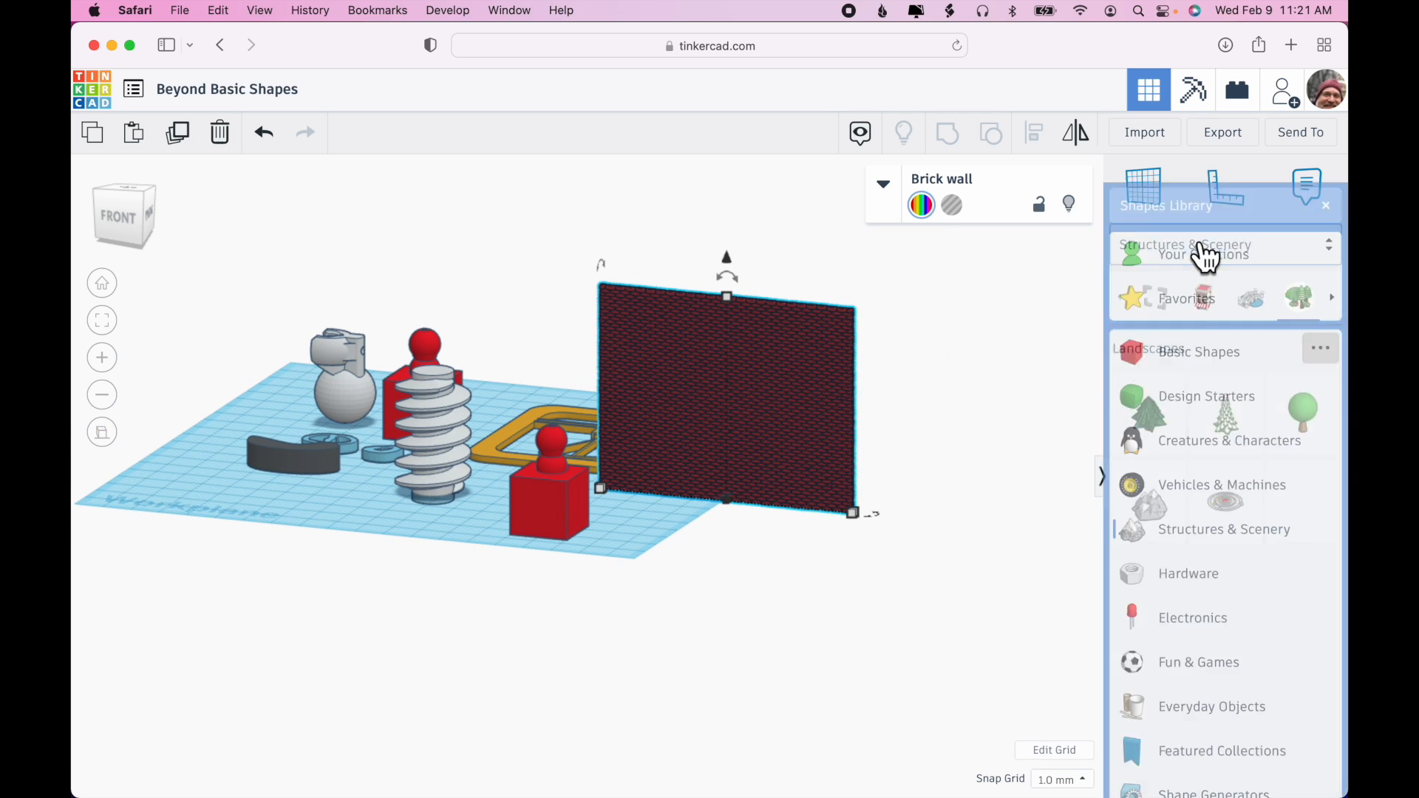
left_click(1224, 287)
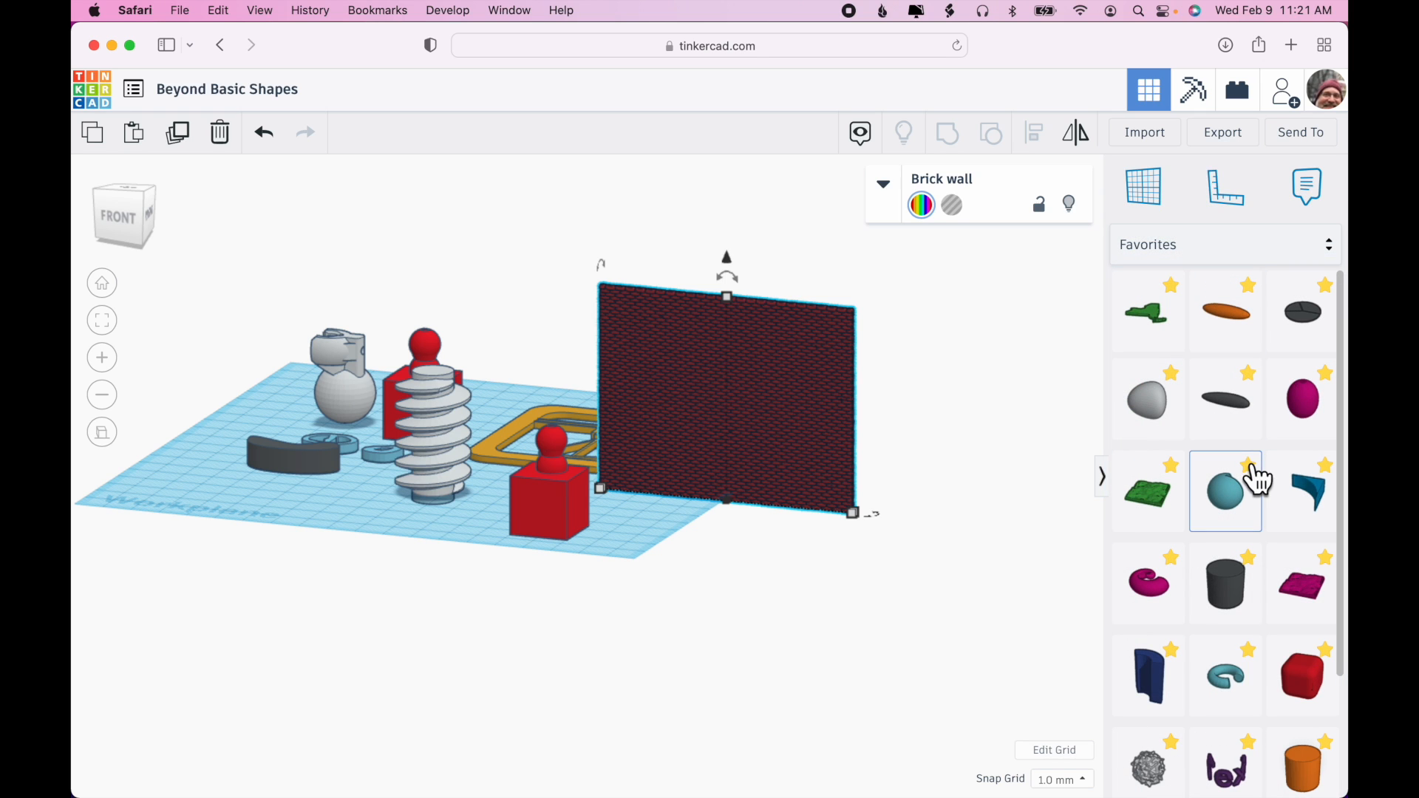